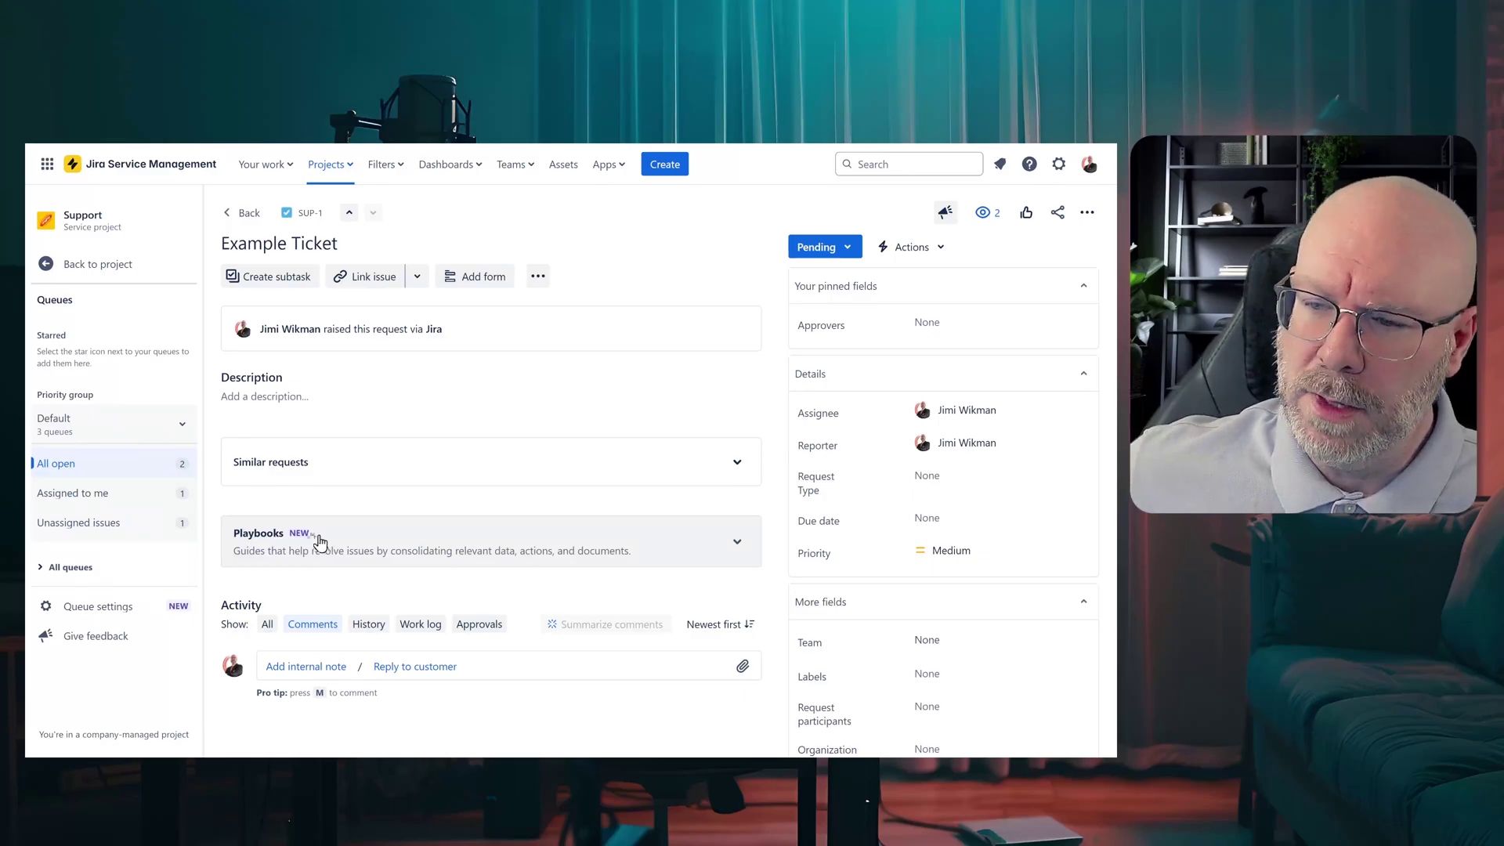
Step: In the Support project's feature settings, switch the Playbooks feature off and back on
{"action": "left_click", "coordinate": [90, 266]}
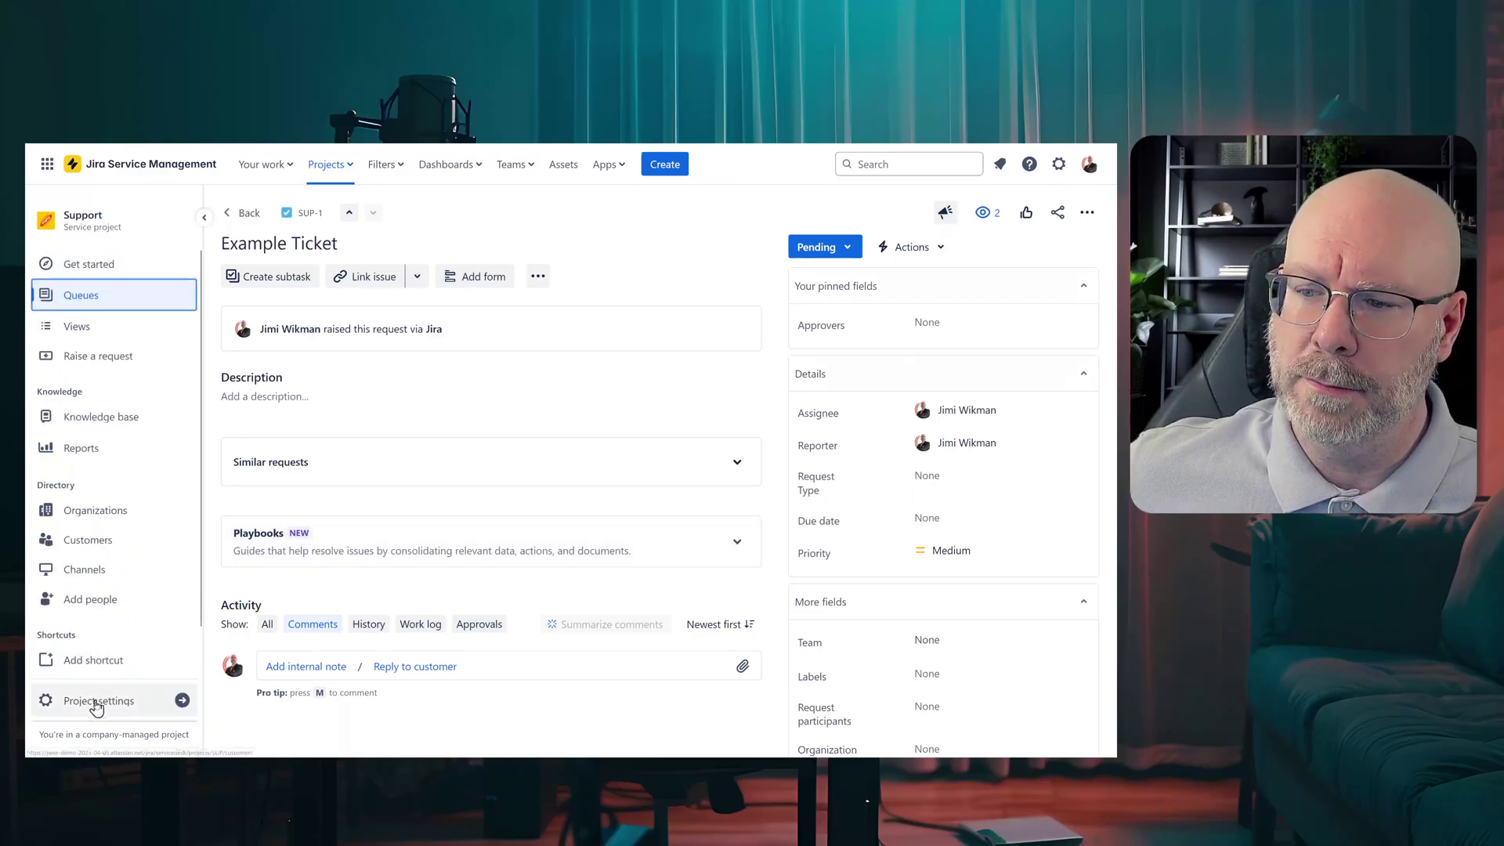
{"action": "left_click", "coordinate": [94, 704]}
{"action": "left_click", "coordinate": [78, 389]}
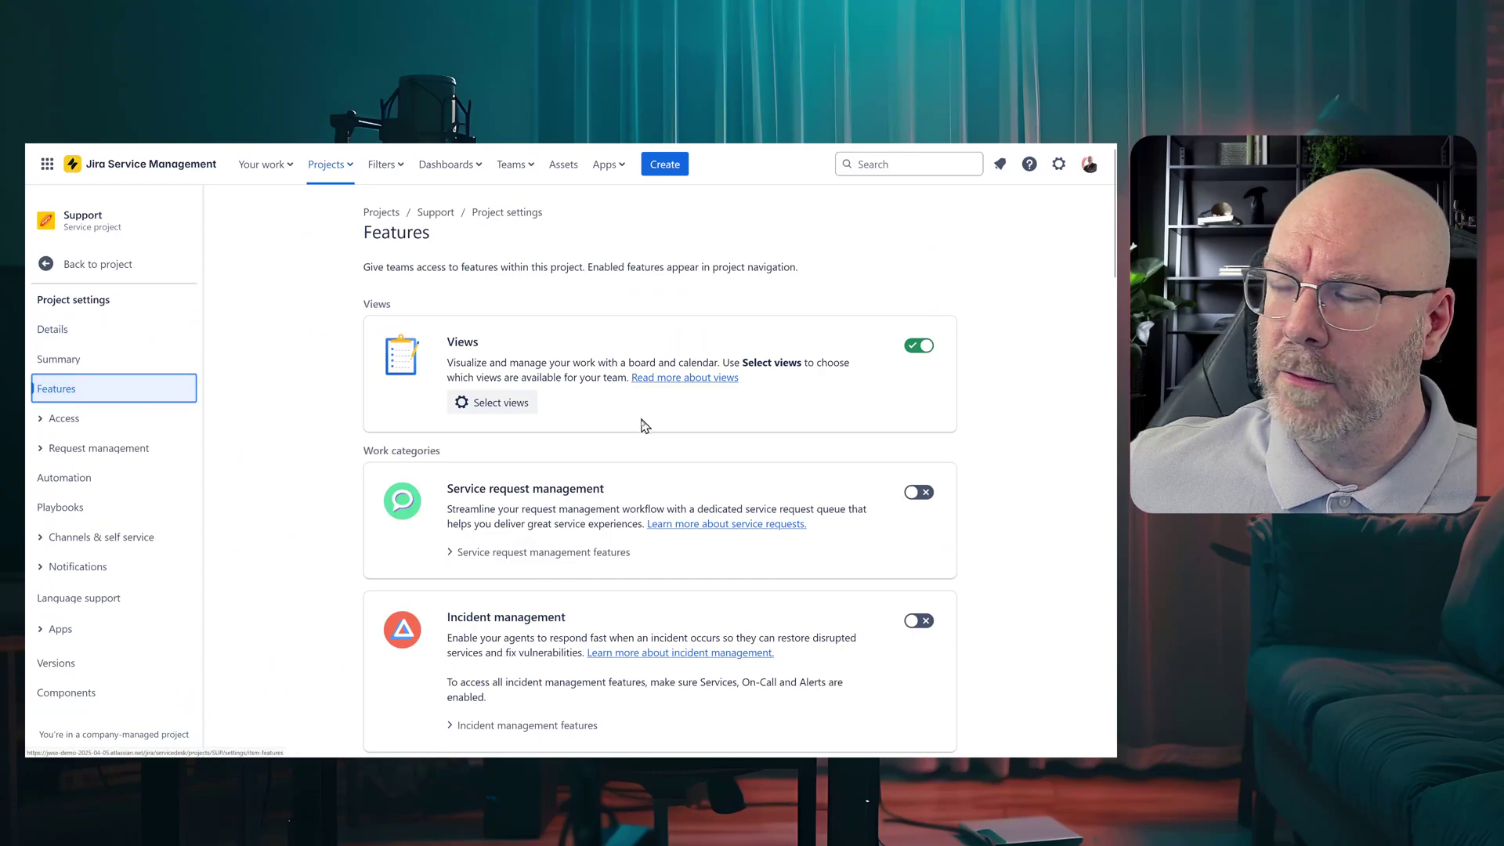
{"action": "scroll", "coordinate": [641, 431], "scroll_direction": "down", "scroll_amount": 10}
{"action": "scroll", "coordinate": [640, 435], "scroll_direction": "down", "scroll_amount": 12}
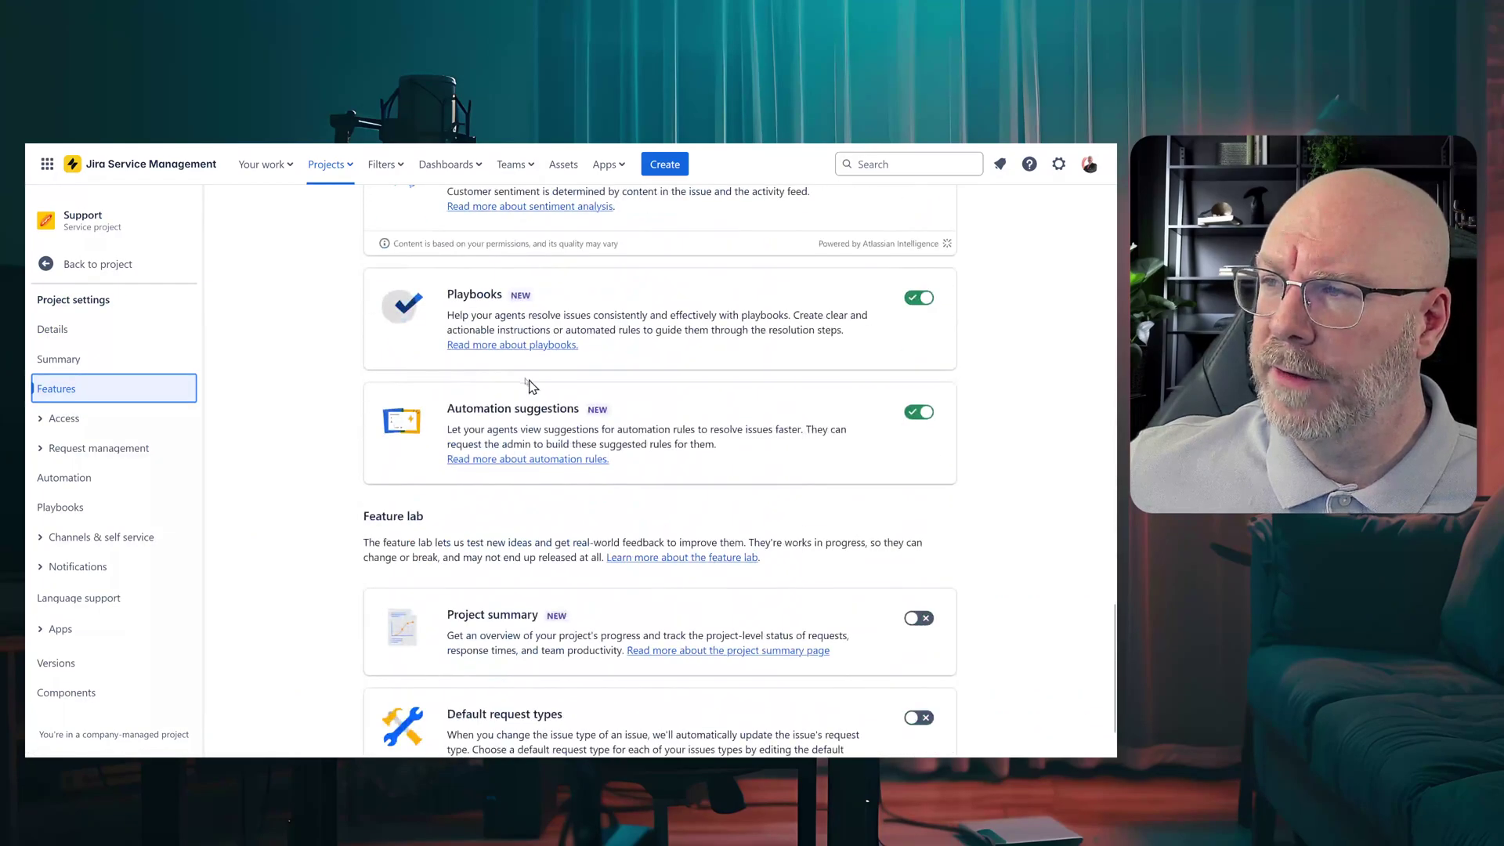
{"action": "scroll", "coordinate": [418, 382], "scroll_direction": "up", "scroll_amount": 2}
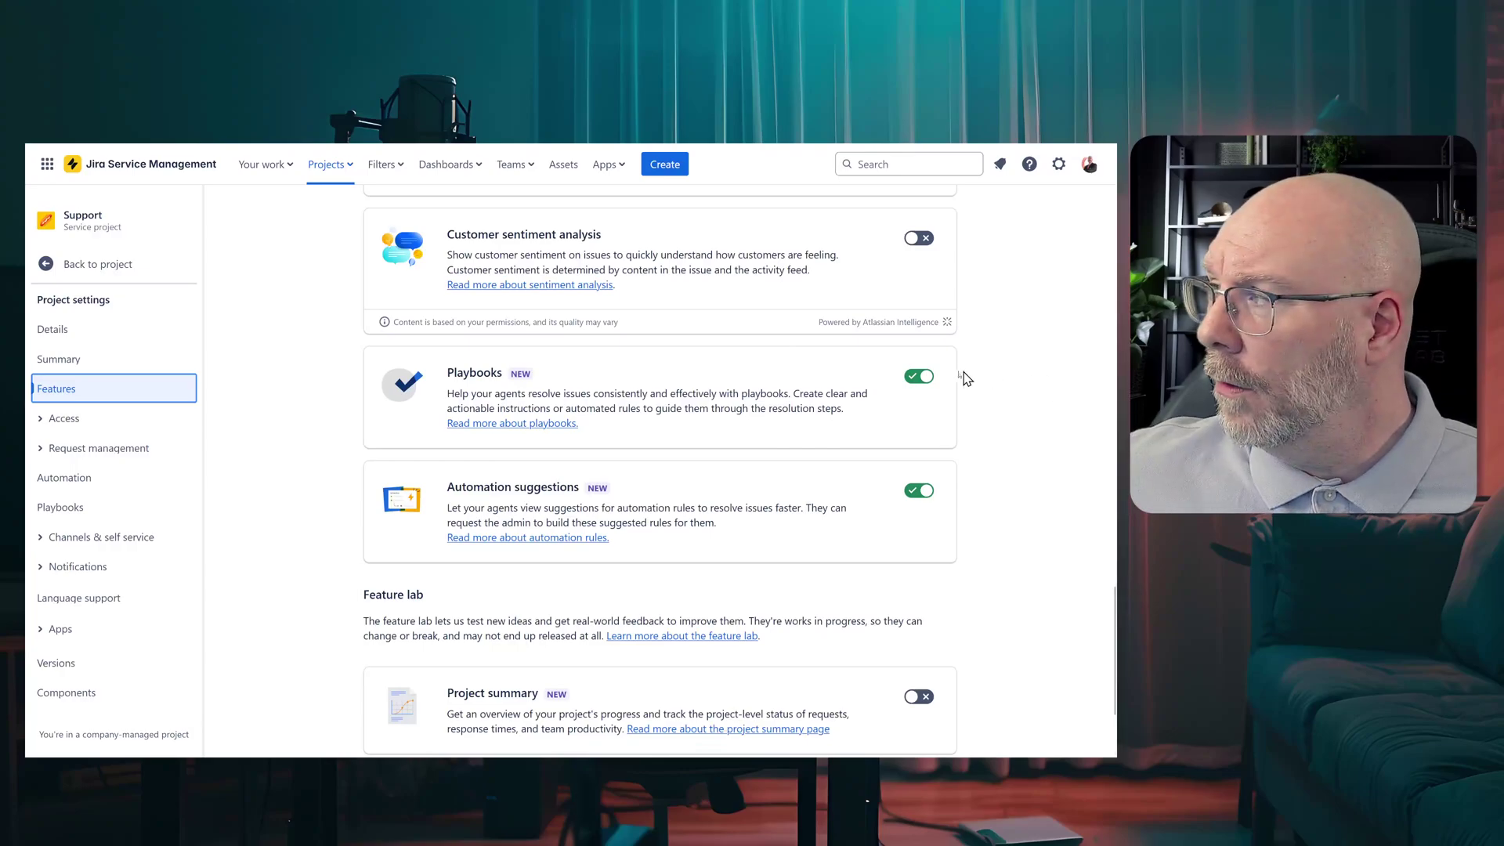
{"action": "left_click", "coordinate": [910, 382]}
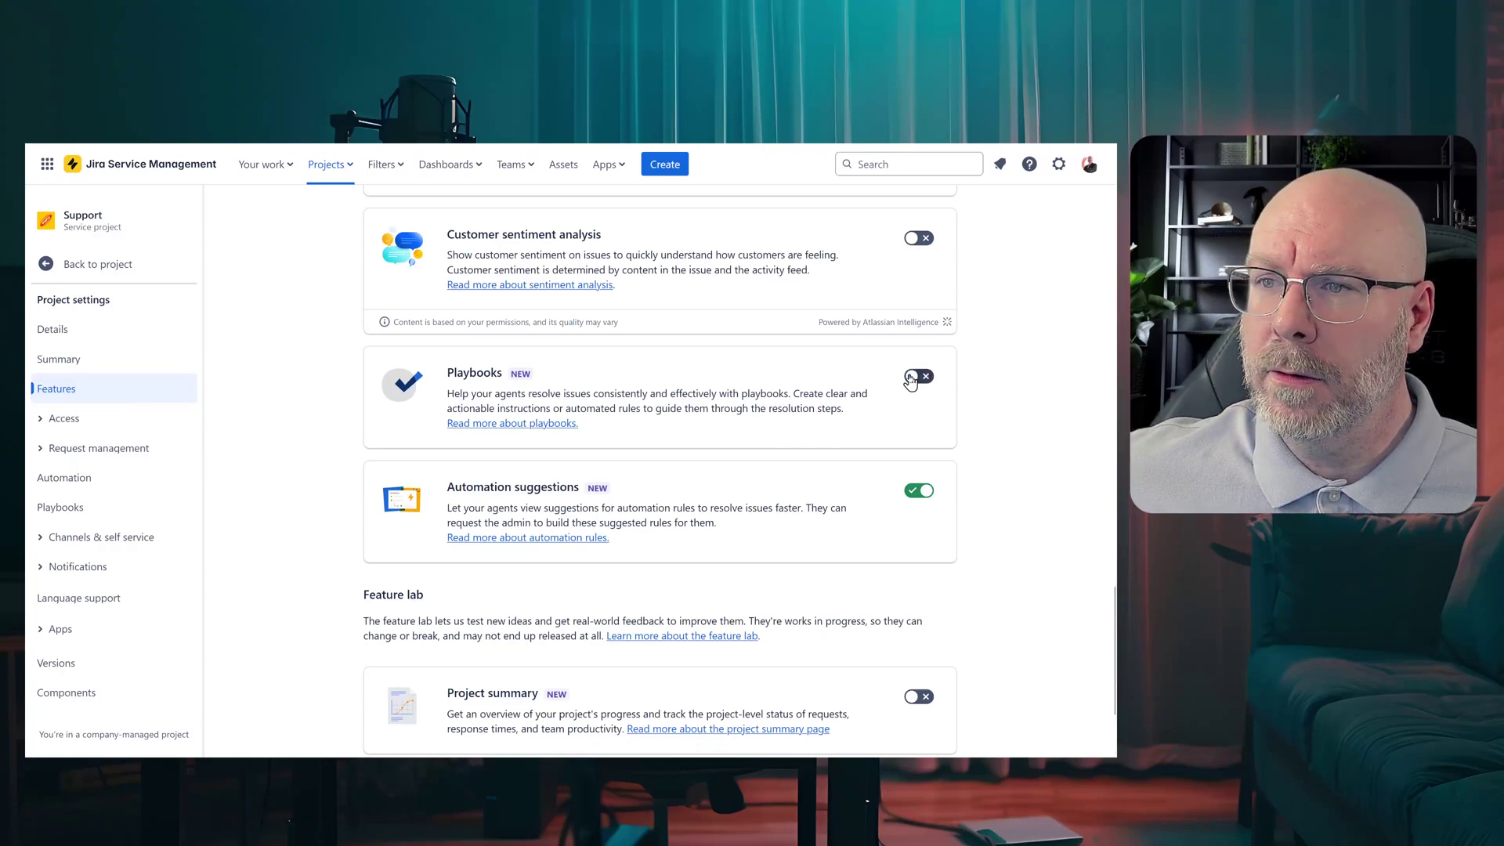
{"action": "left_click", "coordinate": [910, 382]}
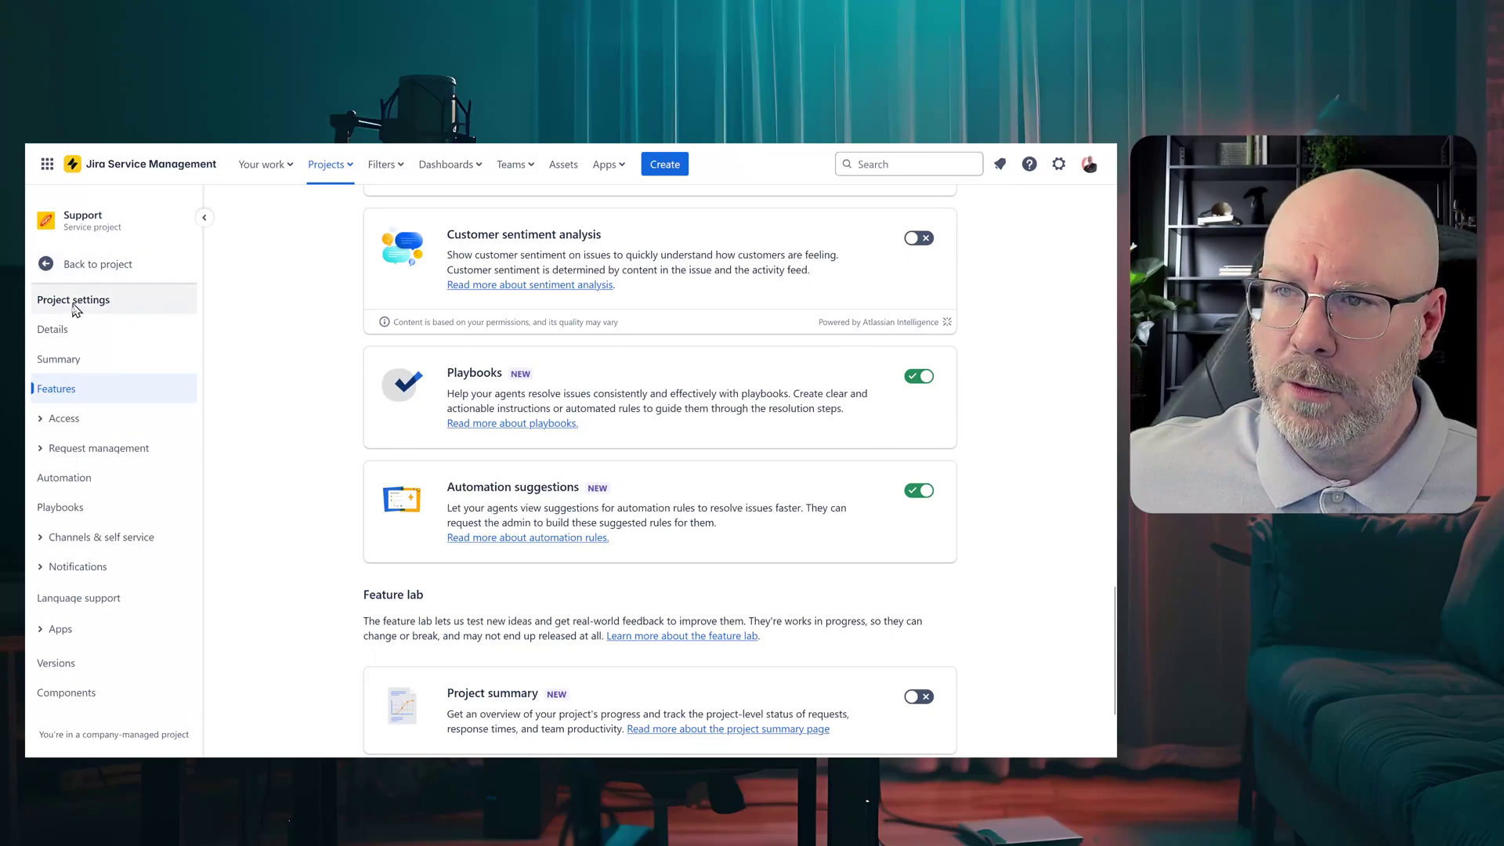
Step: Open the project's Playbooks settings and look over both the playbook list and the execution logs
{"action": "left_click", "coordinate": [78, 517]}
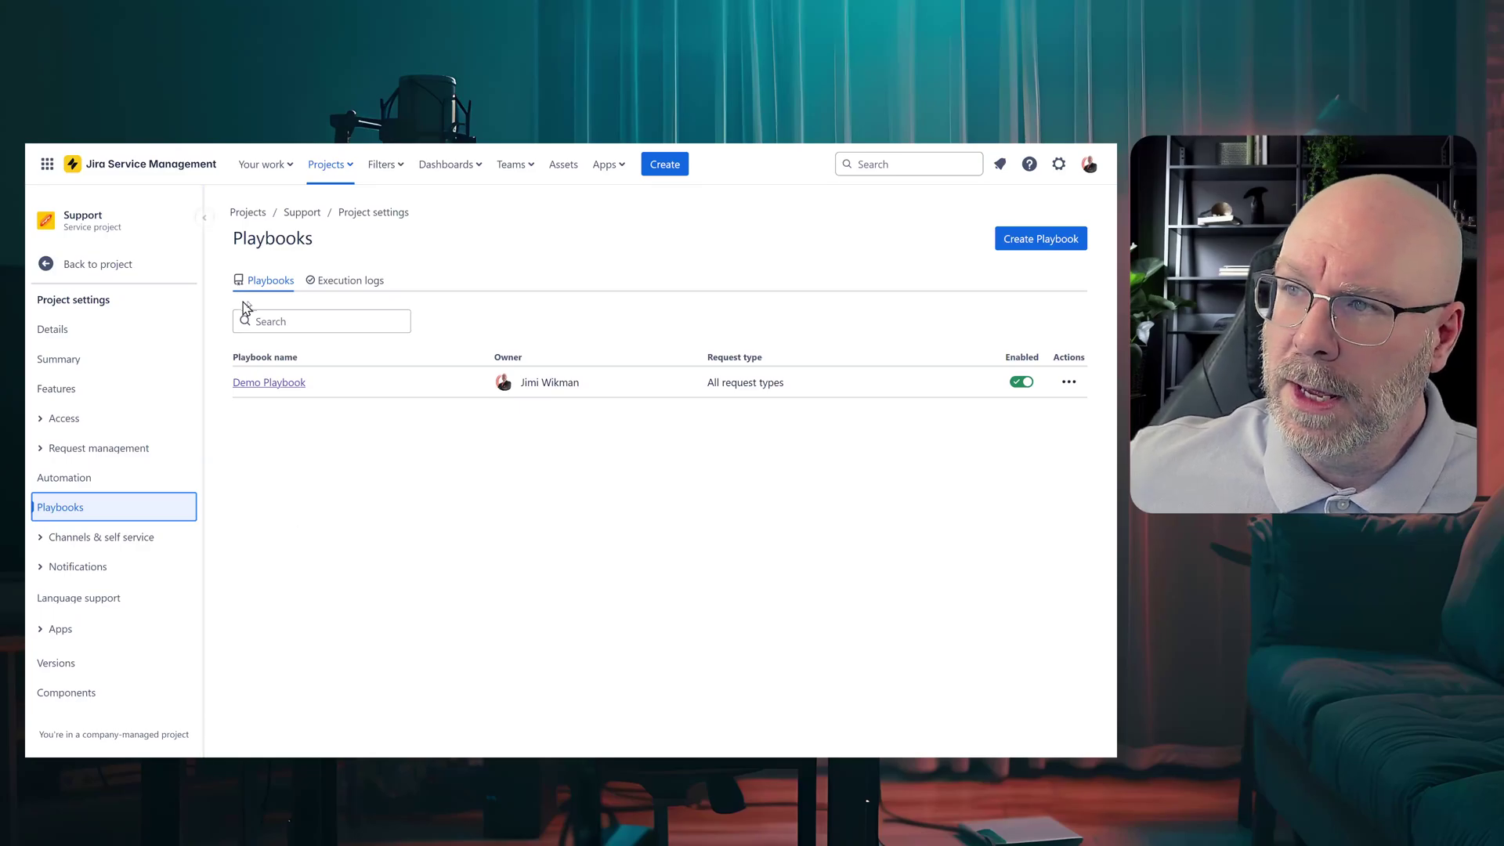
{"action": "left_click", "coordinate": [340, 292]}
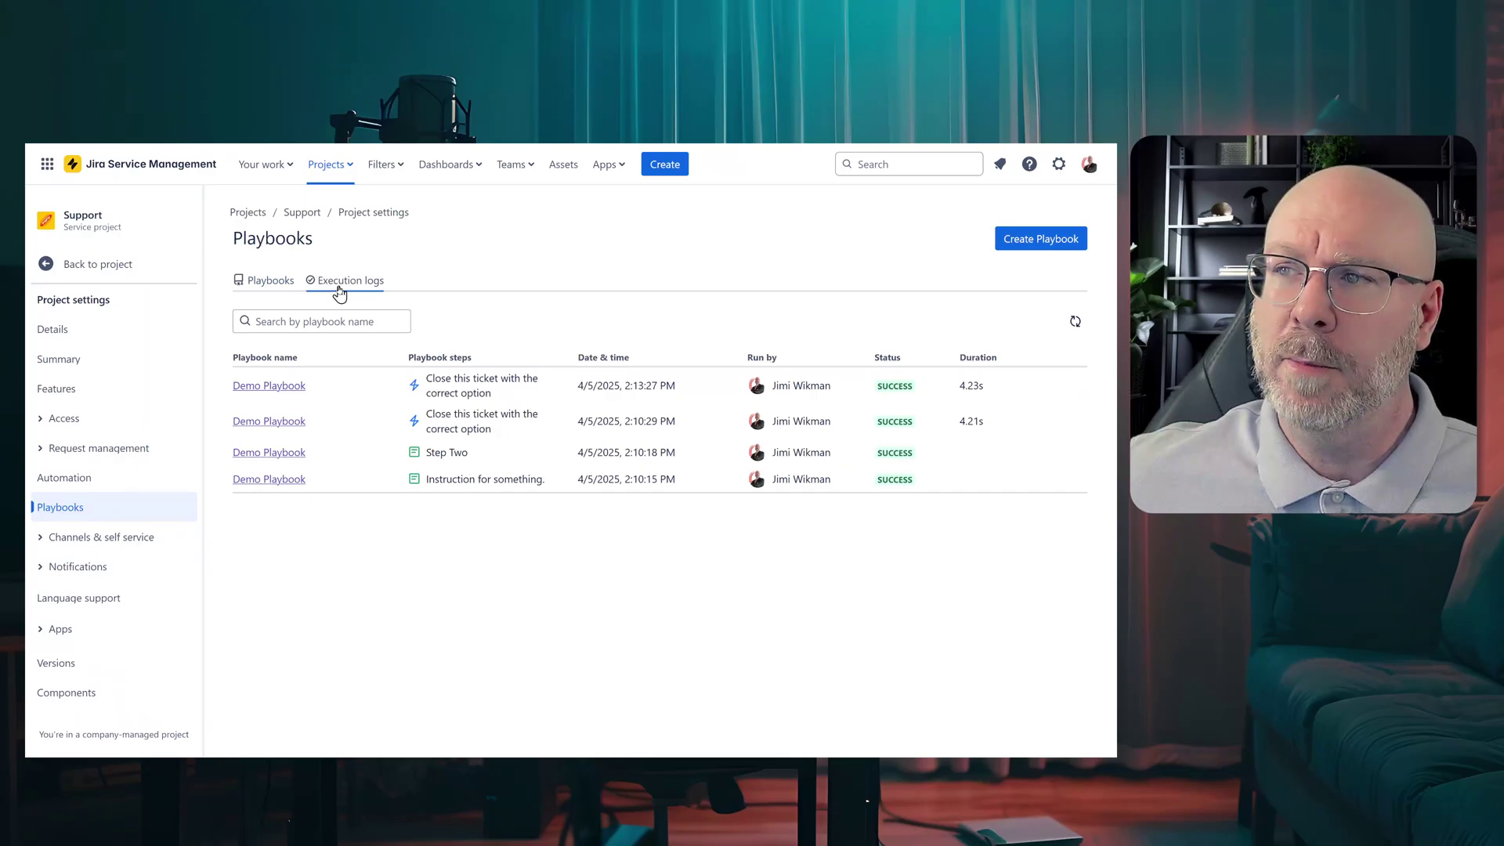
{"action": "left_click", "coordinate": [268, 290]}
{"action": "left_click", "coordinate": [302, 323]}
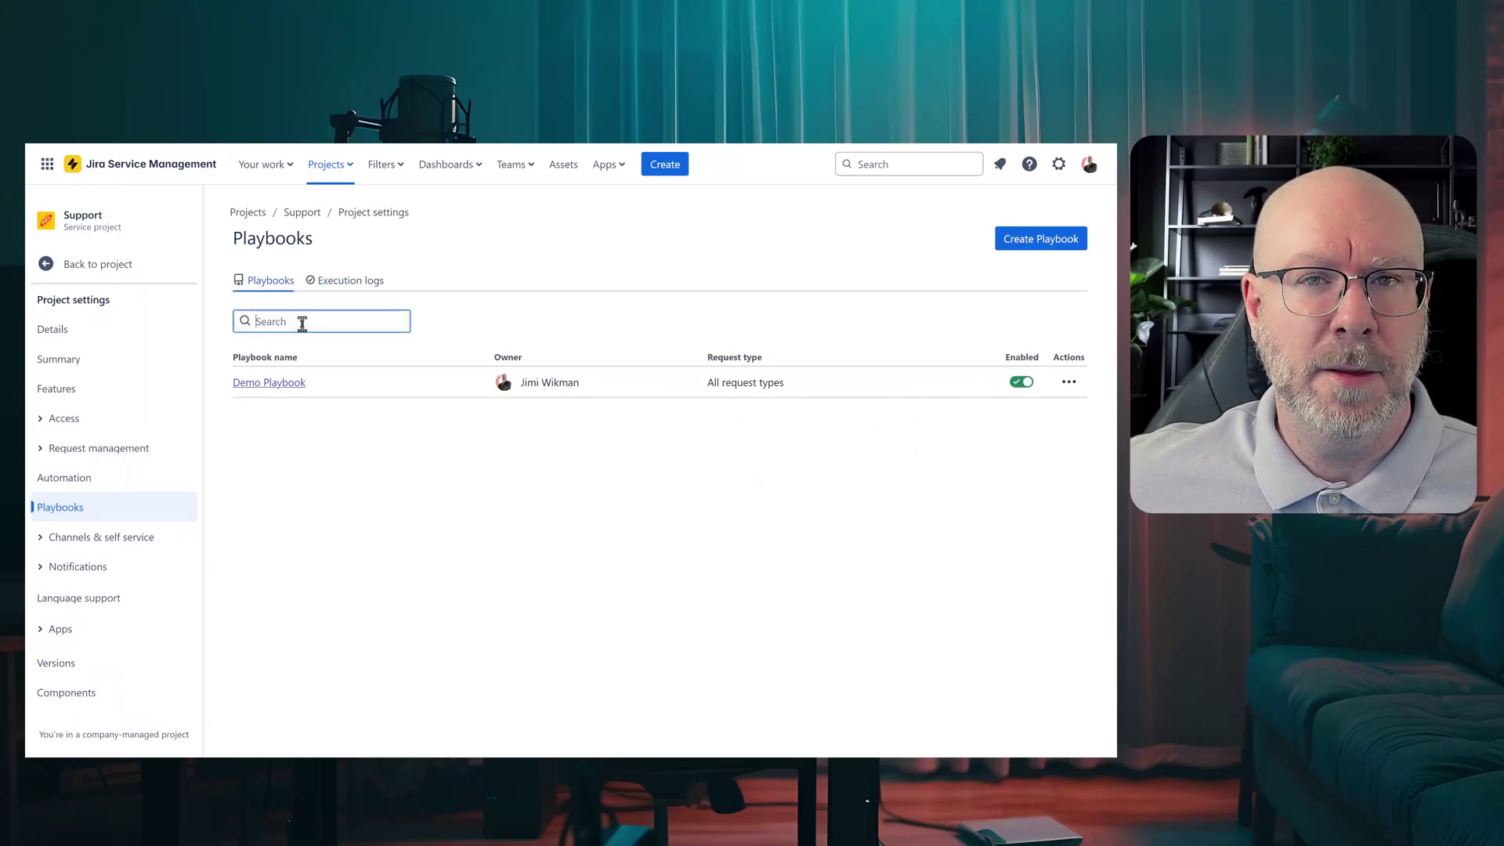
{"action": "left_click", "coordinate": [329, 281]}
{"action": "left_click", "coordinate": [333, 321]}
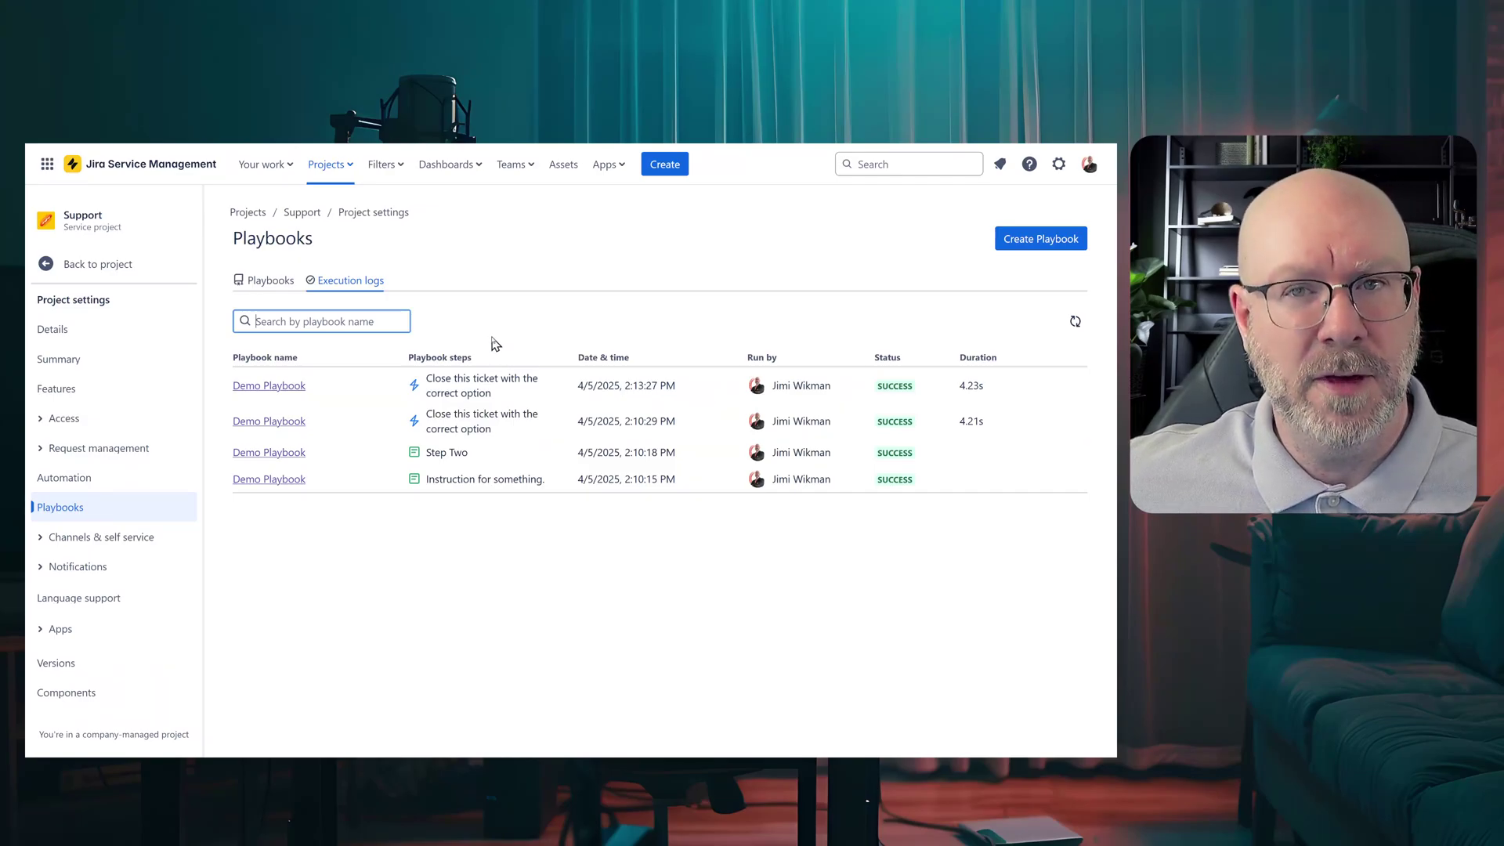
{"action": "left_click", "coordinate": [272, 288]}
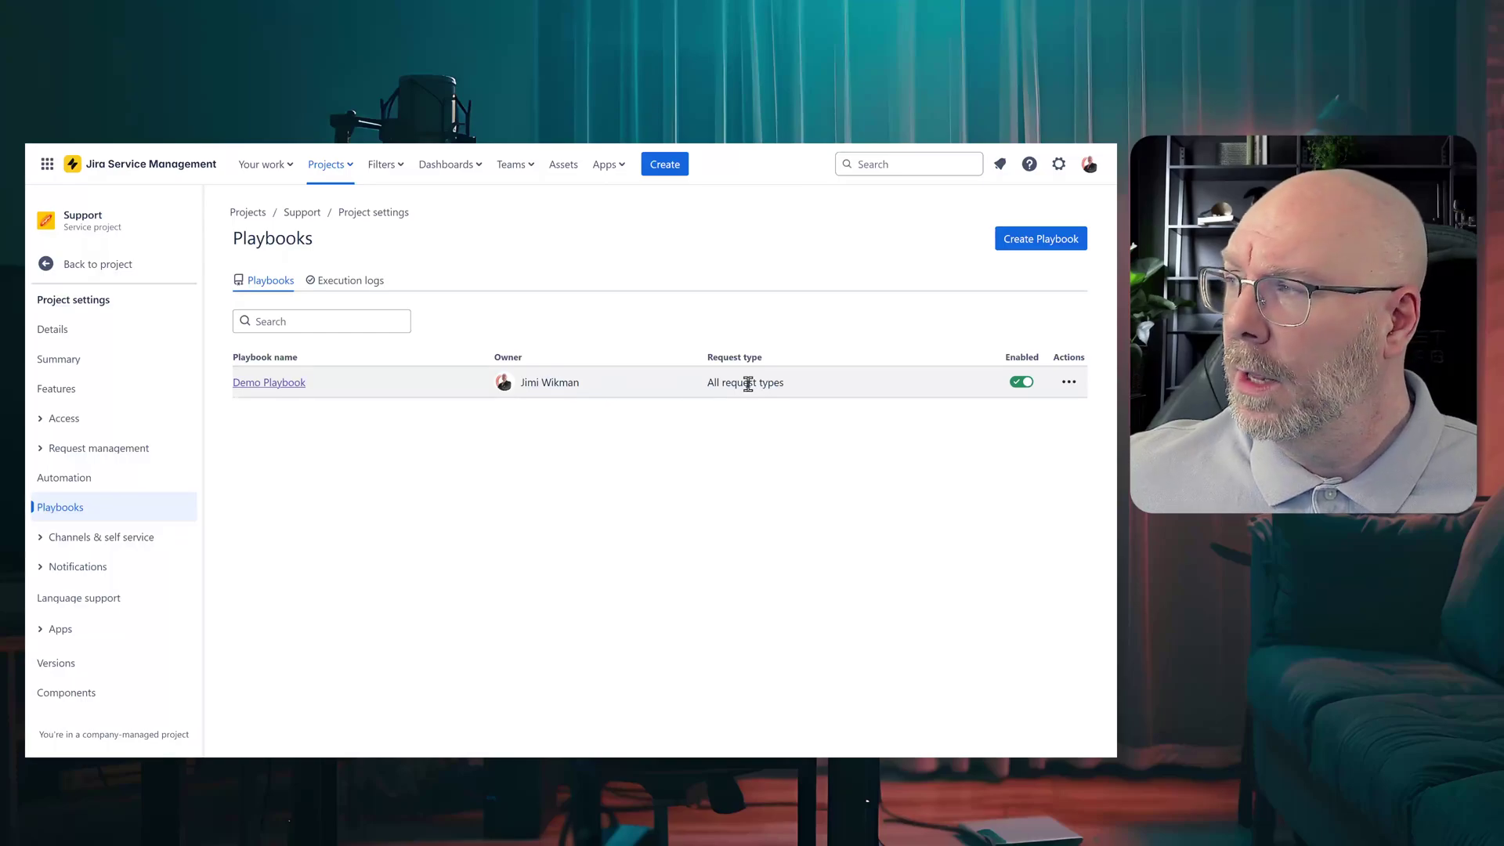
Step: Inspect the request type of the Demo Playbook and the actions available for it
{"action": "left_click_drag", "start_coordinate": [789, 386], "coordinate": [709, 387]}
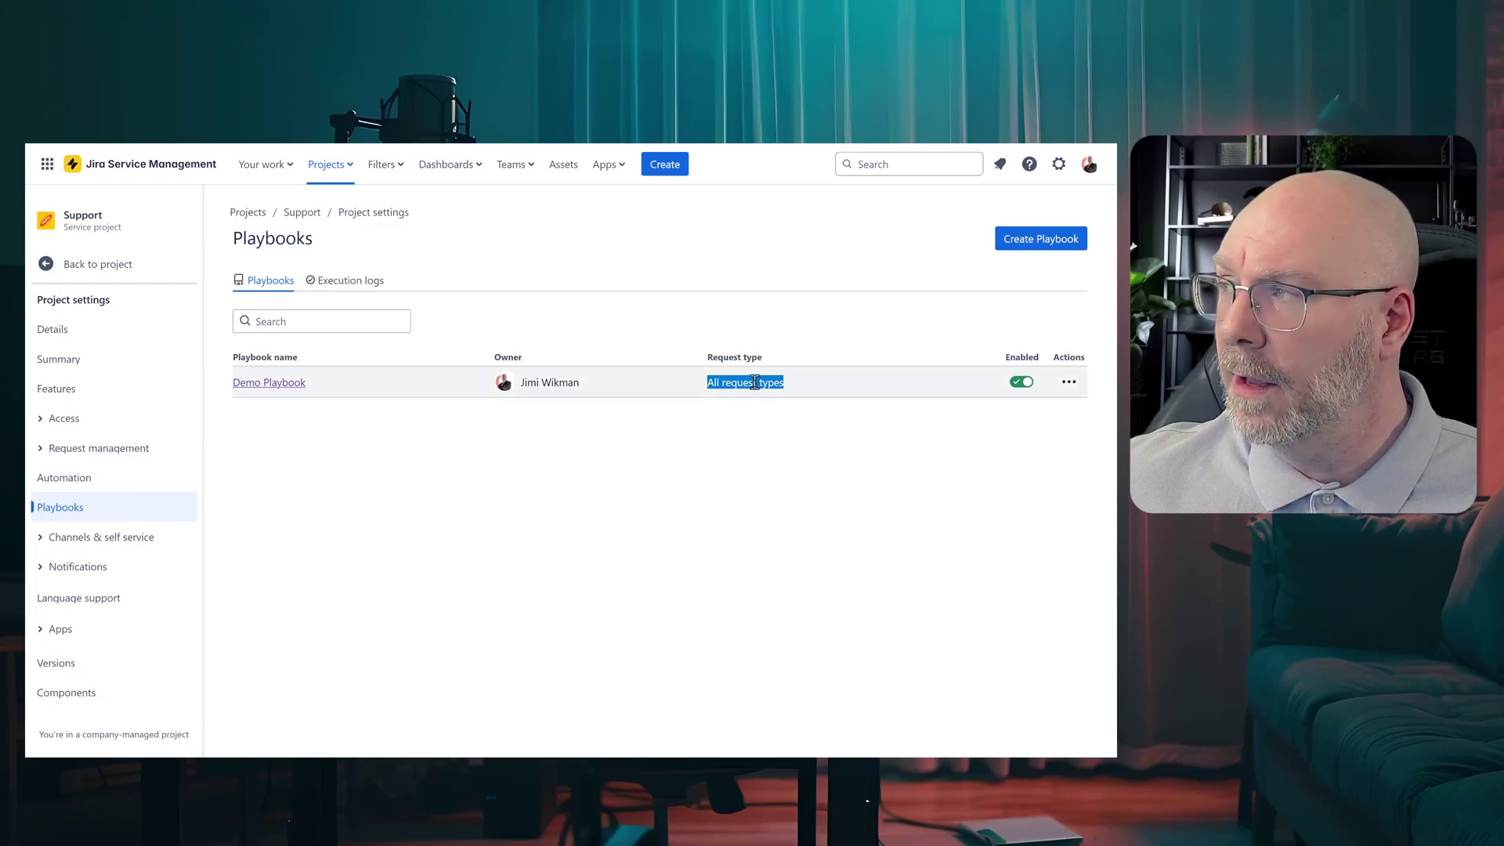
{"action": "left_click", "coordinate": [751, 384]}
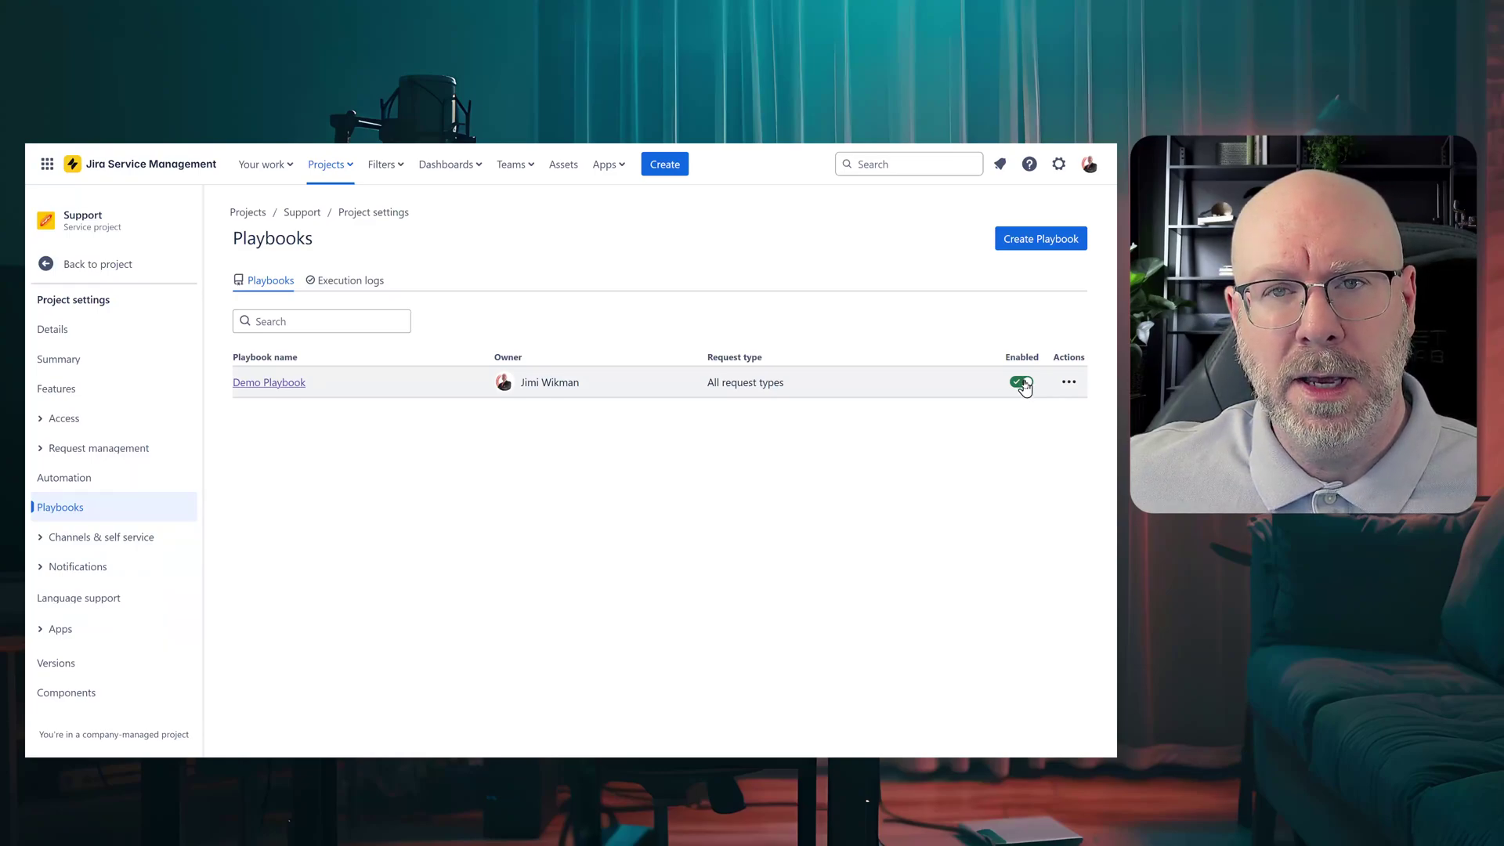
{"action": "left_click", "coordinate": [1068, 383]}
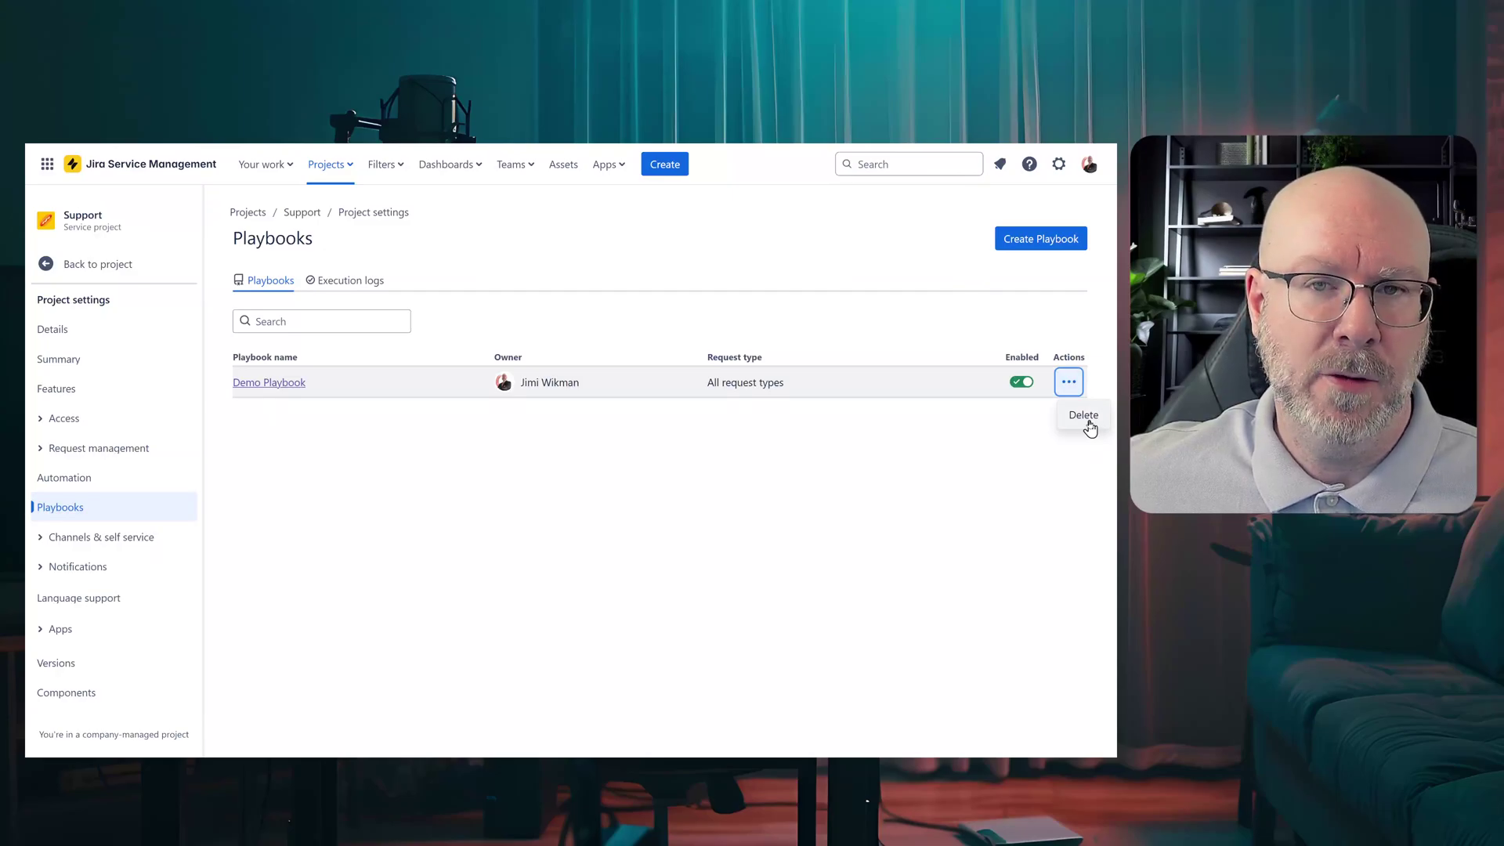
{"action": "left_click", "coordinate": [595, 453]}
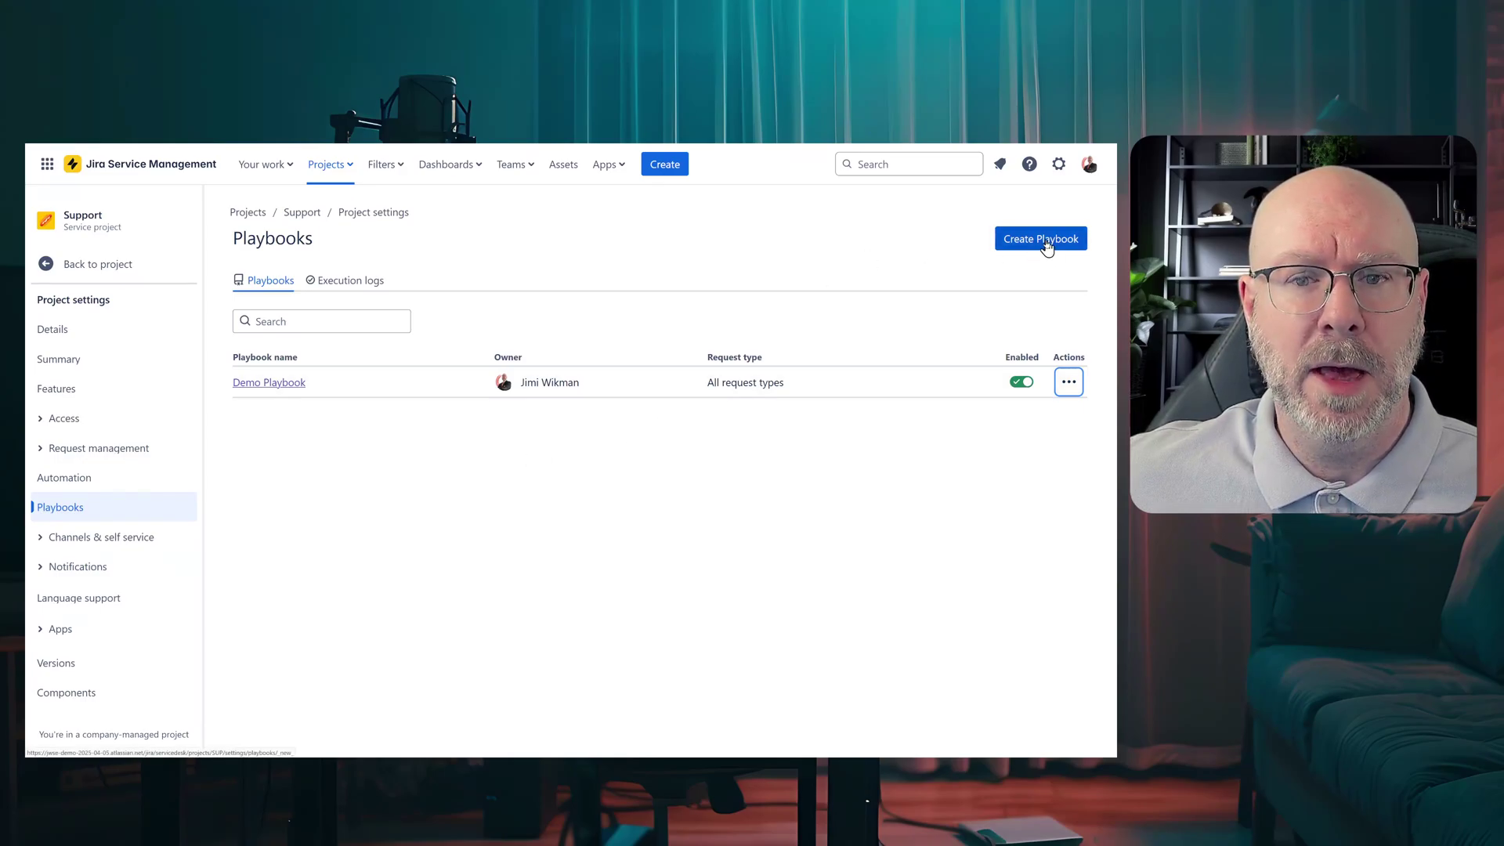
Step: Start a new playbook and name it "Playbook 123" in its playbook details
{"action": "left_click", "coordinate": [1046, 246]}
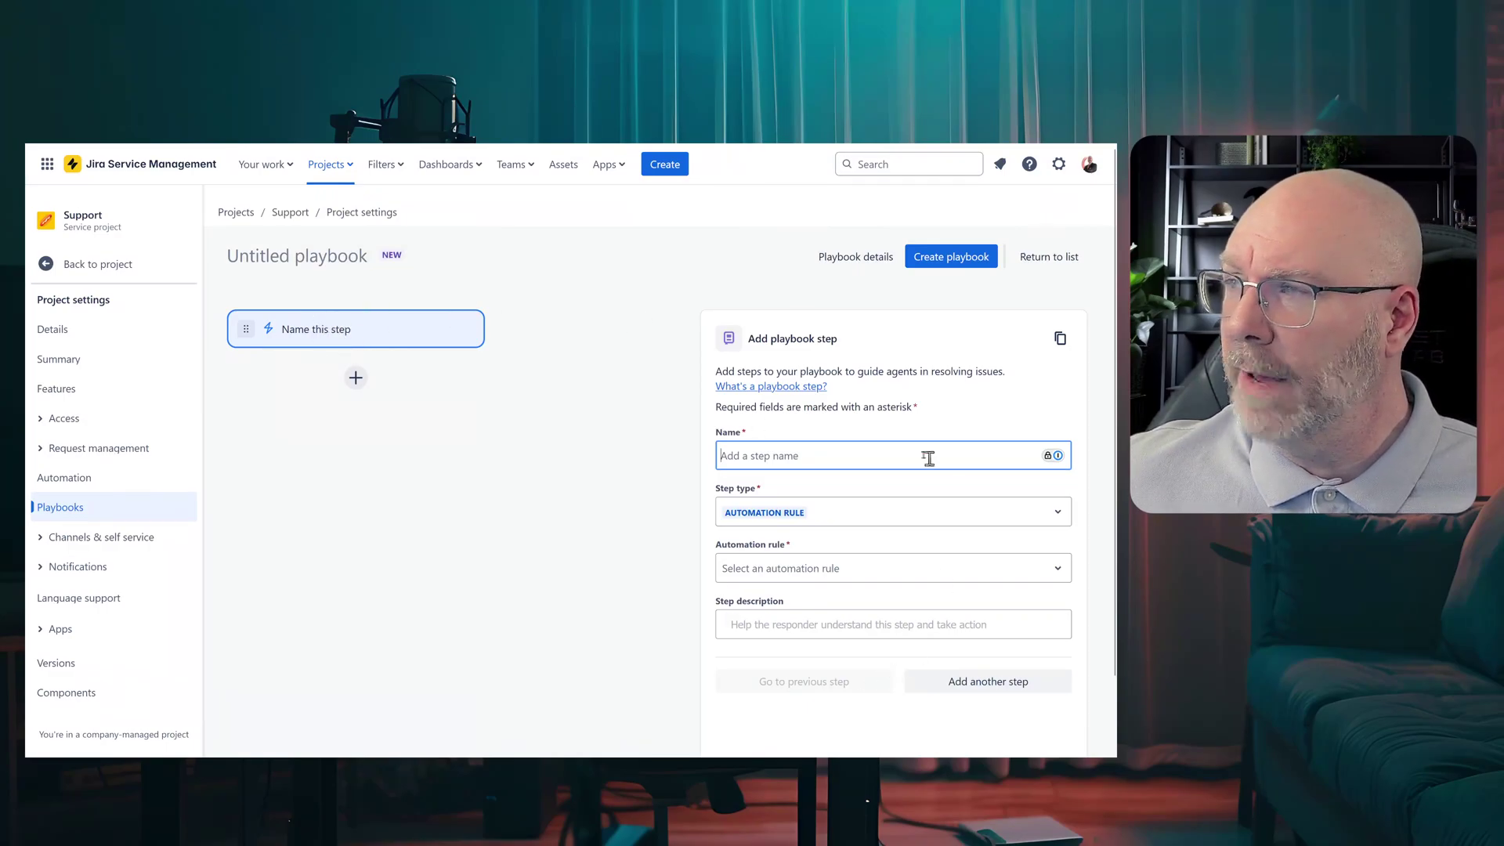
{"action": "left_click", "coordinate": [853, 267]}
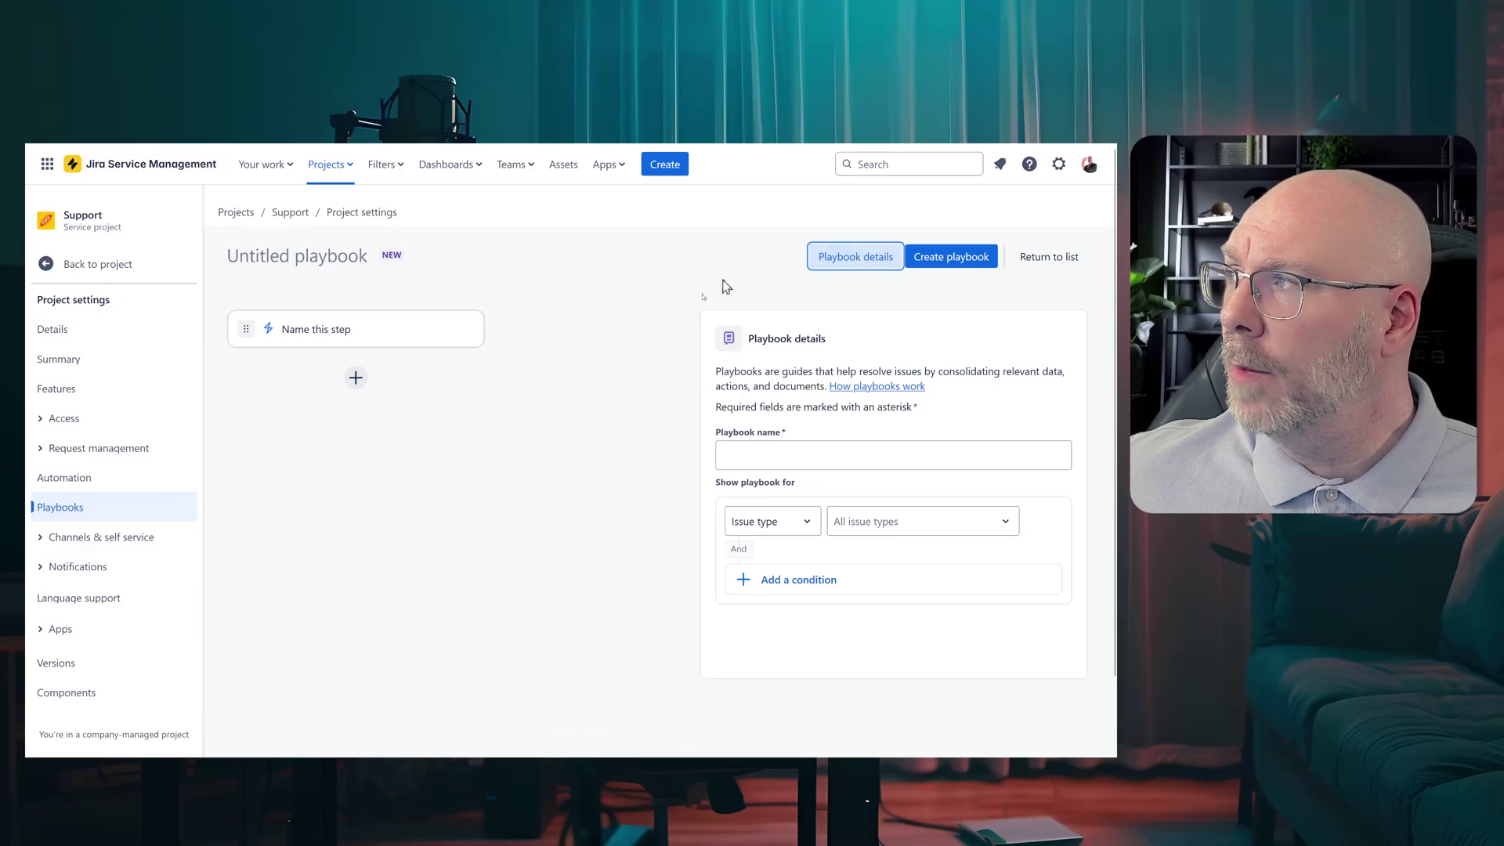
{"action": "left_click", "coordinate": [765, 454]}
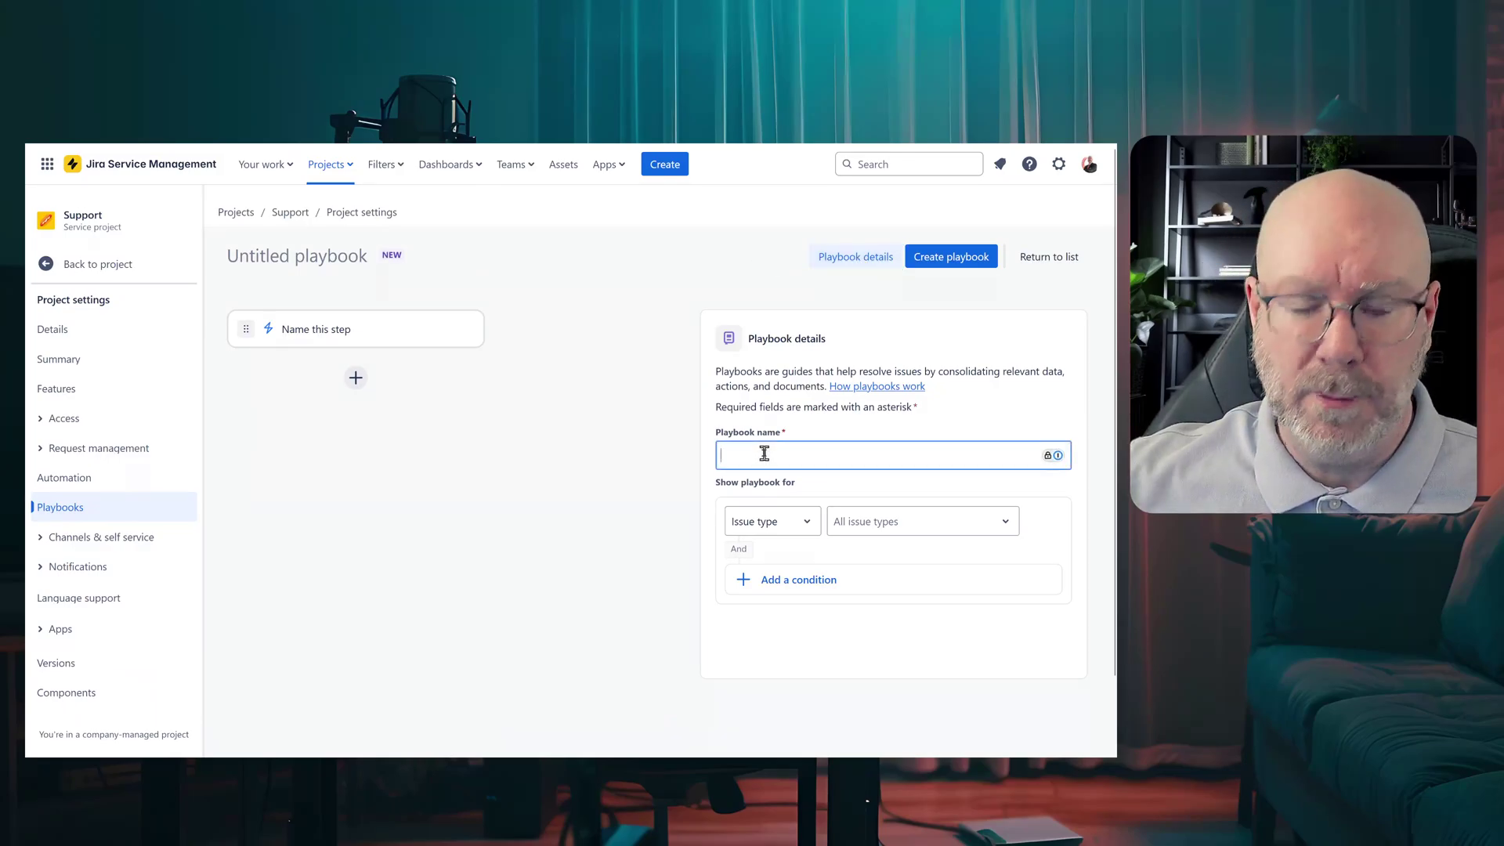
{"action": "type", "text": "Playb"}
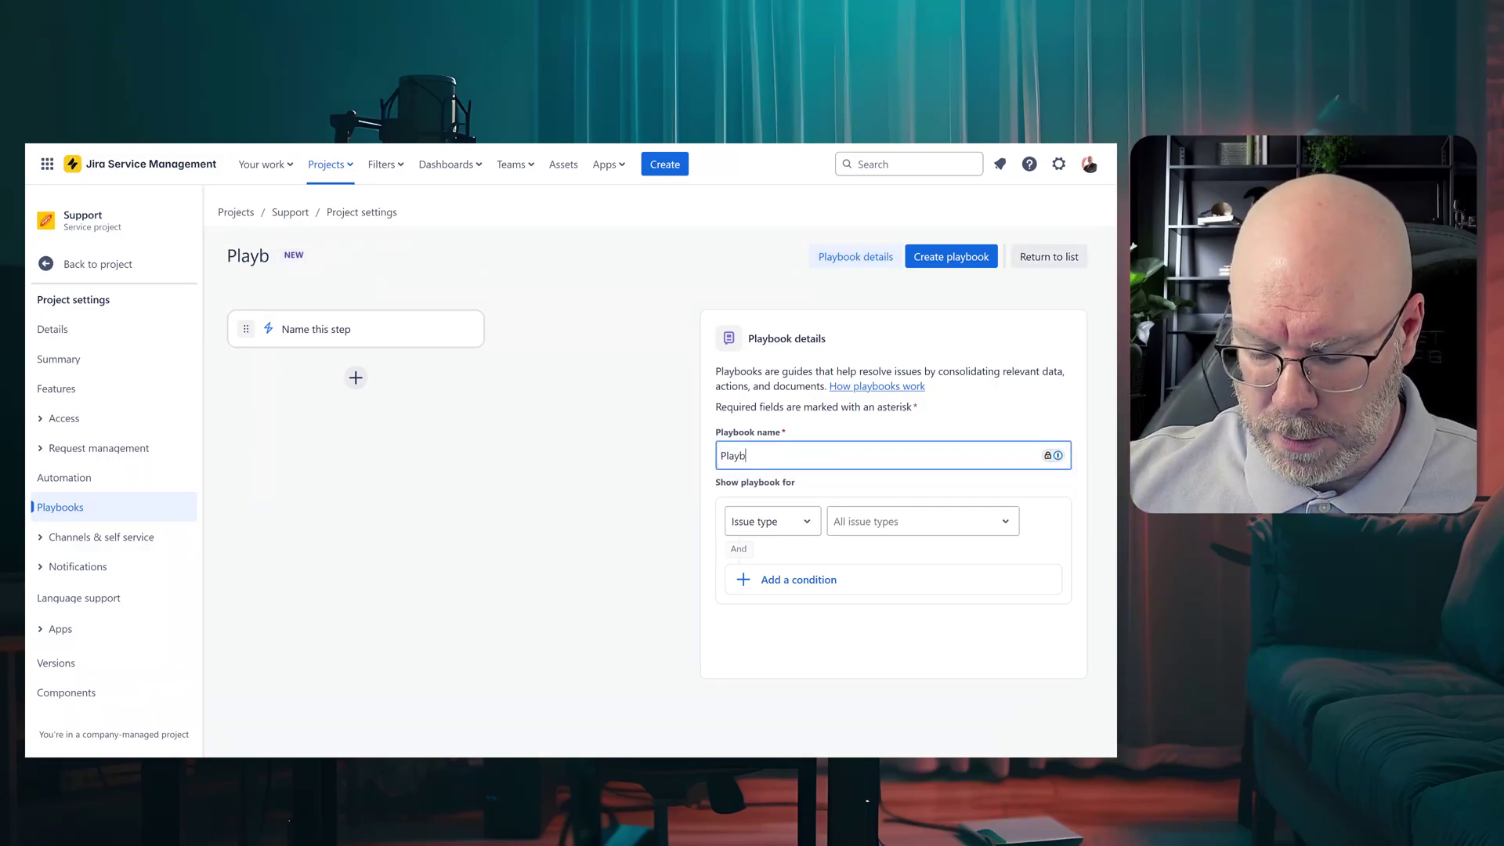
{"action": "type", "text": "ook 123"}
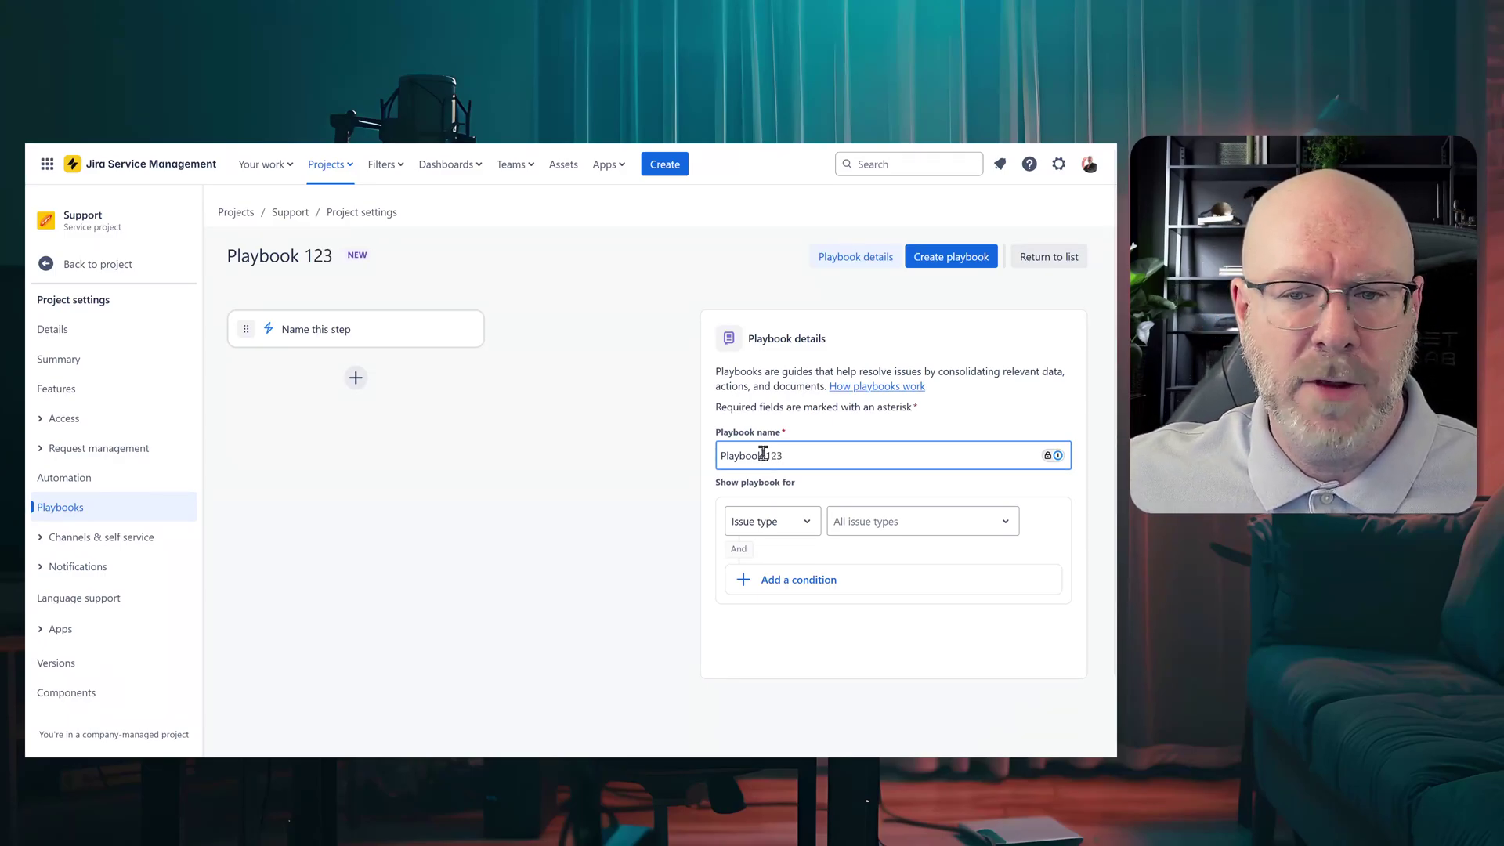
{"action": "triple_click", "coordinate": [734, 452]}
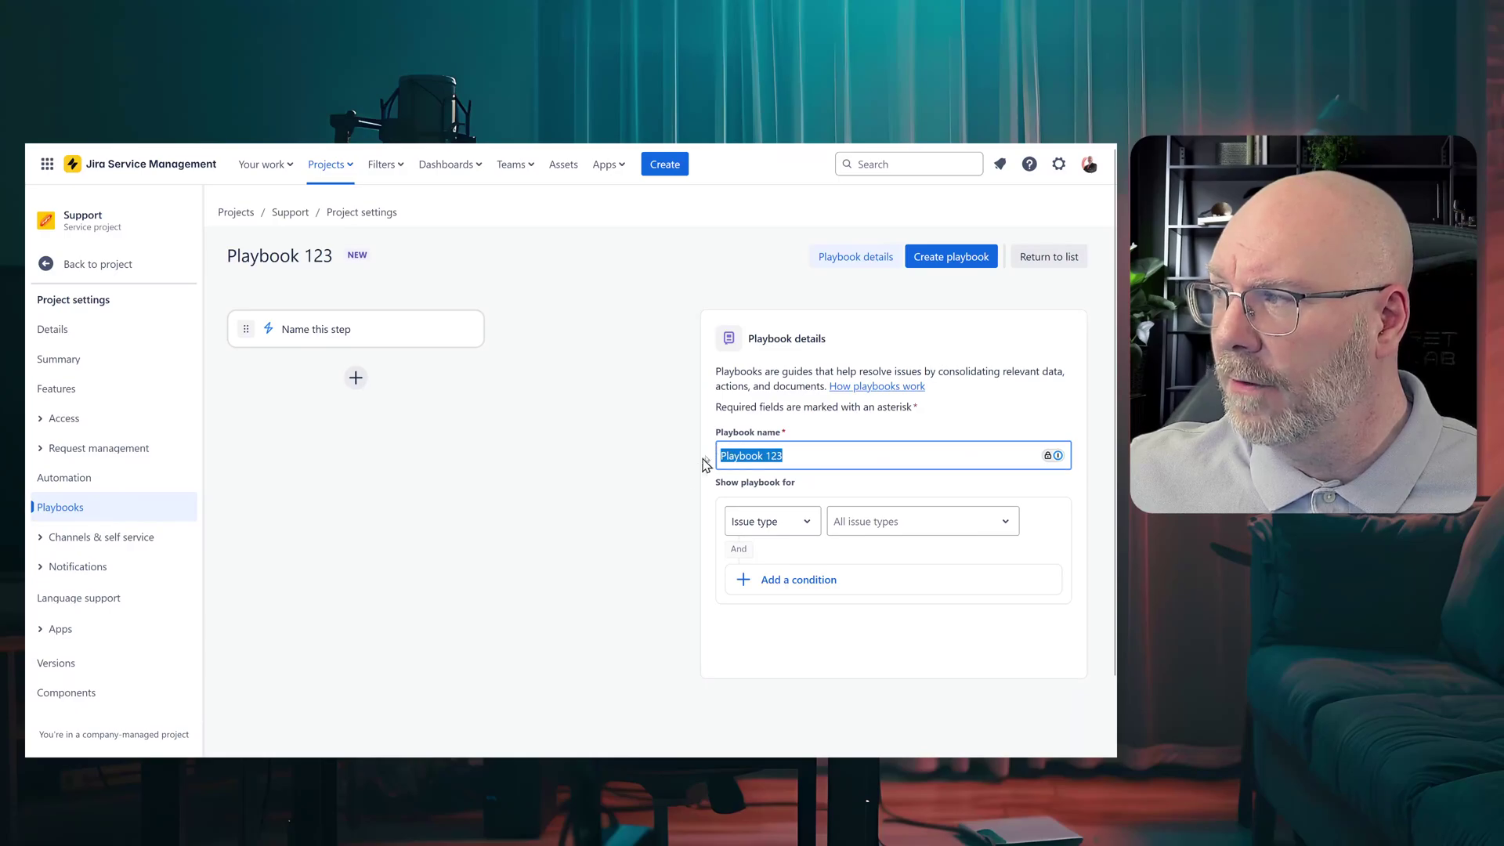
Step: Examine the condition fields for showing the playbook and the selectable issue types
{"action": "left_click", "coordinate": [792, 531]}
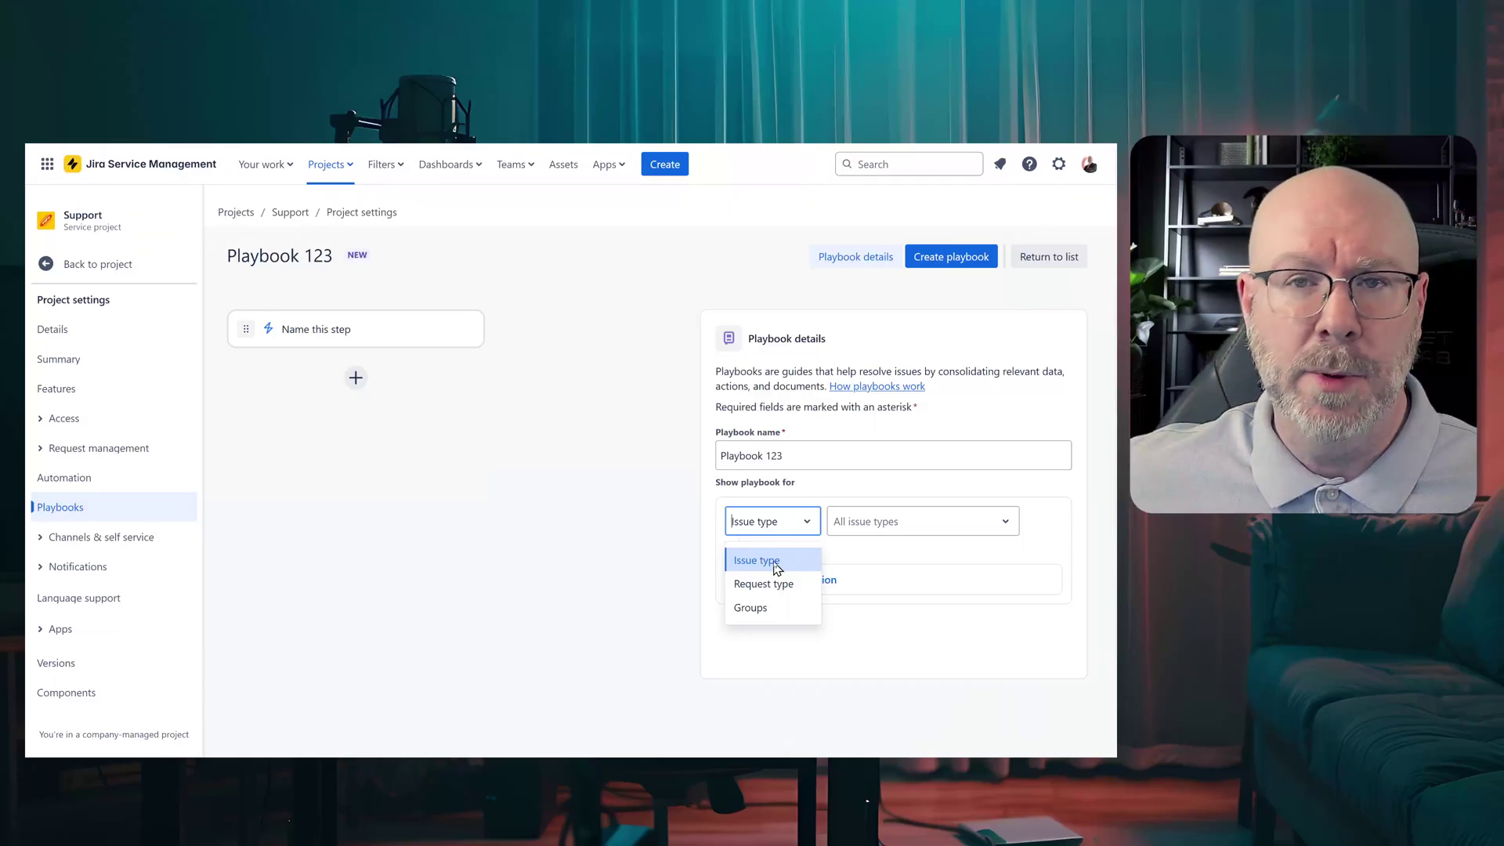
{"action": "left_click", "coordinate": [875, 525]}
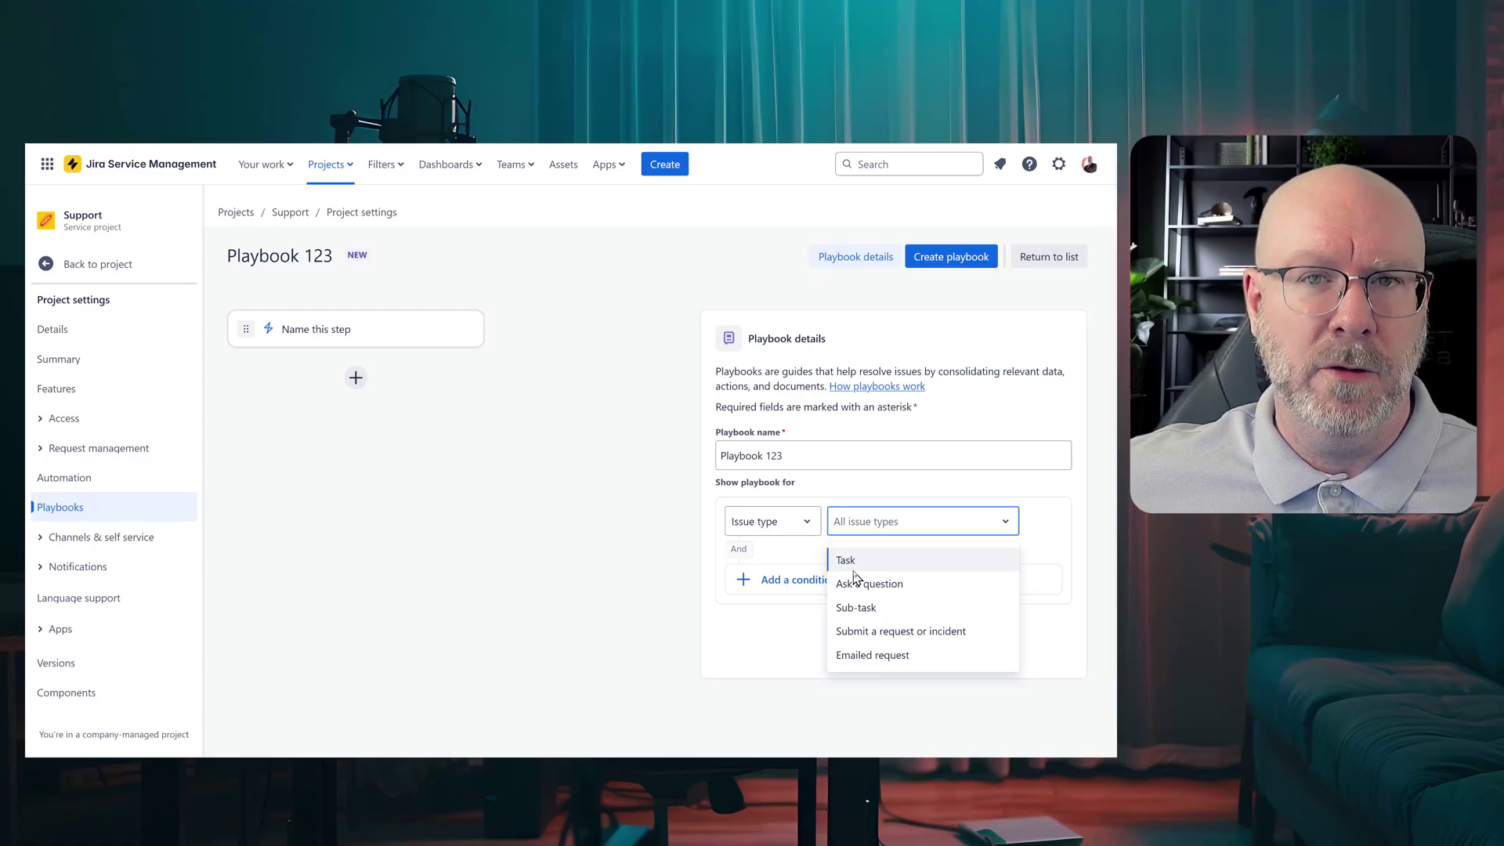
{"action": "left_click", "coordinate": [782, 549]}
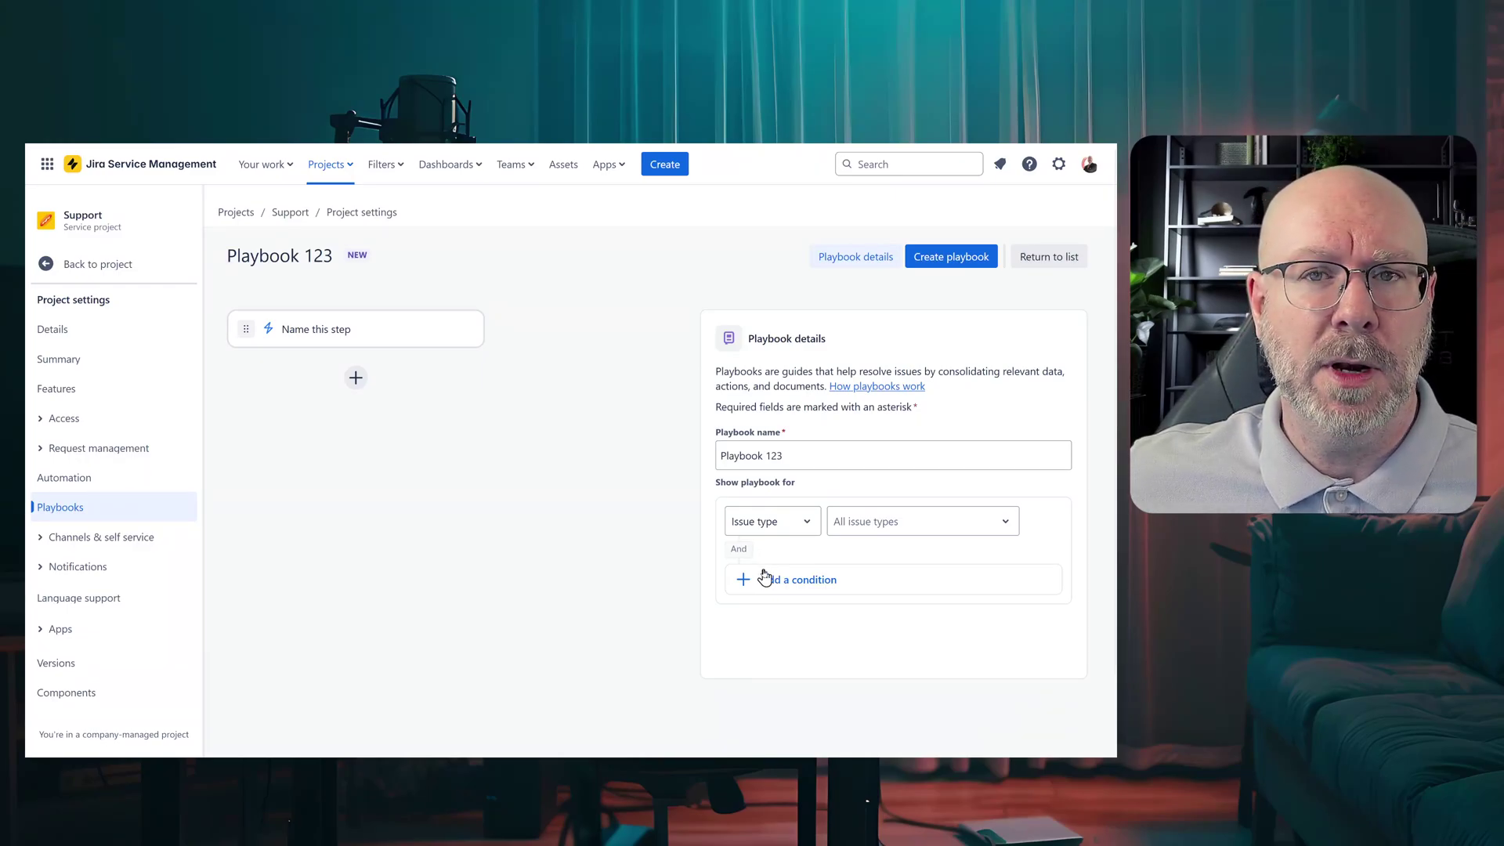
Step: Switch the playbook's display condition to Request type and view the selectable request types
{"action": "left_click", "coordinate": [791, 521]}
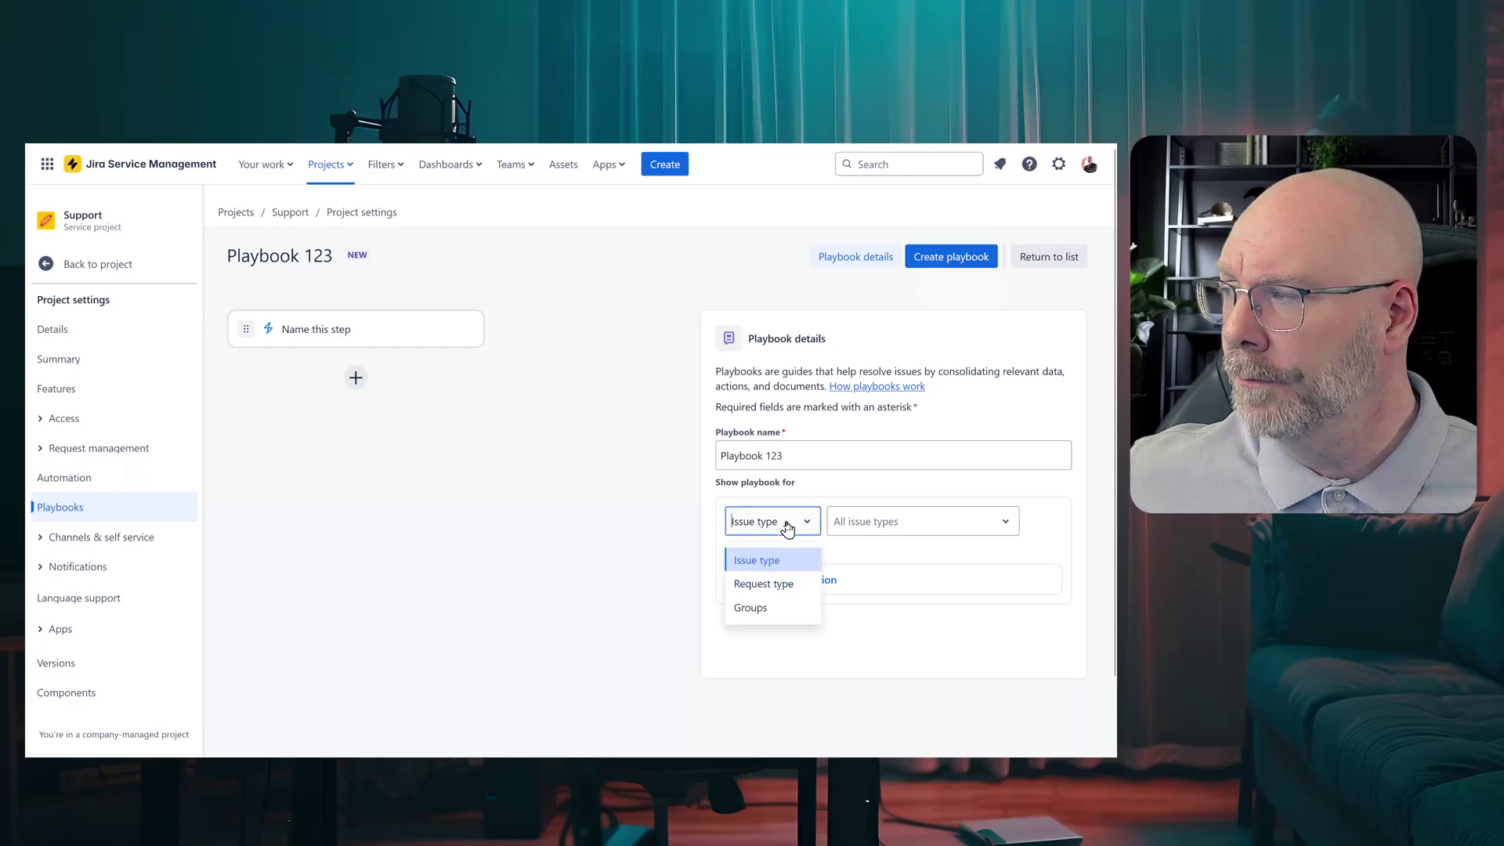
{"action": "left_click", "coordinate": [792, 585]}
{"action": "left_click", "coordinate": [871, 532]}
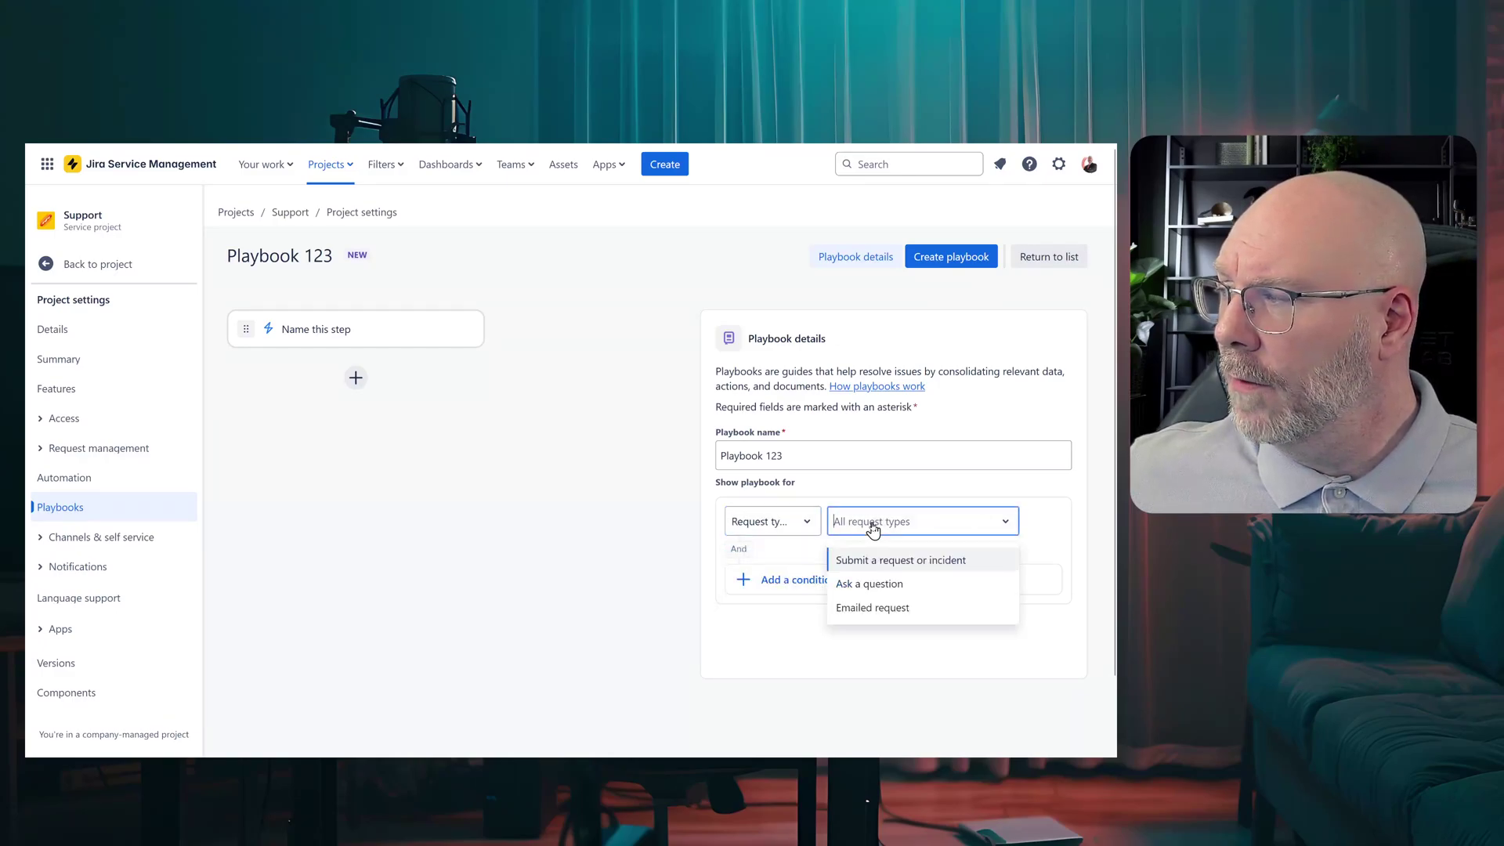
{"action": "left_click", "coordinate": [789, 552]}
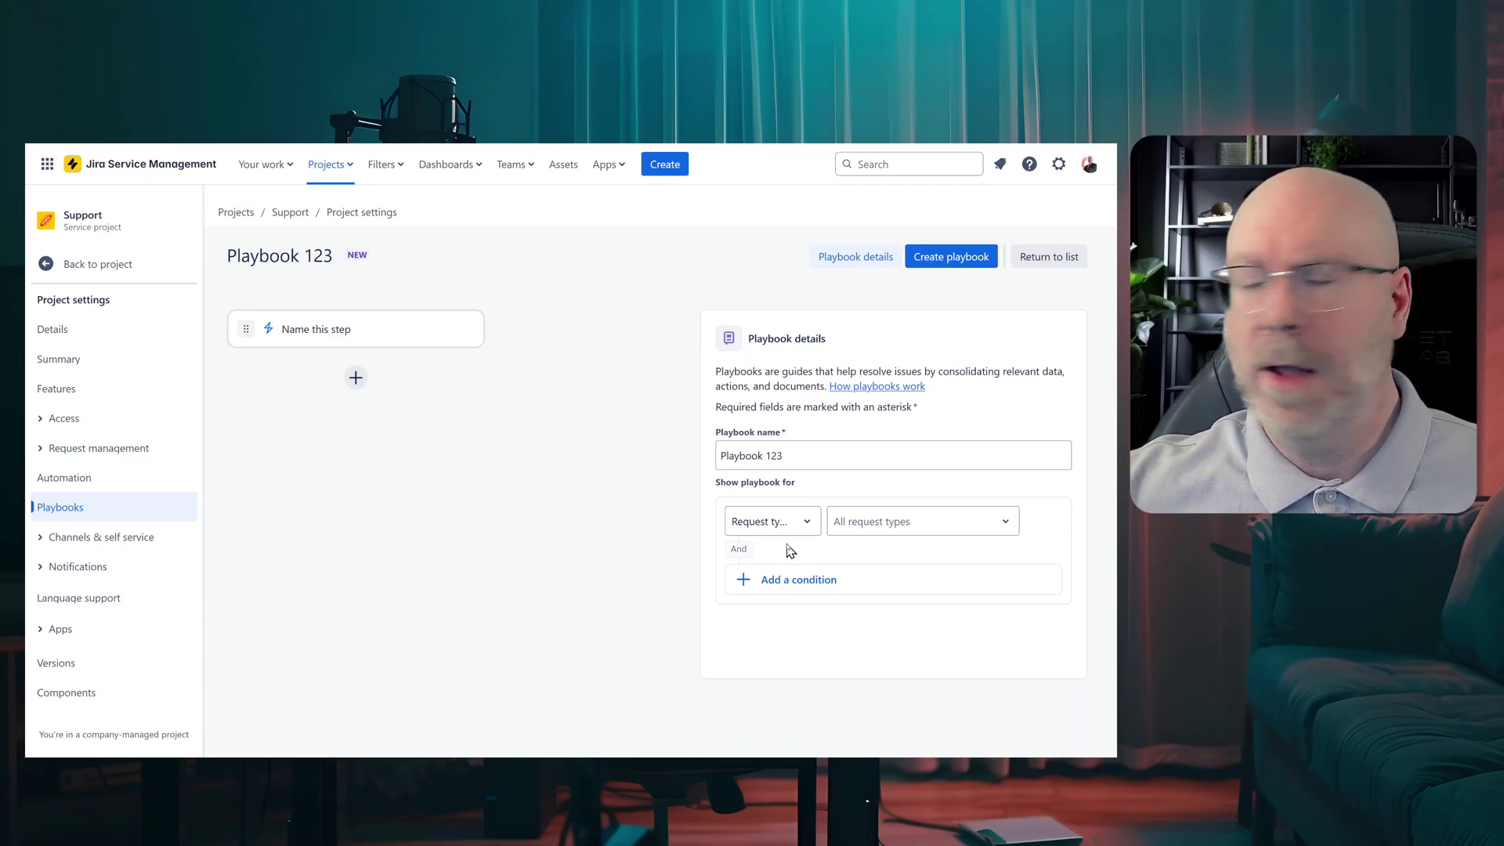
Step: Switch the playbook's display condition to Groups and view the selectable user groups
{"action": "left_click", "coordinate": [777, 528]}
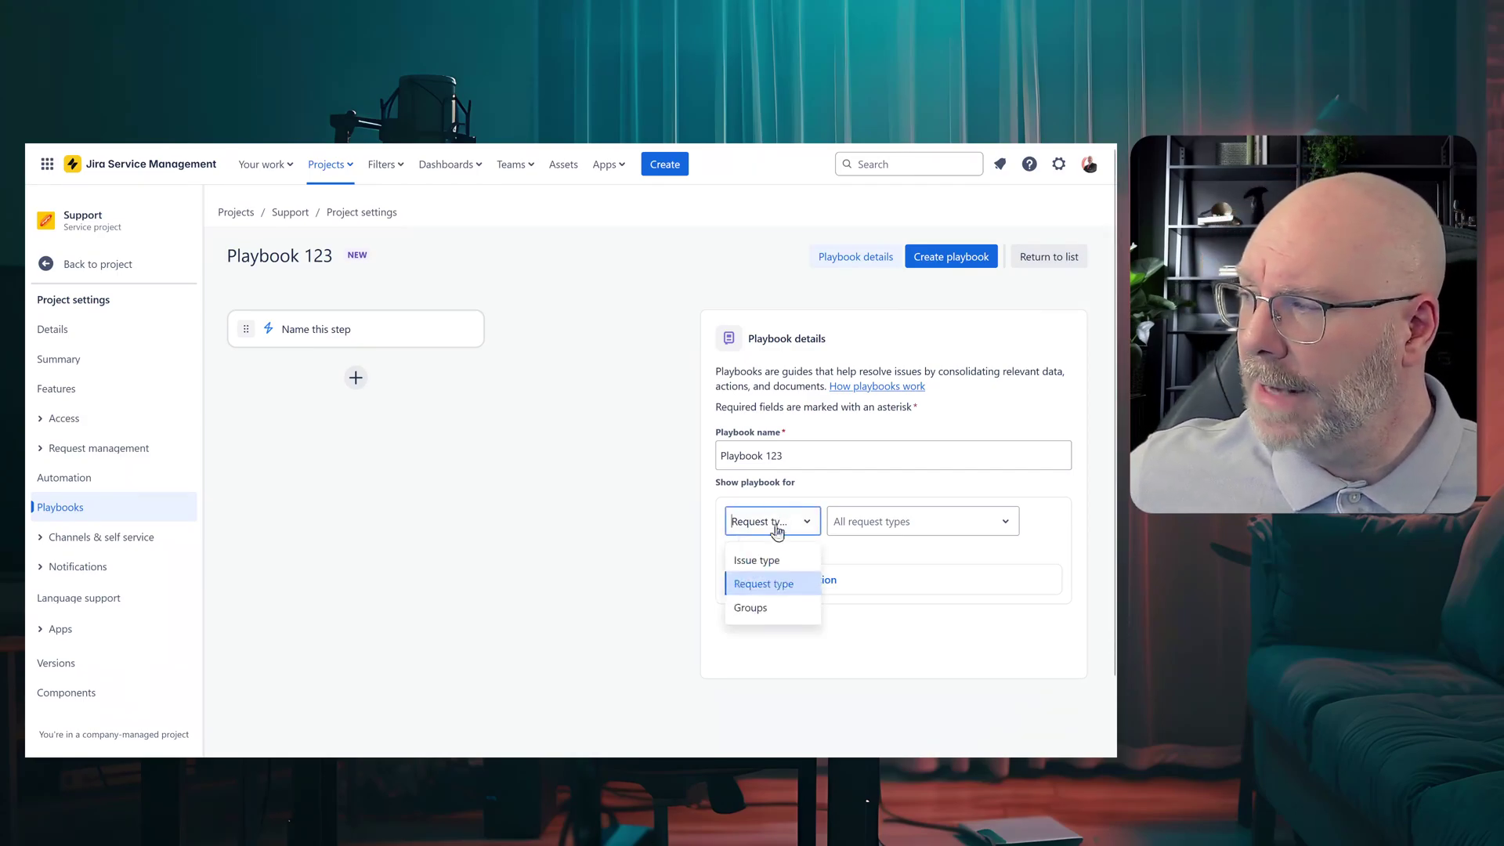
{"action": "left_click", "coordinate": [775, 609]}
{"action": "left_click", "coordinate": [877, 531]}
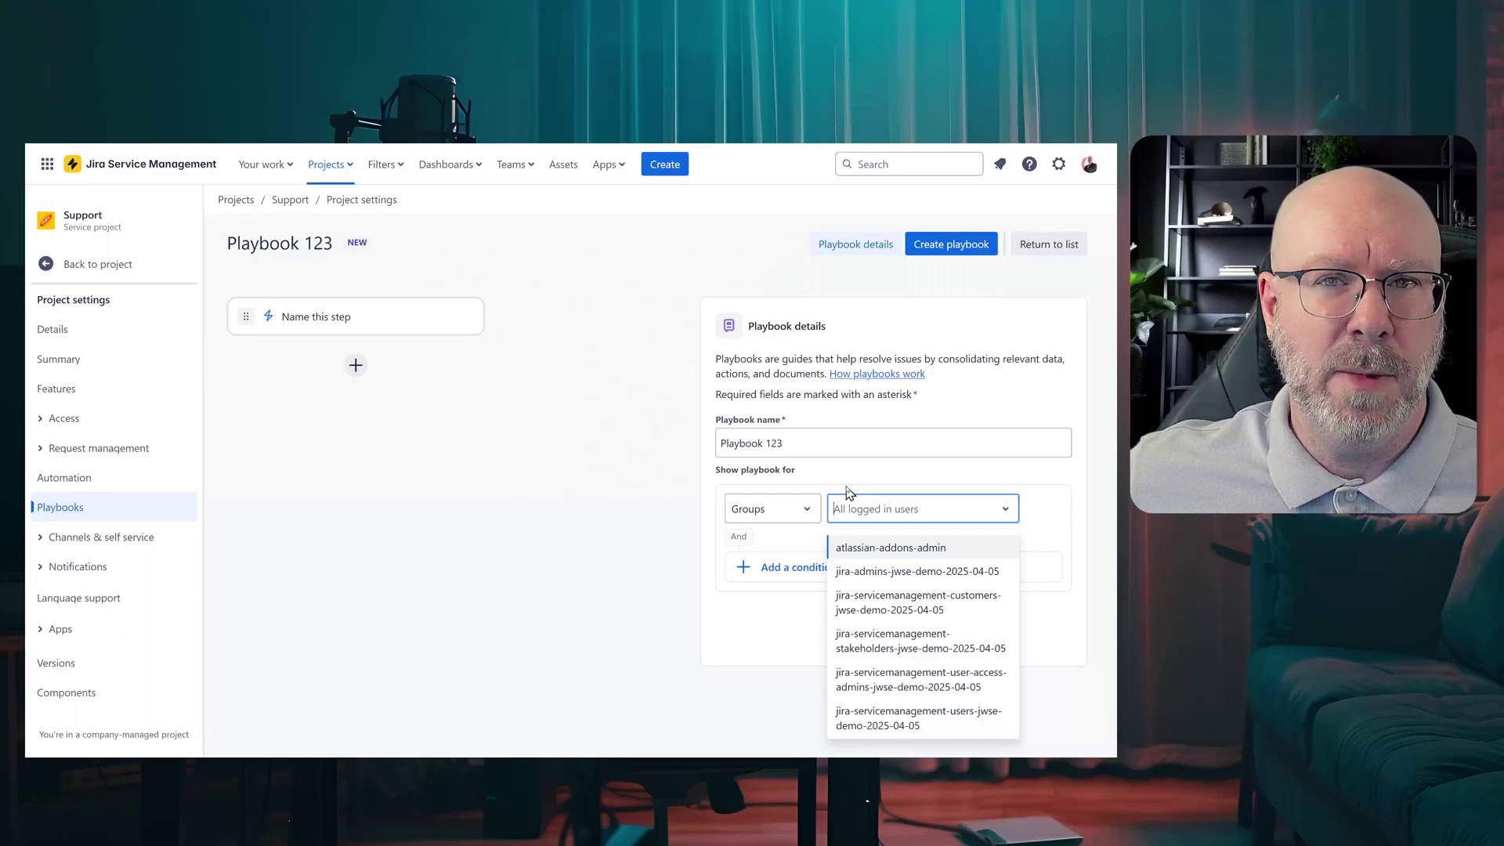
{"action": "left_click", "coordinate": [781, 491]}
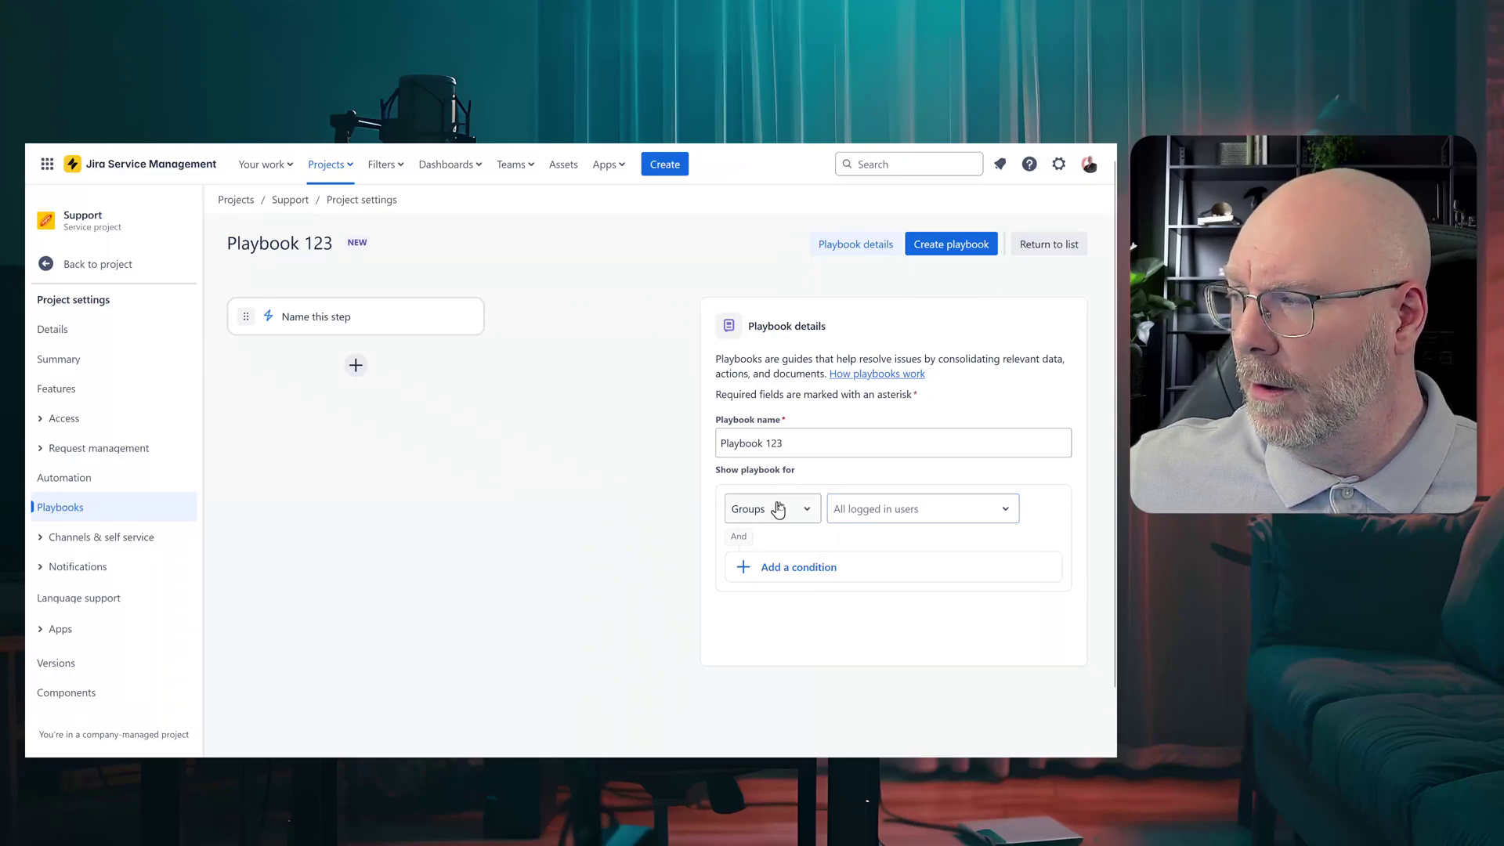
Step: Add a second display condition on Issue type, and set the first condition to Request type with the value Emailed request
{"action": "left_click", "coordinate": [787, 570]}
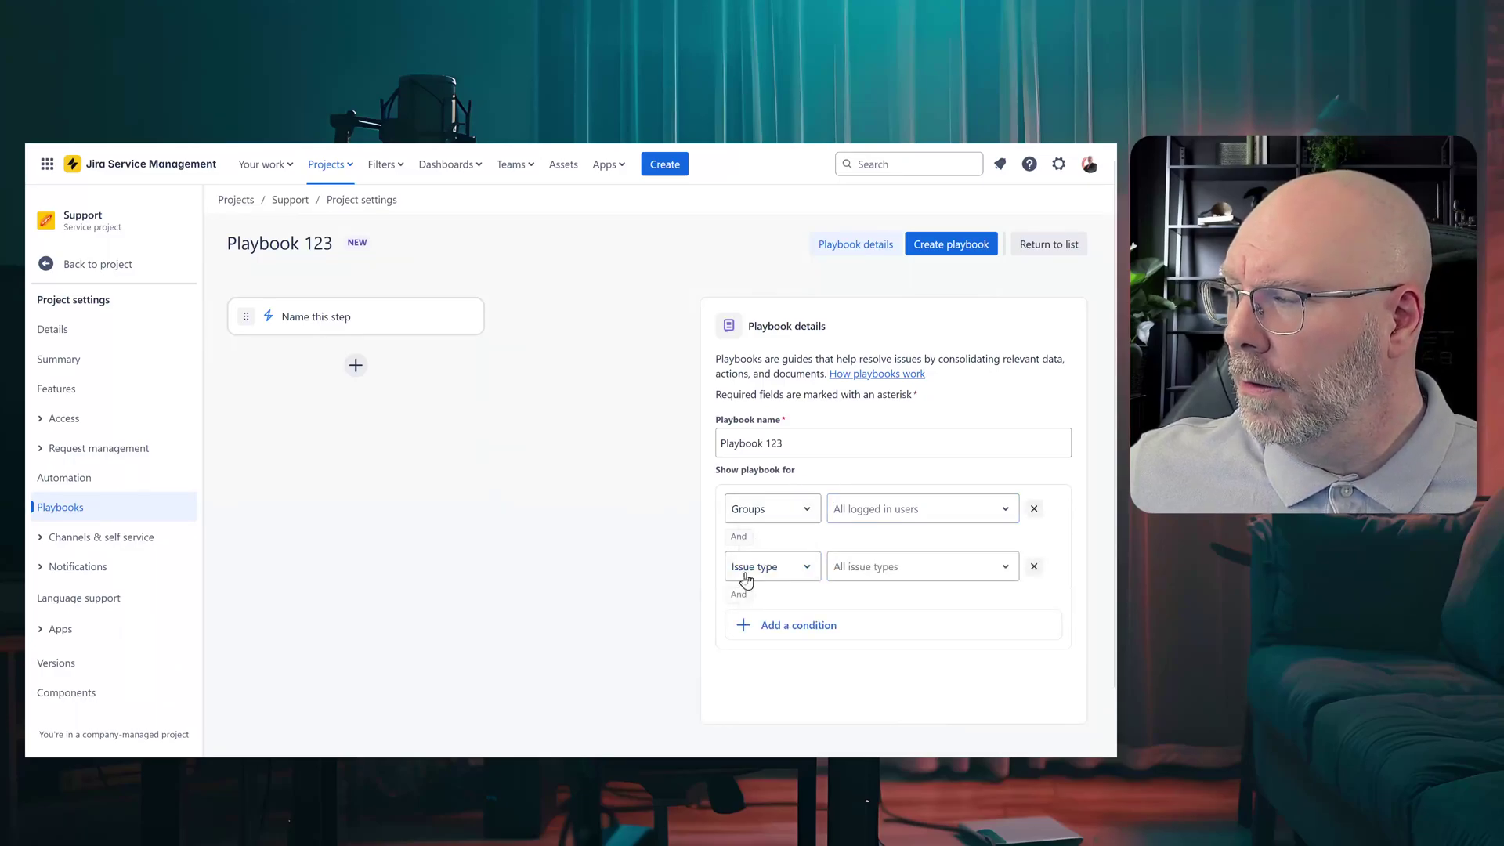
{"action": "left_click", "coordinate": [802, 574]}
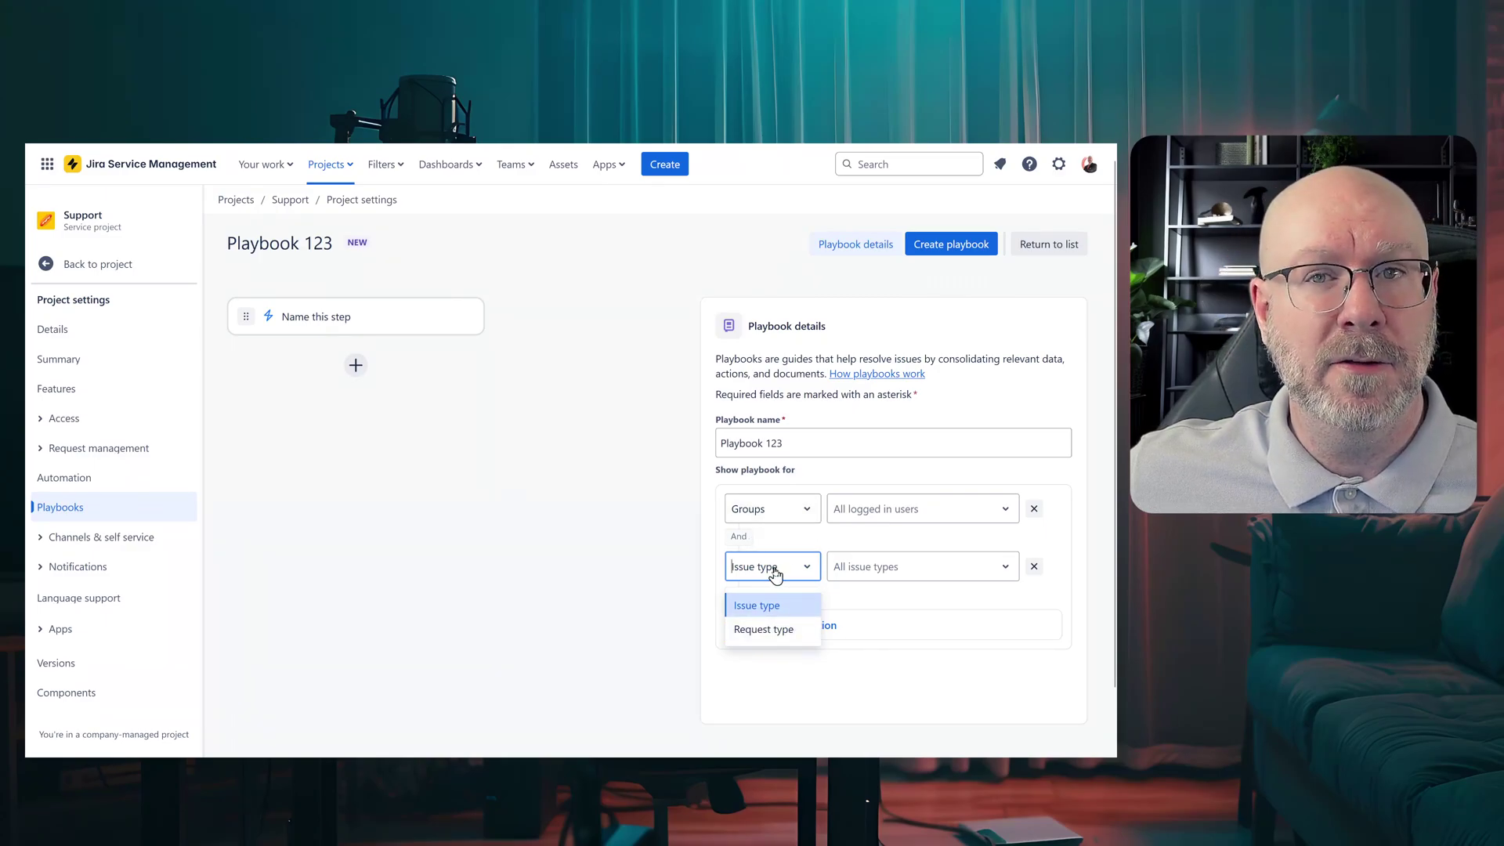
{"action": "left_click", "coordinate": [795, 508]}
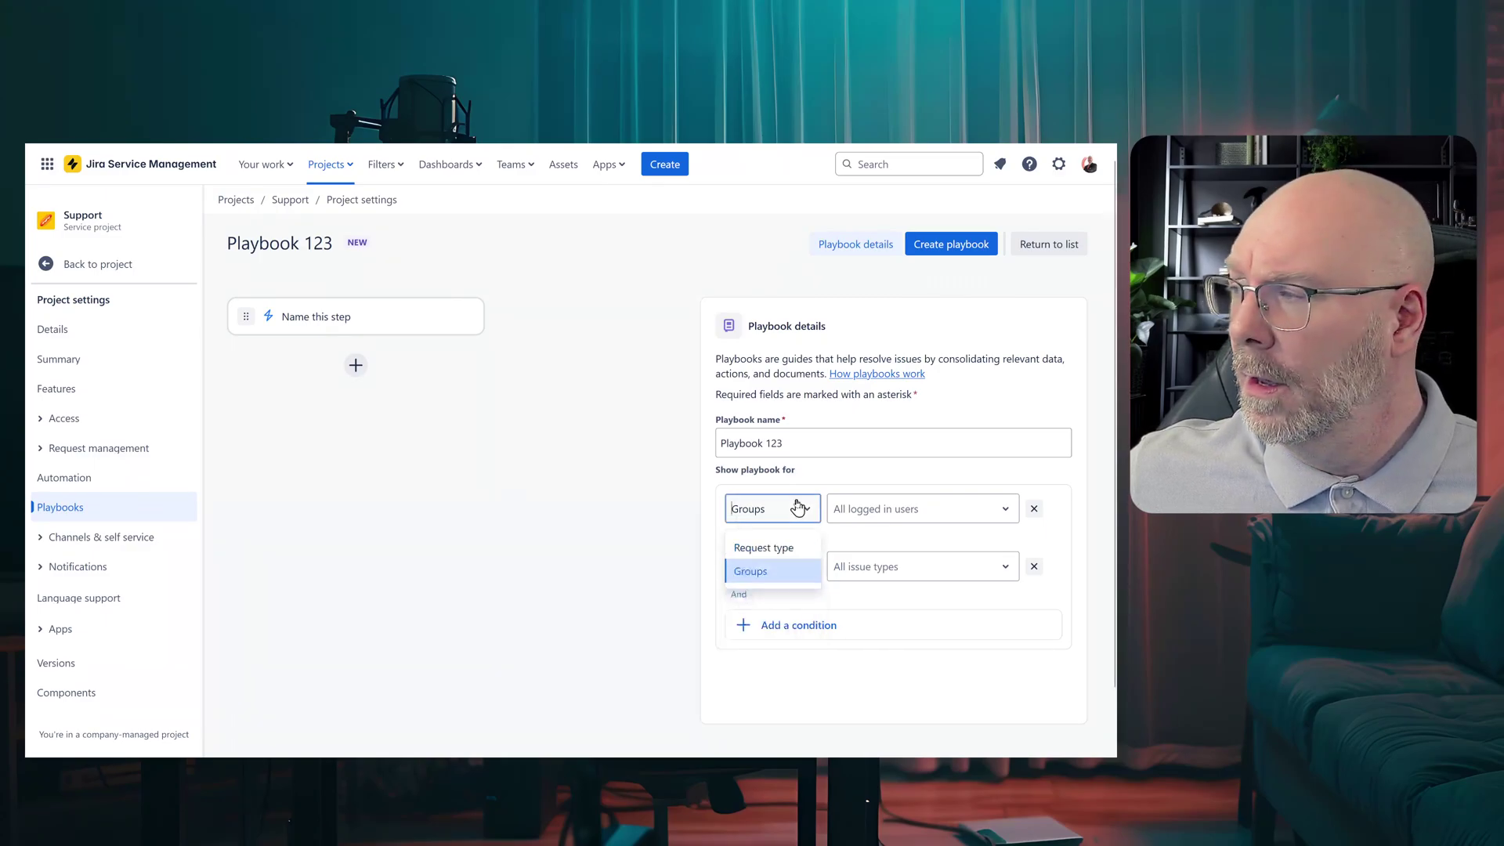
{"action": "left_click", "coordinate": [788, 552]}
{"action": "left_click", "coordinate": [860, 510]}
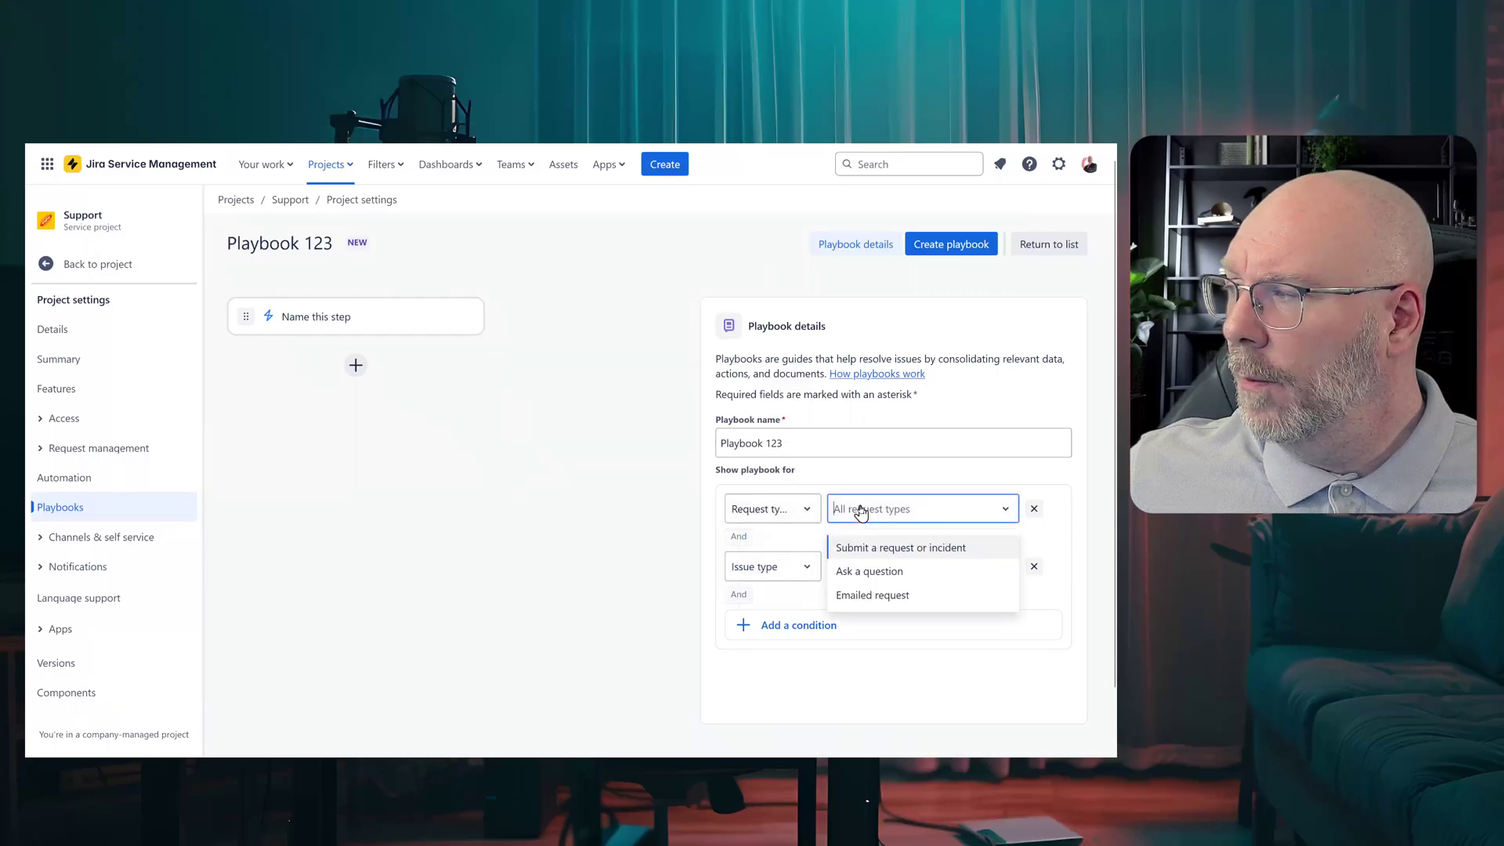
{"action": "left_click", "coordinate": [882, 597]}
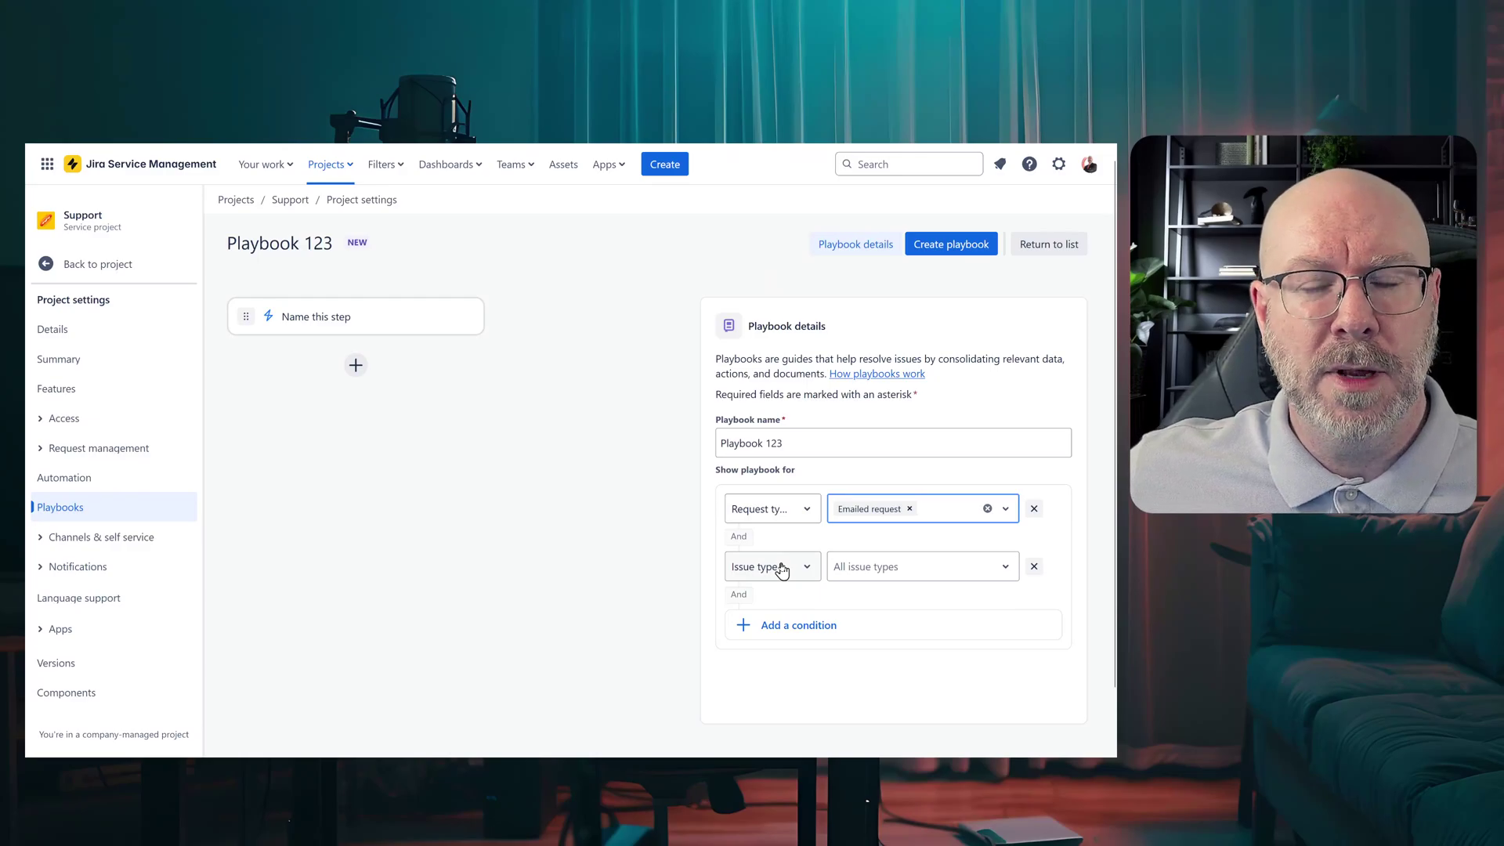
Step: Set the second display condition to Groups with the value jira-servicemanagement-customers-jwse-demo-2025-04-05
{"action": "left_click", "coordinate": [781, 569]}
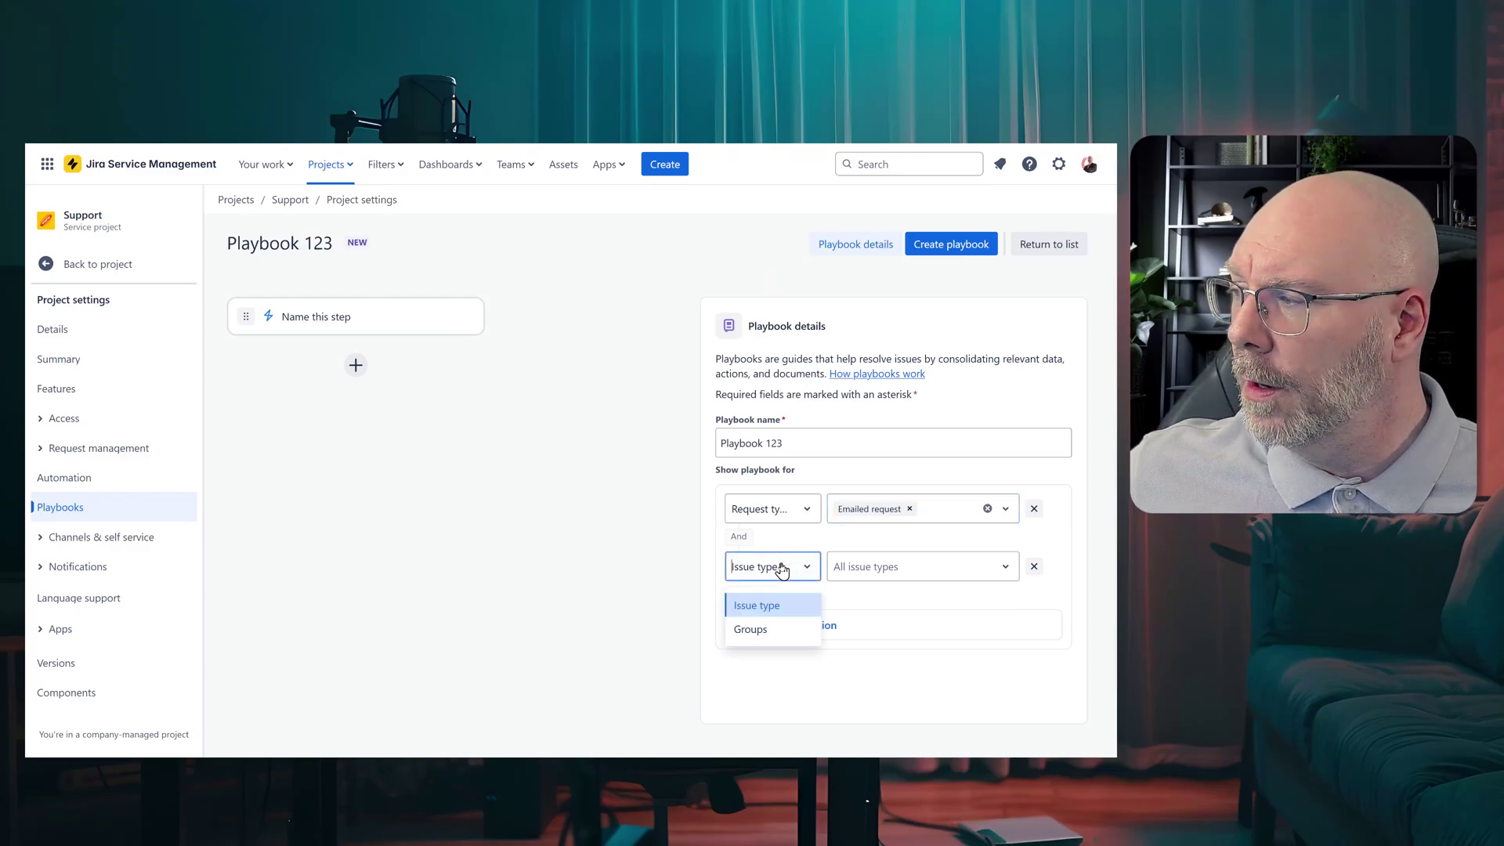
{"action": "left_click", "coordinate": [773, 636]}
{"action": "left_click", "coordinate": [874, 569]}
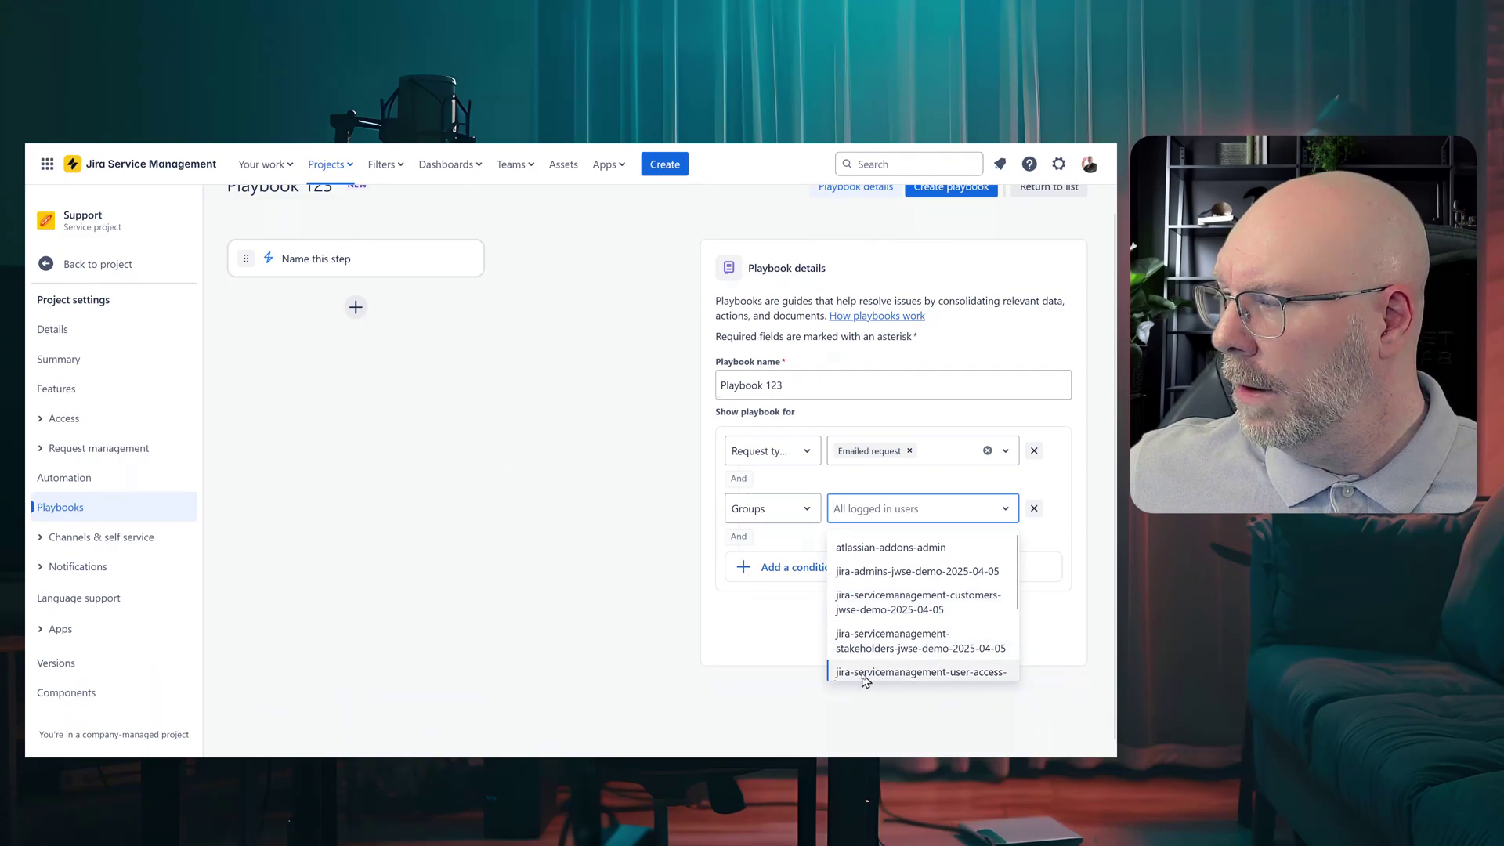
{"action": "left_click", "coordinate": [877, 614]}
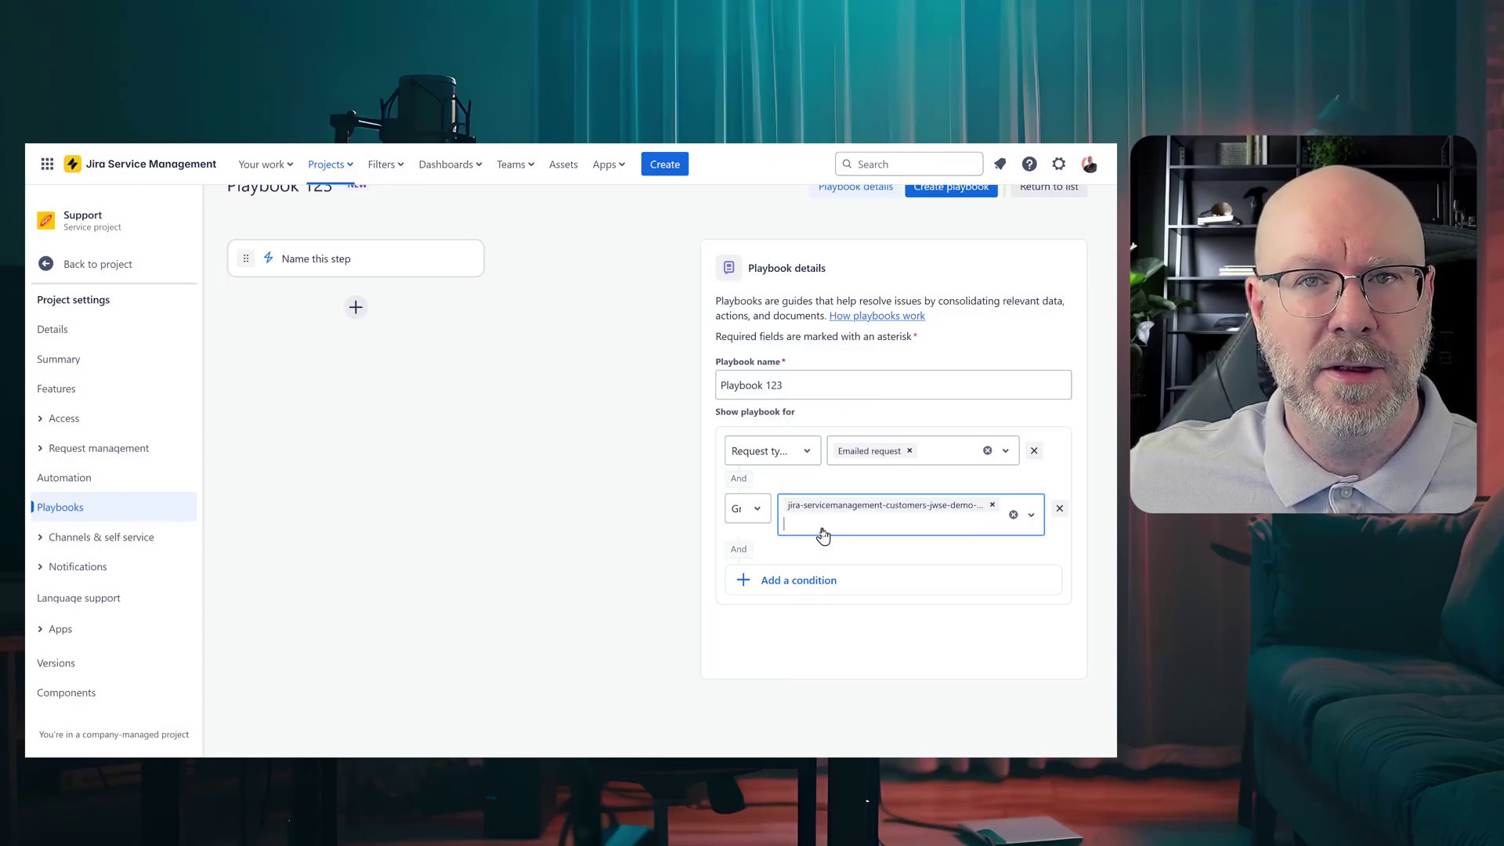
Step: Clear both display conditions' values, set the first condition to Issue type and remove the Groups condition
{"action": "left_click", "coordinate": [1013, 515]}
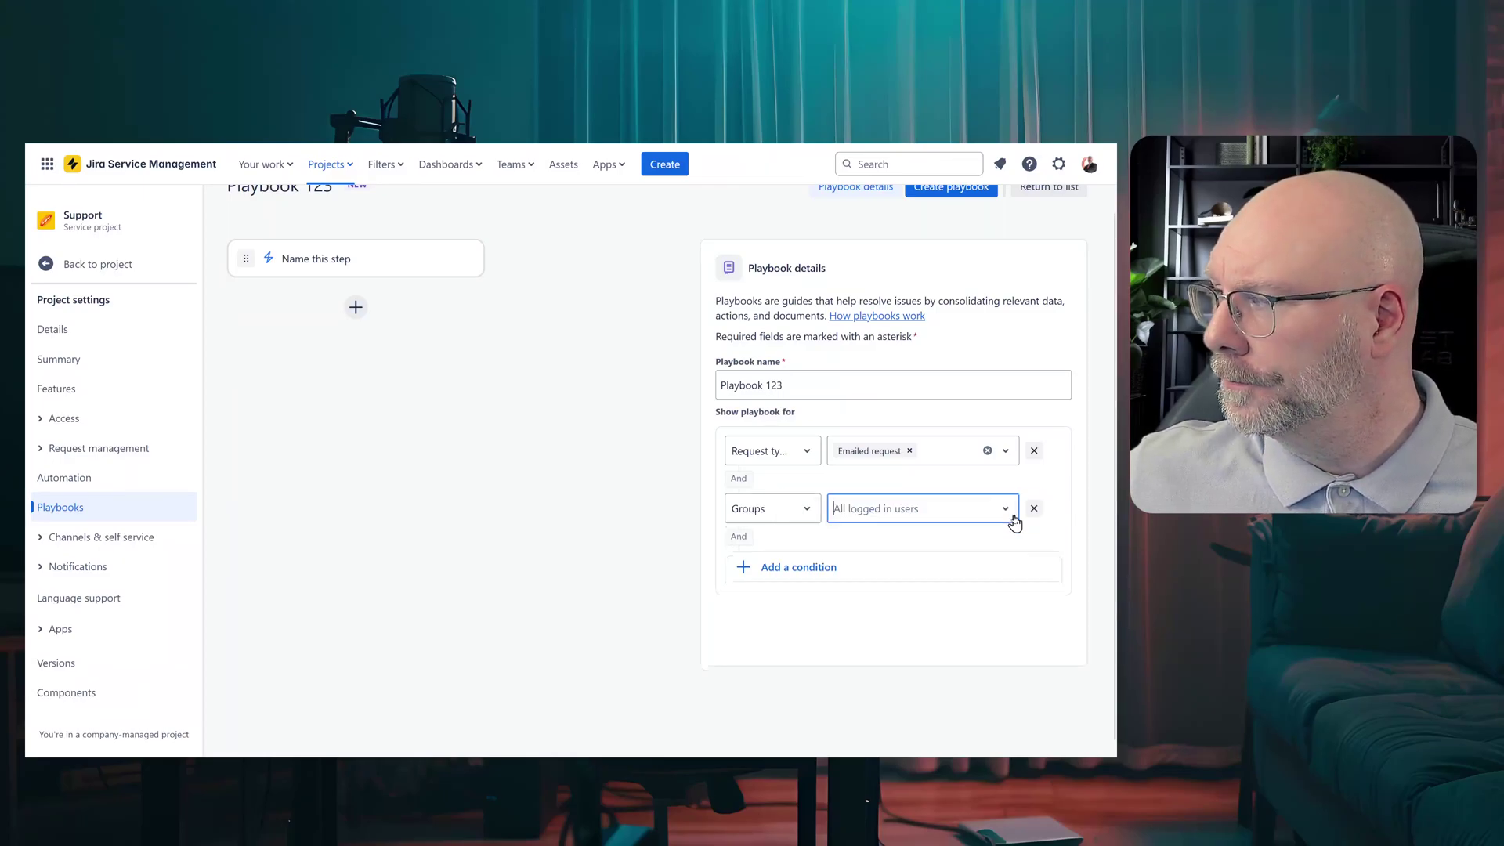
{"action": "left_click", "coordinate": [987, 452]}
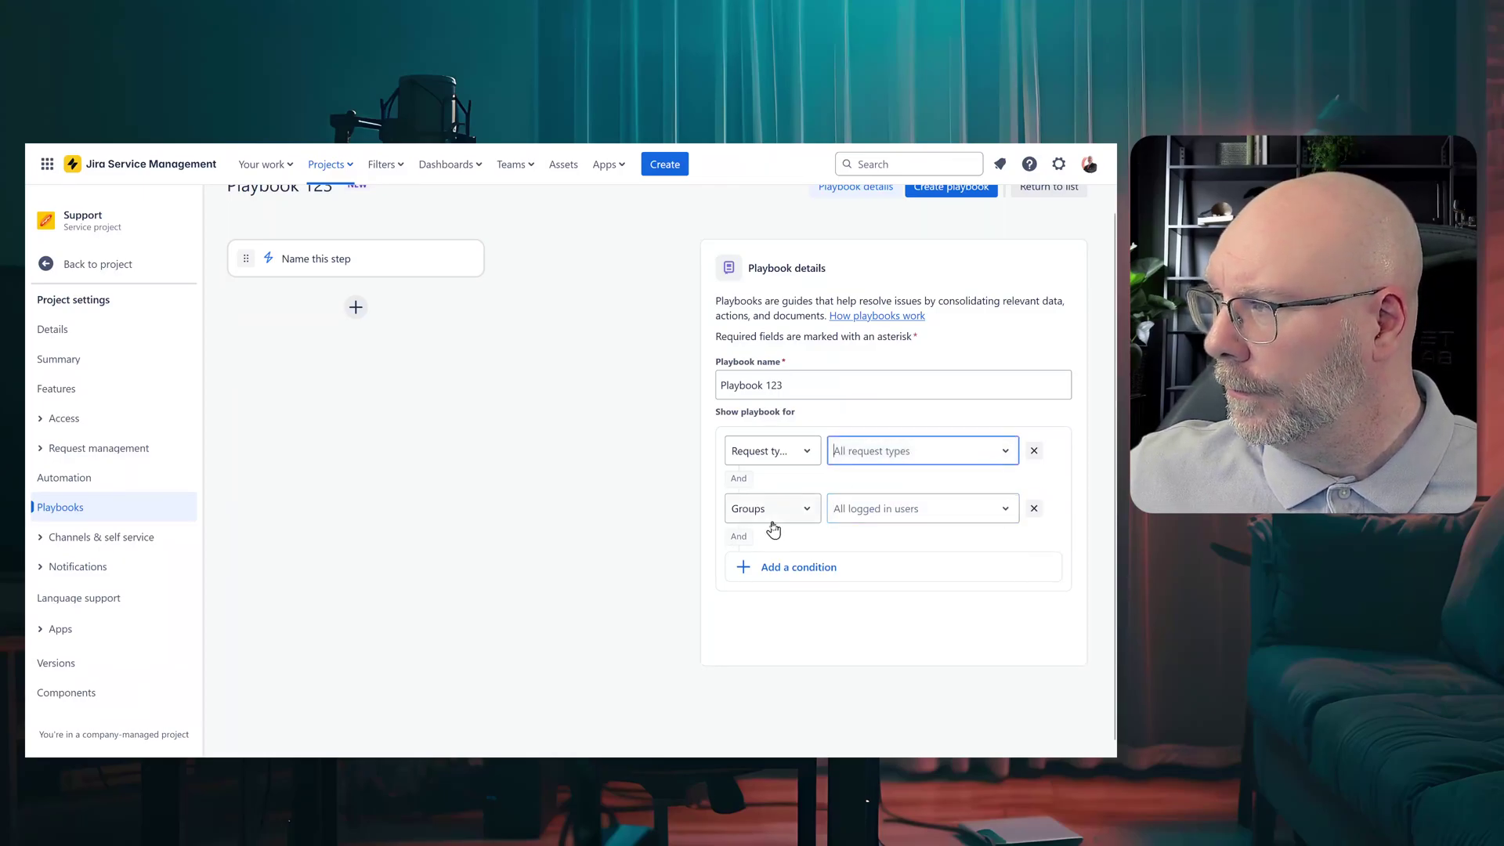
{"action": "left_click", "coordinate": [766, 458]}
{"action": "left_click", "coordinate": [766, 490]}
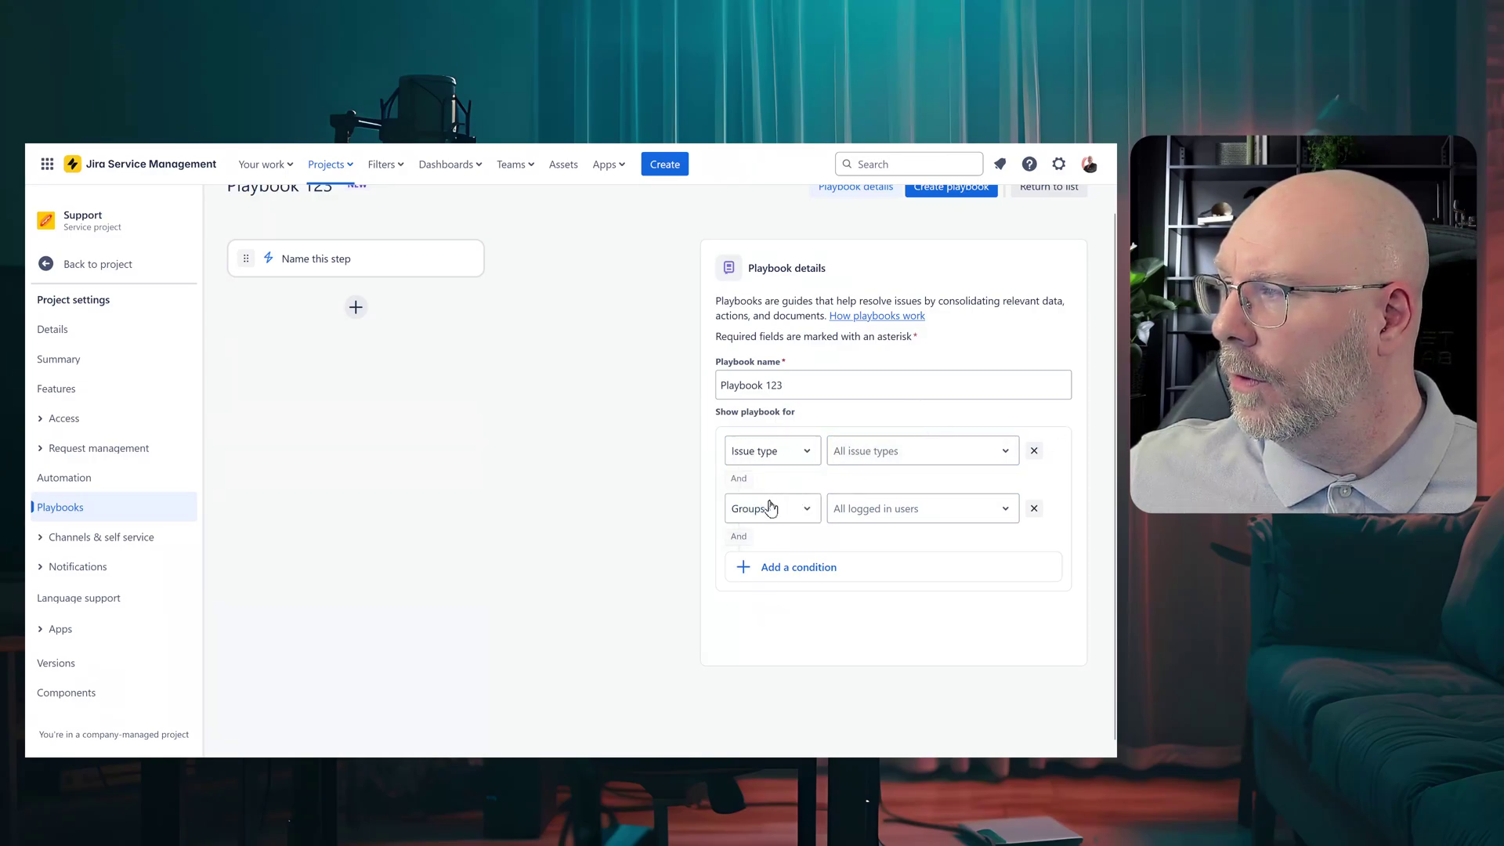
{"action": "left_click", "coordinate": [1034, 509]}
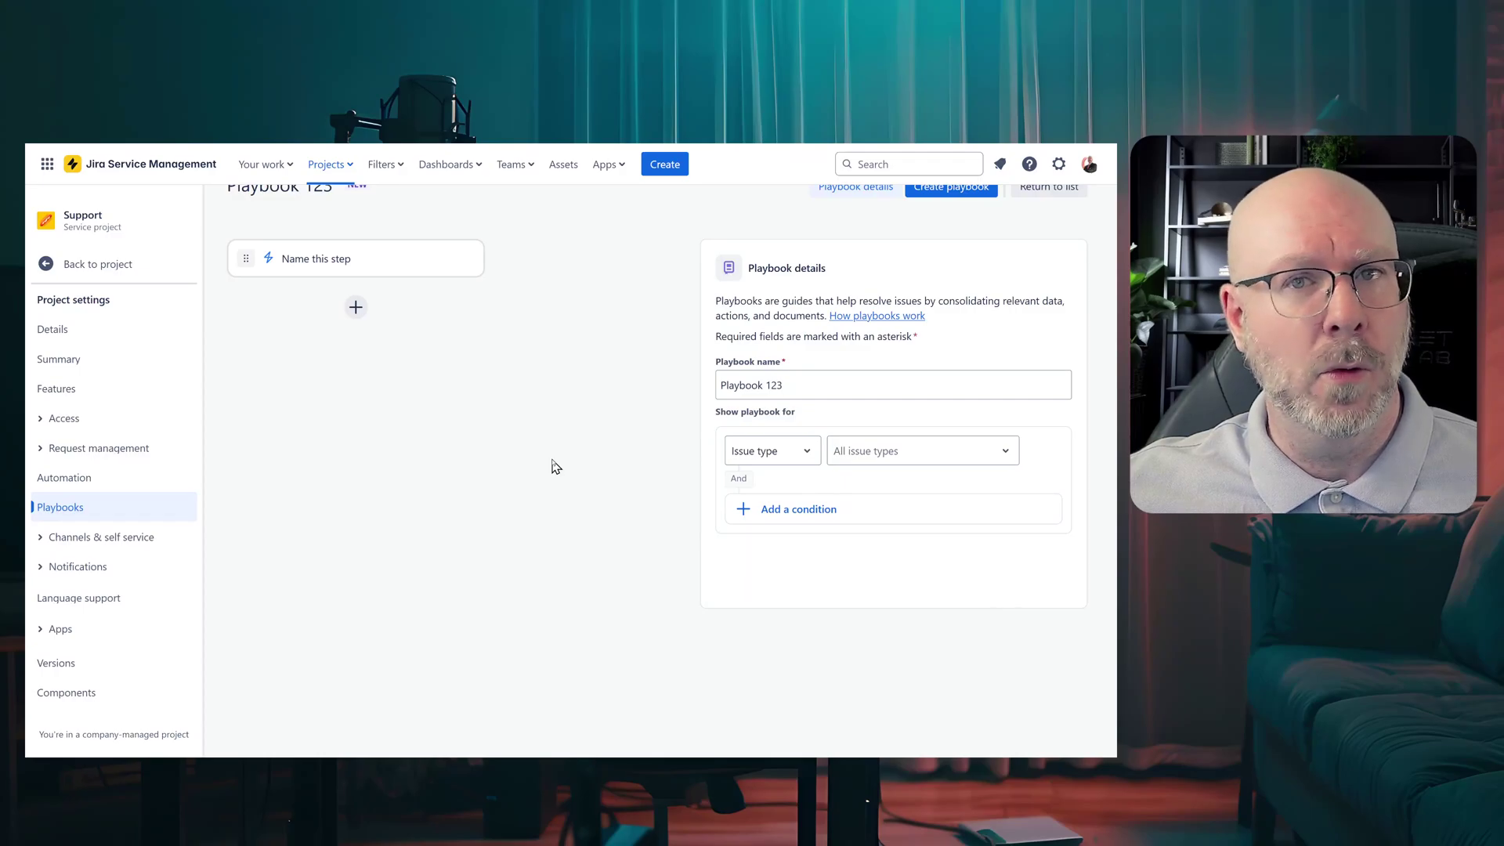
Step: Show the playbook details and try to create the playbook with its first step still unnamed
{"action": "scroll", "coordinate": [893, 312], "scroll_direction": "up", "scroll_amount": 2}
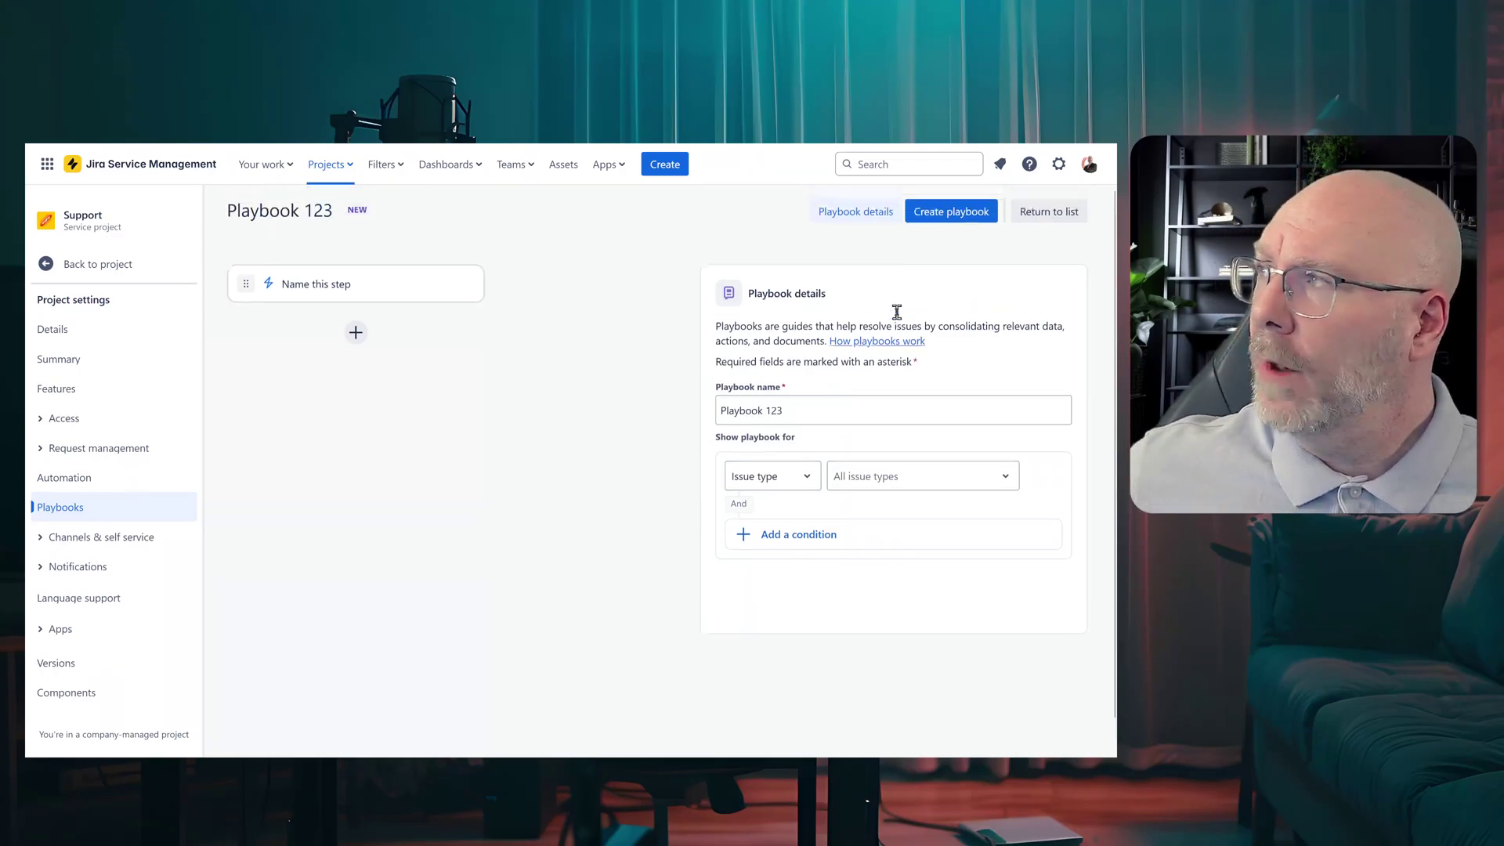
{"action": "left_click", "coordinate": [863, 265]}
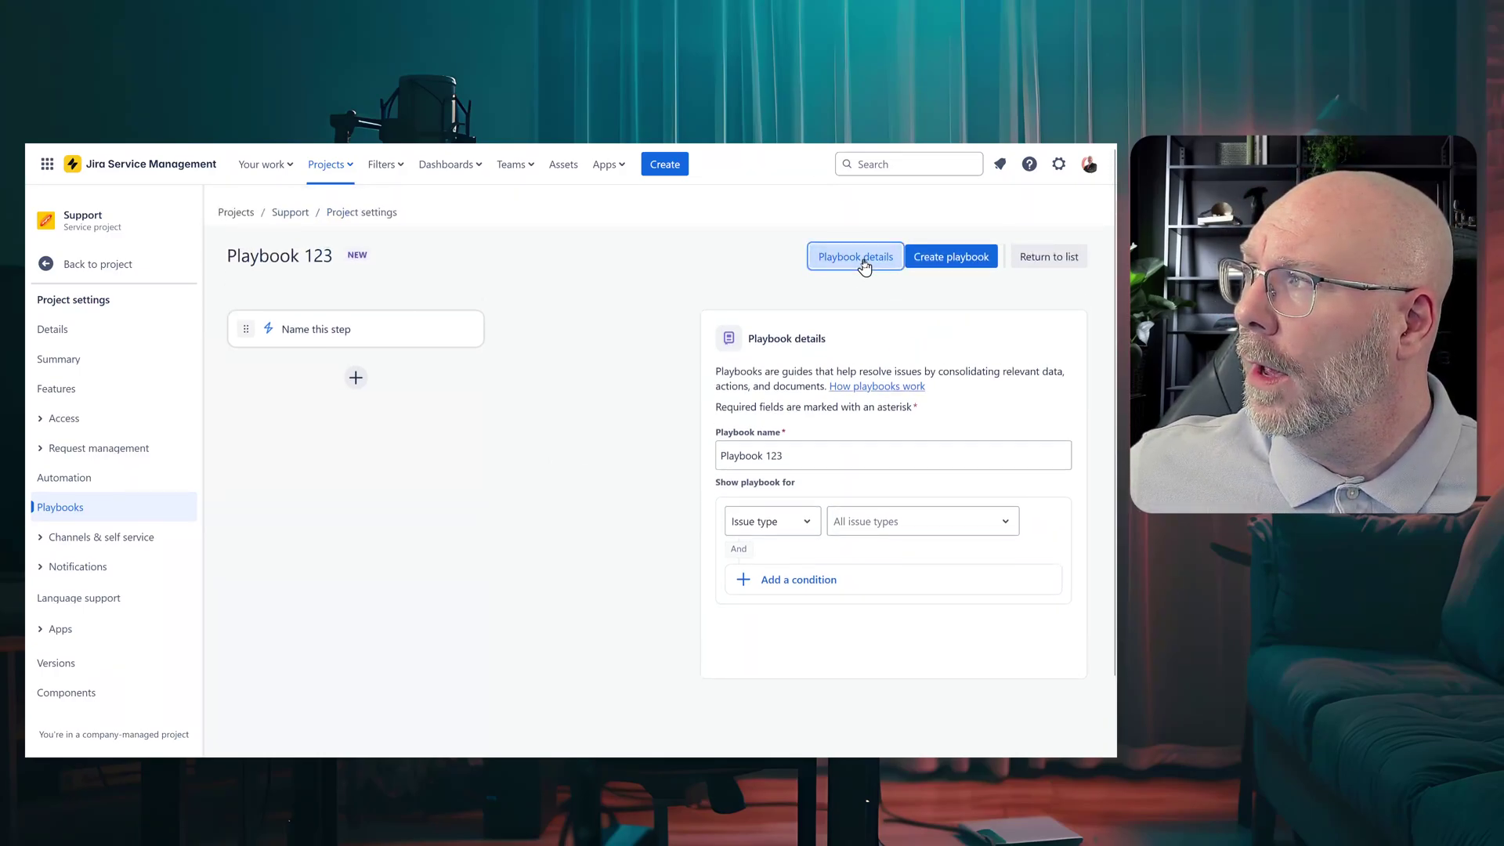
{"action": "left_click", "coordinate": [961, 265]}
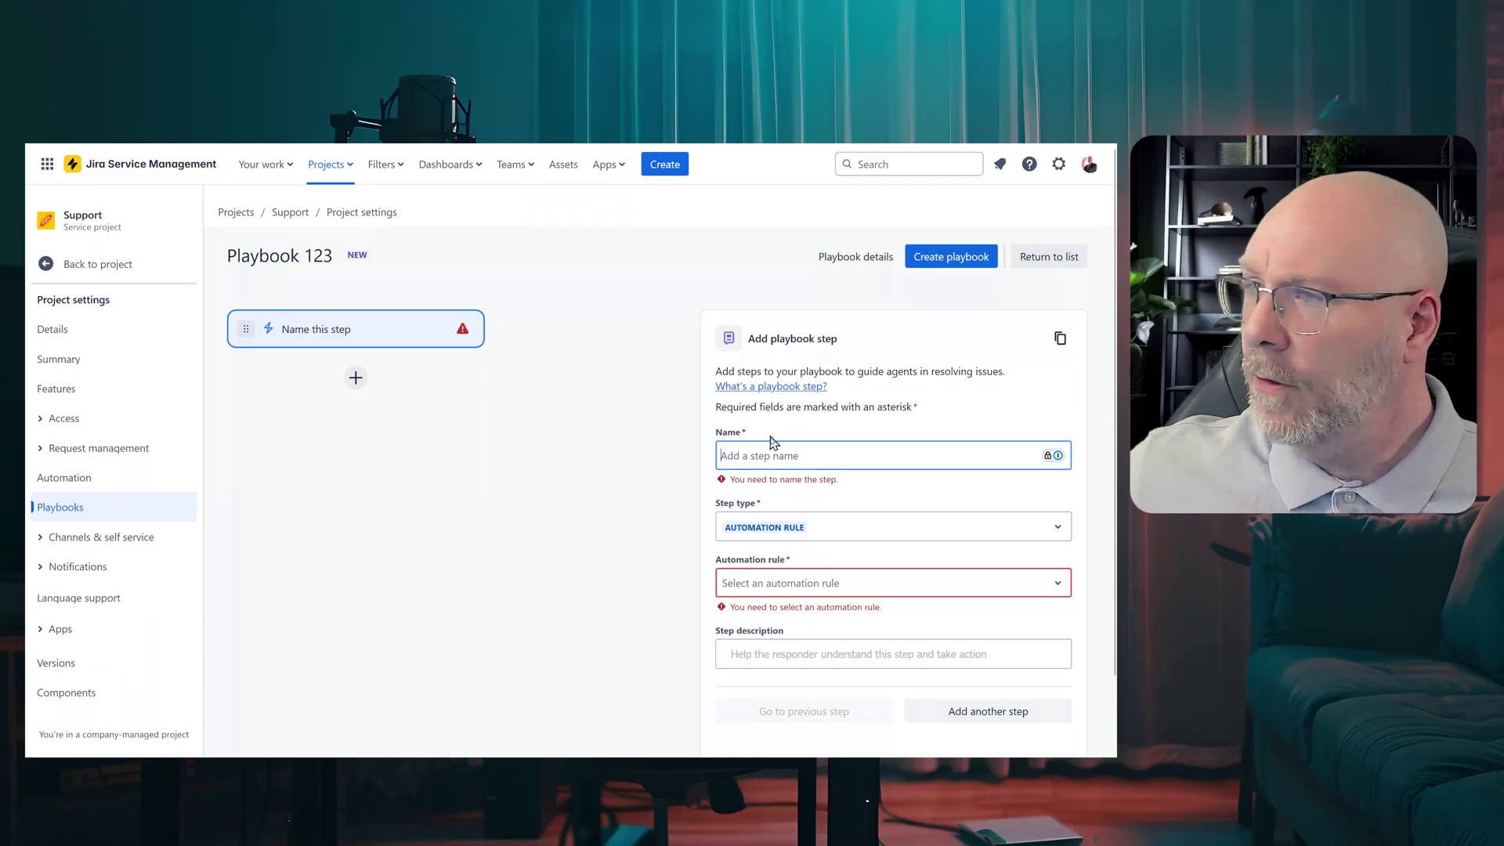
Step: Name the first playbook step "Step 1" and set its step type to Instructional
{"action": "type", "text": "Ste"}
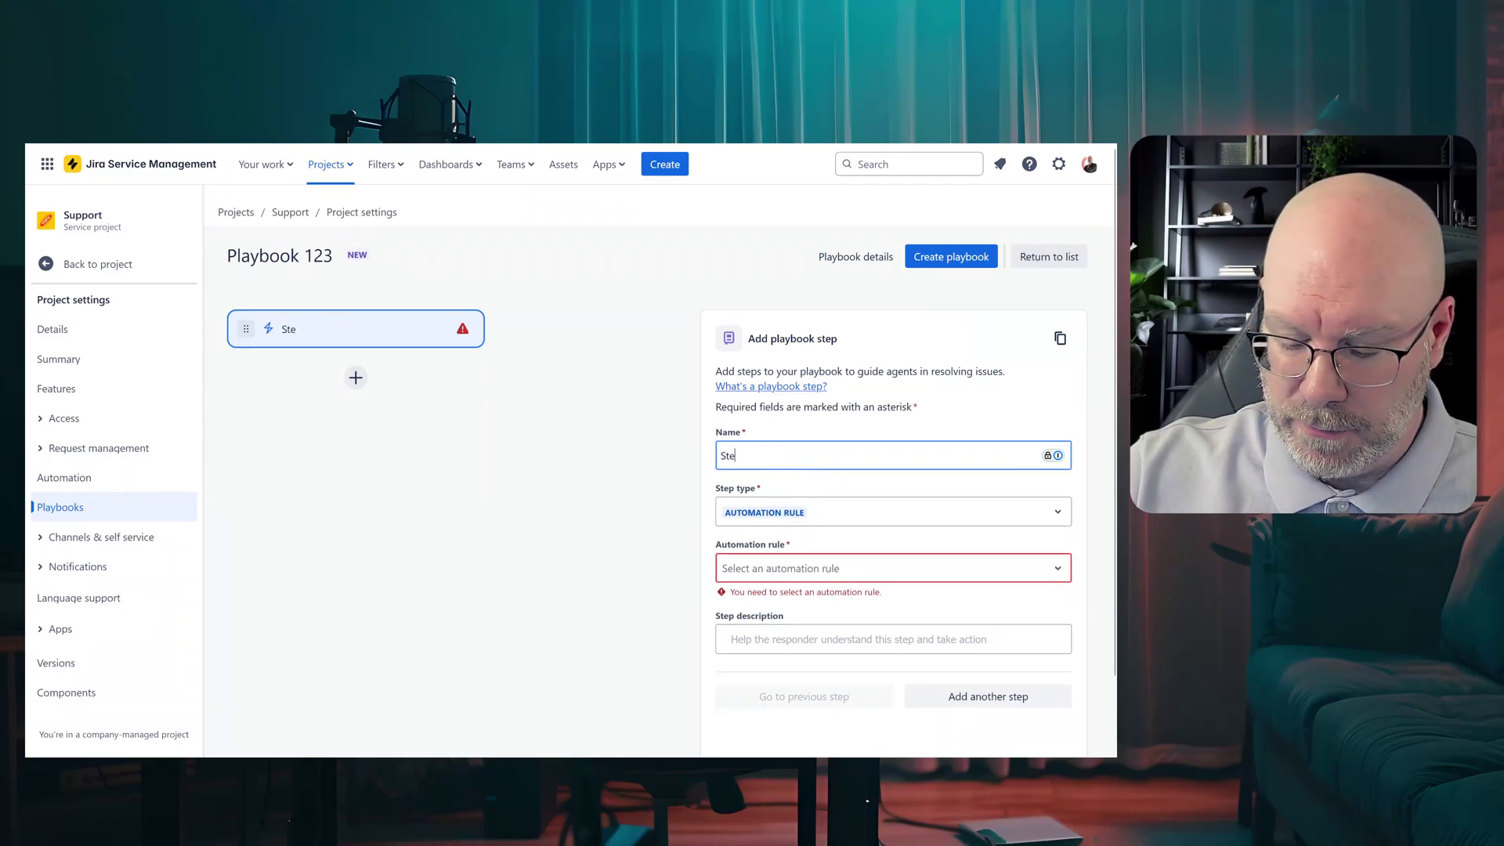
{"action": "type", "text": "p 1"}
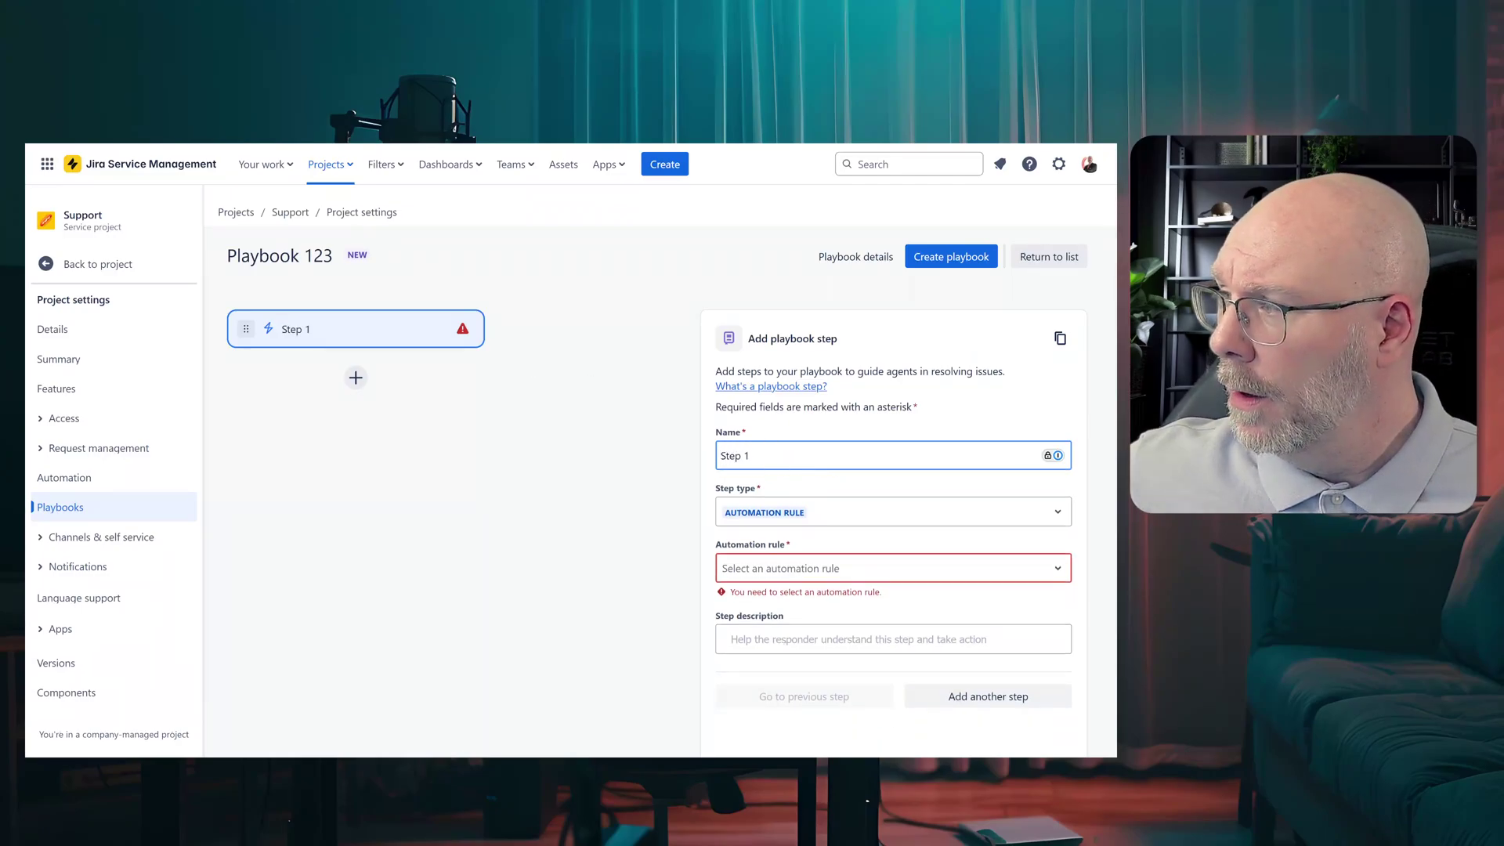
{"action": "left_click", "coordinate": [867, 515]}
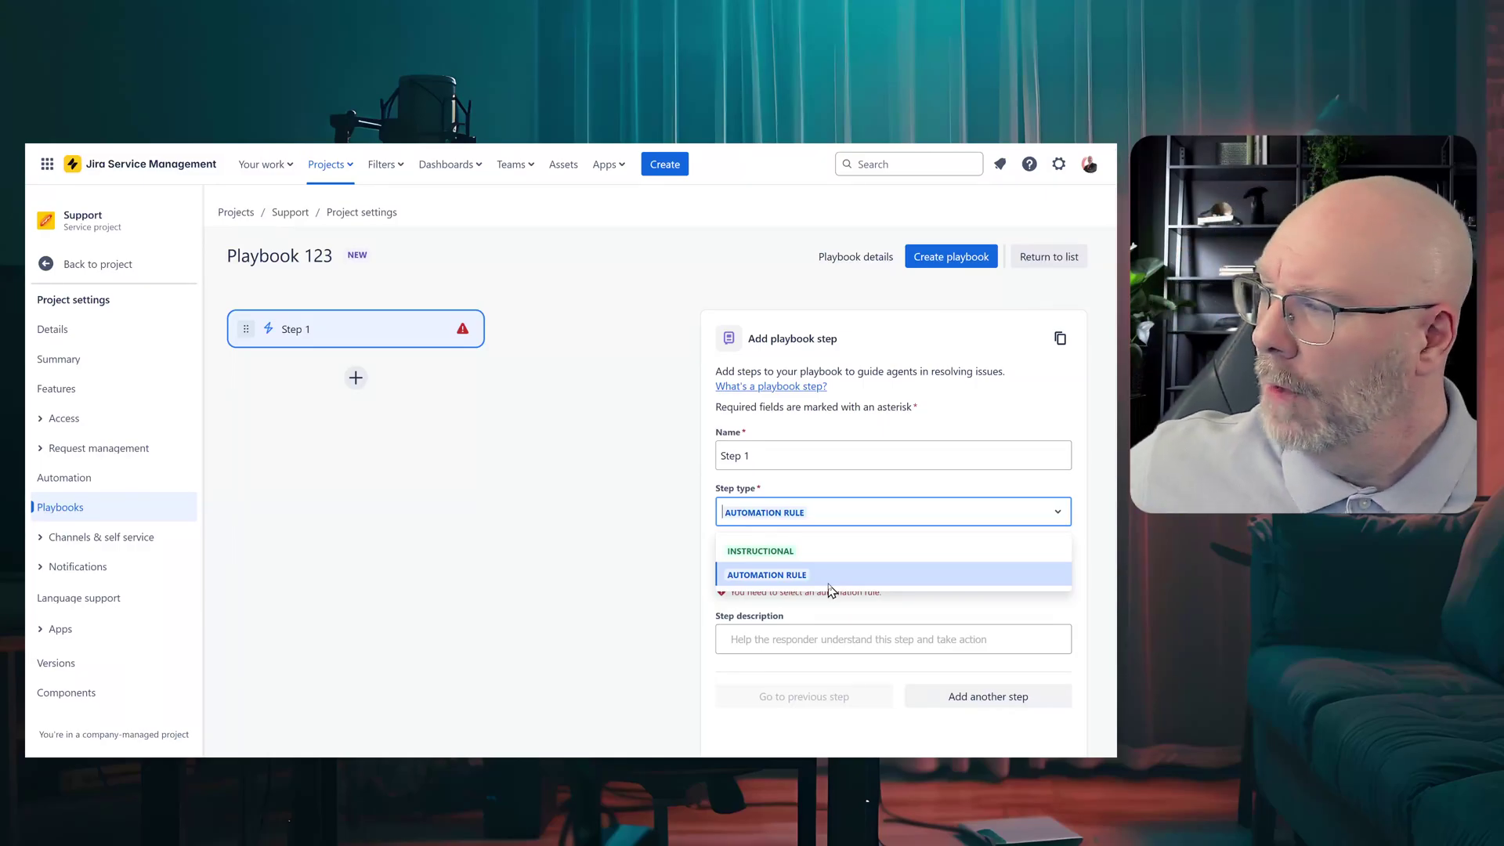
{"action": "left_click", "coordinate": [789, 555]}
Step: Enter the placeholder text "erwg wertw ertwert wert wert wertwert ewrtwert" as the description of Step 1
{"action": "left_click", "coordinate": [745, 571]}
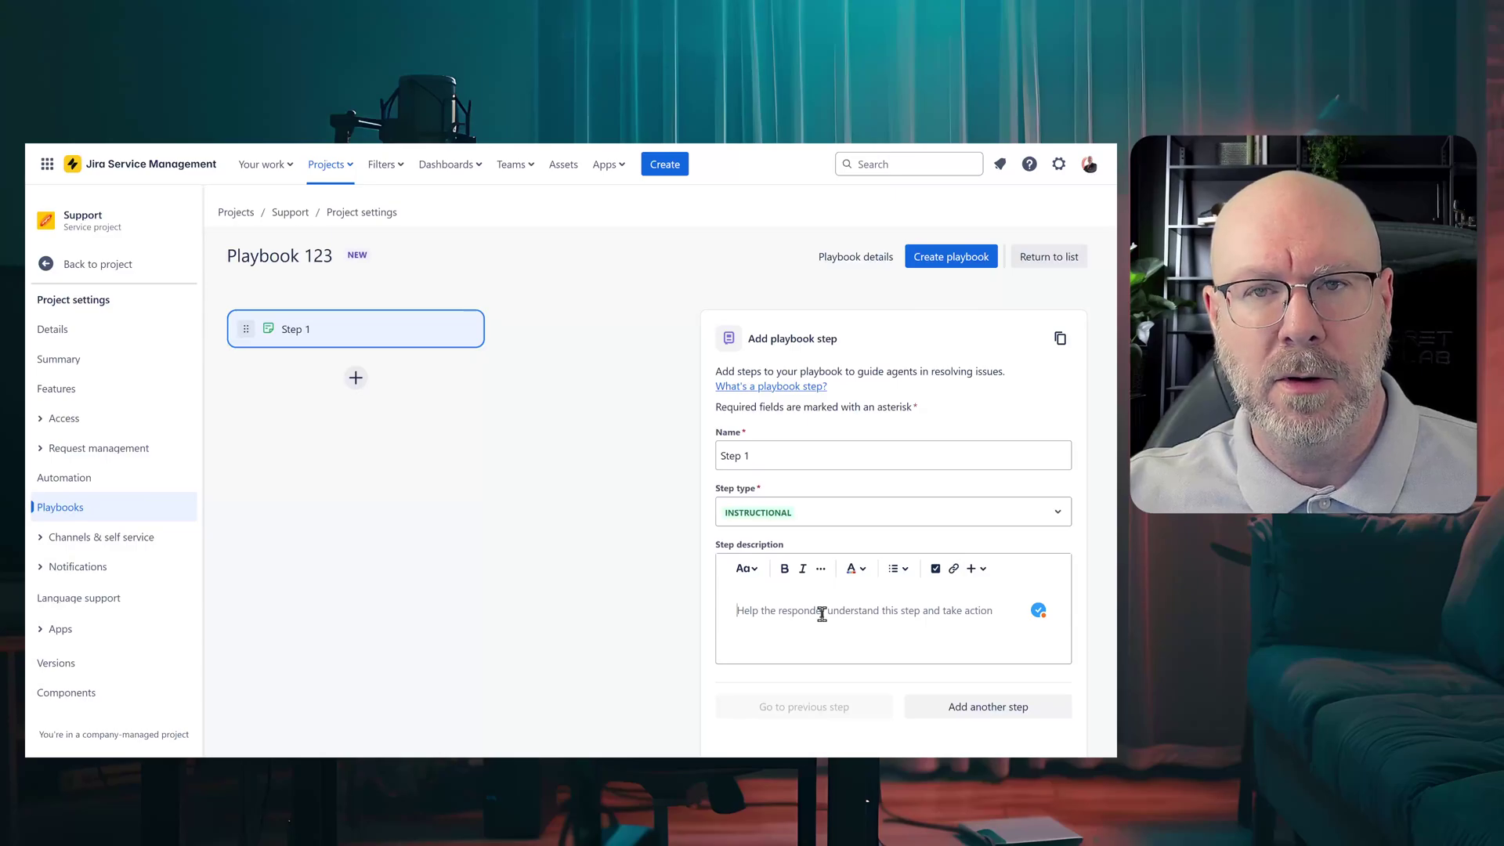
{"action": "type", "text": "erwg wertw ert"}
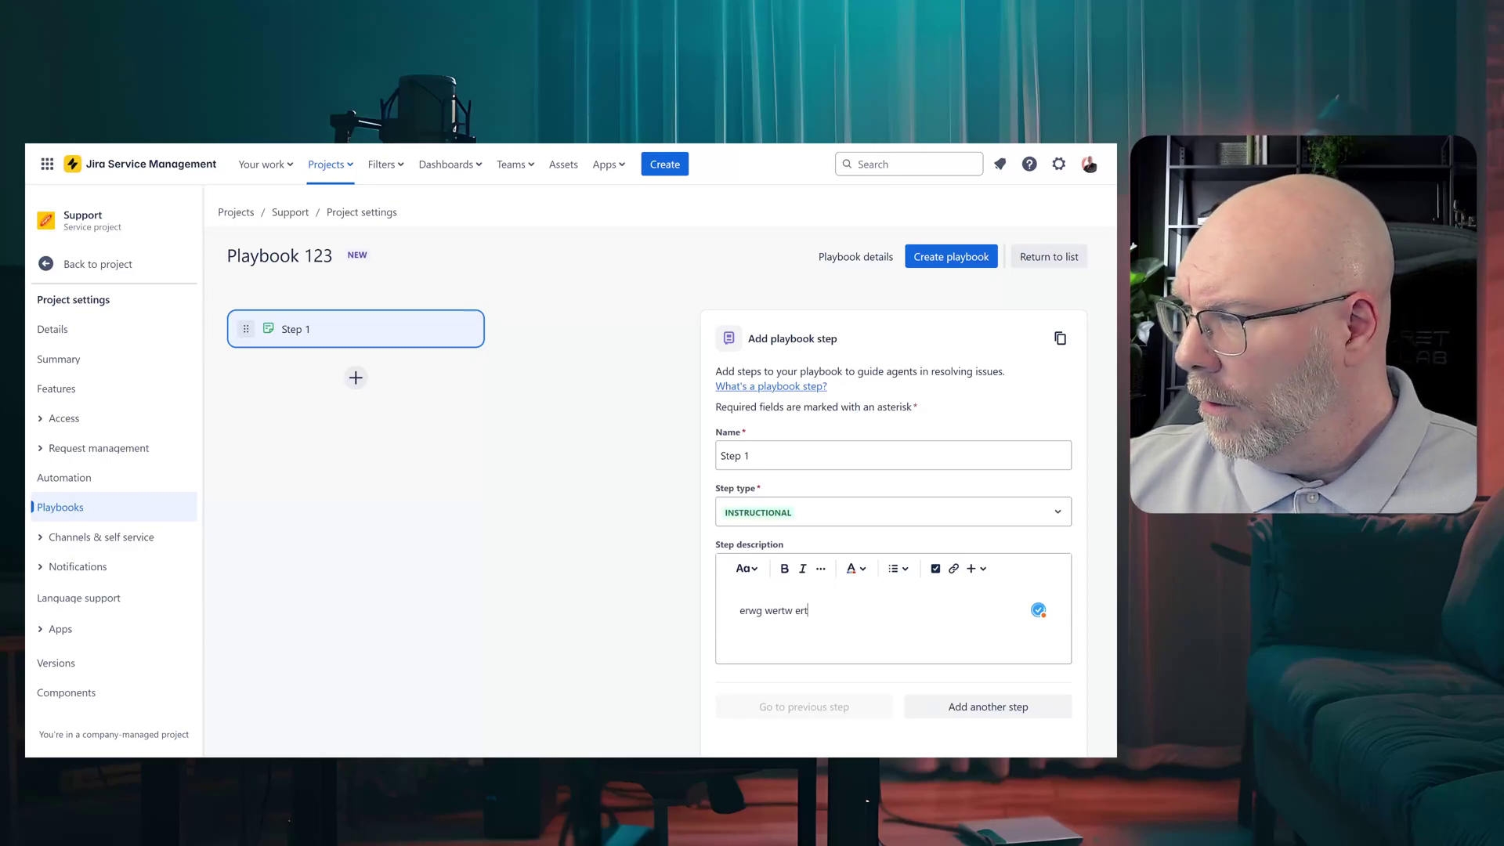
{"action": "type", "text": "wert wert wert wertwert ewrtwert"}
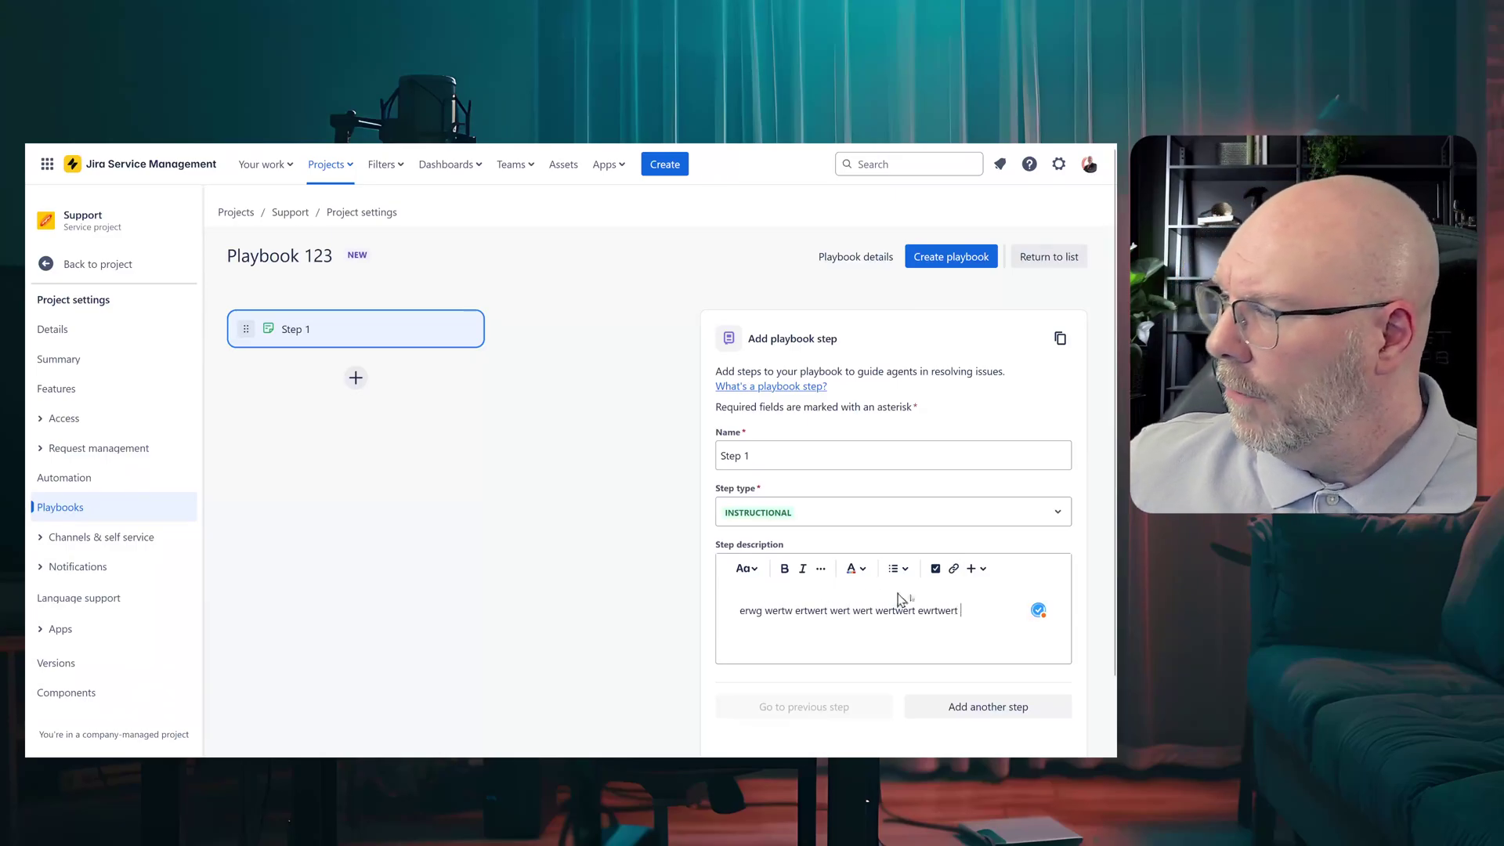
Step: Copy the placeholder text and paste it repeatedly into the Step 1 description until it exceeds the character limit
{"action": "left_click_drag", "start_coordinate": [962, 611], "coordinate": [716, 612]}
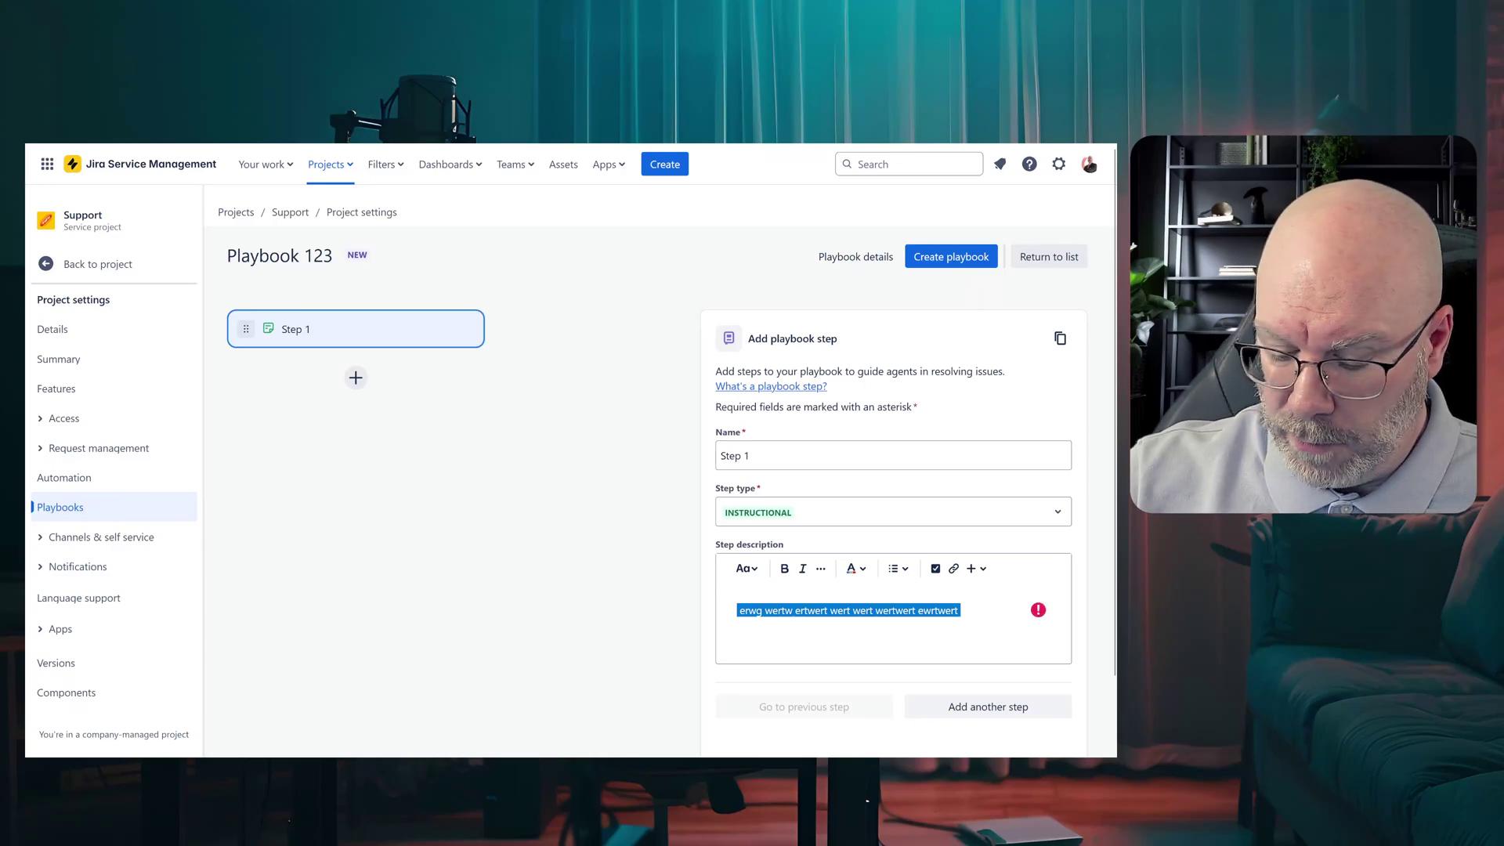
{"action": "key", "text": "ctrl+v"}
{"action": "key", "text": "ctrl+v"}
{"action": "key", "text": "ctrl+v"}
{"action": "key", "text": "ctrl+v"}
{"action": "key", "text": "ctrl+v"}
{"action": "key", "text": "ctrl+v"}
{"action": "key", "text": "ctrl+v"}
{"action": "key", "text": "ctrl+v"}
{"action": "key", "text": "ctrl+v"}
{"action": "key", "text": "ctrl+v"}
{"action": "key", "text": "ctrl+v"}
{"action": "key", "text": "ctrl+v"}
{"action": "key", "text": "ctrl+v"}
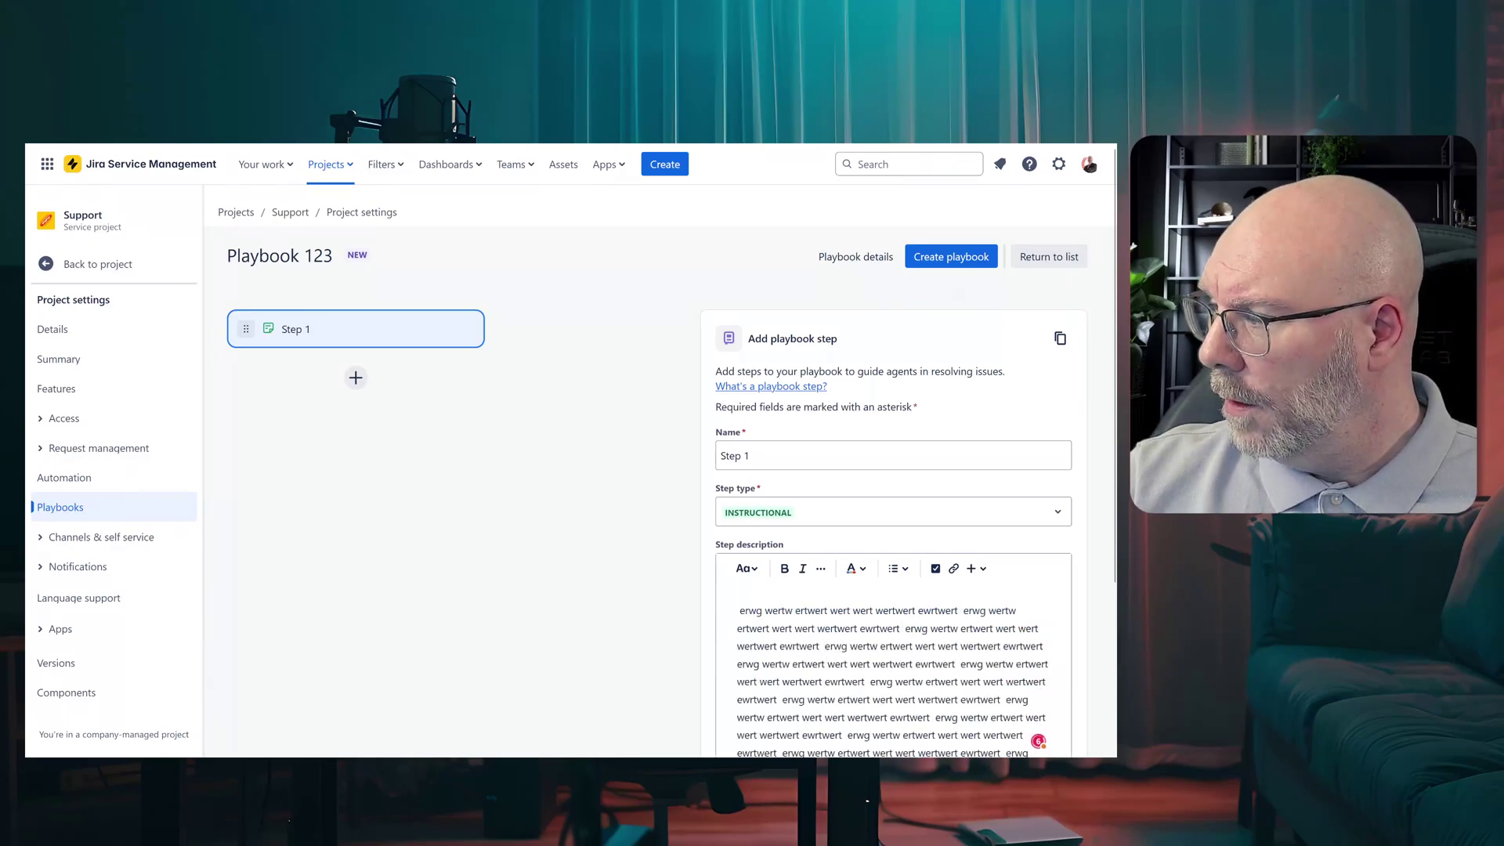
{"action": "scroll", "coordinate": [681, 608], "scroll_direction": "down", "scroll_amount": 3}
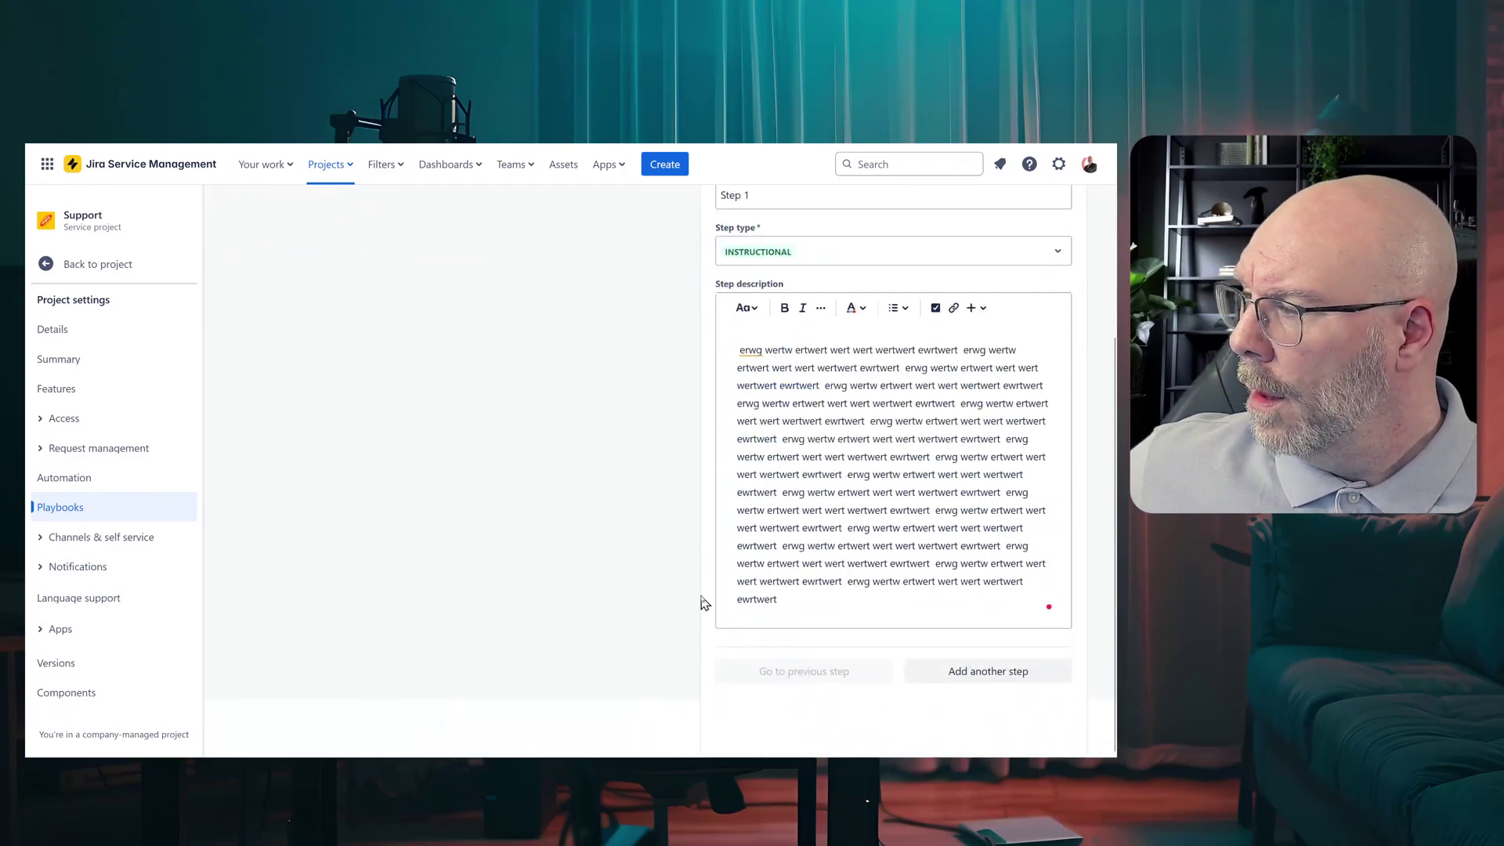
{"action": "key", "text": "ctrl+v"}
{"action": "key", "text": "ctrl+v"}
{"action": "key", "text": "ctrl+v"}
{"action": "key", "text": "ctrl+v"}
{"action": "key", "text": "ctrl+v"}
{"action": "key", "text": "ctrl+v"}
{"action": "key", "text": "ctrl+v"}
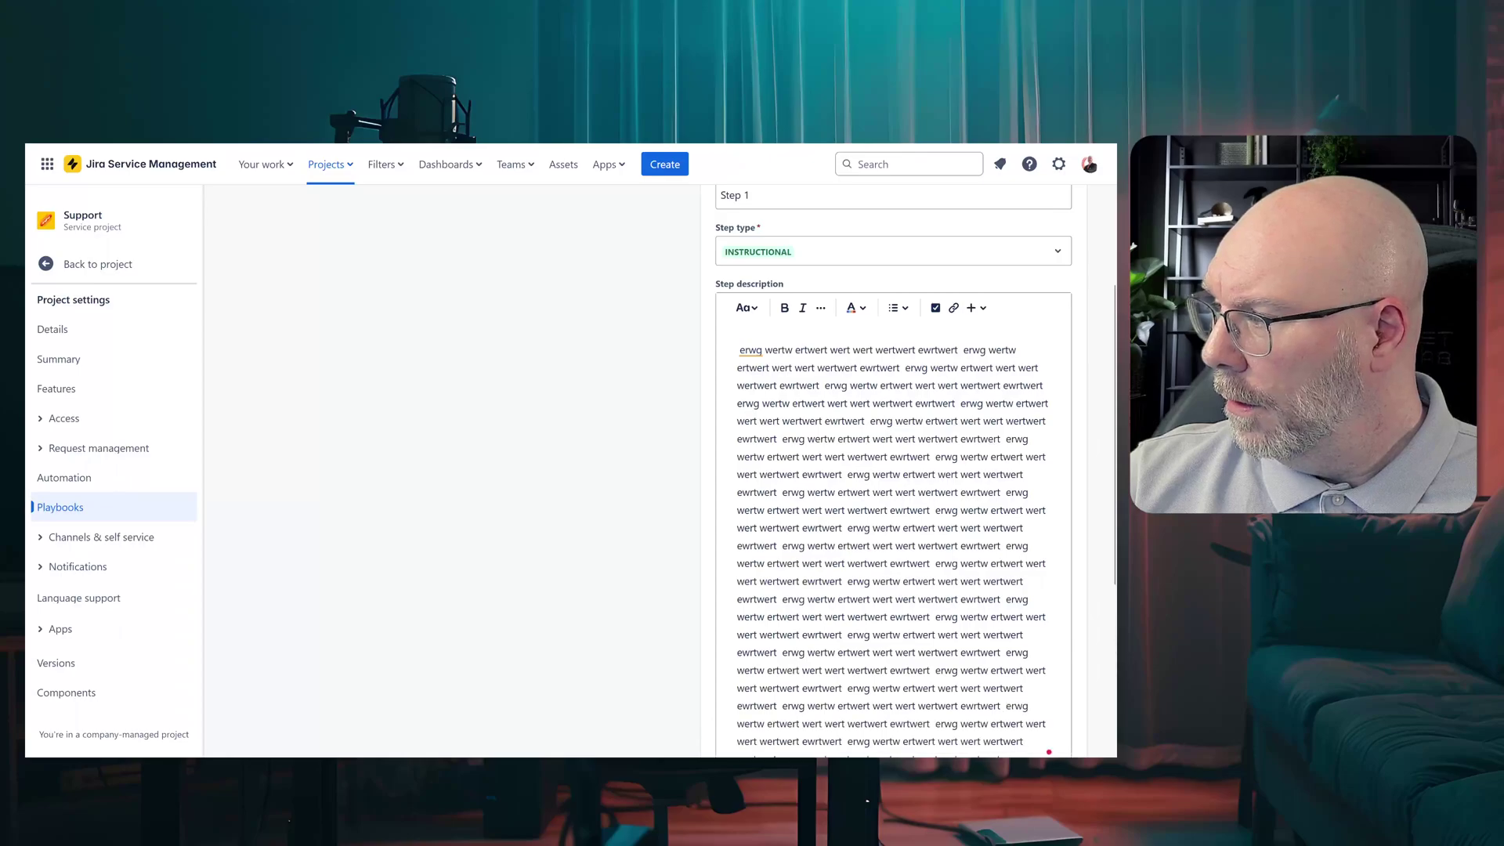
{"action": "scroll", "coordinate": [866, 527], "scroll_direction": "down", "scroll_amount": 5}
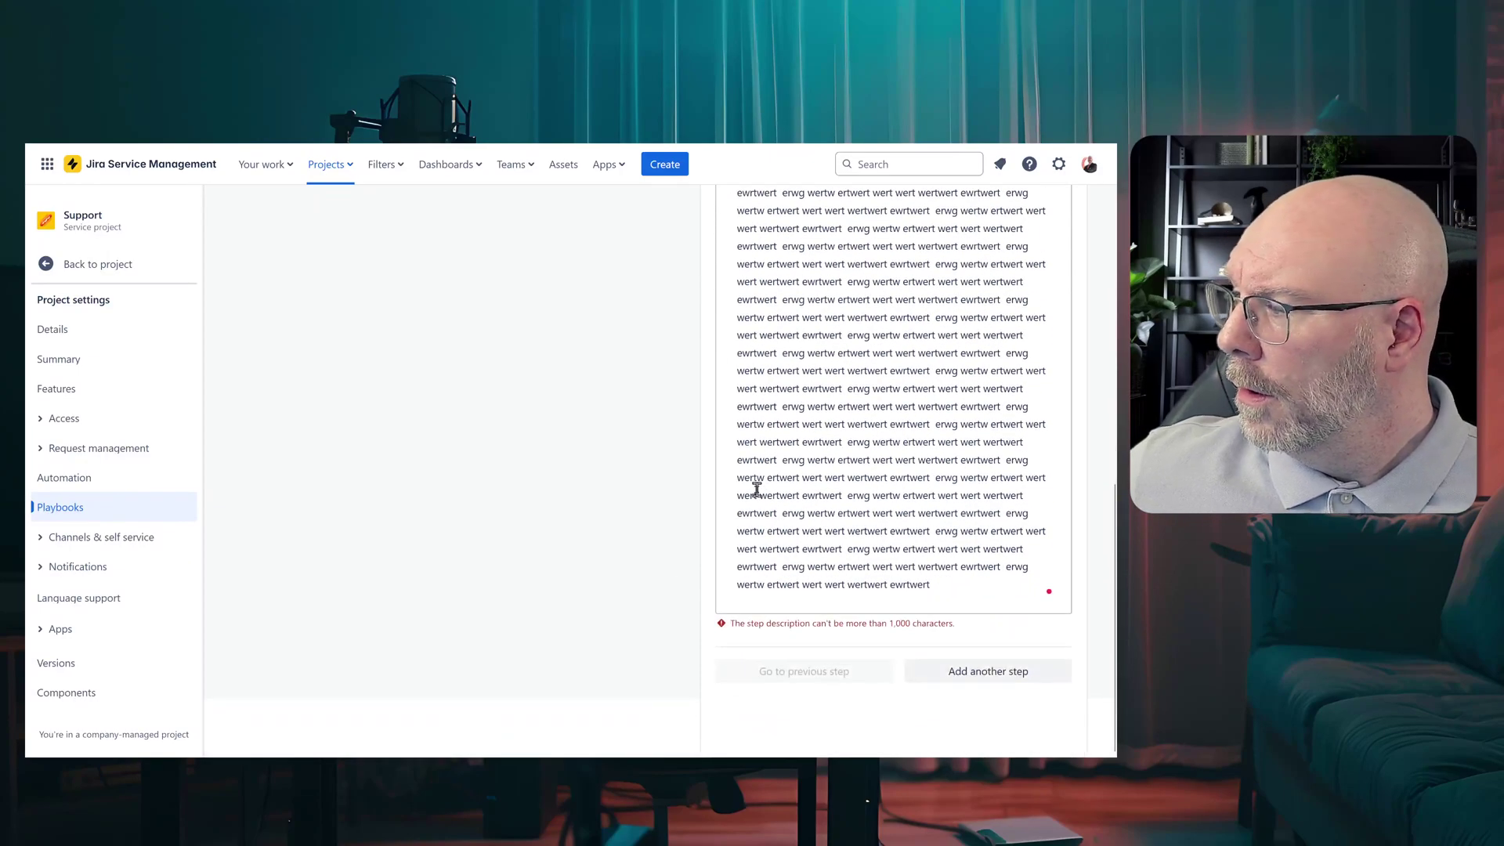
{"action": "left_click_drag", "start_coordinate": [971, 625], "coordinate": [890, 627]}
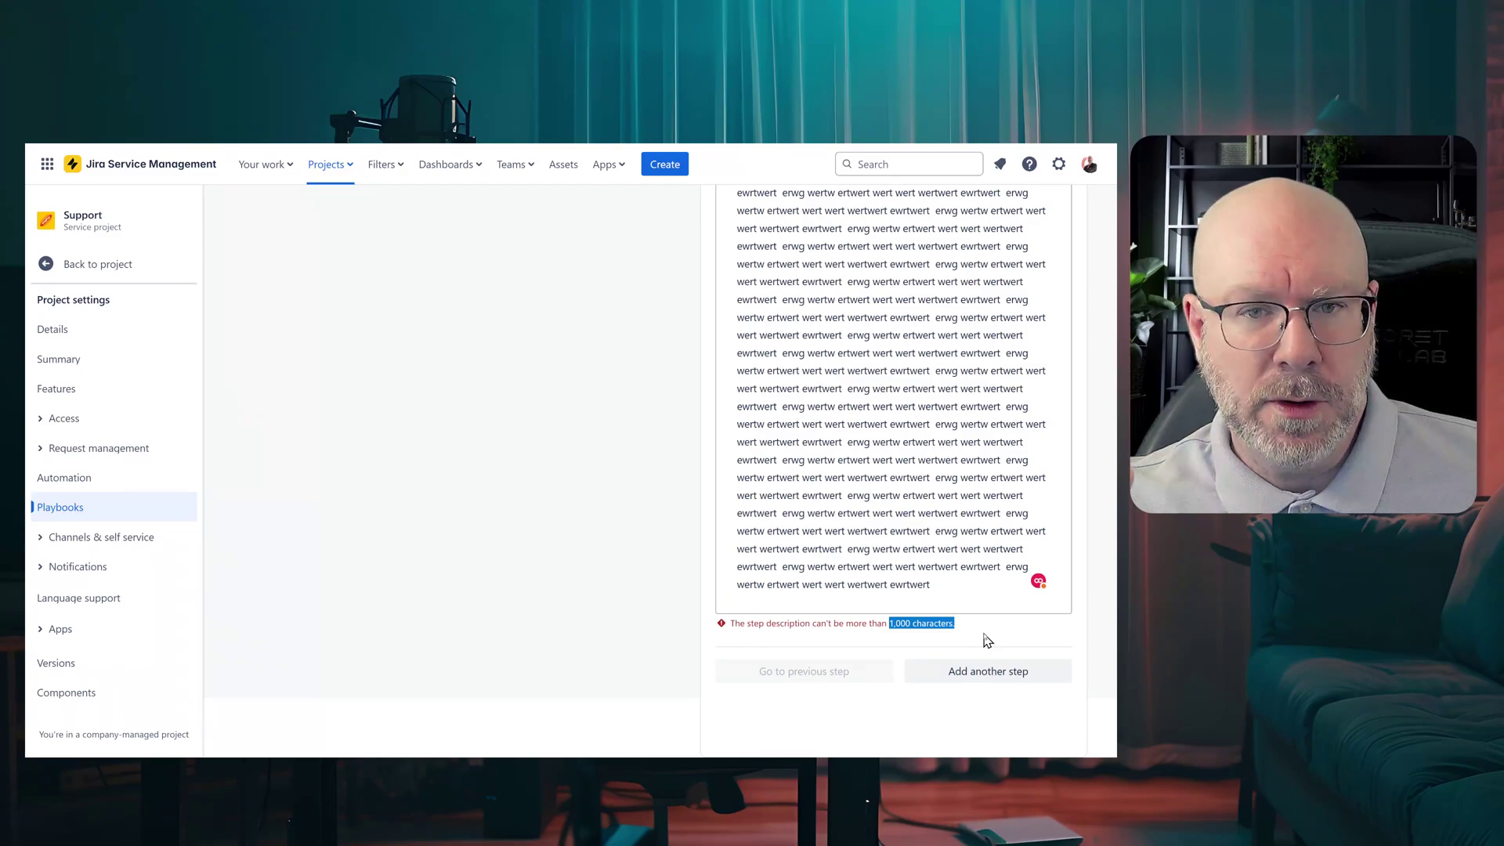
Step: Shorten the Step 1 description to within the character limit by deleting text from its beginning and end
{"action": "scroll", "coordinate": [913, 520], "scroll_direction": "up", "scroll_amount": 4}
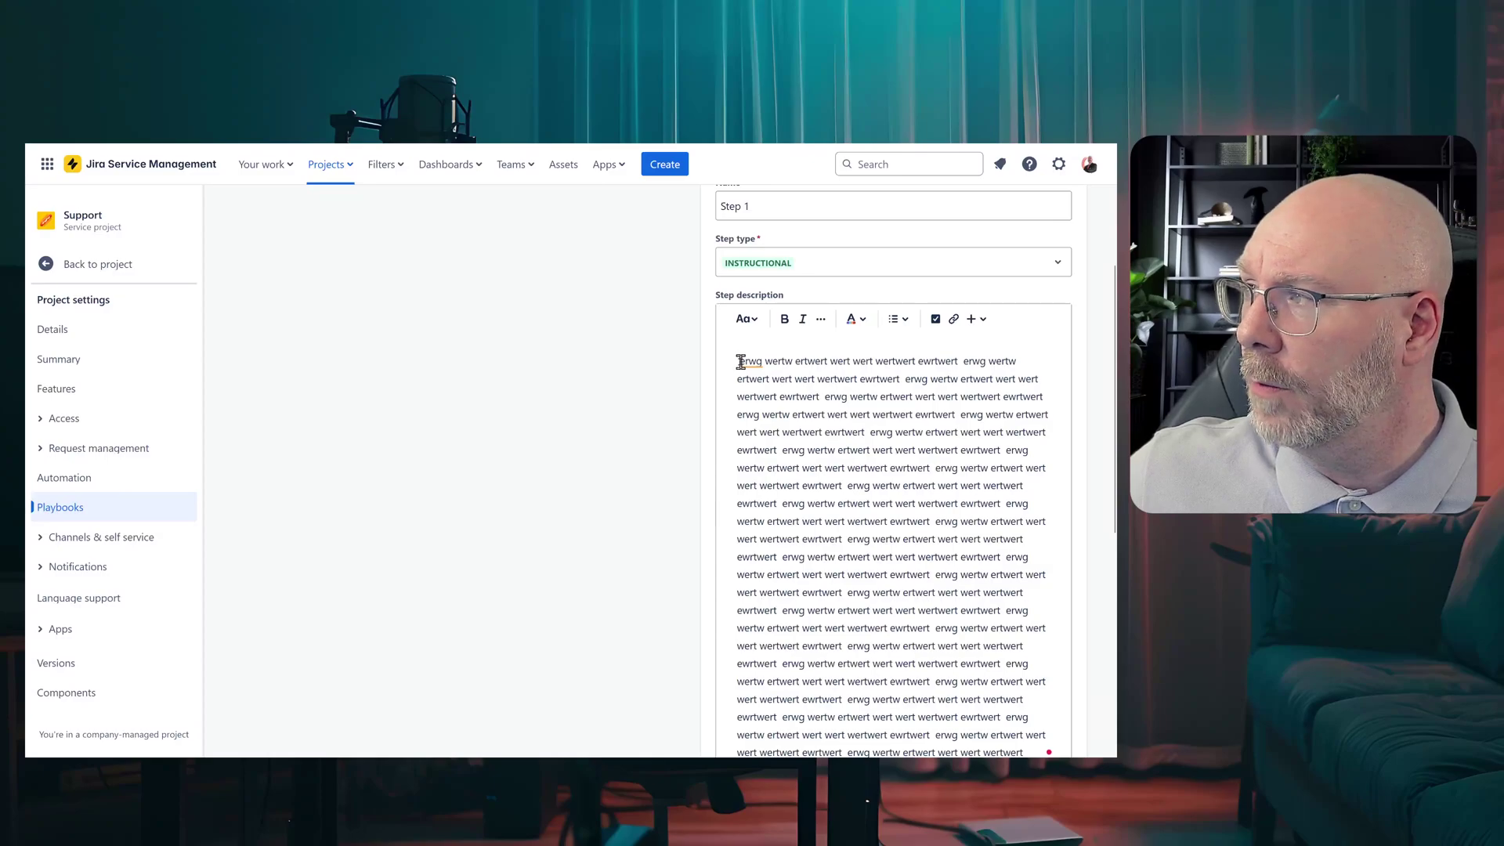
{"action": "left_click_drag", "start_coordinate": [740, 364], "coordinate": [1038, 433]}
{"action": "key", "text": "BackSpace"}
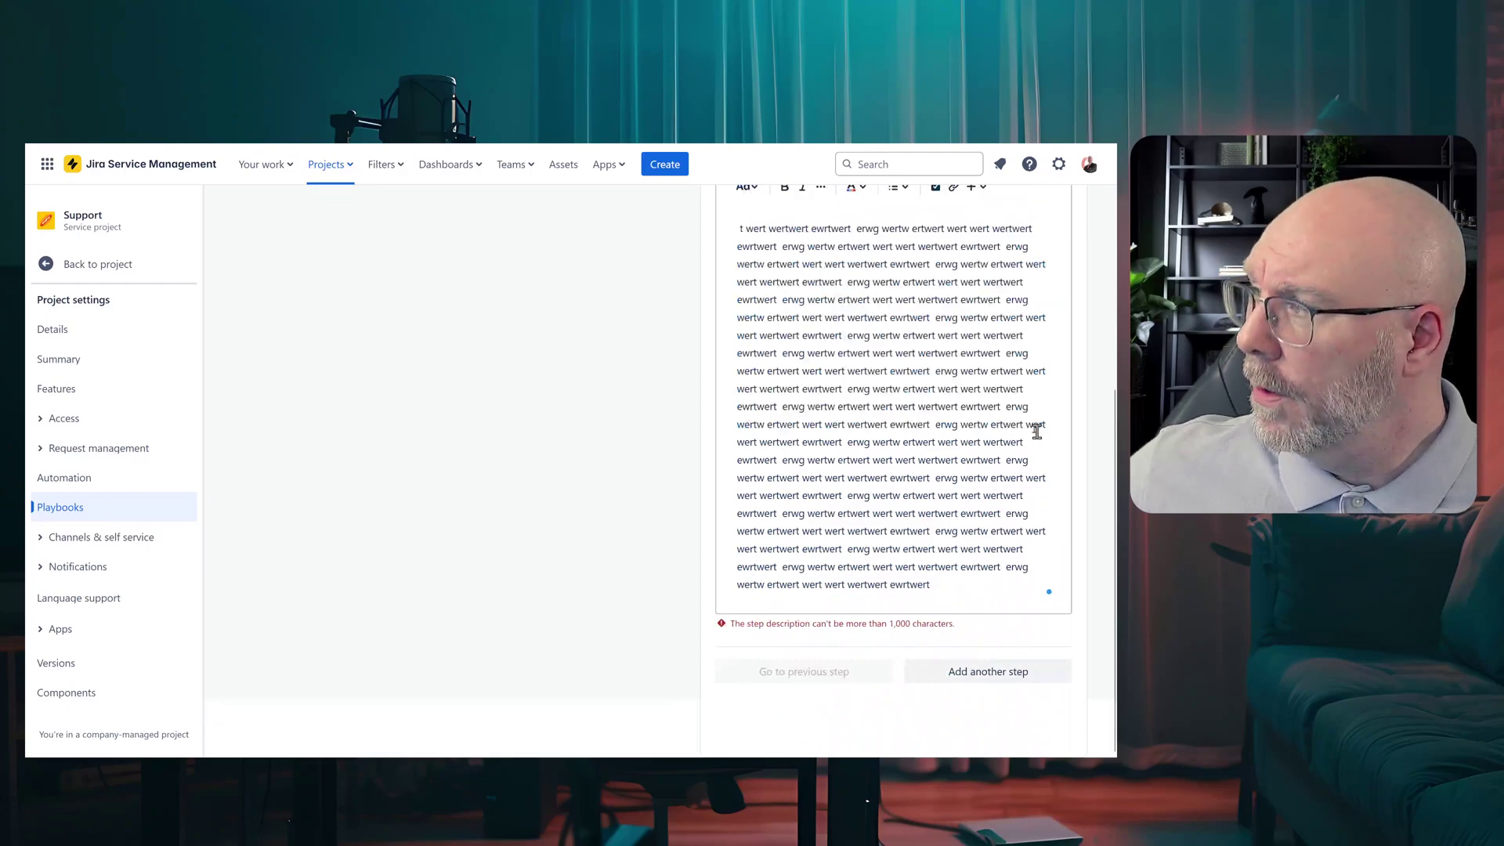
{"action": "scroll", "coordinate": [965, 626], "scroll_direction": "up", "scroll_amount": 2}
{"action": "scroll", "coordinate": [955, 615], "scroll_direction": "down", "scroll_amount": 2}
{"action": "left_click", "coordinate": [948, 585]}
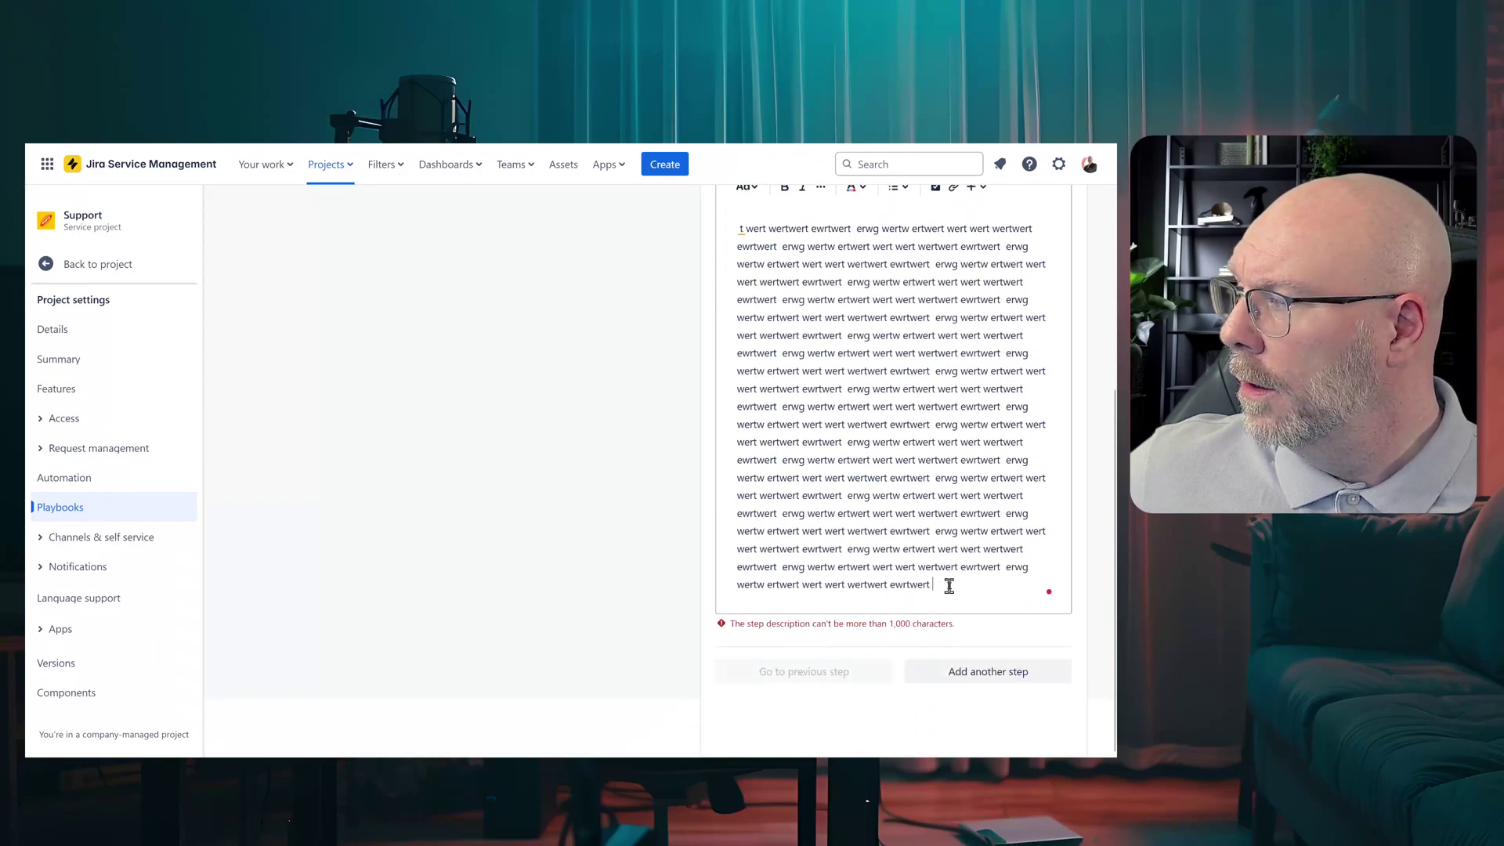
{"action": "key", "text": "BackSpace"}
{"action": "key", "text": "BackSpace"}
{"action": "key", "text": "BackSpace"}
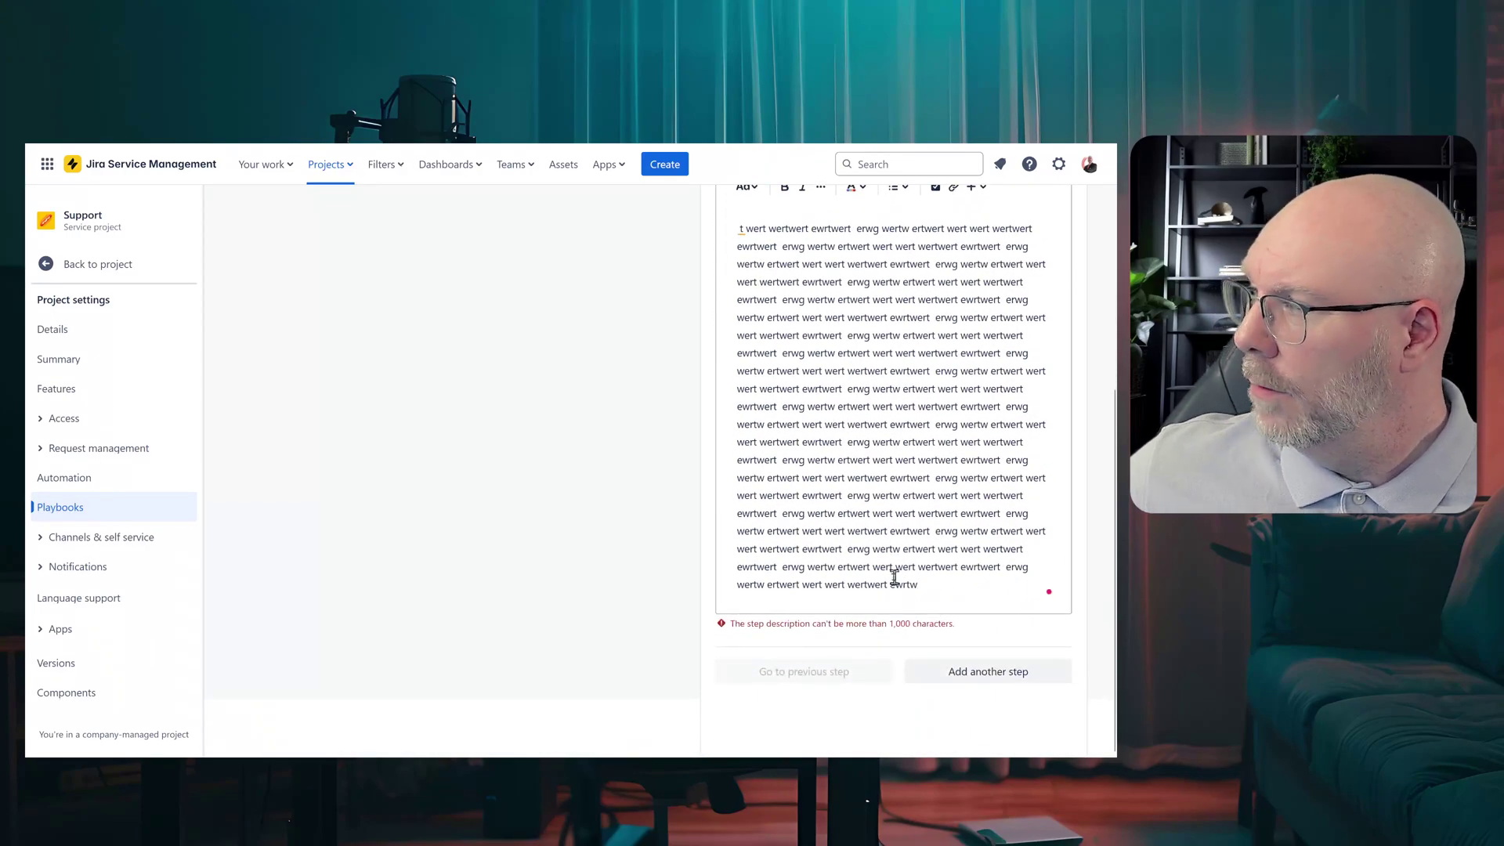
{"action": "left_click_drag", "start_coordinate": [936, 583], "coordinate": [918, 409]}
{"action": "key", "text": "BackSpace"}
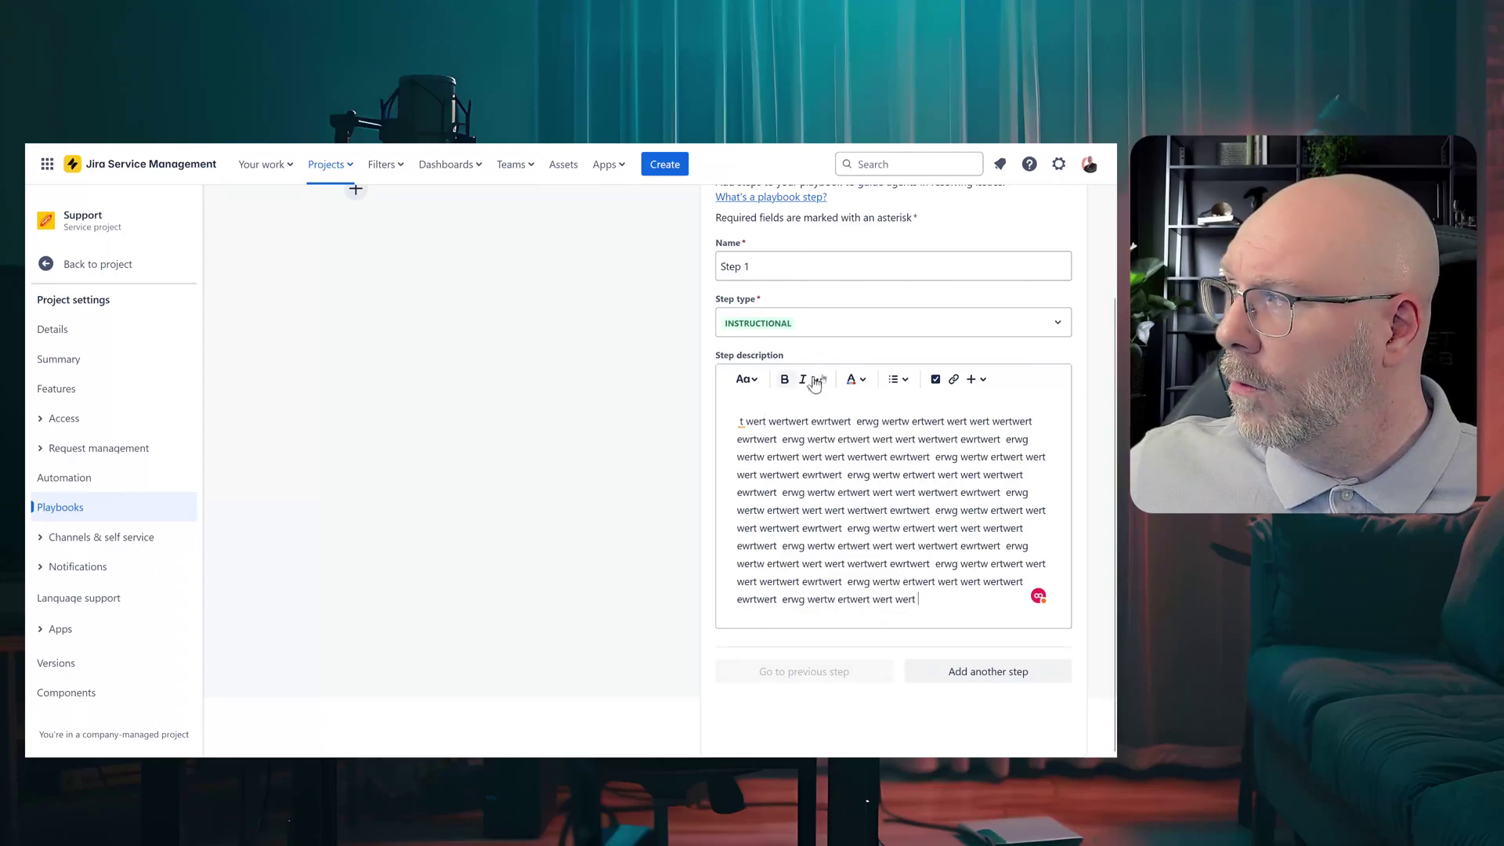
Step: Examine the insertable elements and the list, colour, text formatting and heading options for the Step 1 description
{"action": "left_click", "coordinate": [975, 381]}
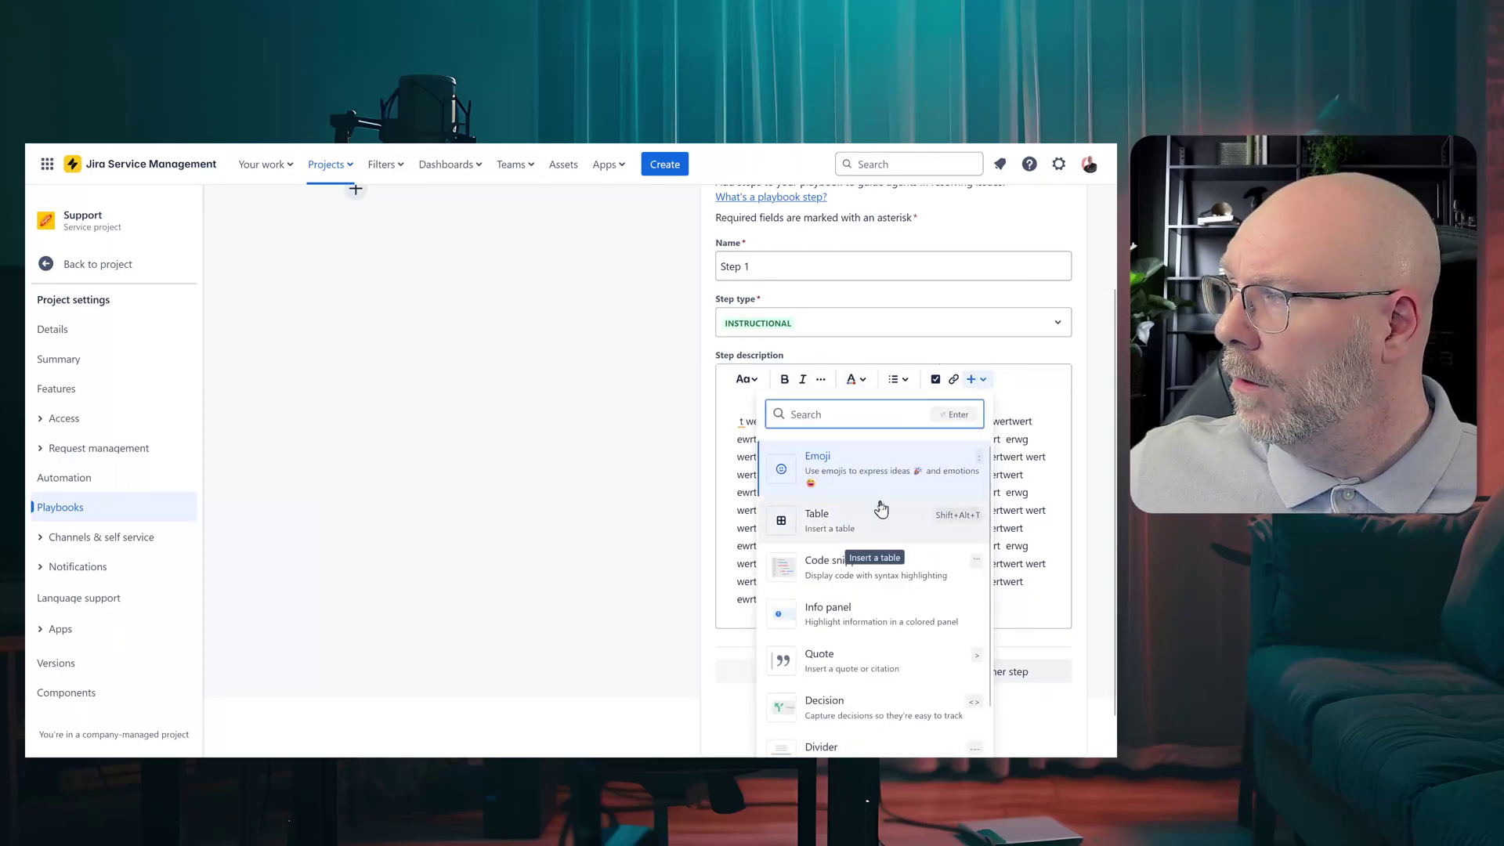
{"action": "scroll", "coordinate": [866, 604], "scroll_direction": "down", "scroll_amount": 2}
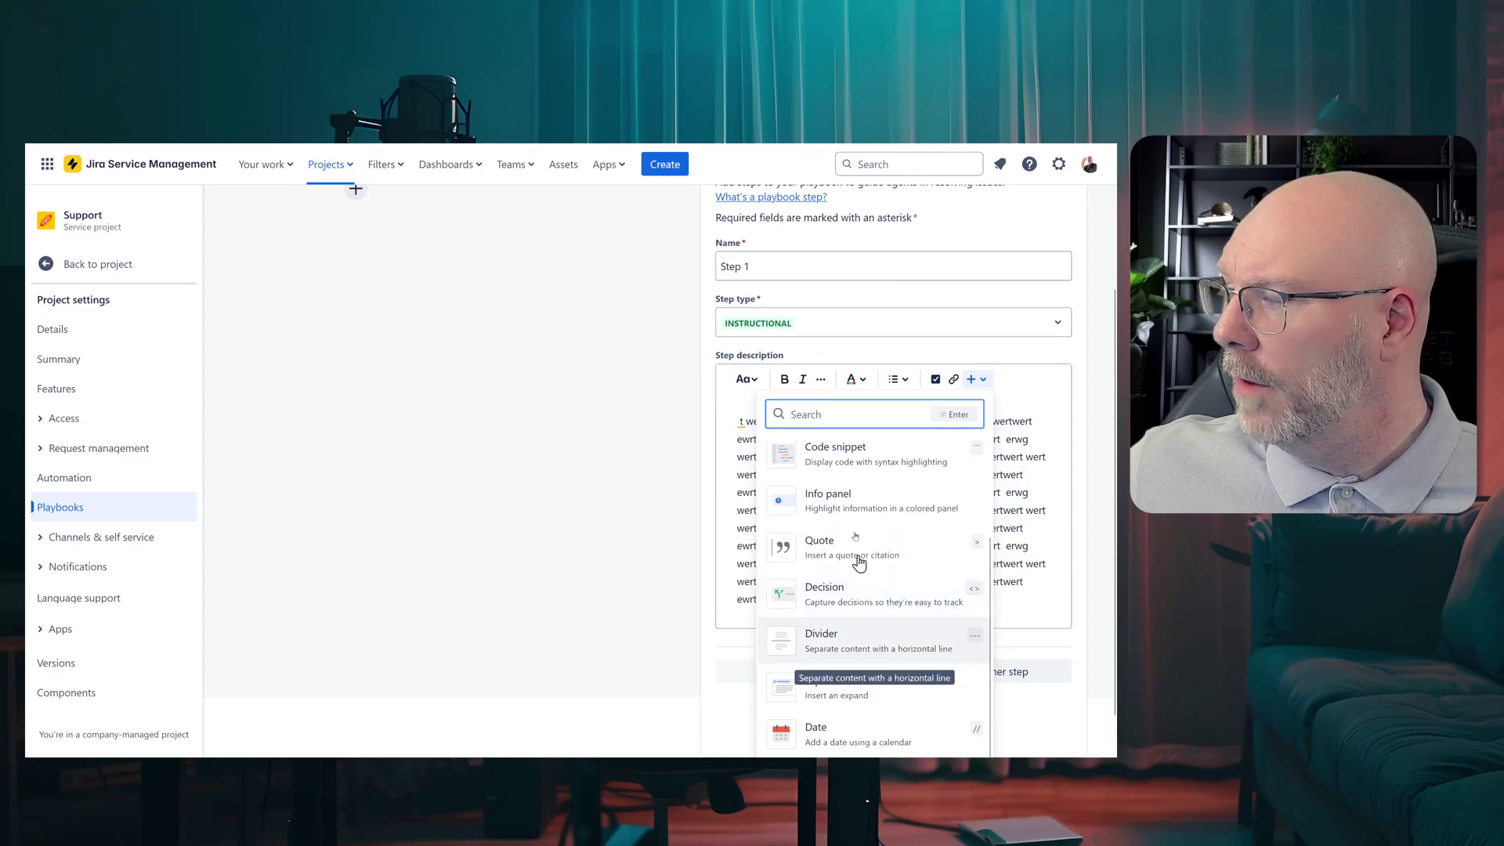
{"action": "scroll", "coordinate": [873, 532], "scroll_direction": "up", "scroll_amount": 1}
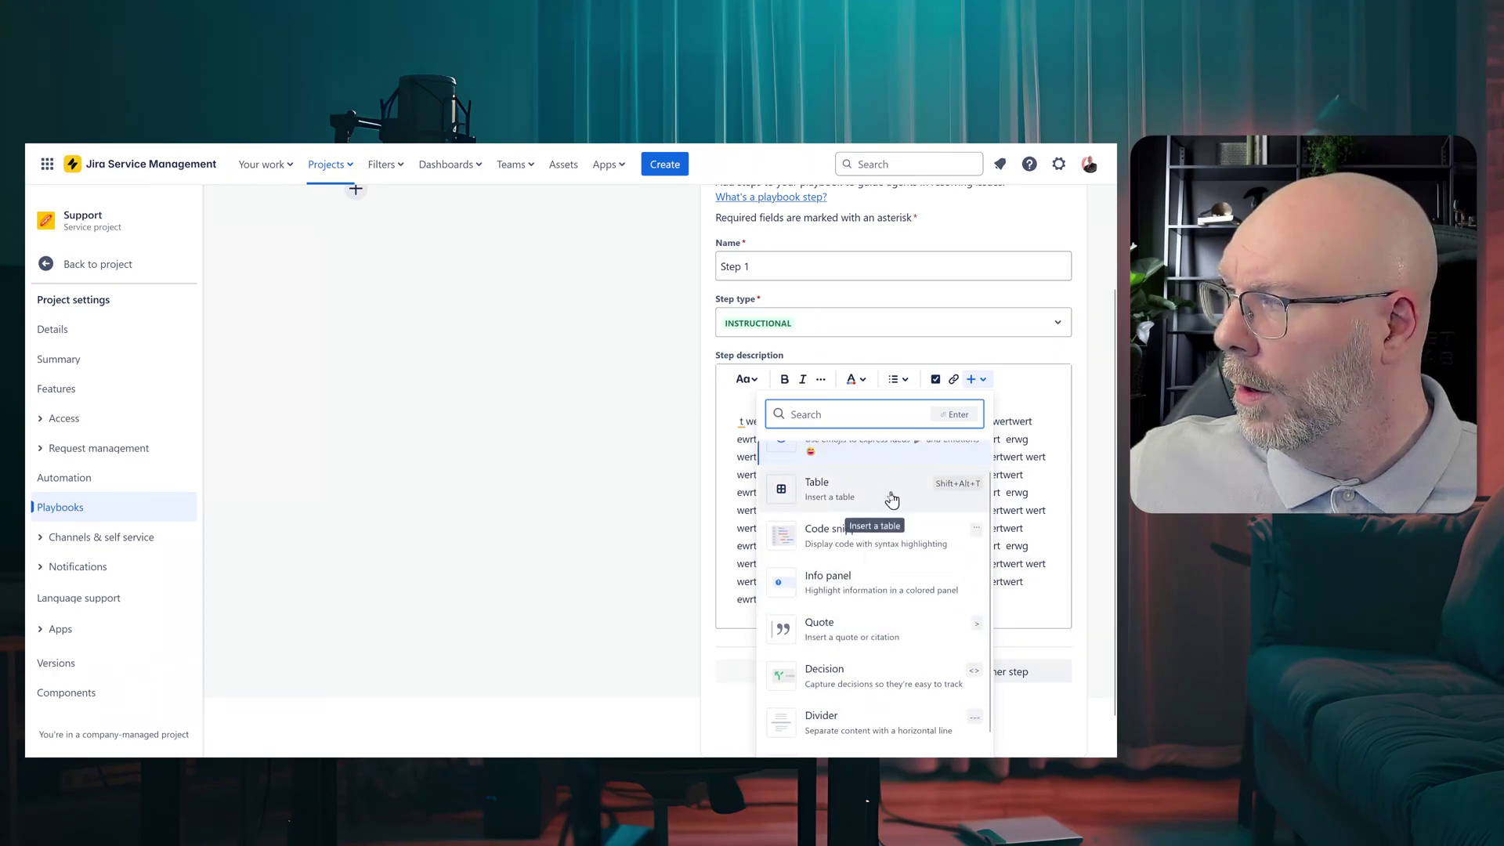
{"action": "scroll", "coordinate": [885, 537], "scroll_direction": "down", "scroll_amount": 1}
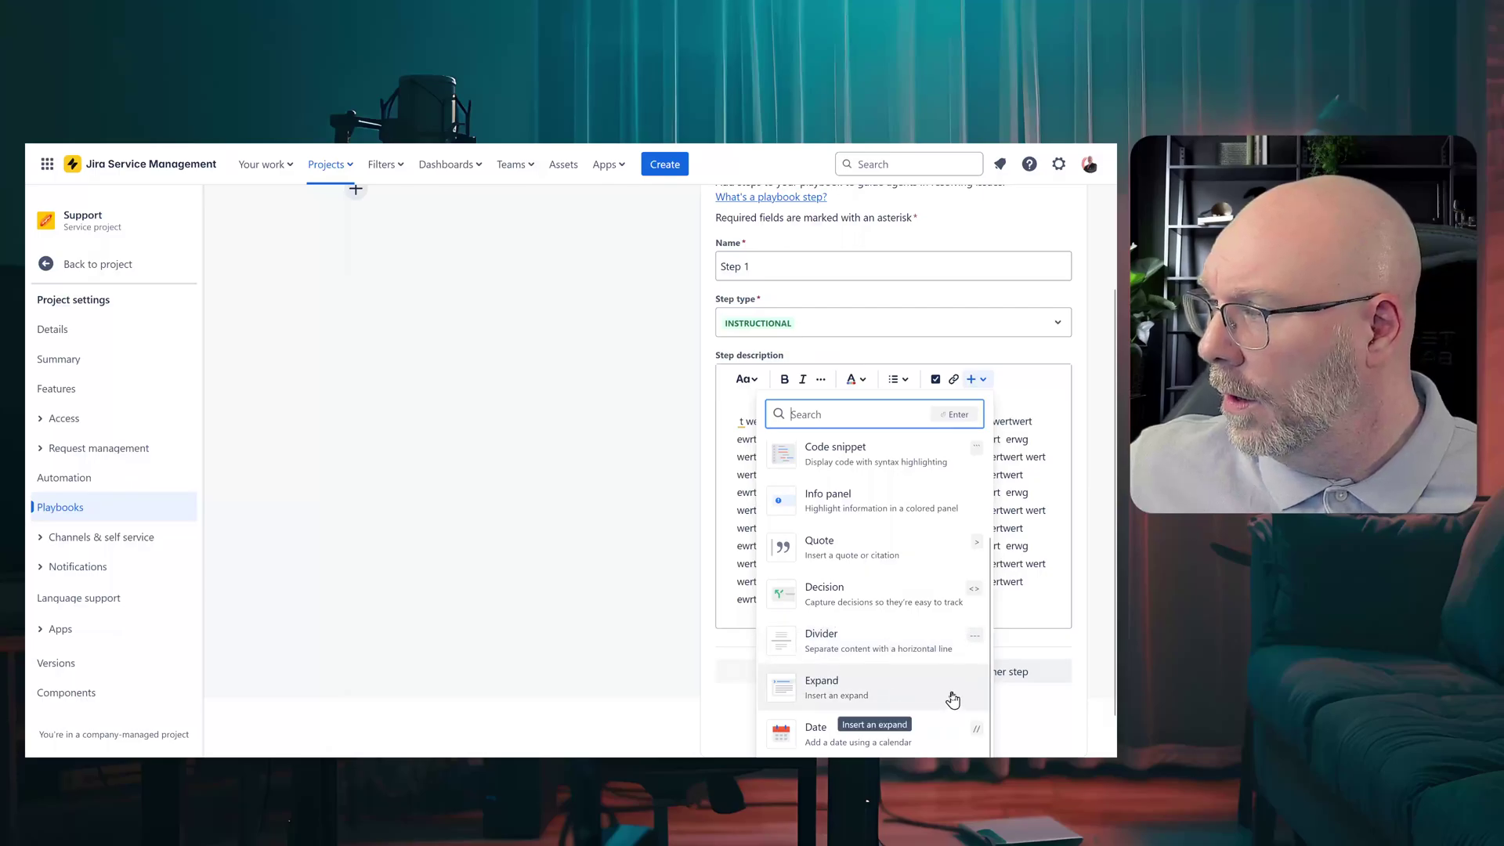
{"action": "scroll", "coordinate": [900, 648], "scroll_direction": "down", "scroll_amount": 1}
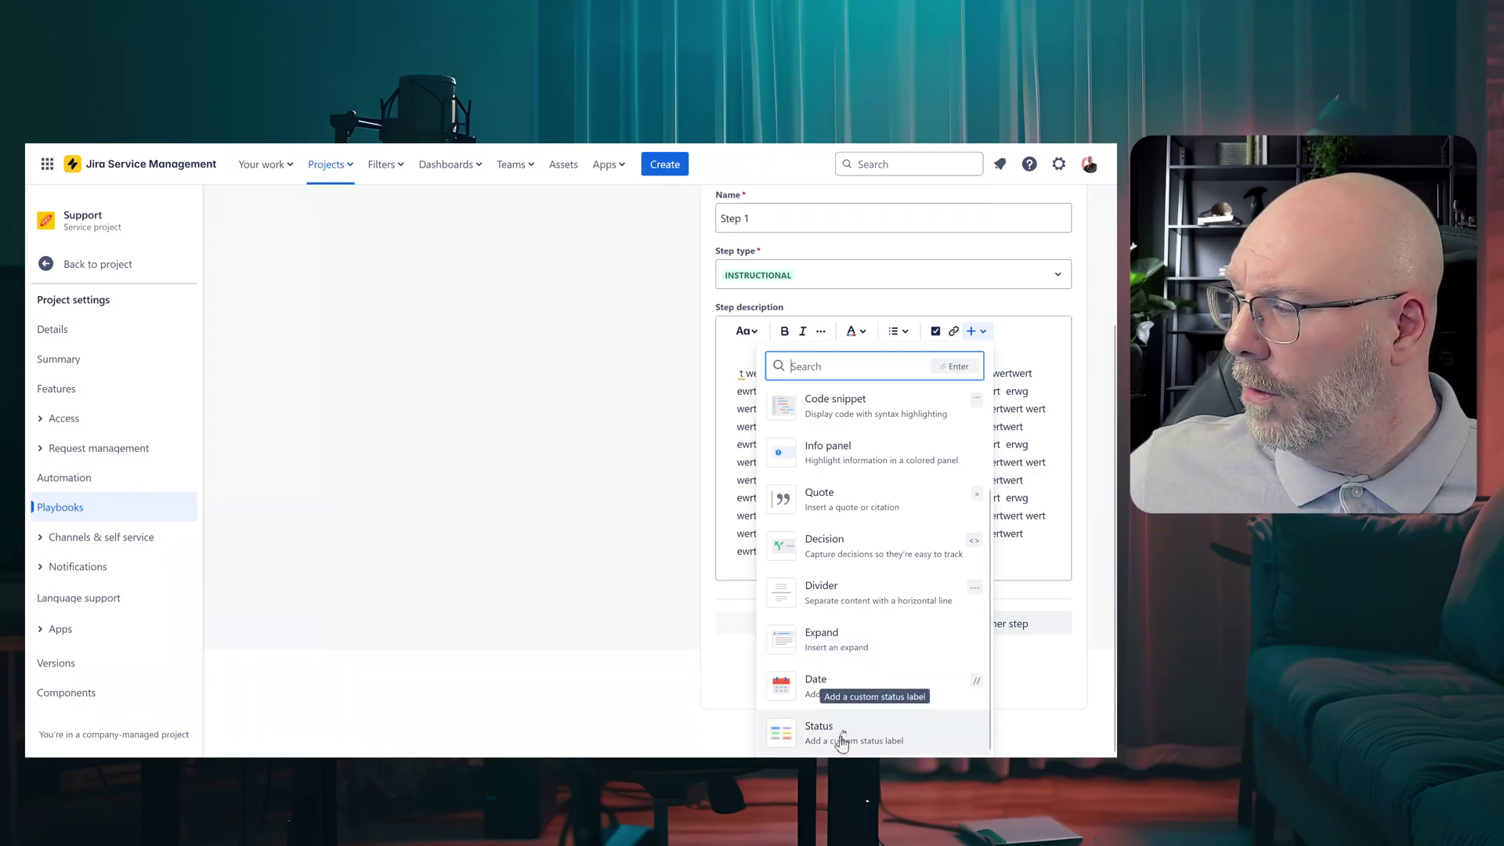
{"action": "scroll", "coordinate": [876, 584], "scroll_direction": "up", "scroll_amount": 3}
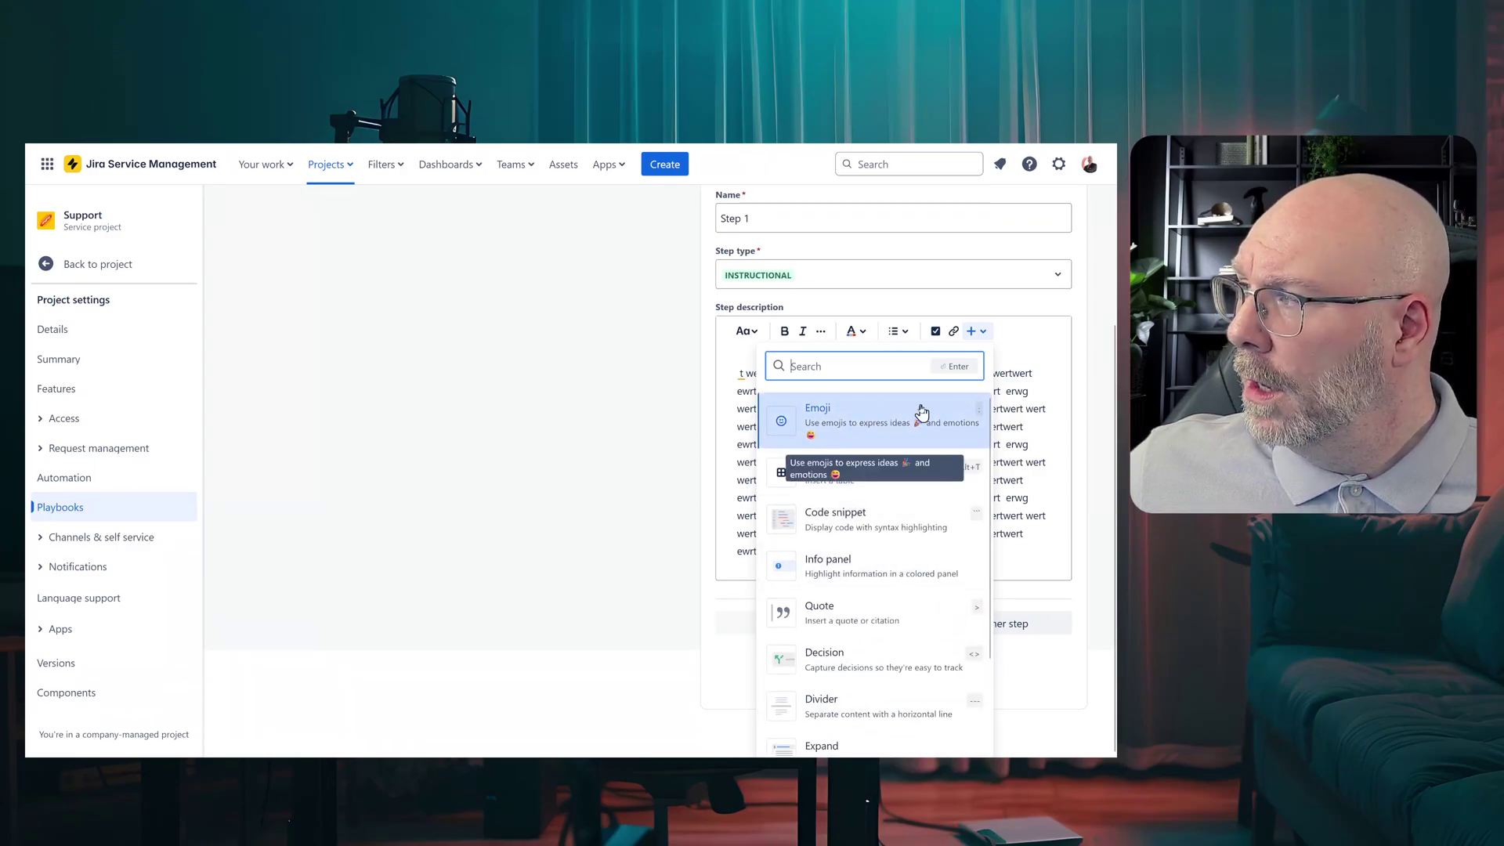
{"action": "left_click", "coordinate": [1044, 335]}
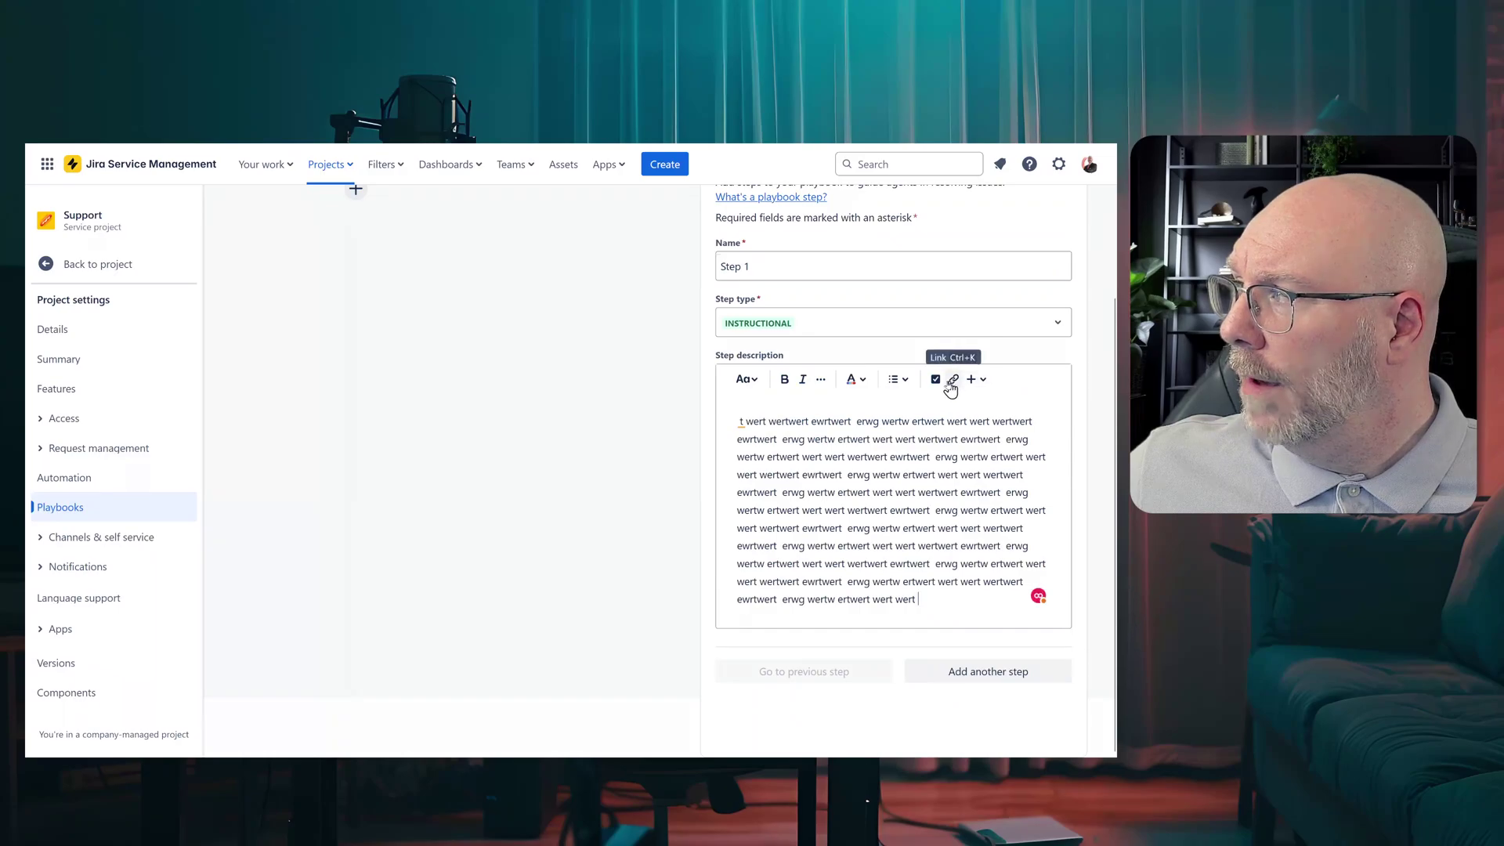
{"action": "left_click", "coordinate": [899, 381]}
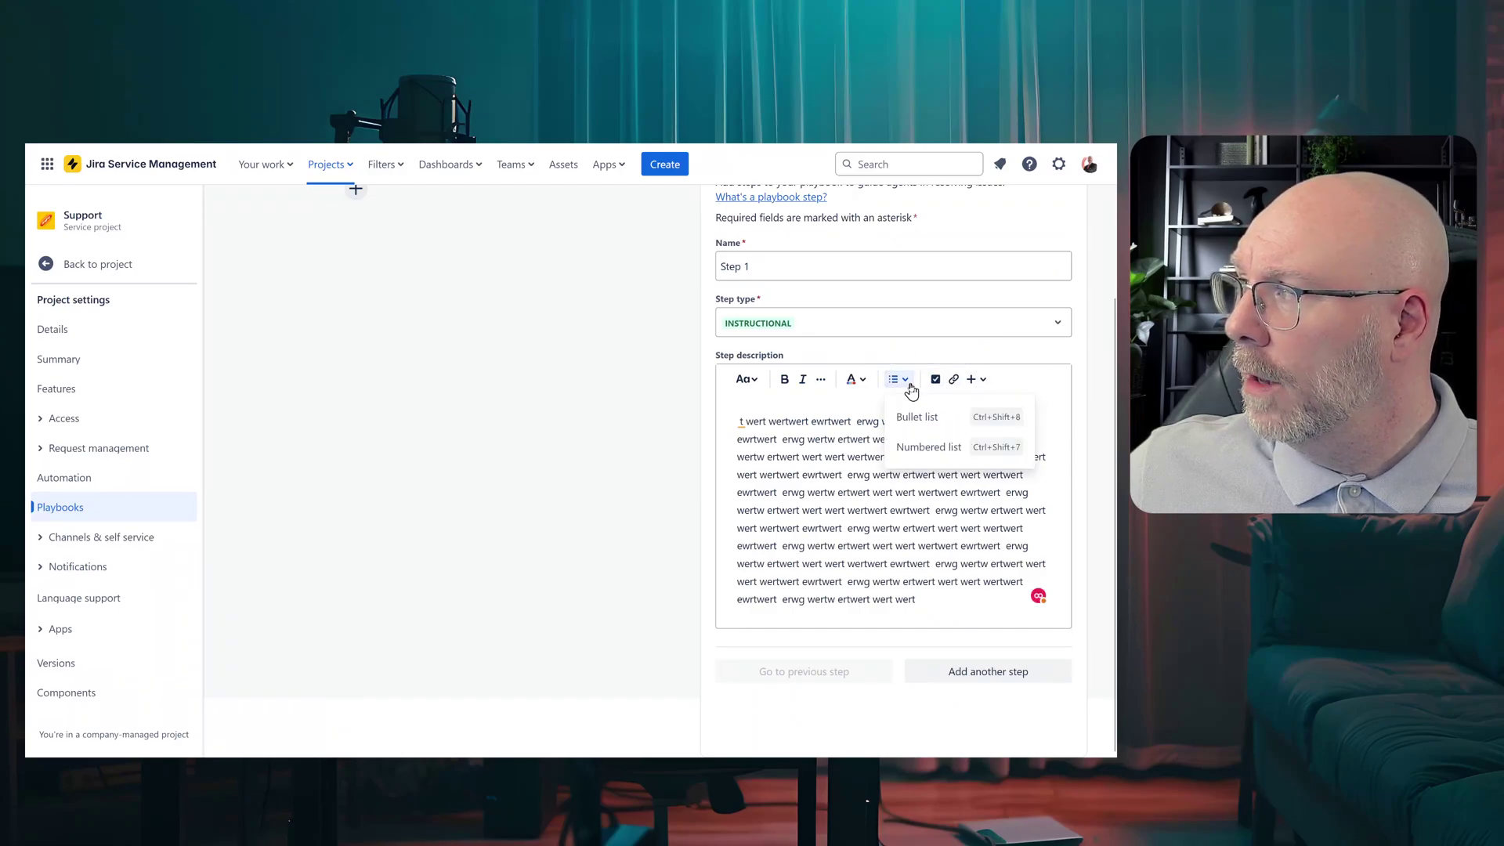
{"action": "left_click", "coordinate": [864, 382]}
{"action": "left_click", "coordinate": [820, 380]}
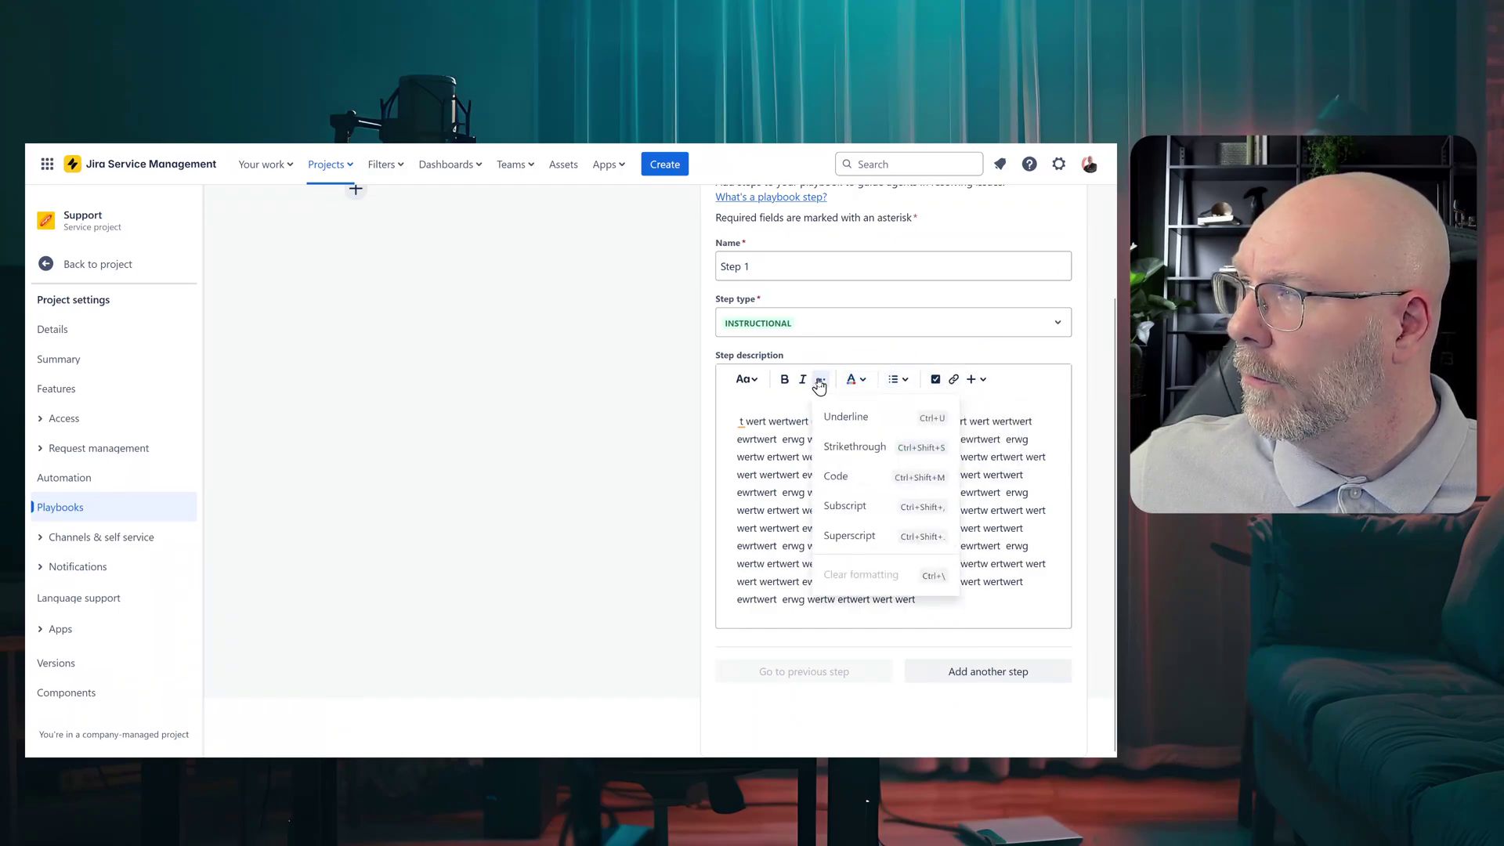
{"action": "left_click", "coordinate": [746, 379]}
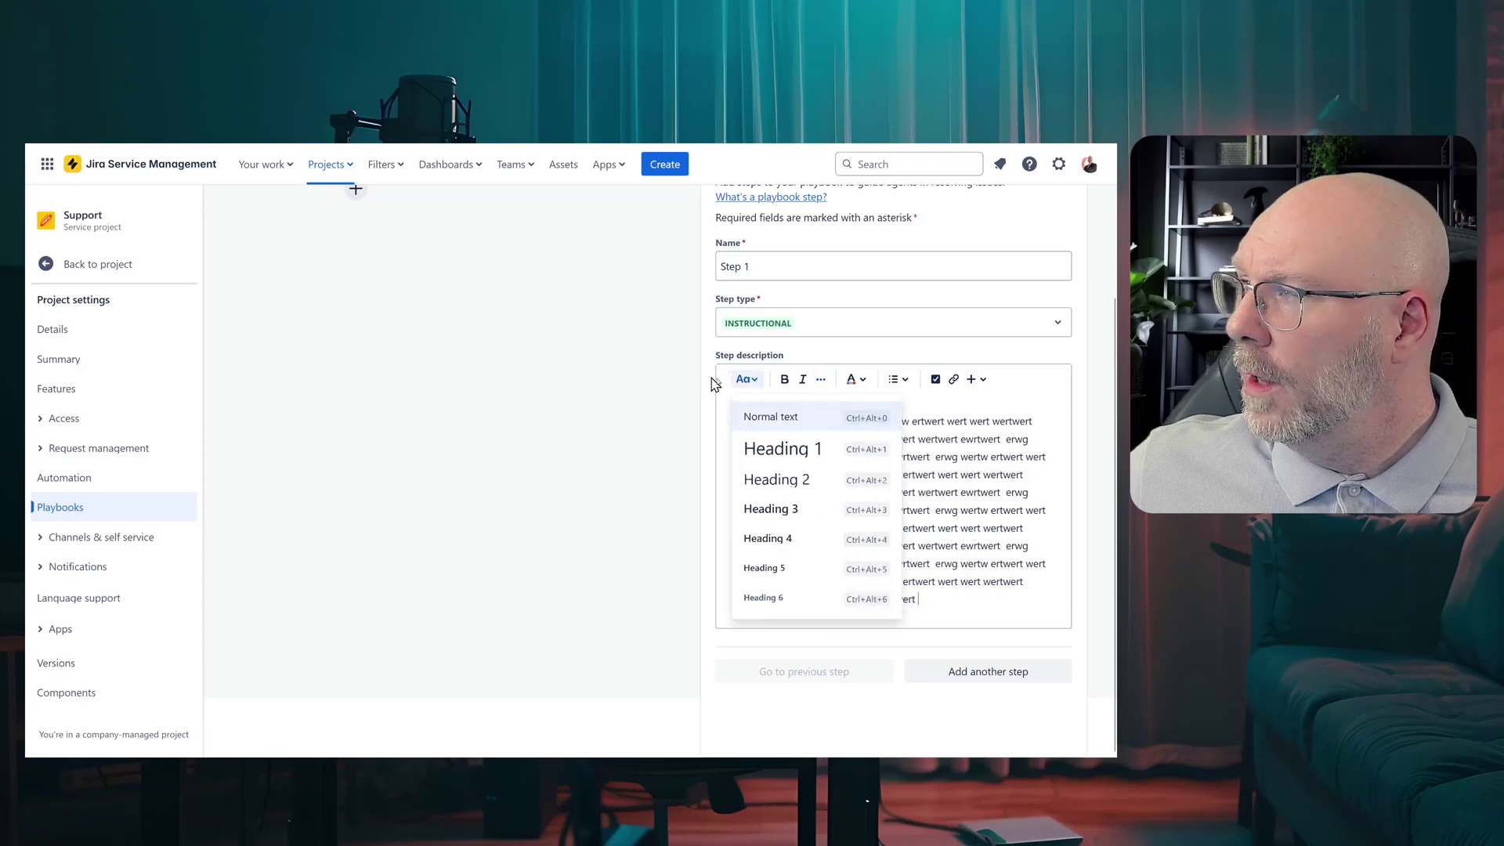
{"action": "left_click", "coordinate": [1045, 392]}
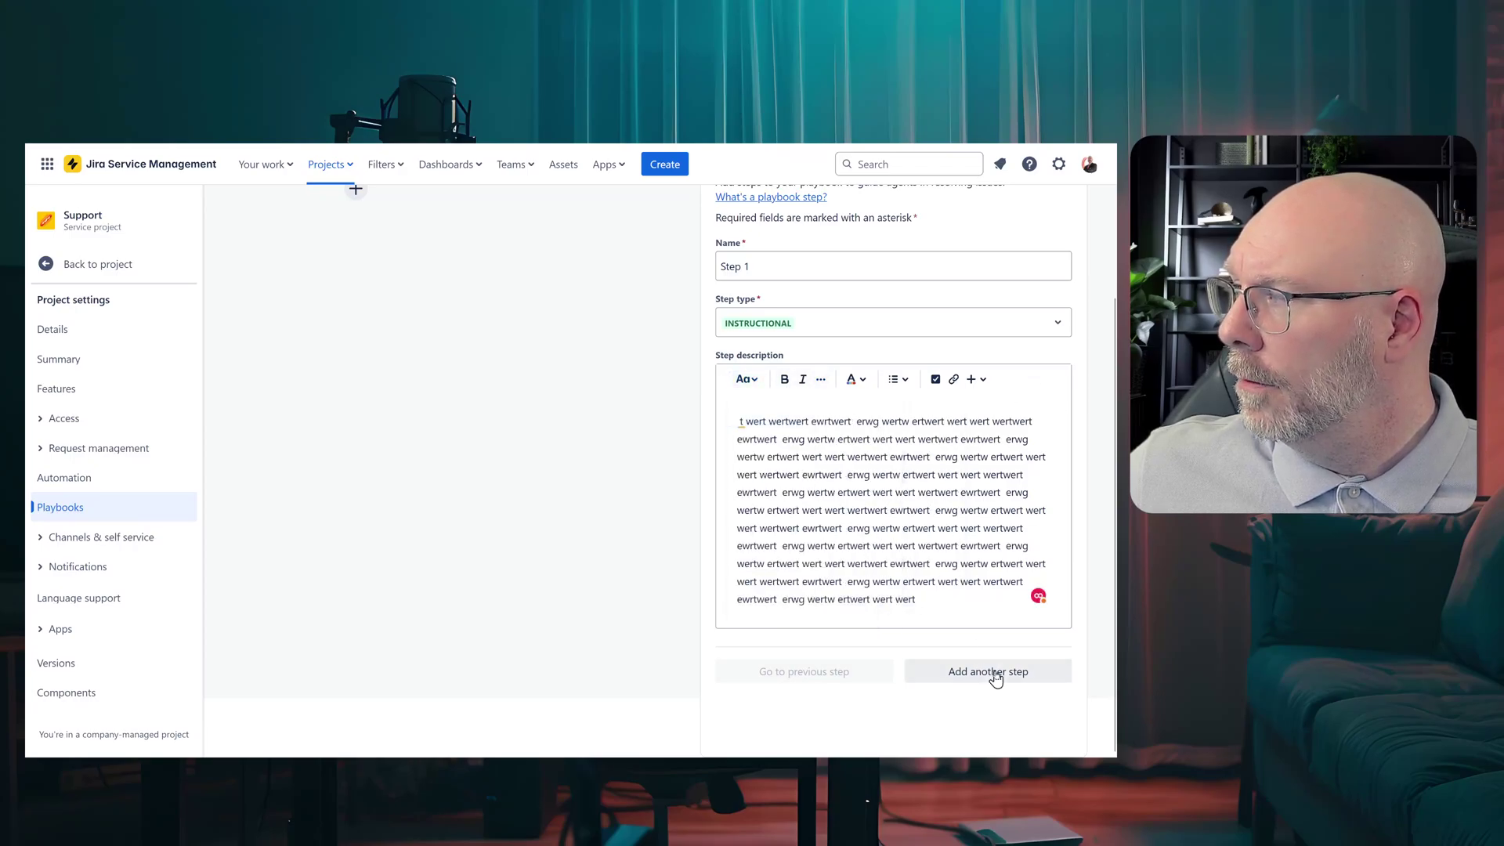
Step: Make "wertwert ewrtwert" bold in the first line of the Step 1 description and italic in the sixth line
{"action": "left_click_drag", "start_coordinate": [855, 421], "coordinate": [769, 421]}
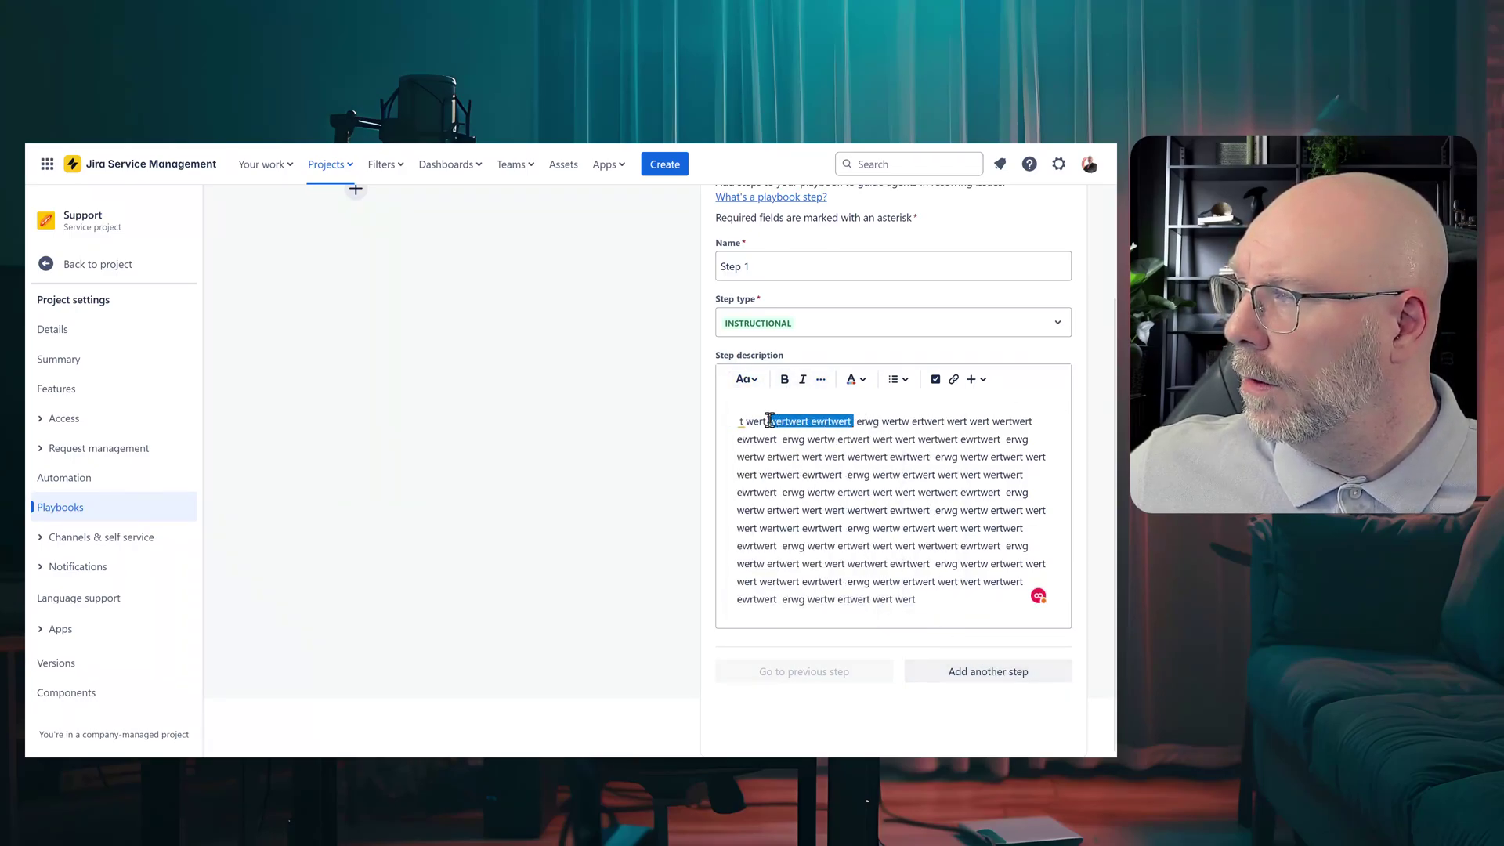
{"action": "left_click", "coordinate": [784, 379]}
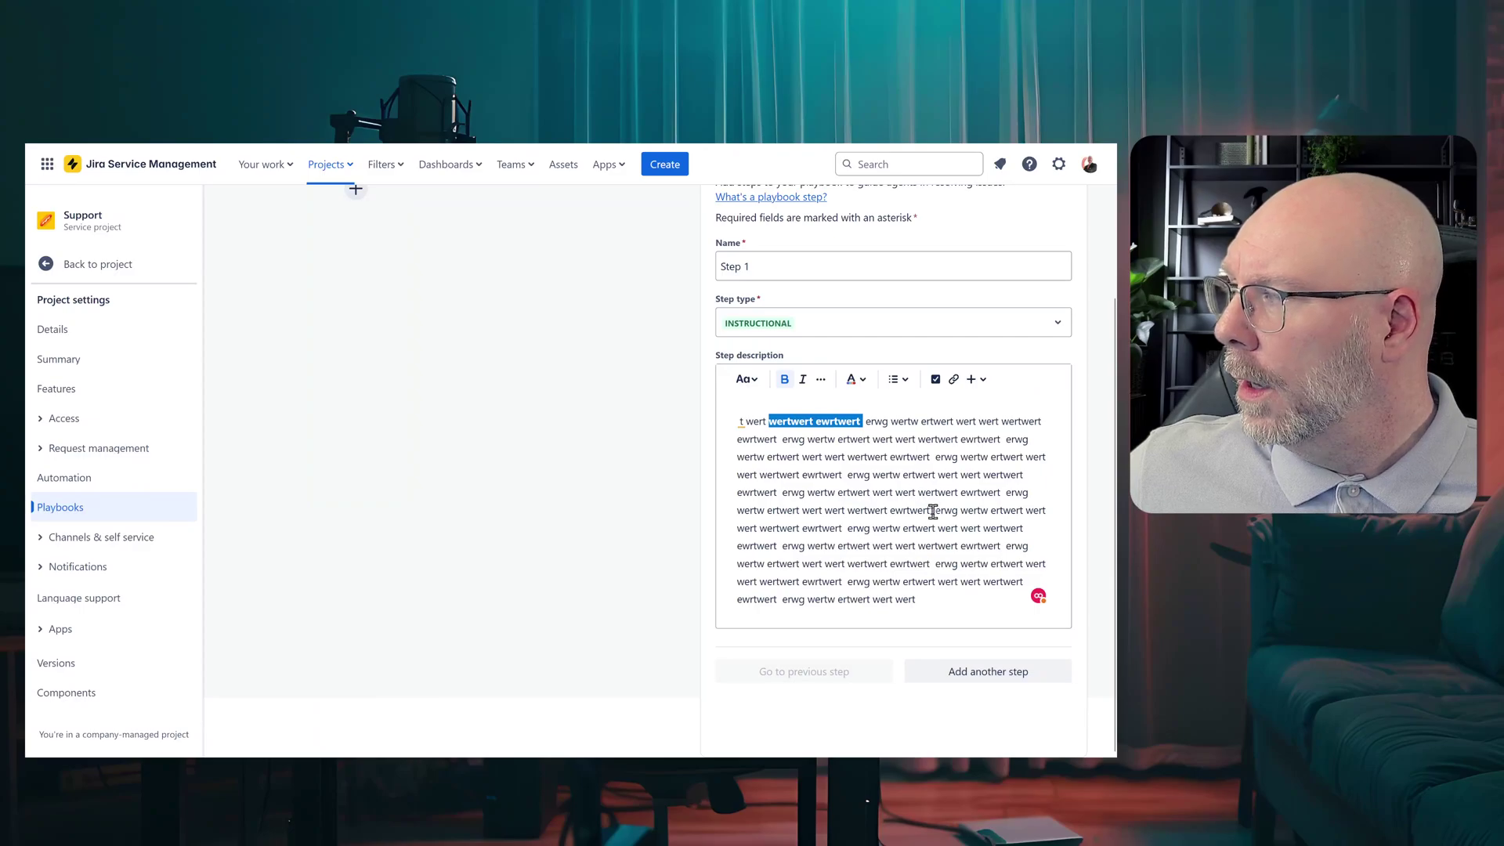
{"action": "left_click_drag", "start_coordinate": [933, 512], "coordinate": [840, 510]}
{"action": "left_click", "coordinate": [802, 380]}
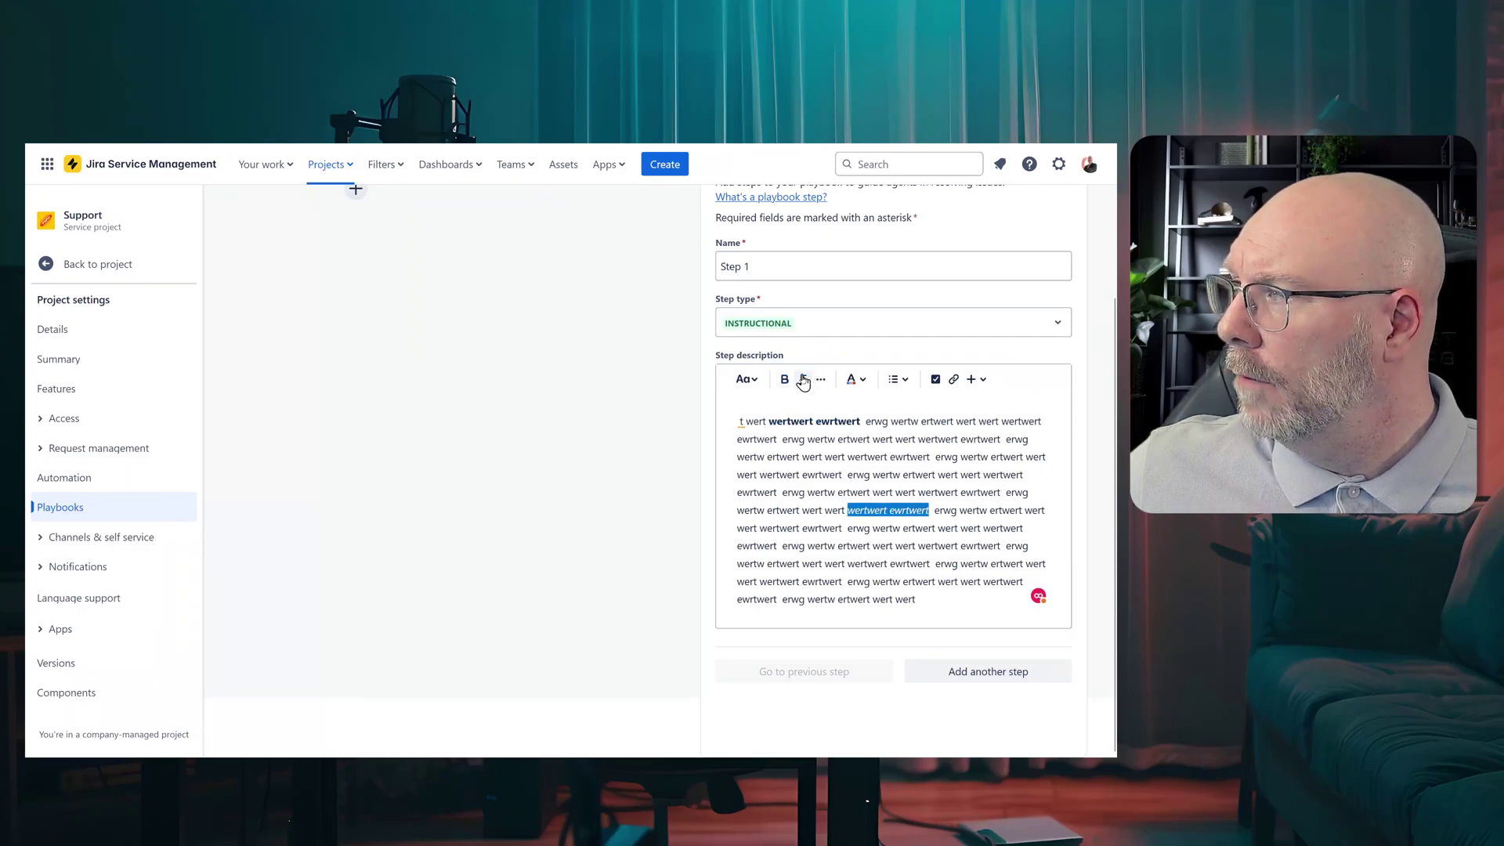
Step: Add another playbook step named "Second Step" of type Automation rule and assign it the "Manual Comment & Close" rule
{"action": "left_click", "coordinate": [998, 674]}
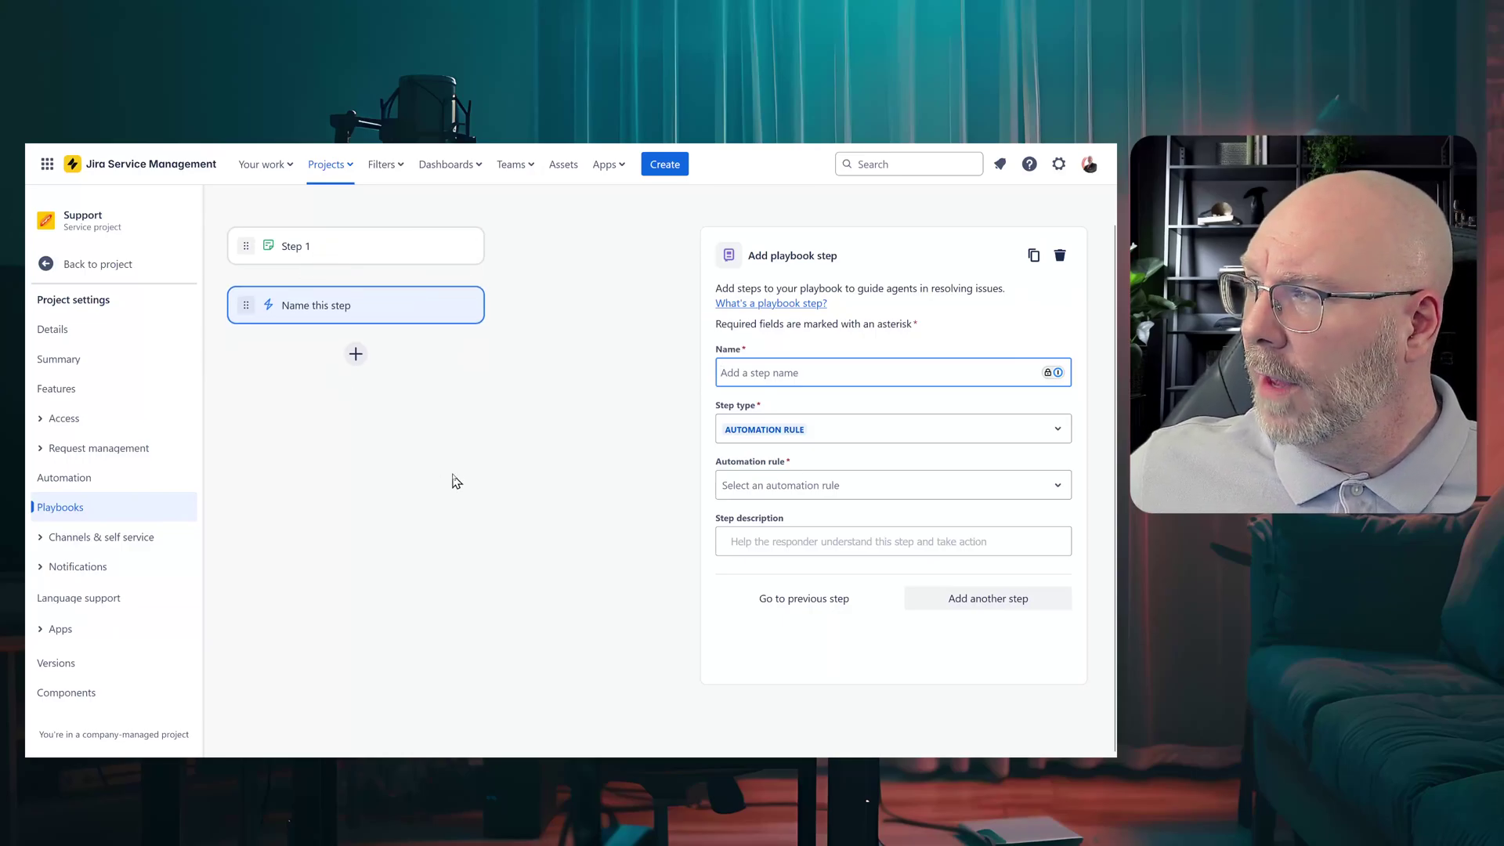
{"action": "type", "text": "Se"}
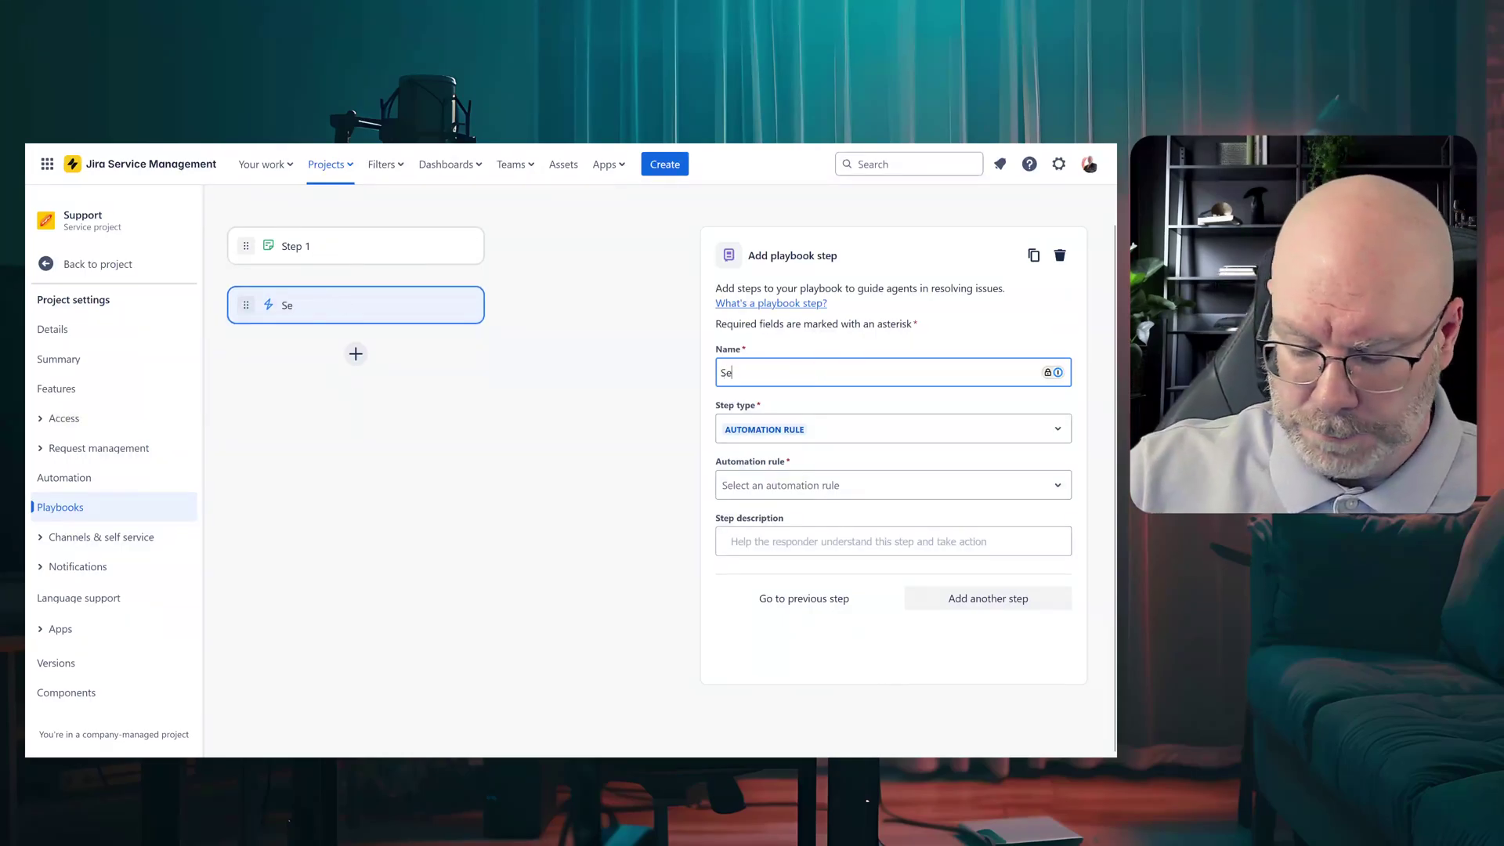
{"action": "type", "text": "cond Step"}
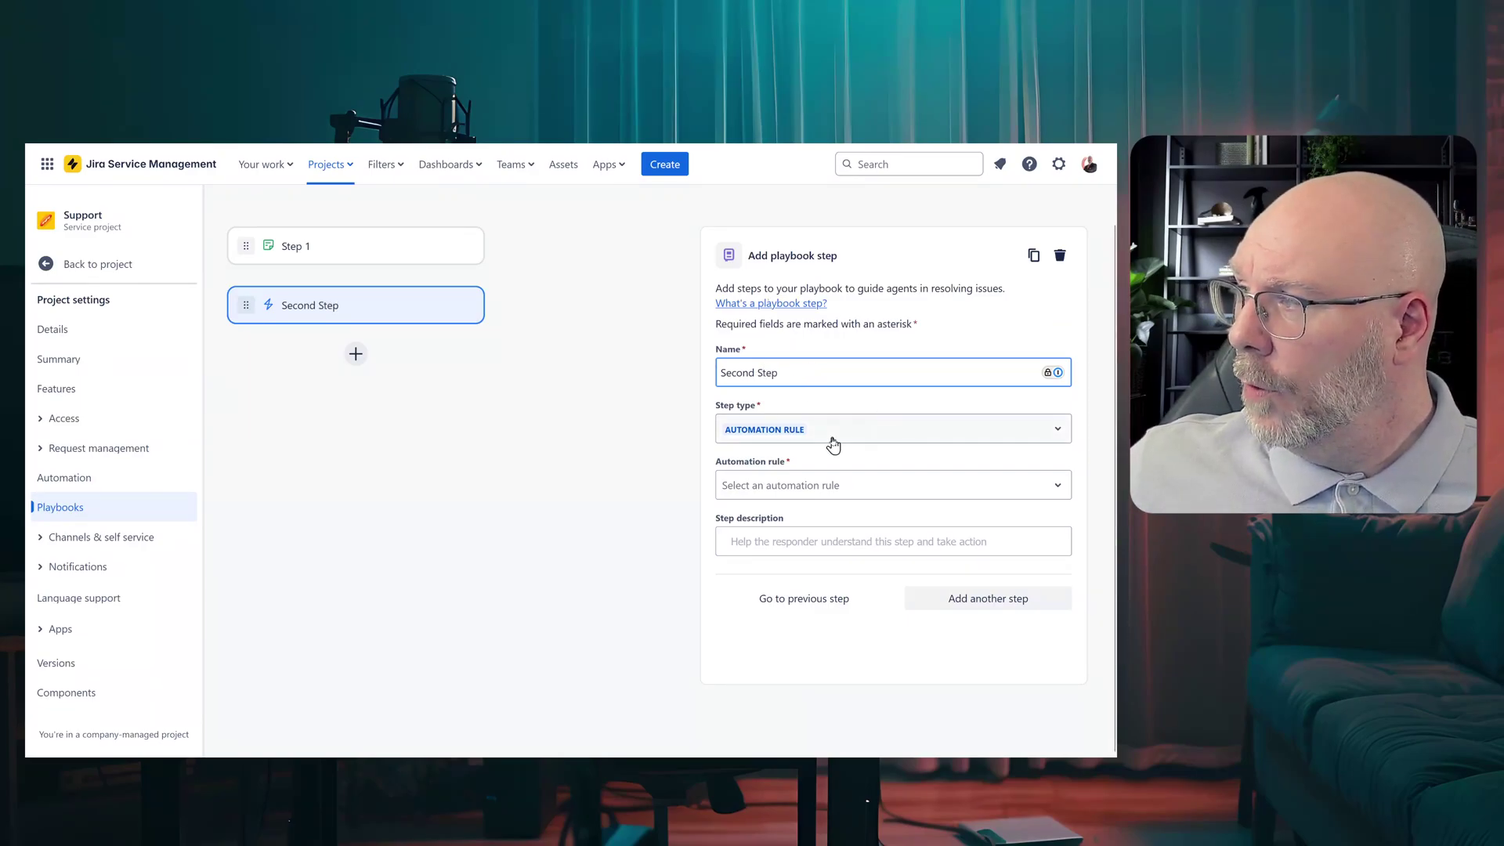
{"action": "left_click", "coordinate": [796, 484]}
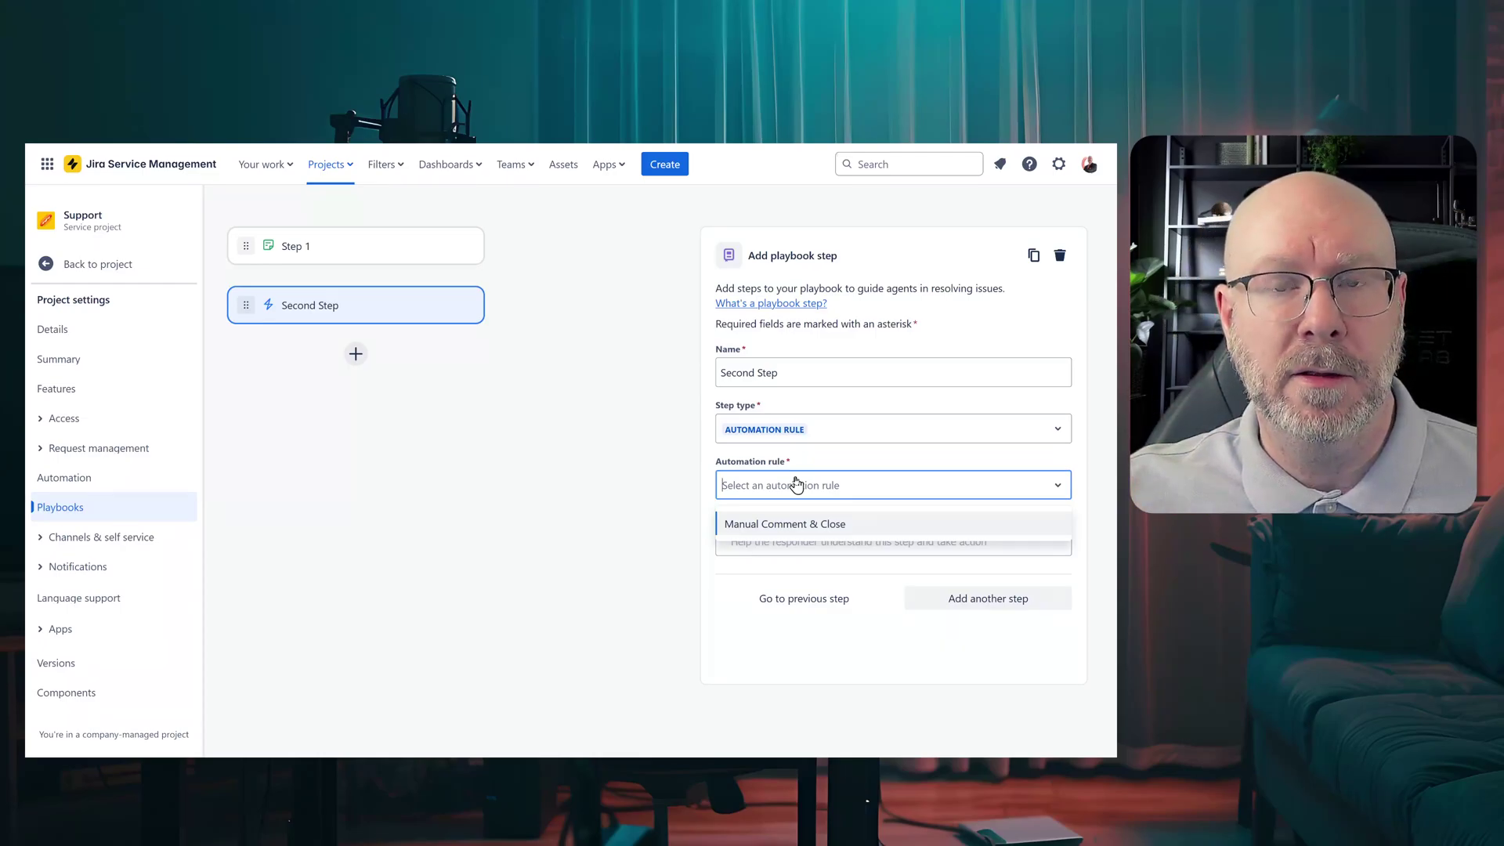
{"action": "left_click", "coordinate": [803, 532]}
Step: Fill the Second Step description with the placeholder text "erwg wertw ertwert wert wert wertwert ewrtwert" repeated three times and ending in a period
{"action": "left_click", "coordinate": [758, 546]}
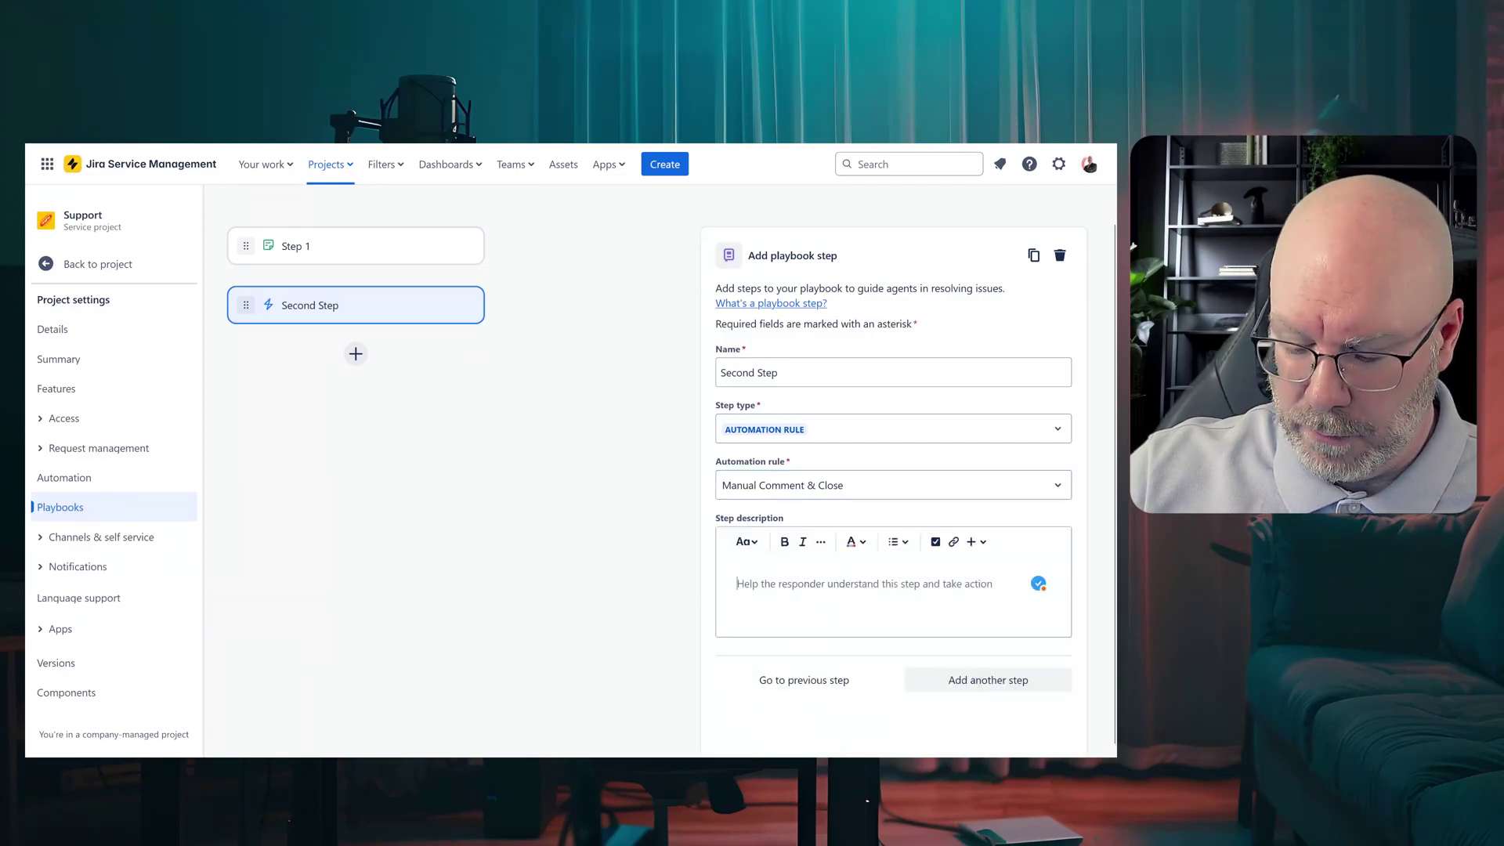
{"action": "type", "text": "erwg wertw ertwert wert wert wertwert ewrtwert  erwg wertw ertwert wert wert wertwert ewrtwert  erwg wertw ertwert wert wert wertwert ewrtwert"}
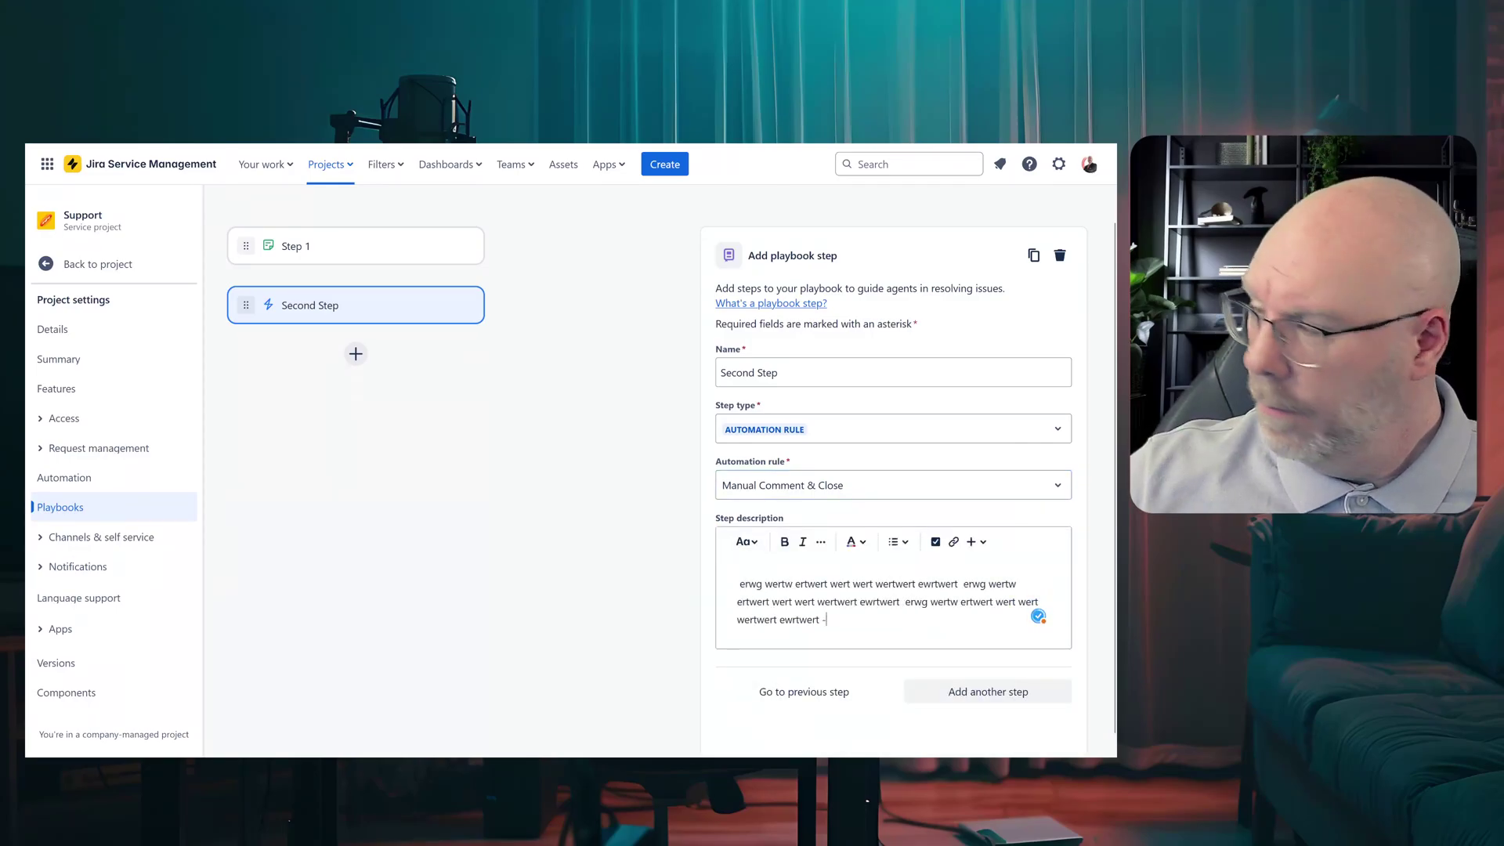
{"action": "key", "text": "BackSpace"}
{"action": "key", "text": "BackSpace"}
{"action": "type", "text": "."}
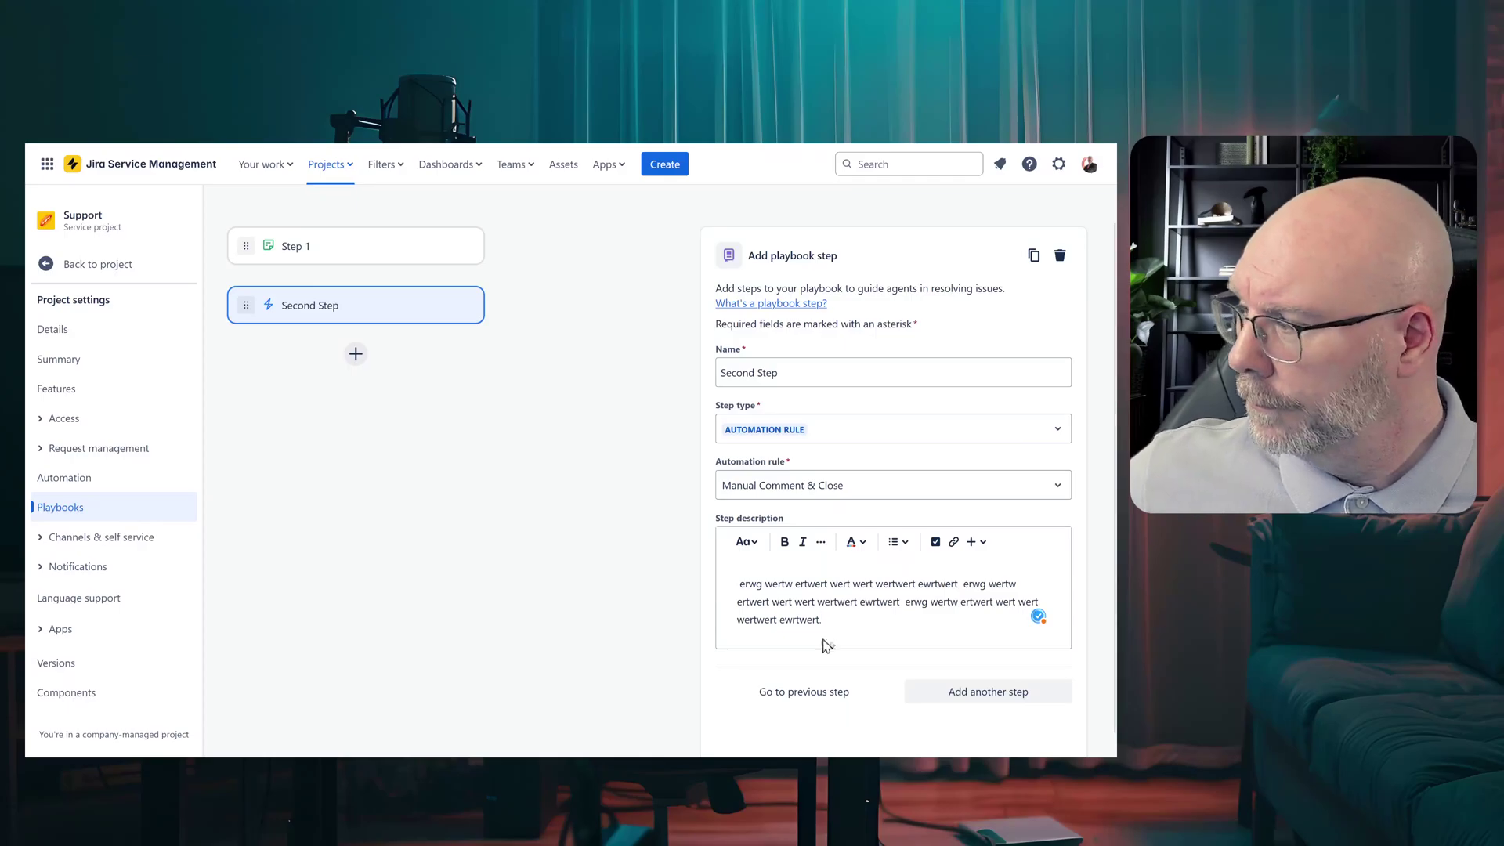
Step: Try out adding an unnamed step and duplicating Second Step, deleting the extra steps again
{"action": "left_click", "coordinate": [999, 697]}
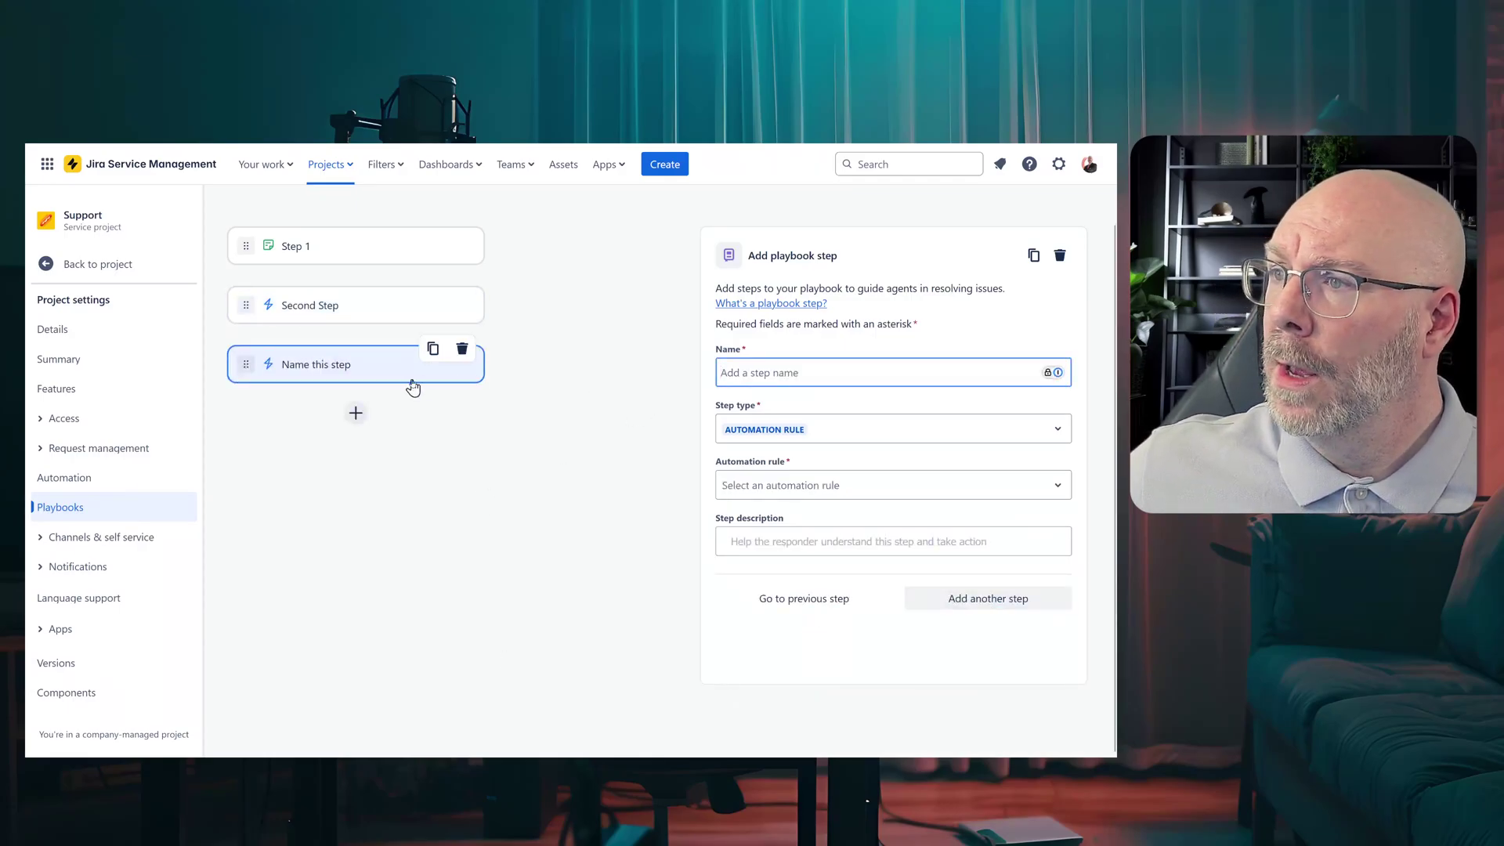
{"action": "left_click", "coordinate": [463, 349]}
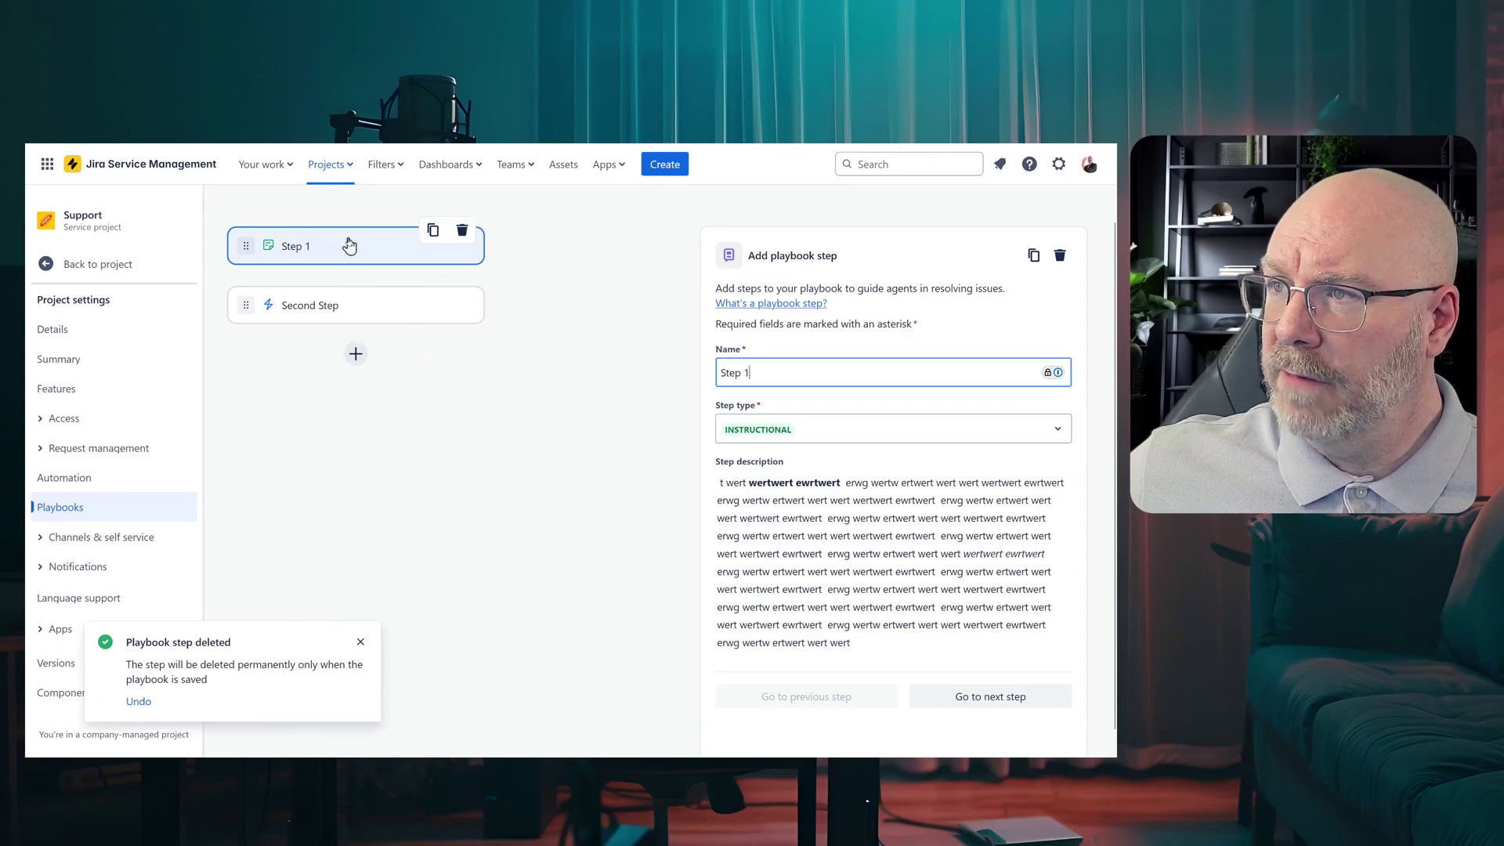
{"action": "left_click", "coordinate": [356, 354]}
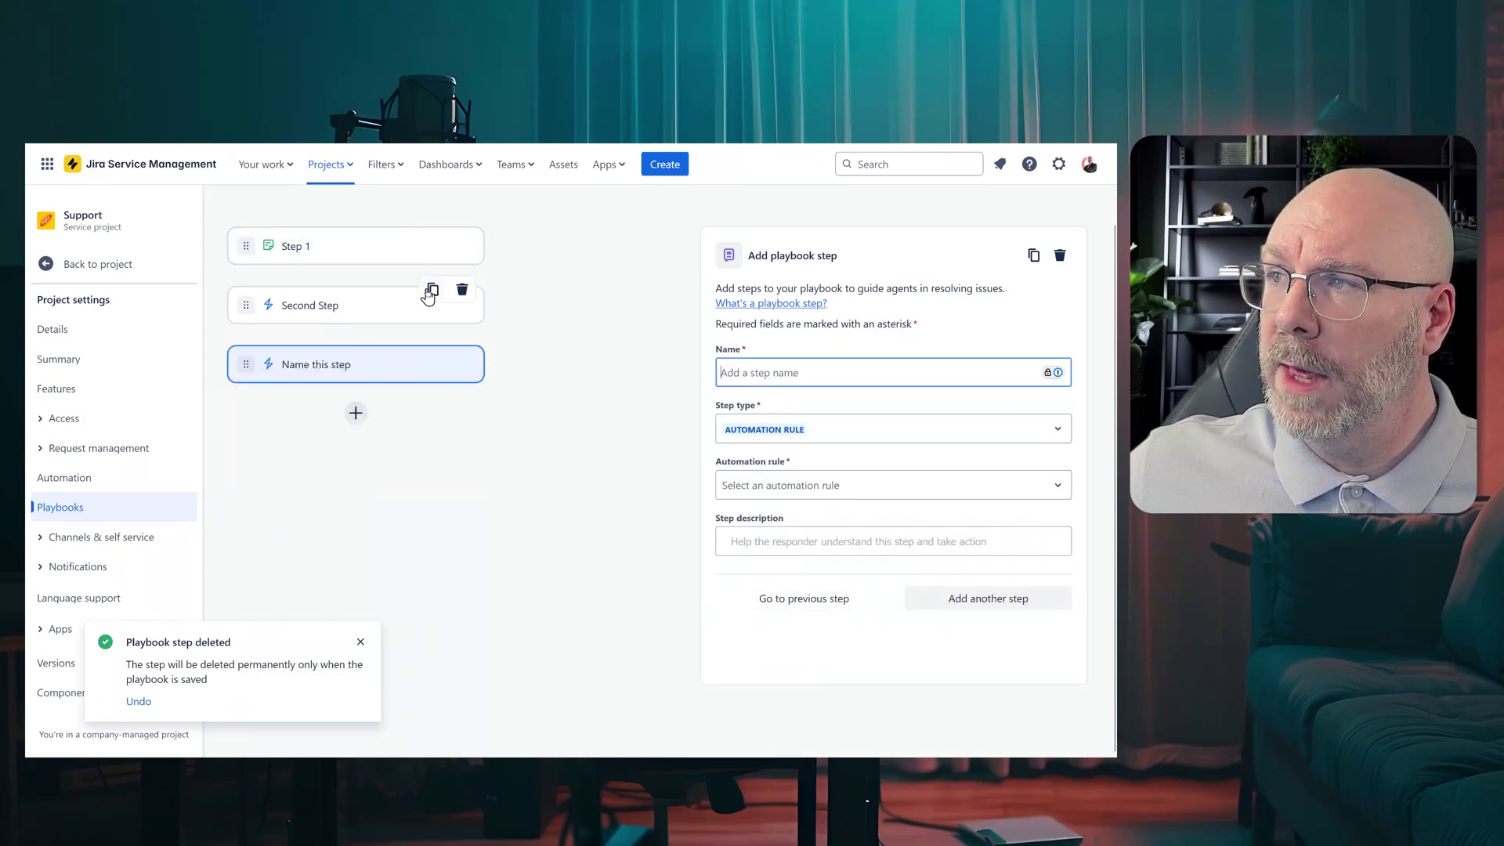
{"action": "left_click", "coordinate": [432, 290]}
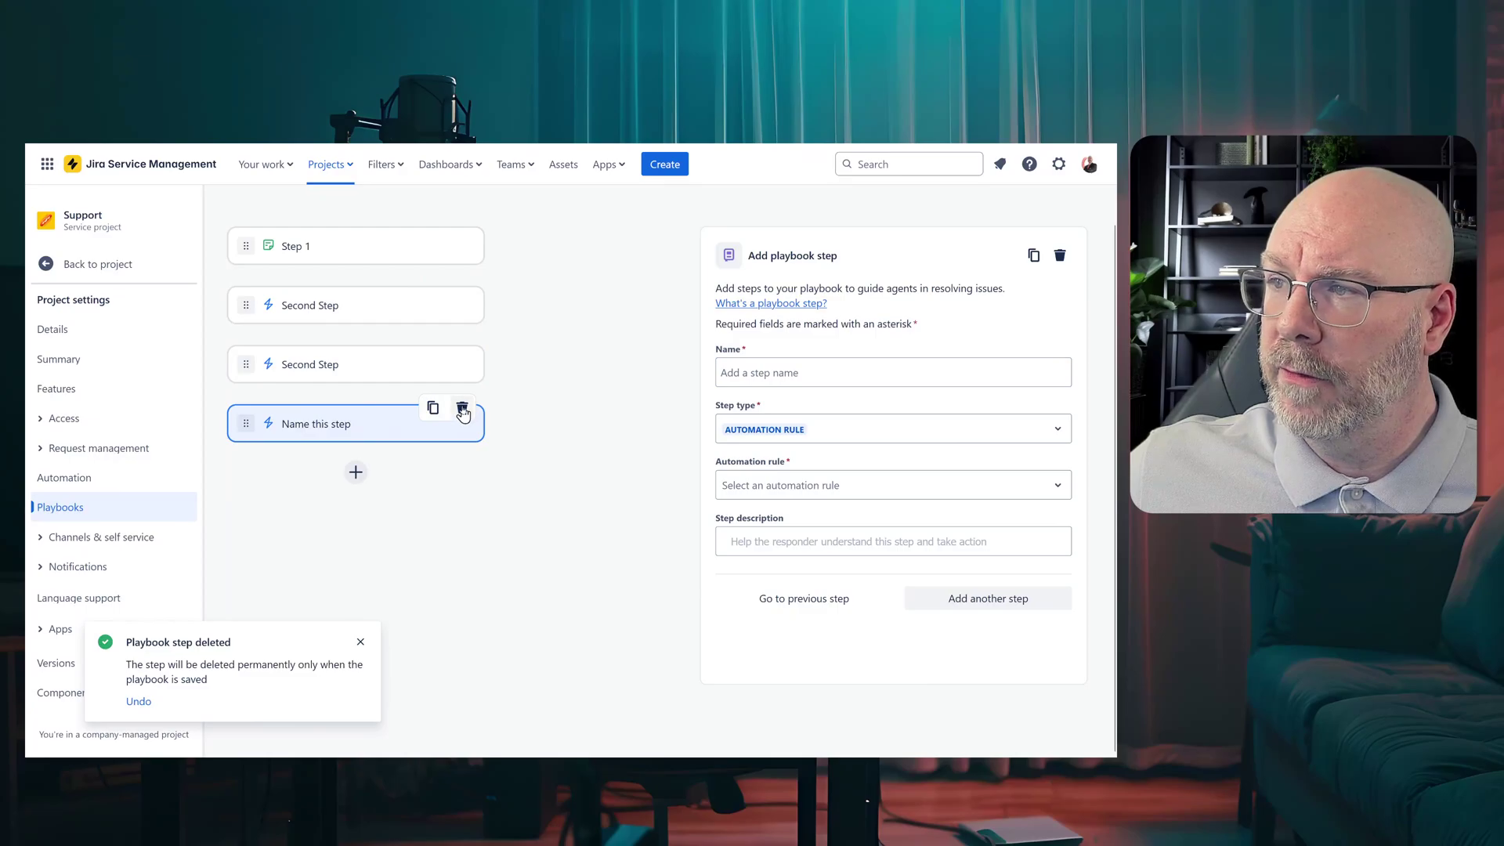
{"action": "left_click", "coordinate": [462, 408]}
{"action": "left_click", "coordinate": [462, 348]}
Step: Duplicate Step 1 three times
{"action": "left_click", "coordinate": [432, 238]}
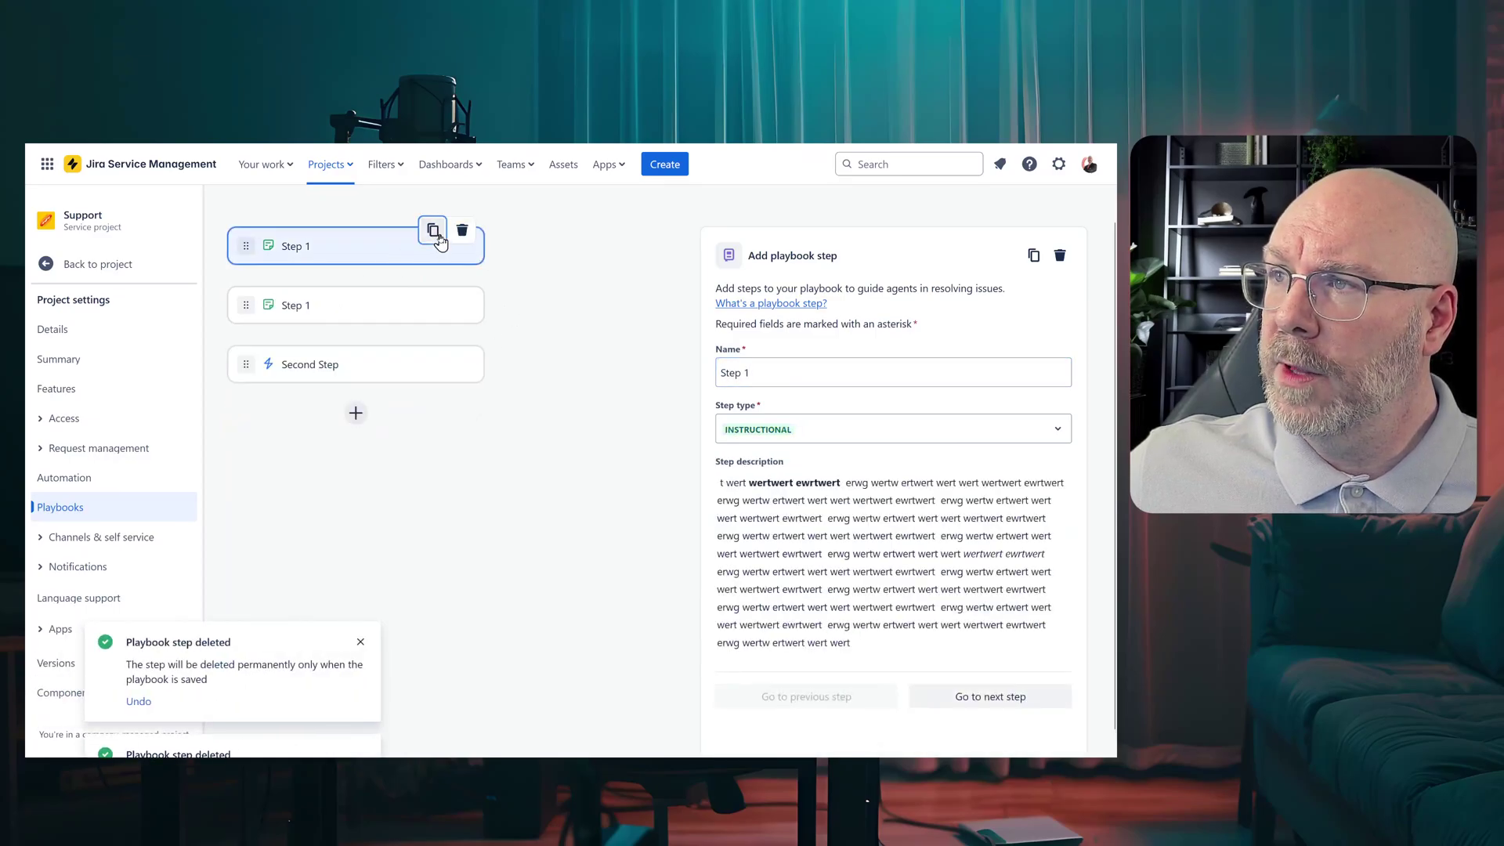
{"action": "left_click", "coordinate": [431, 238]}
{"action": "left_click", "coordinate": [432, 238]}
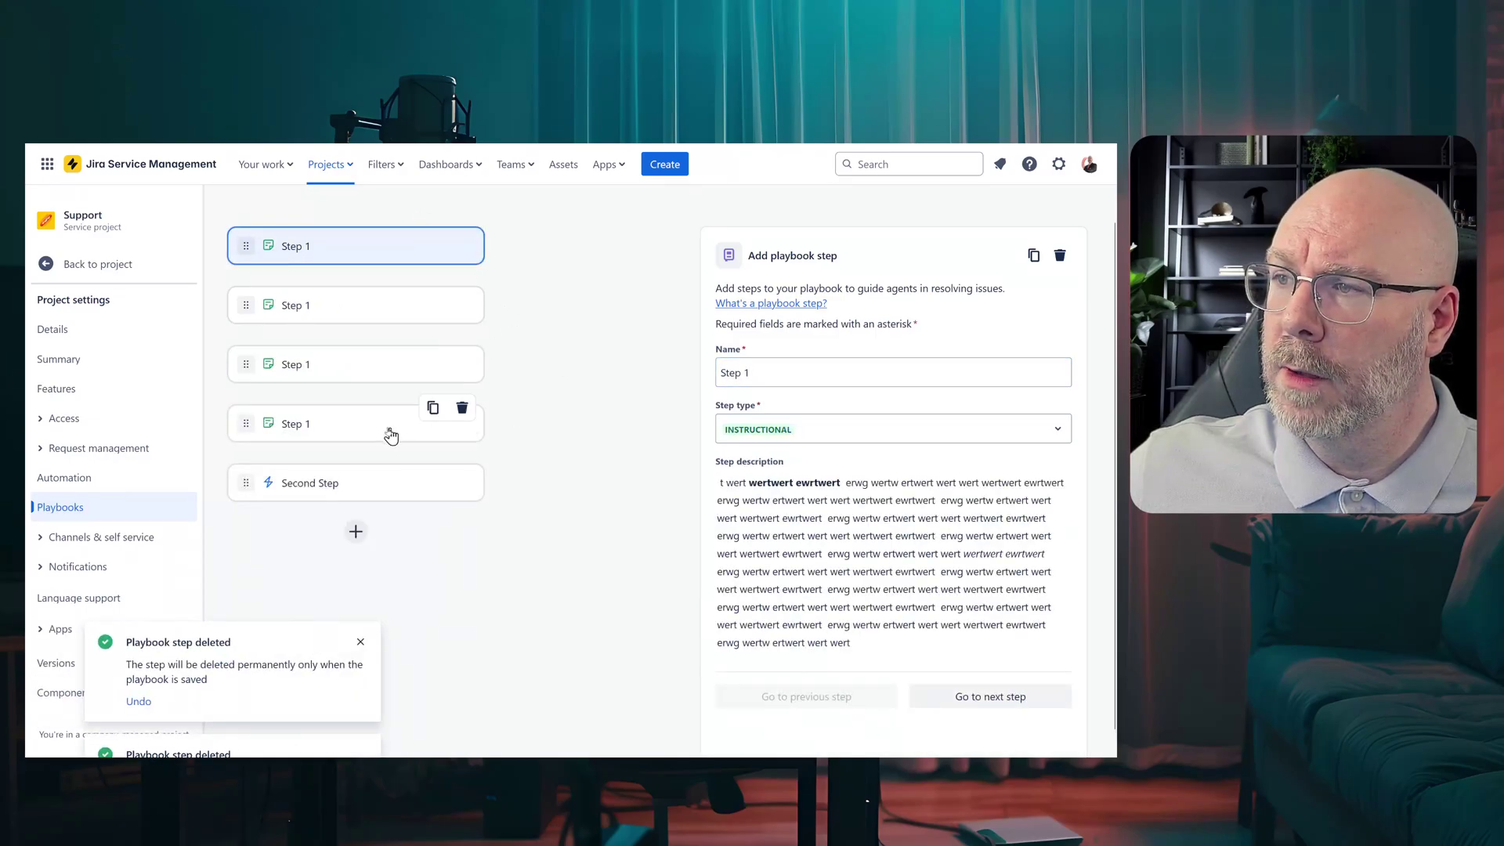
Step: Move two of the Step 1 copies below Second Step and dismiss the deletion notifications
{"action": "left_click_drag", "start_coordinate": [246, 422], "coordinate": [252, 505]}
{"action": "left_click_drag", "start_coordinate": [245, 364], "coordinate": [252, 443]}
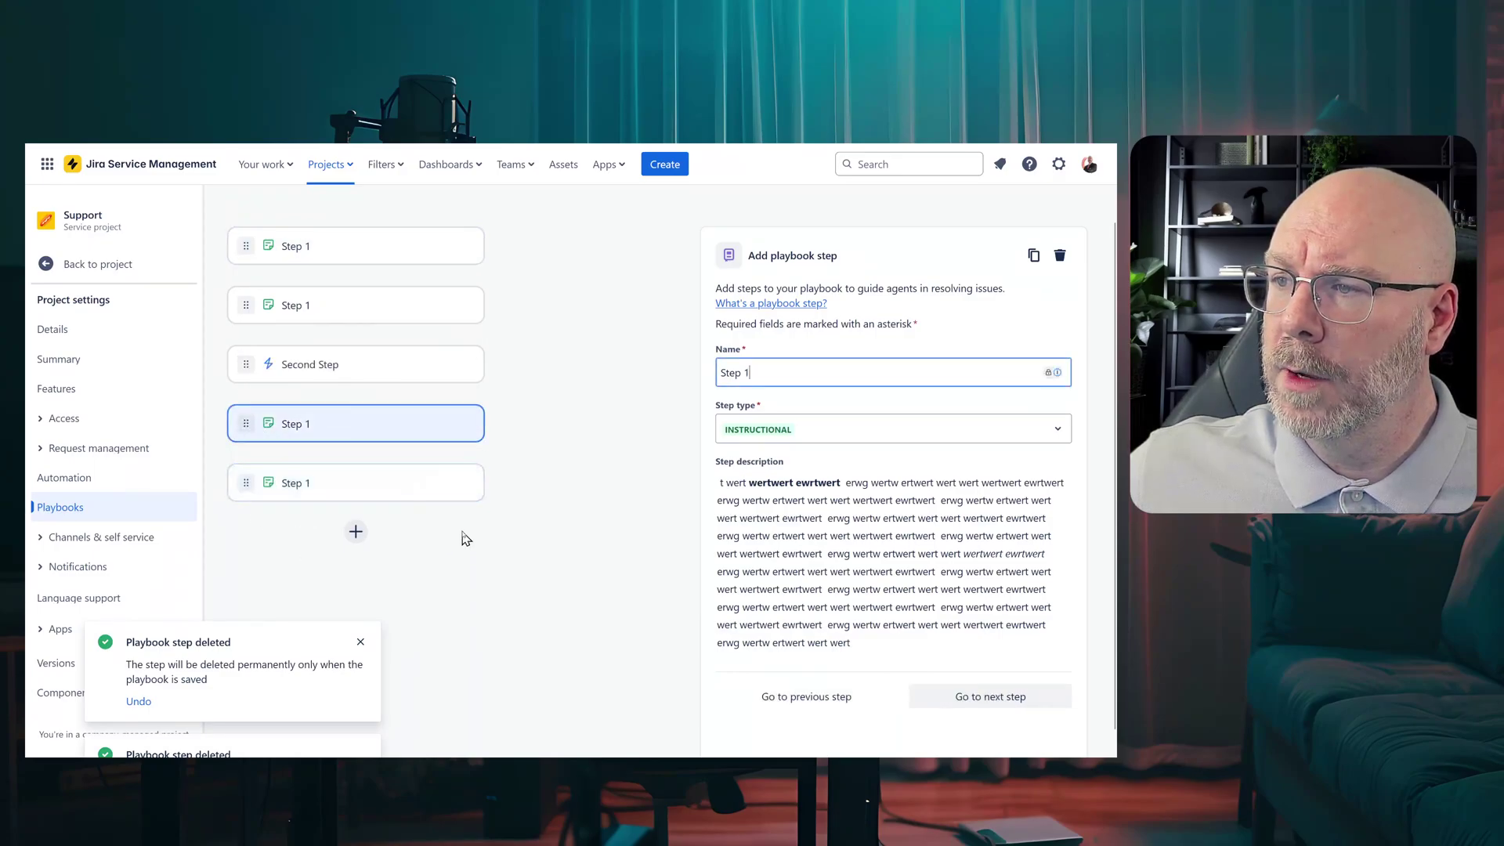
{"action": "left_click", "coordinate": [360, 643]}
{"action": "left_click", "coordinate": [365, 644]}
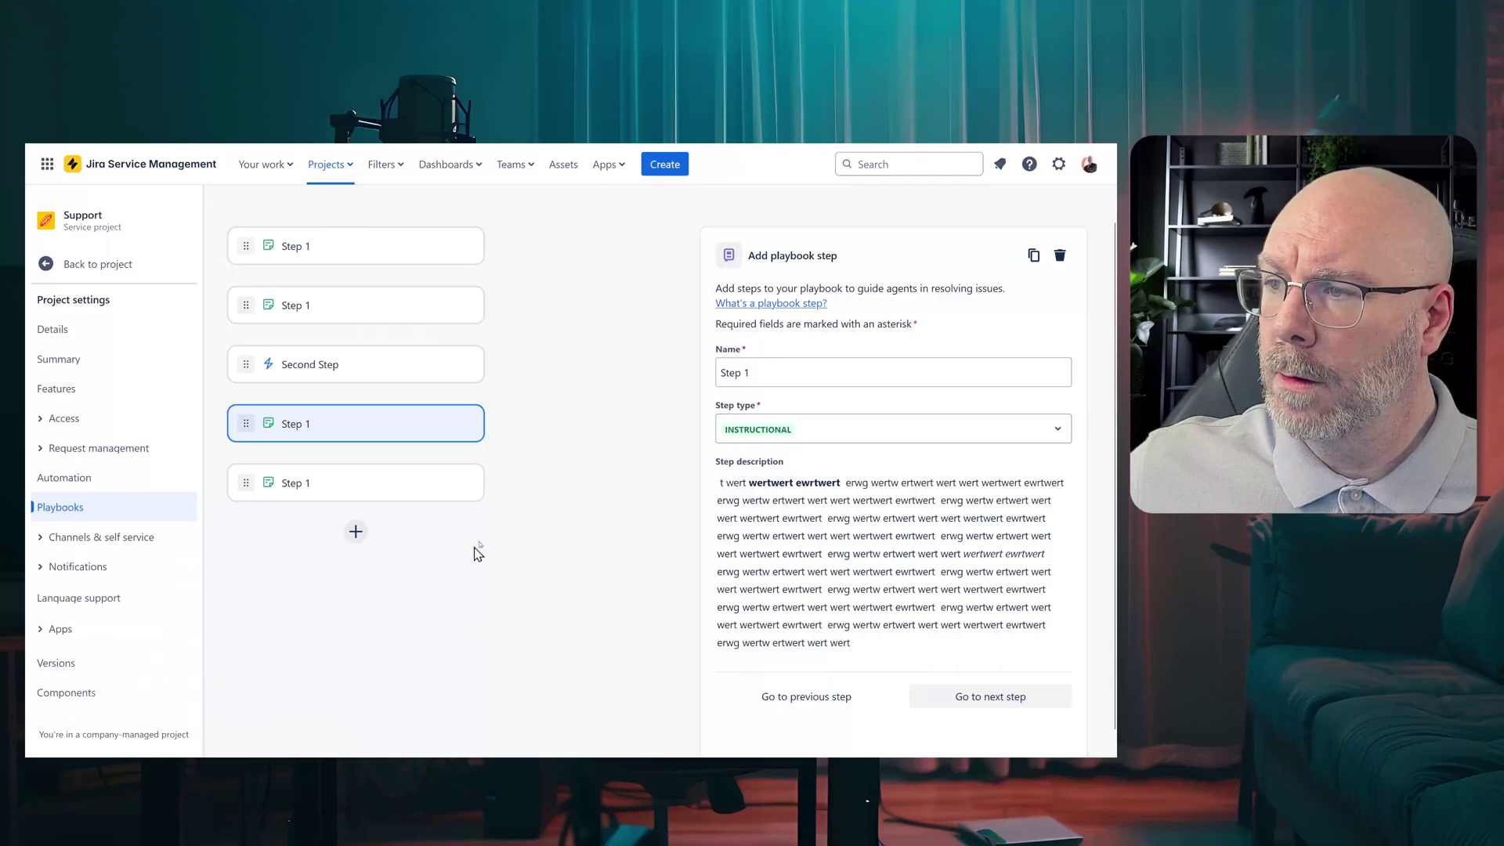
Step: Create Playbook 123 with its five steps and save it
{"action": "scroll", "coordinate": [386, 505], "scroll_direction": "up", "scroll_amount": 1}
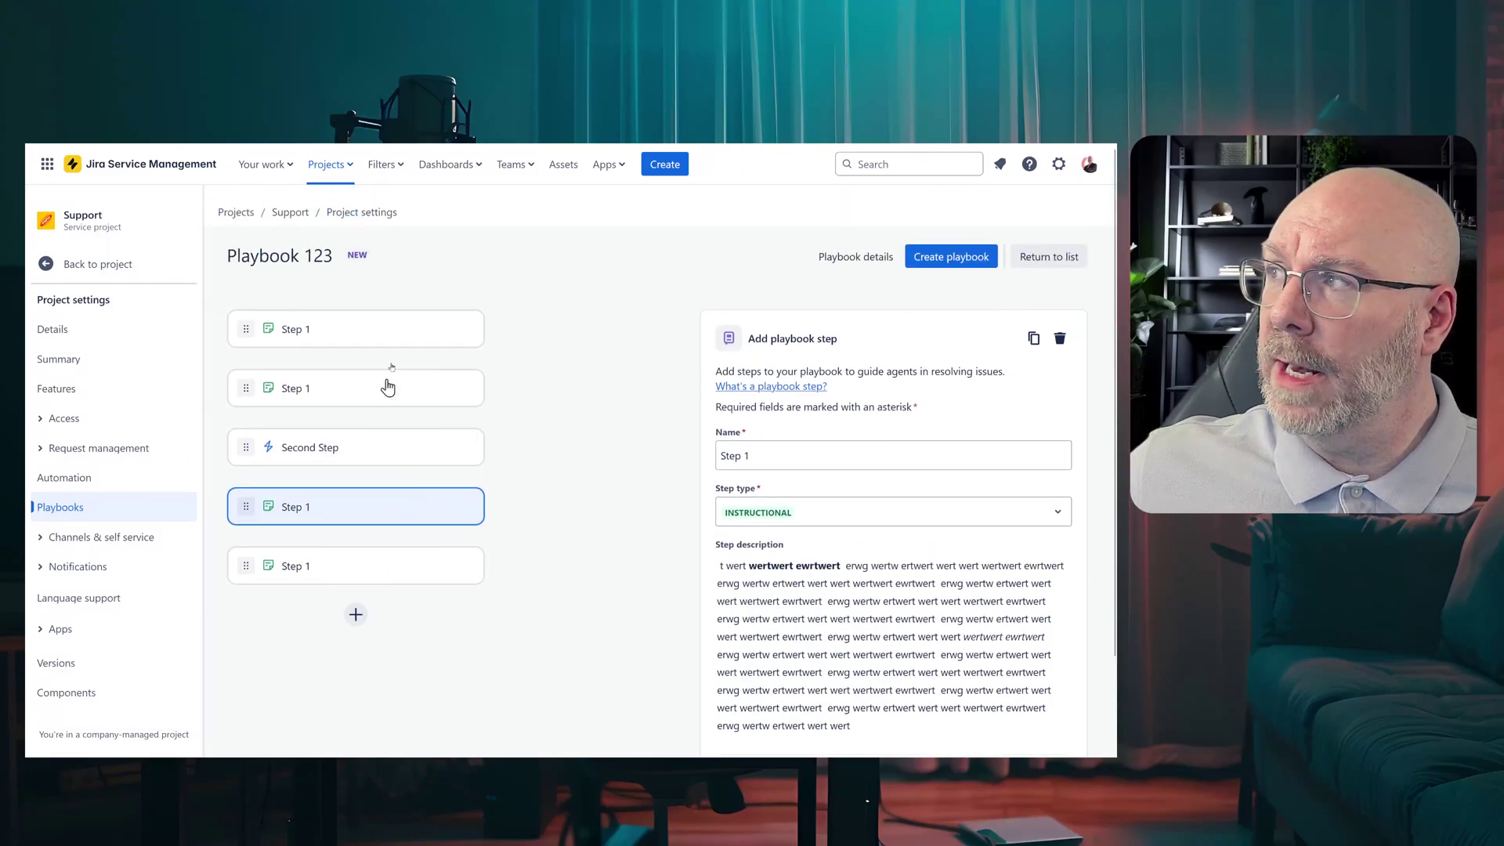
{"action": "left_click", "coordinate": [984, 266]}
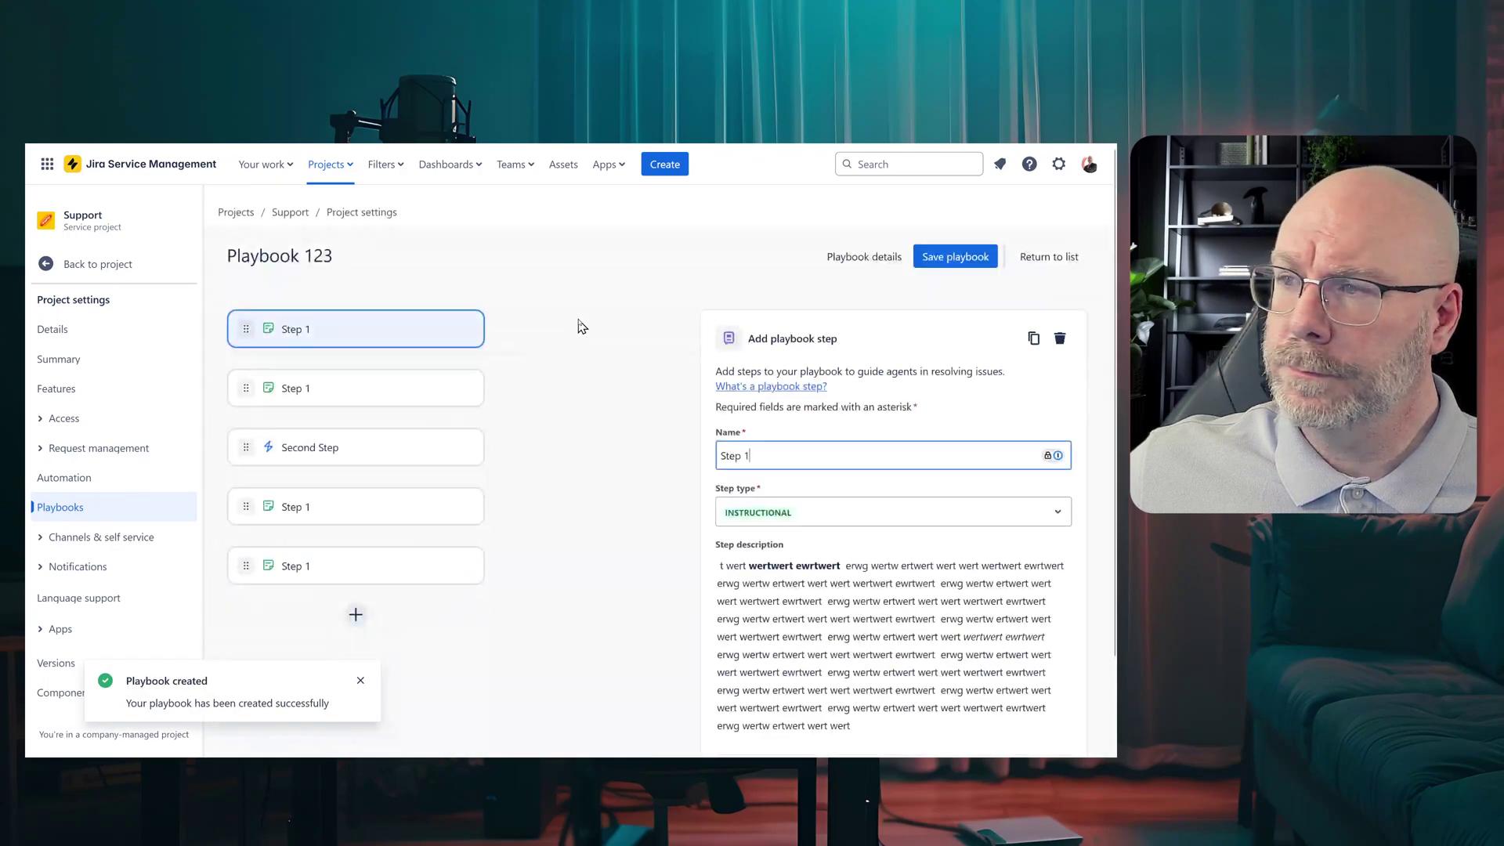
{"action": "left_click", "coordinate": [971, 264]}
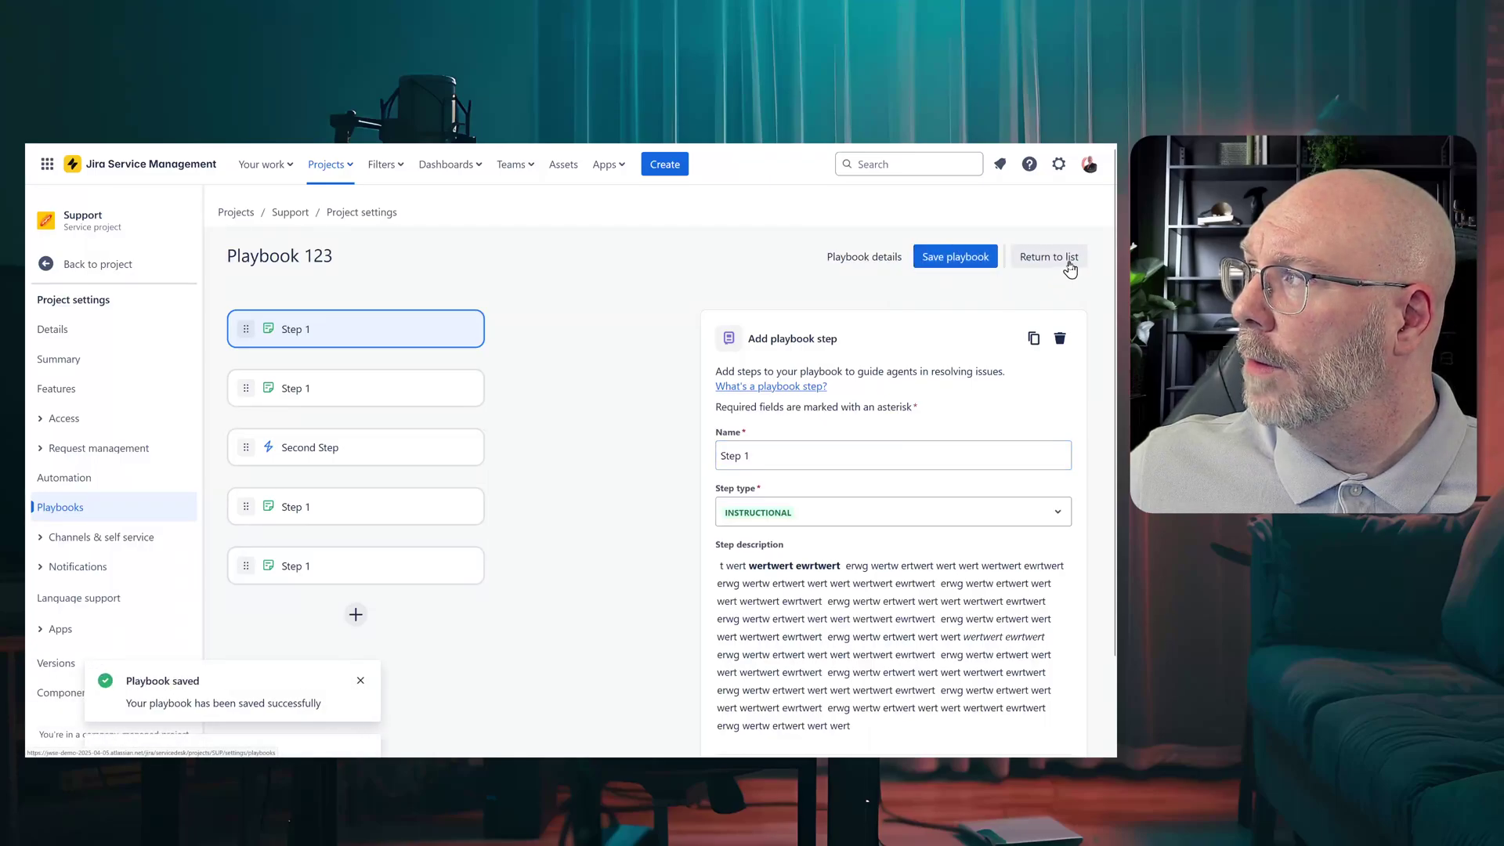
Step: Check Playbook 123 in the playbook list by opening its details, and return to the list
{"action": "left_click", "coordinate": [1066, 261]}
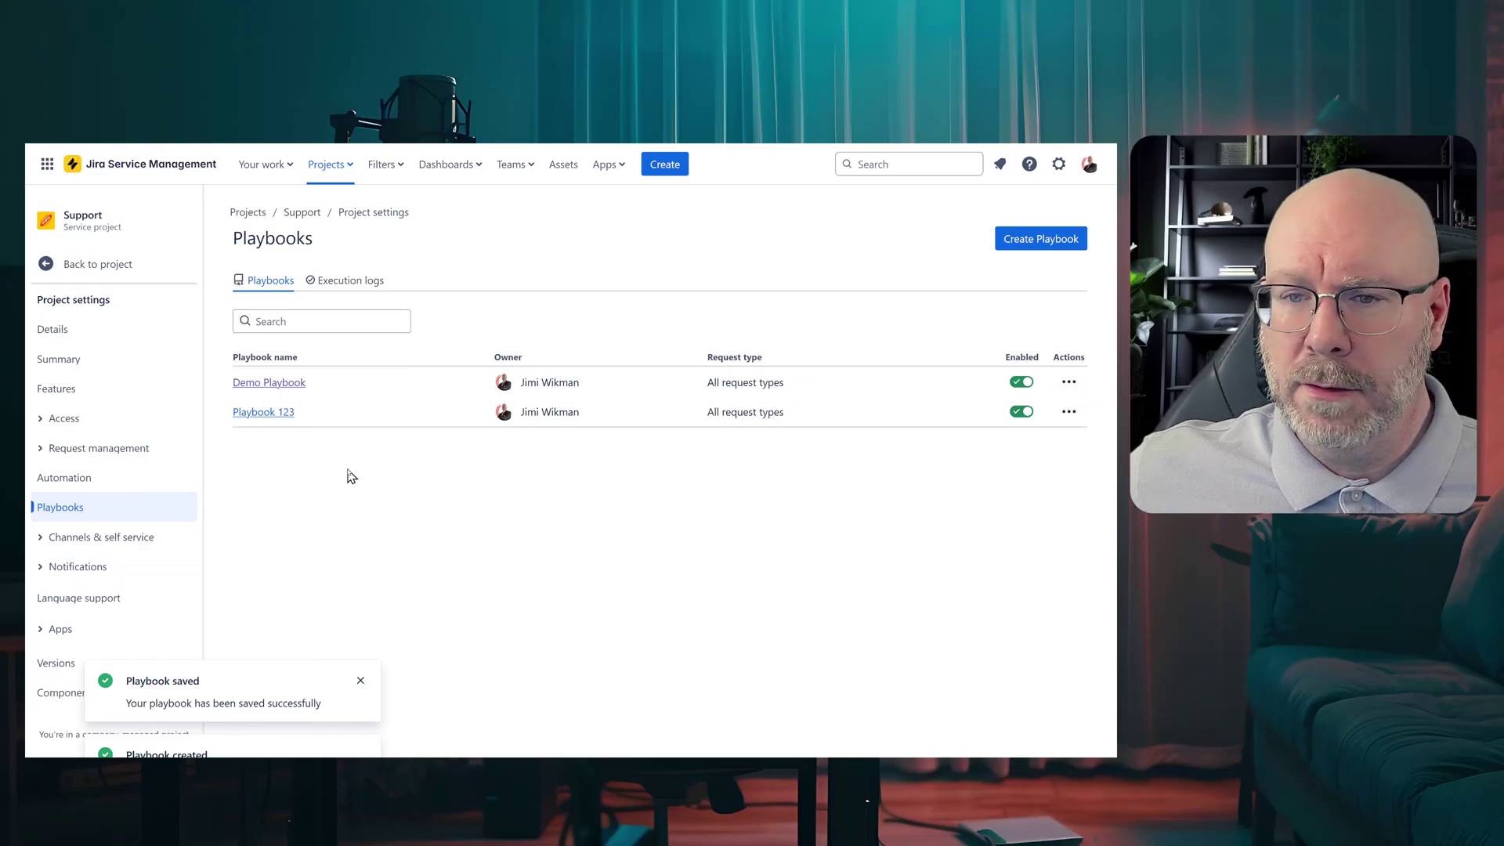
{"action": "left_click", "coordinate": [288, 414]}
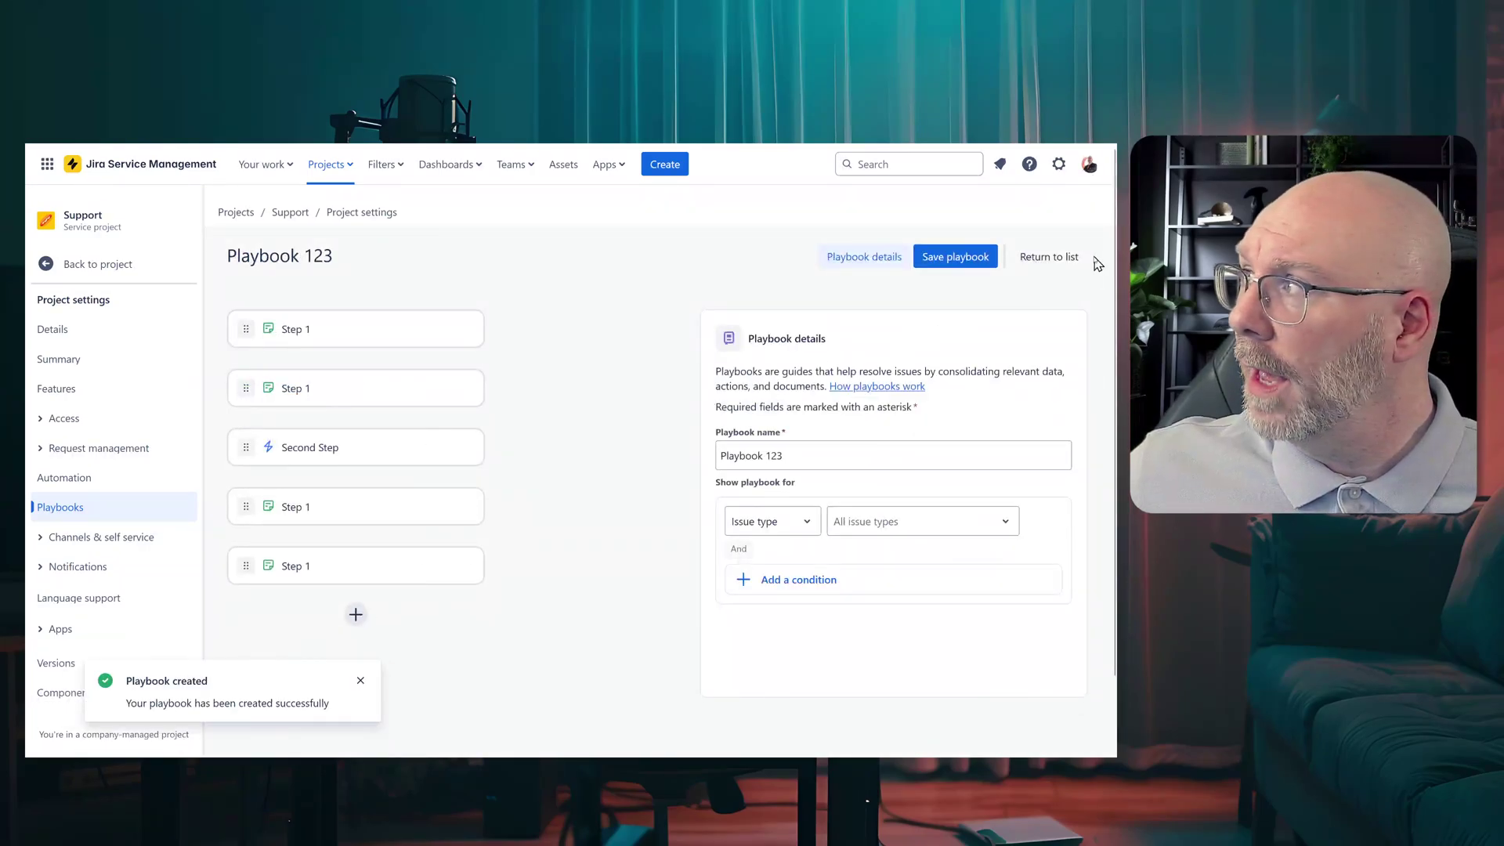
{"action": "left_click", "coordinate": [1066, 257]}
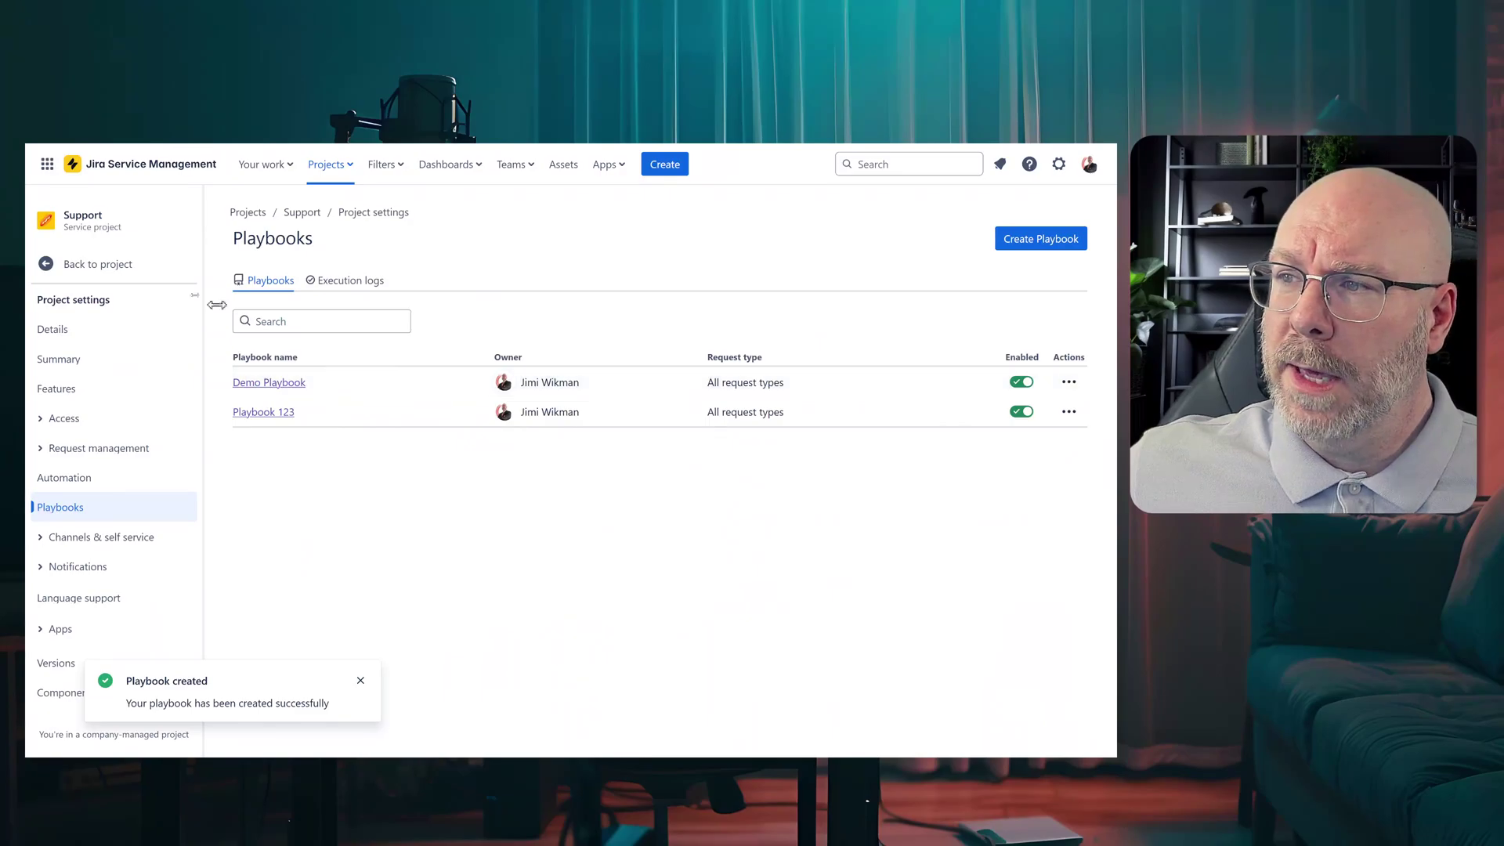
Step: Open Example Ticket from the project's queue and expand Playbook 123 in its playbooks to review the steps
{"action": "left_click", "coordinate": [110, 267]}
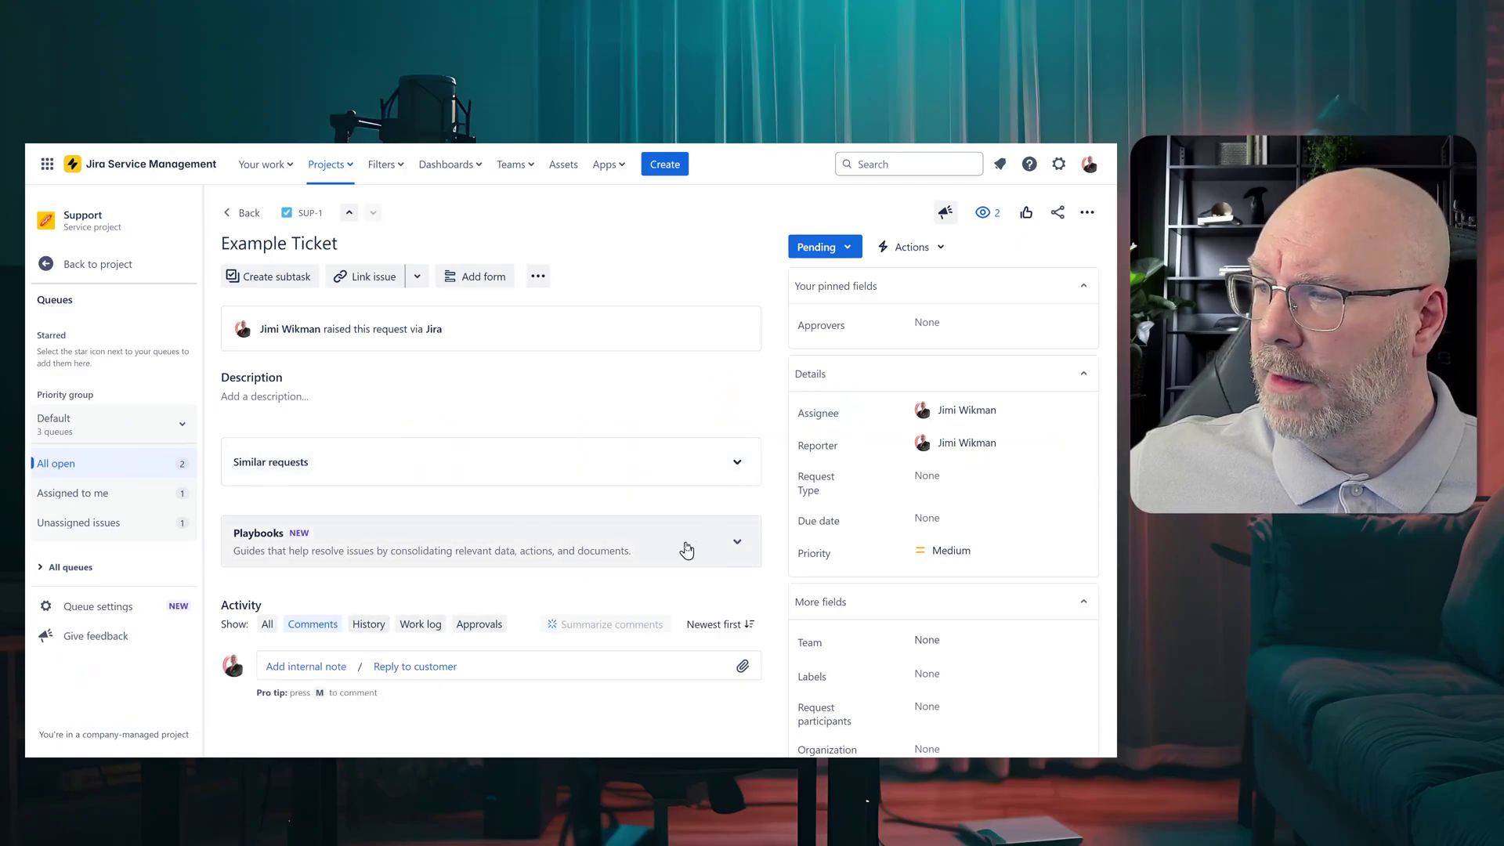
{"action": "left_click", "coordinate": [744, 547]}
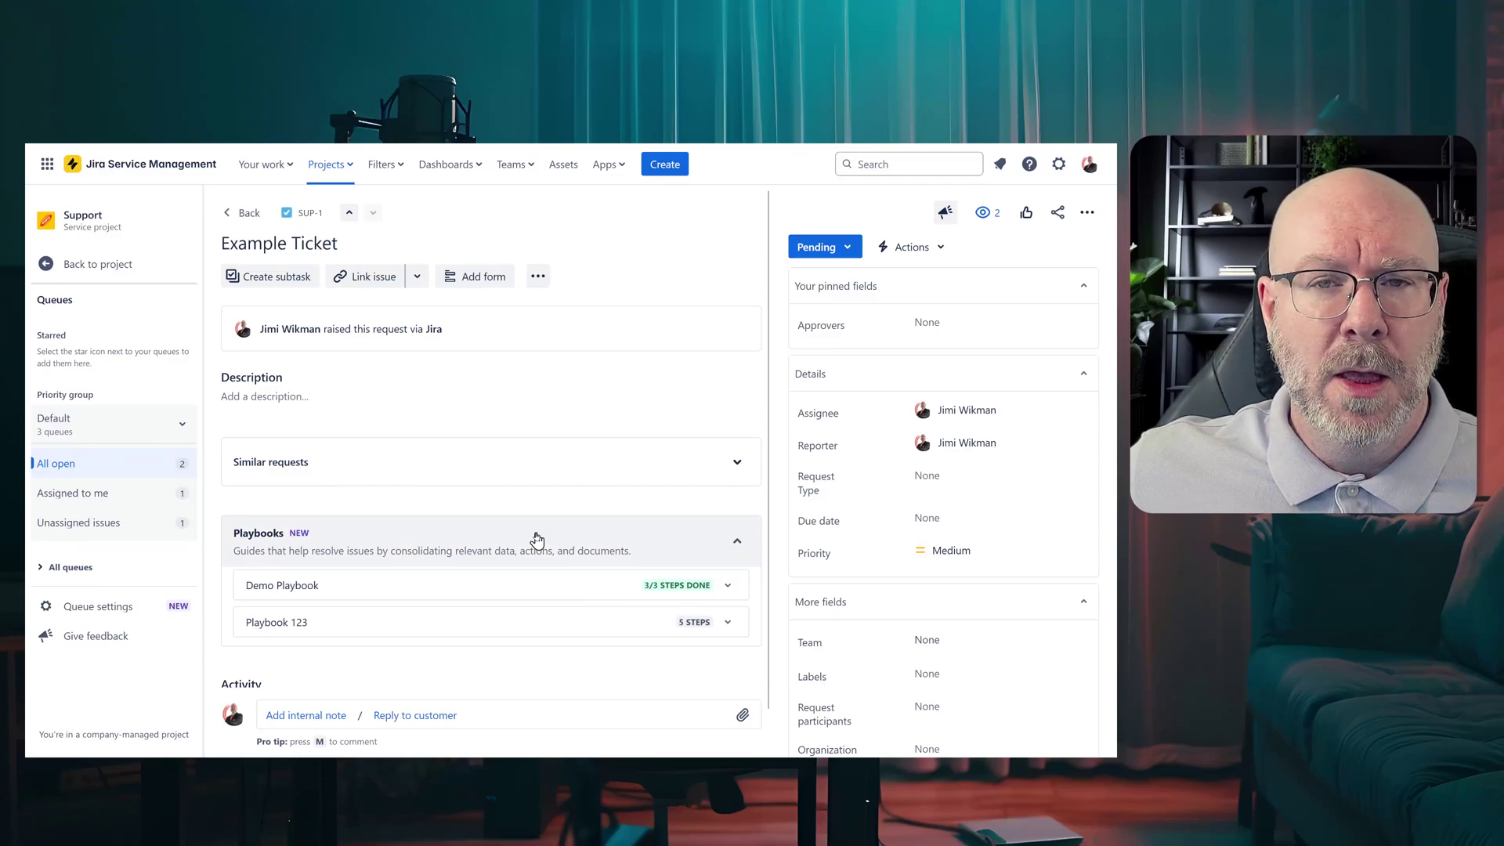
{"action": "left_click", "coordinate": [728, 621]}
{"action": "scroll", "coordinate": [678, 473], "scroll_direction": "down", "scroll_amount": 5}
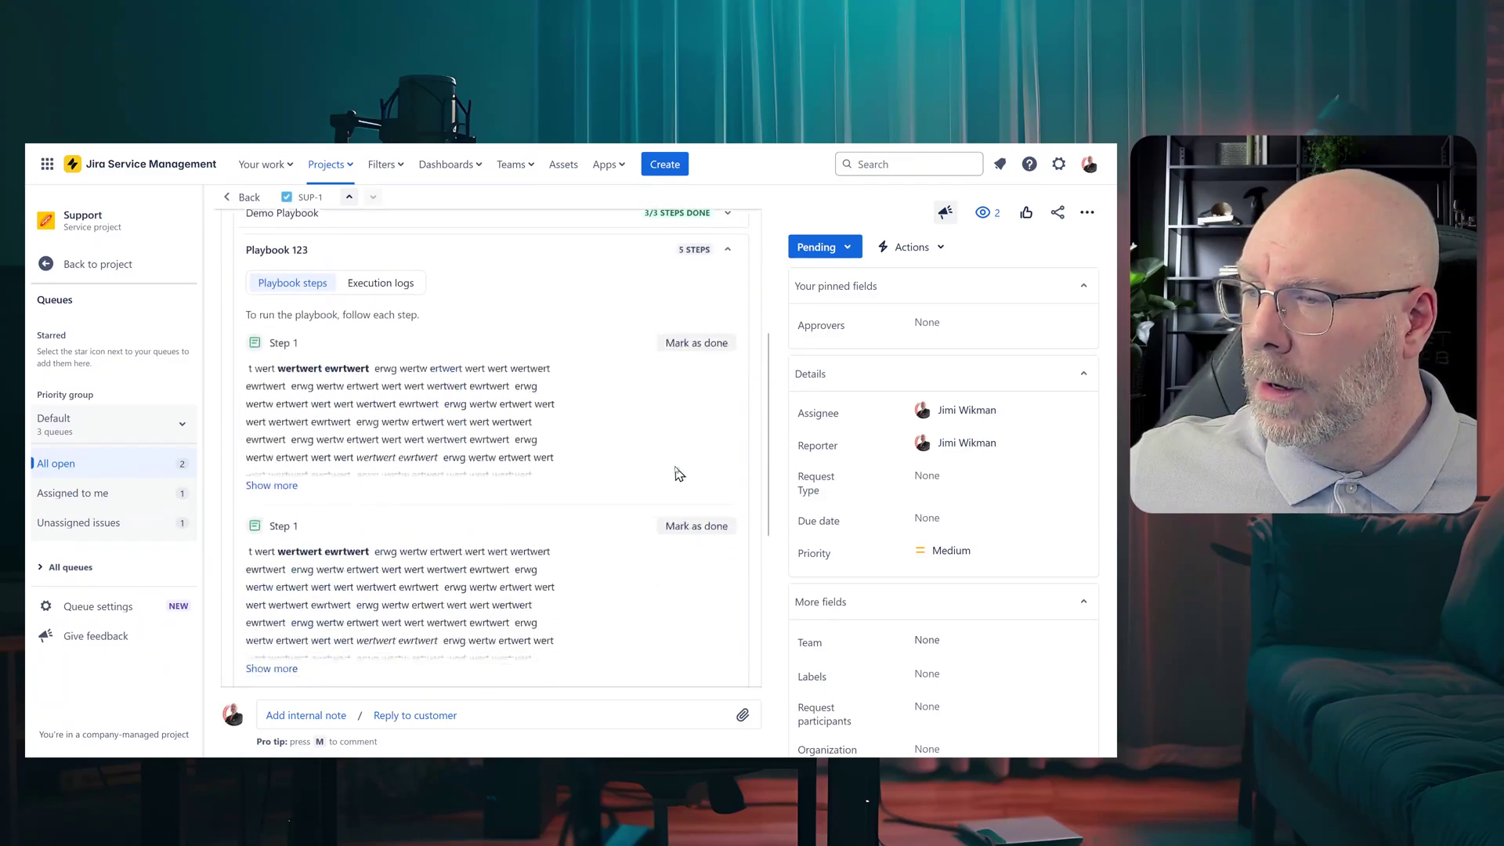
{"action": "scroll", "coordinate": [612, 467], "scroll_direction": "up", "scroll_amount": 1}
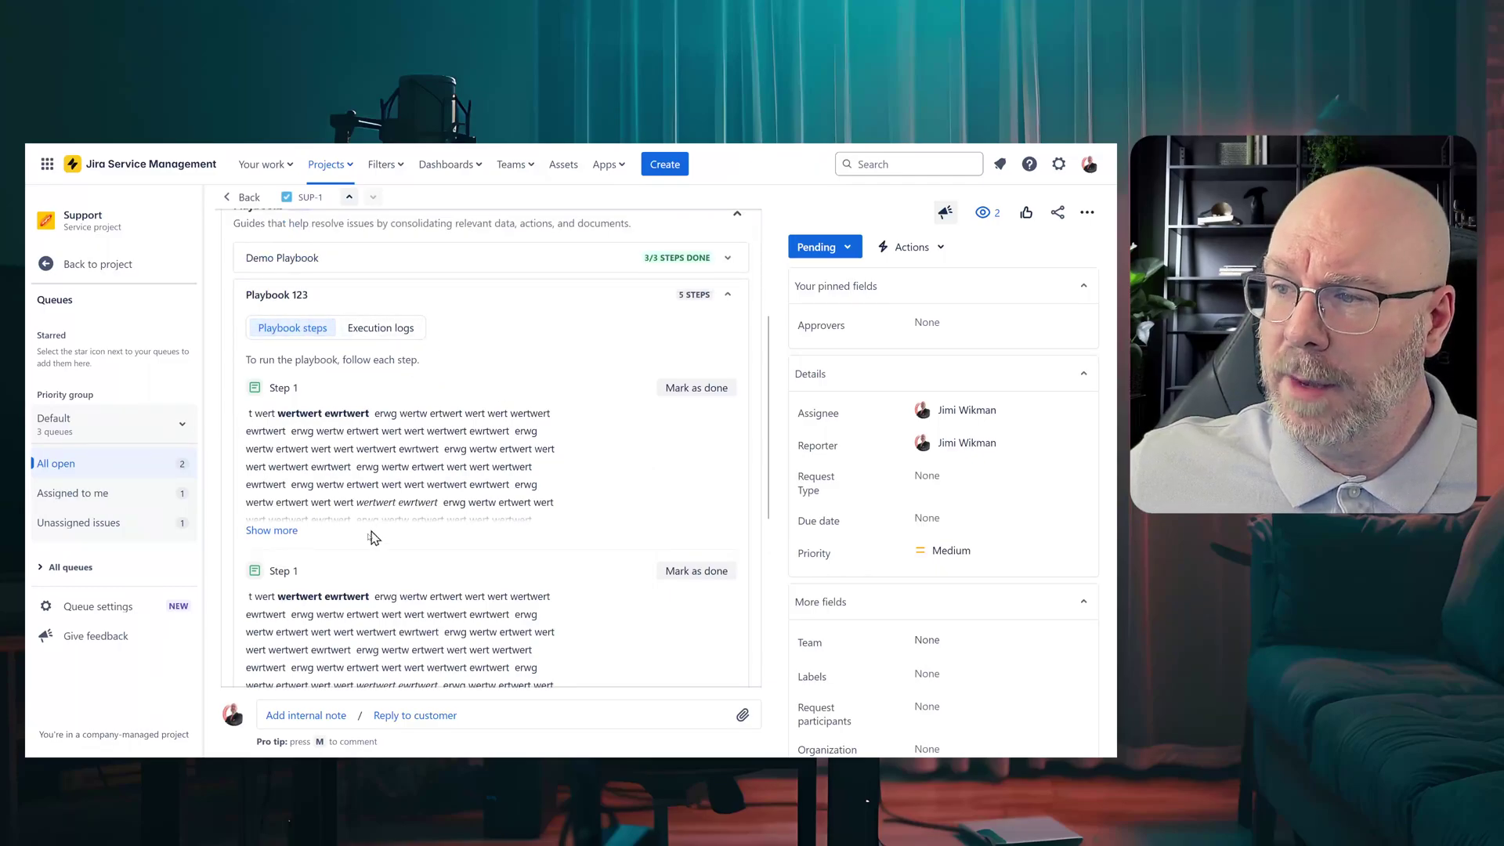
{"action": "scroll", "coordinate": [376, 588], "scroll_direction": "down", "scroll_amount": 8}
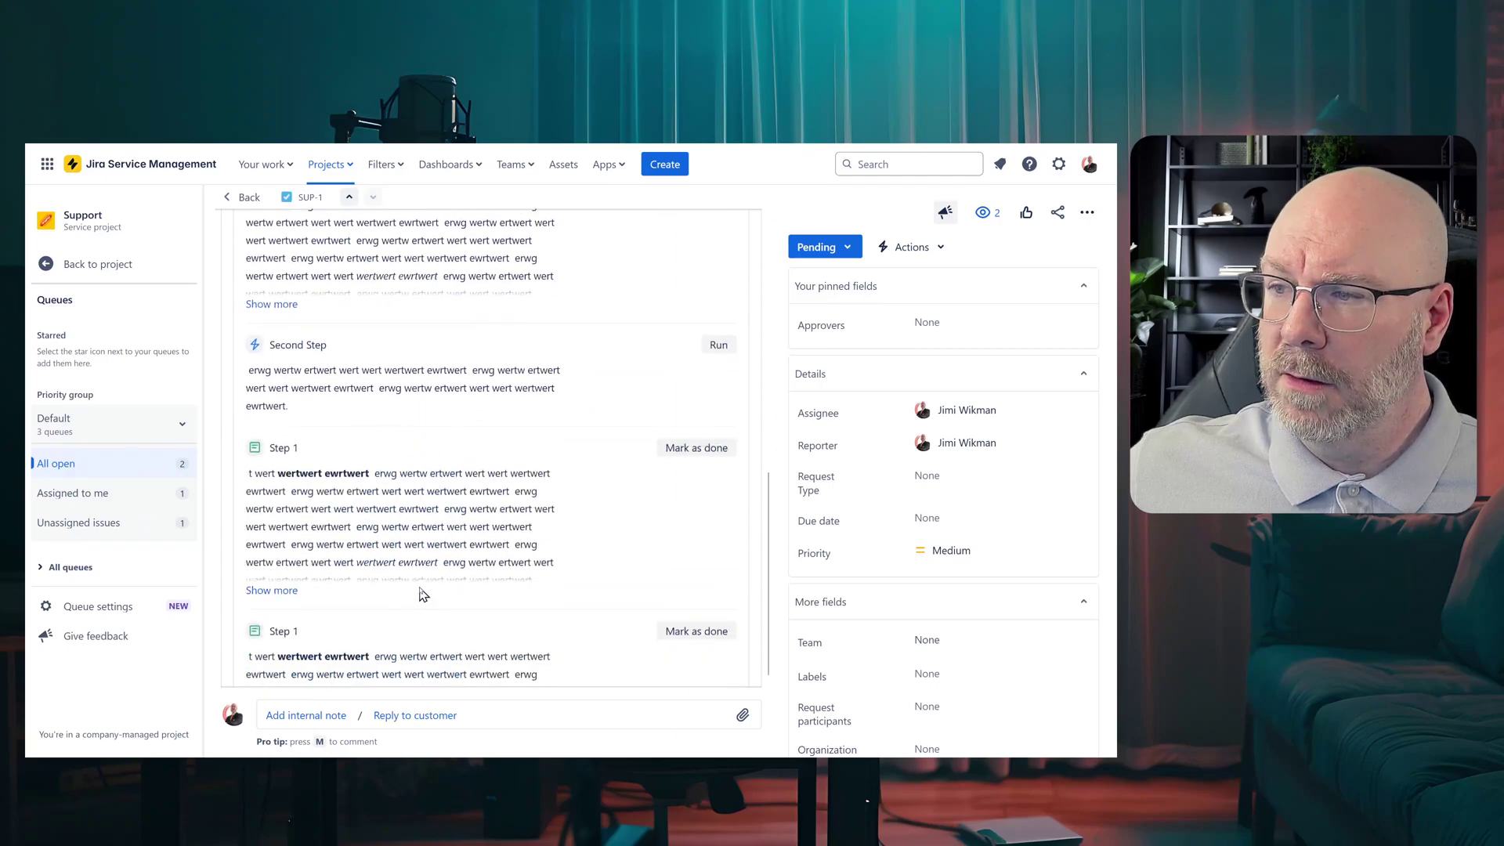
{"action": "scroll", "coordinate": [419, 586], "scroll_direction": "up", "scroll_amount": 8}
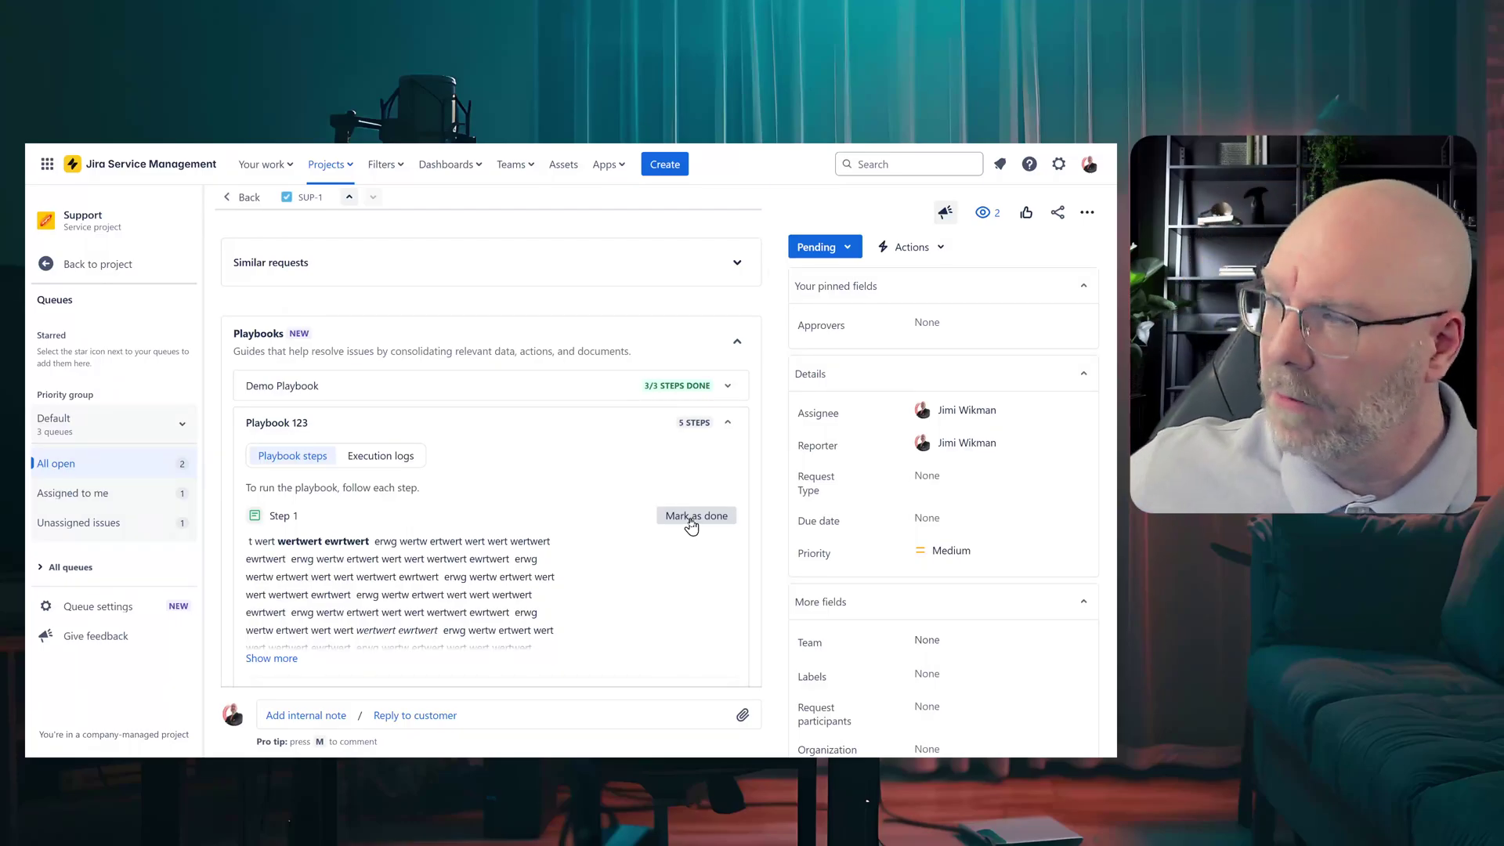
Step: Mark the first Step 1 of Playbook 123 as done, checking the execution logs before and after
{"action": "left_click", "coordinate": [384, 461]}
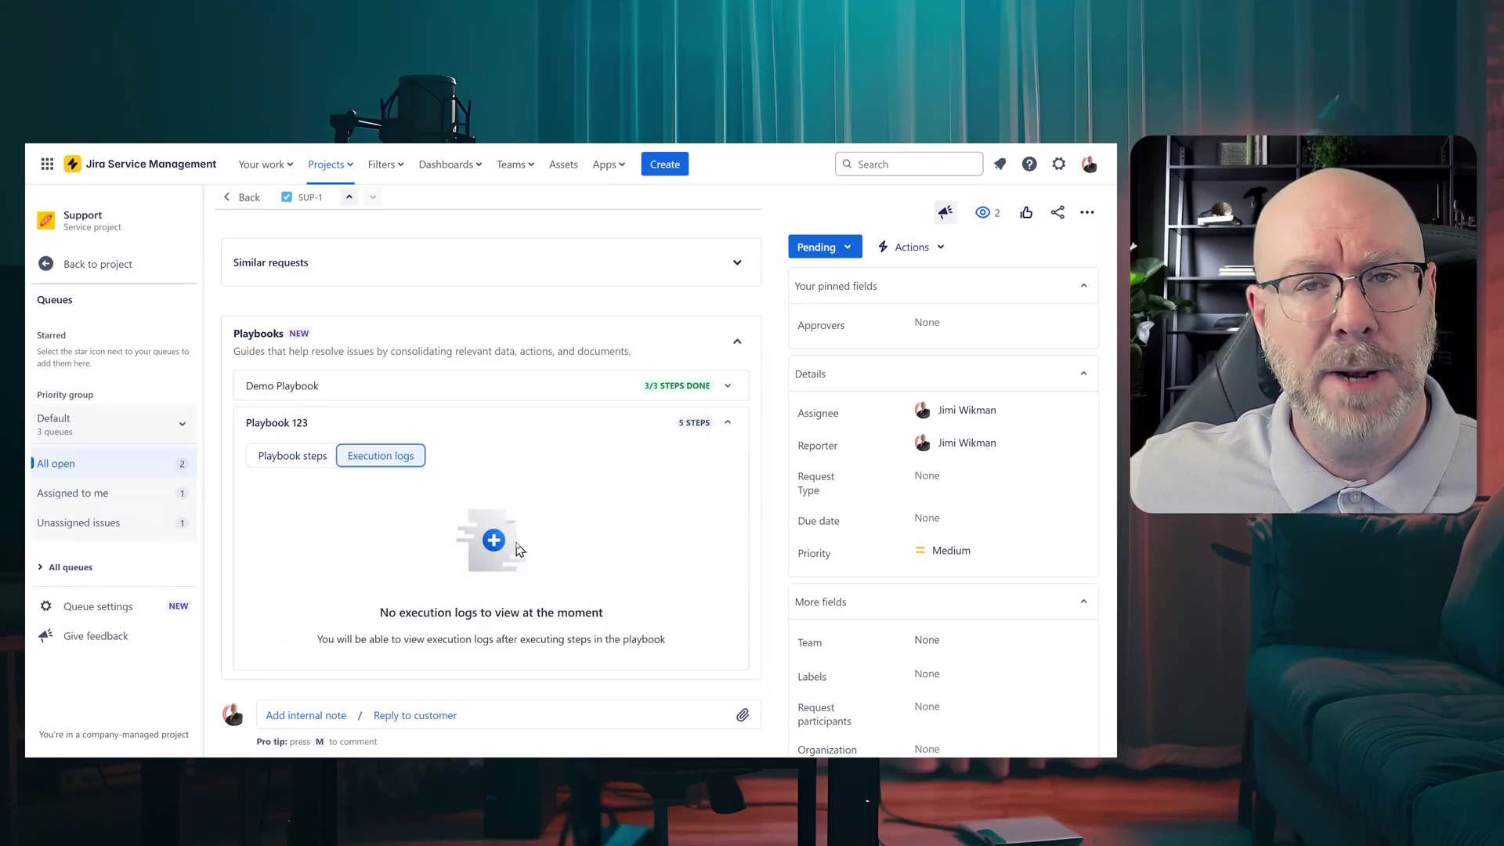
{"action": "left_click", "coordinate": [306, 457]}
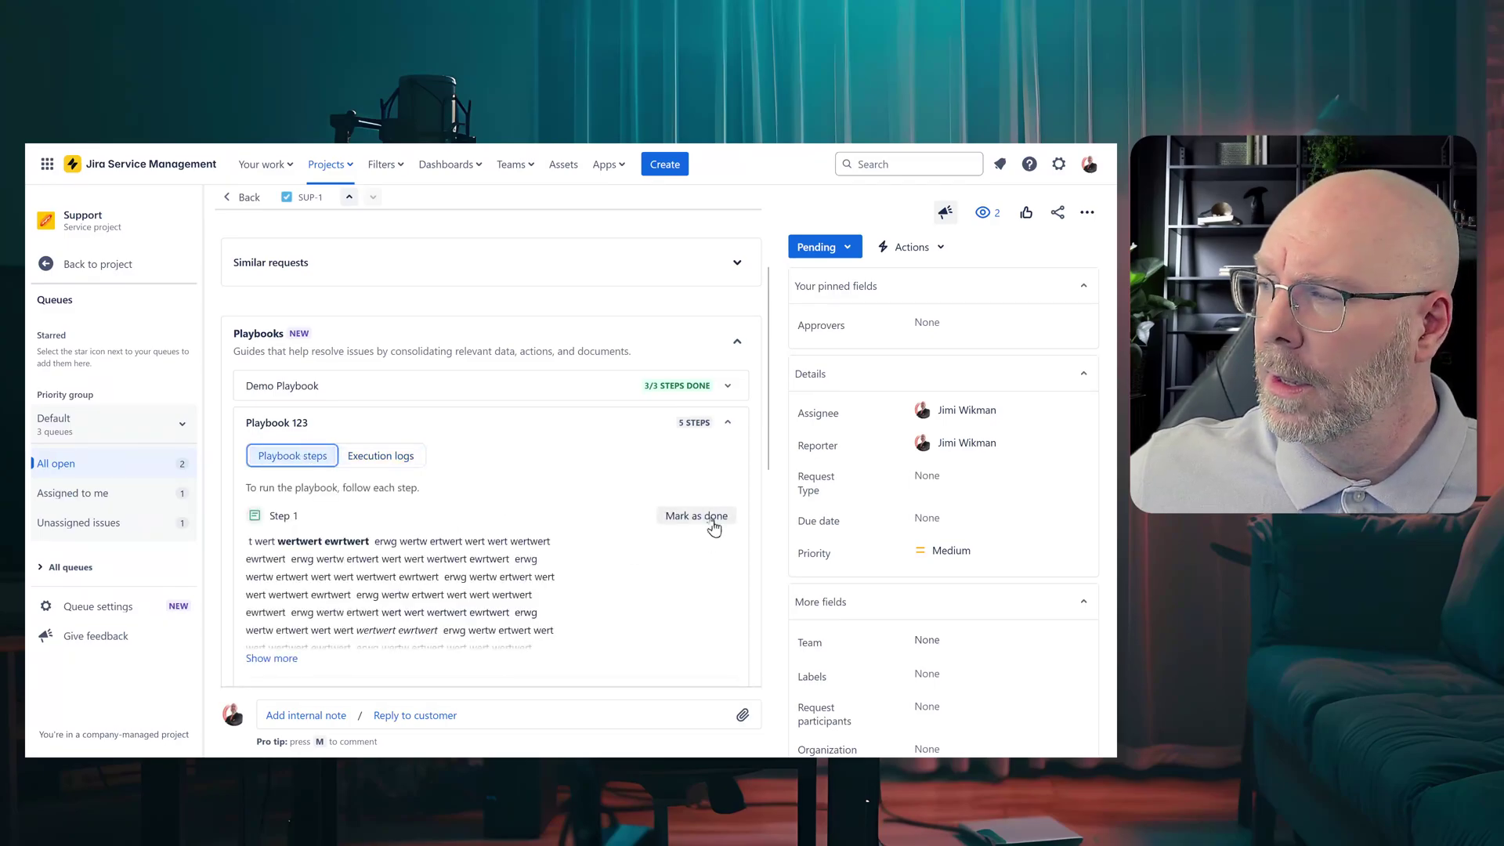
{"action": "left_click", "coordinate": [683, 518]}
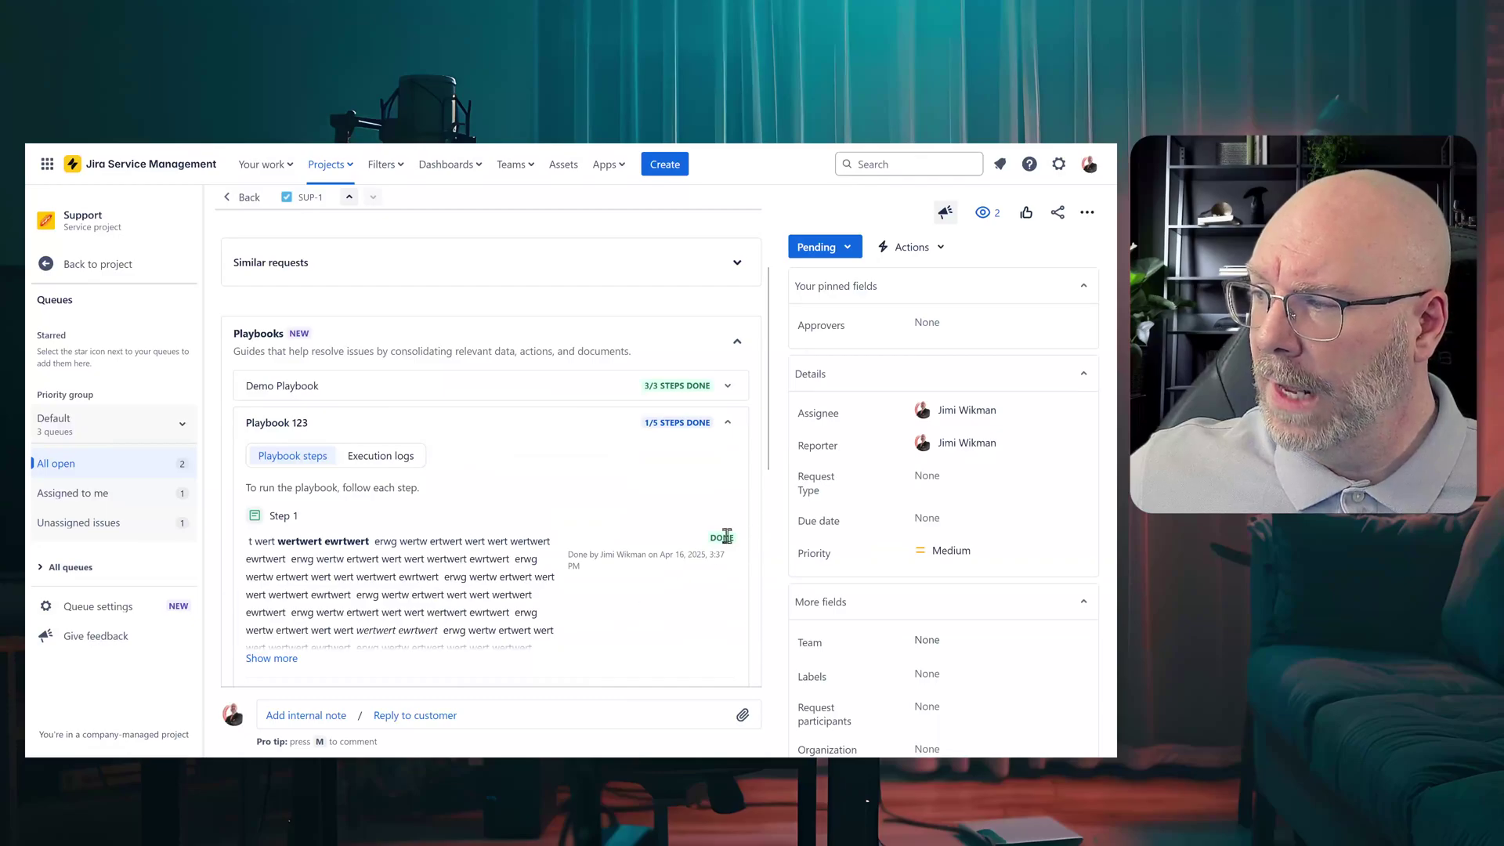
{"action": "left_click_drag", "start_coordinate": [586, 576], "coordinate": [568, 555]}
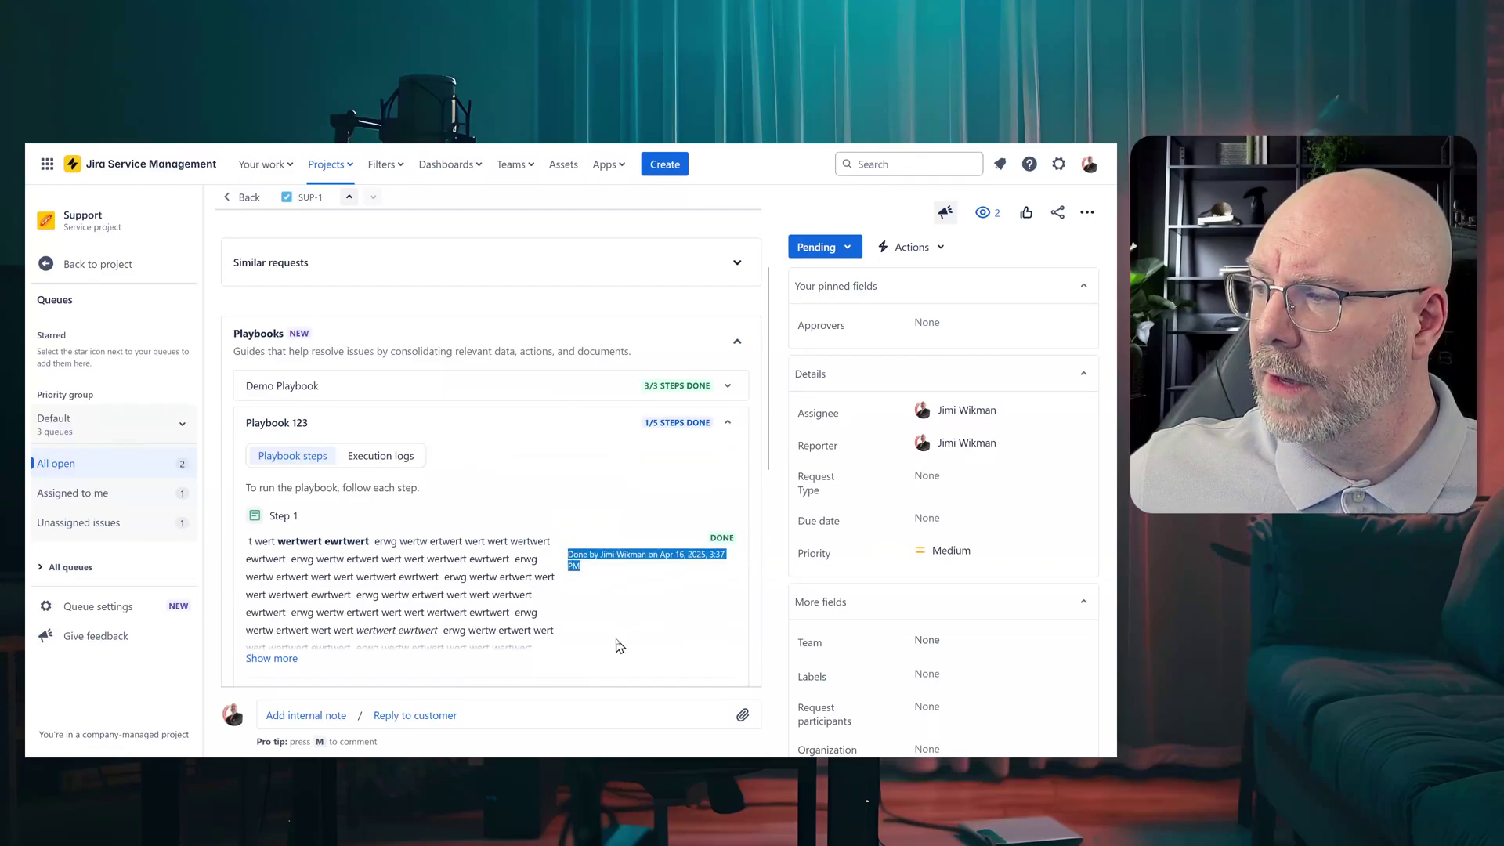
{"action": "left_click", "coordinate": [381, 457]}
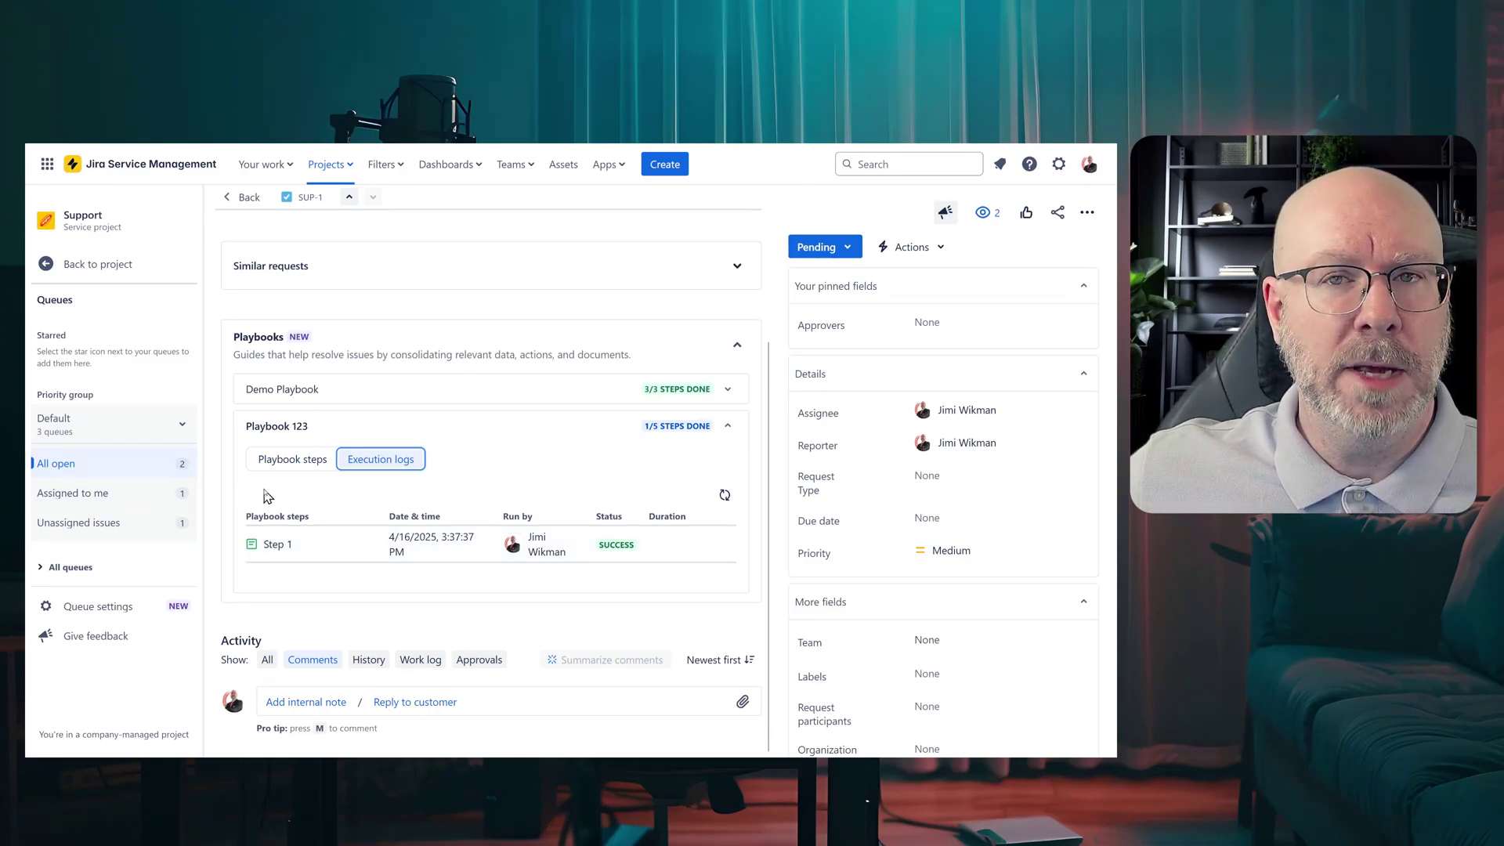
{"action": "left_click", "coordinate": [295, 460]}
Step: Expand and collapse the first step's full text, and mark the three remaining Step 1 entries as done
{"action": "scroll", "coordinate": [631, 489], "scroll_direction": "down", "scroll_amount": 3}
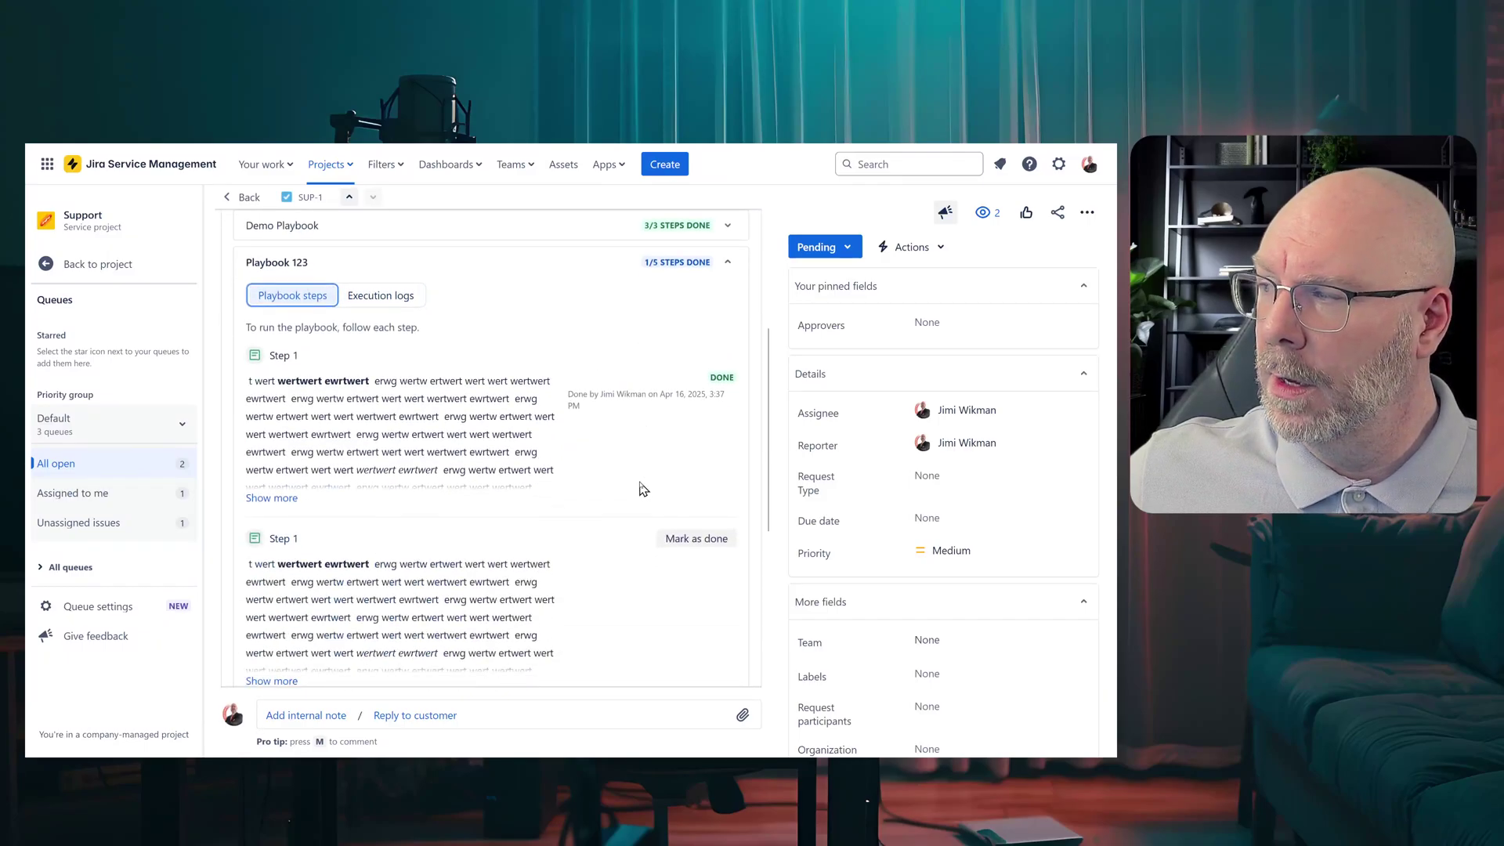
{"action": "scroll", "coordinate": [642, 490], "scroll_direction": "down", "scroll_amount": 1}
{"action": "left_click", "coordinate": [287, 417]}
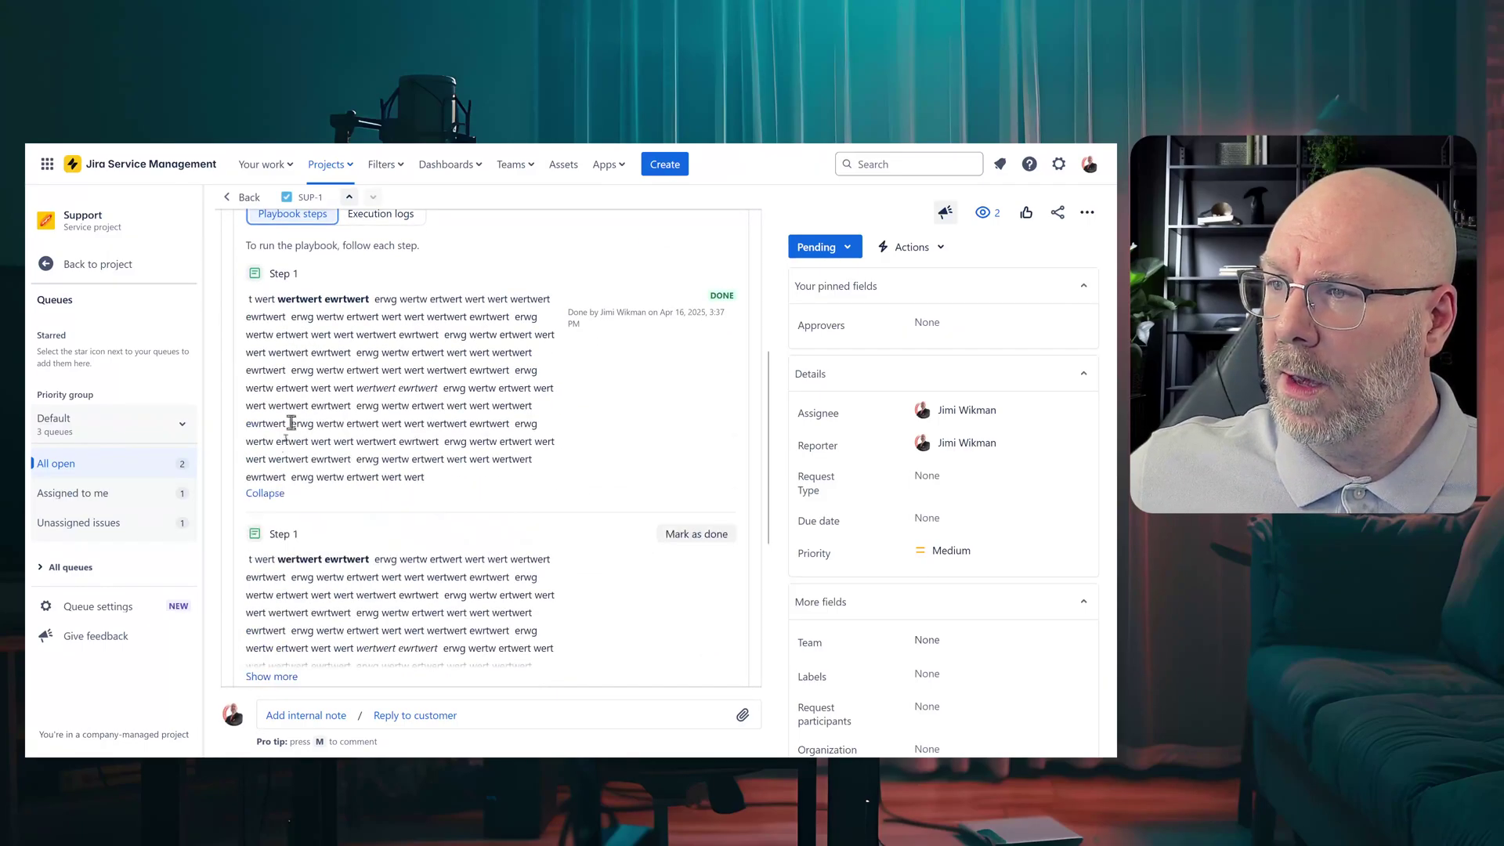
{"action": "left_click", "coordinate": [273, 493]}
{"action": "left_click", "coordinate": [723, 472]}
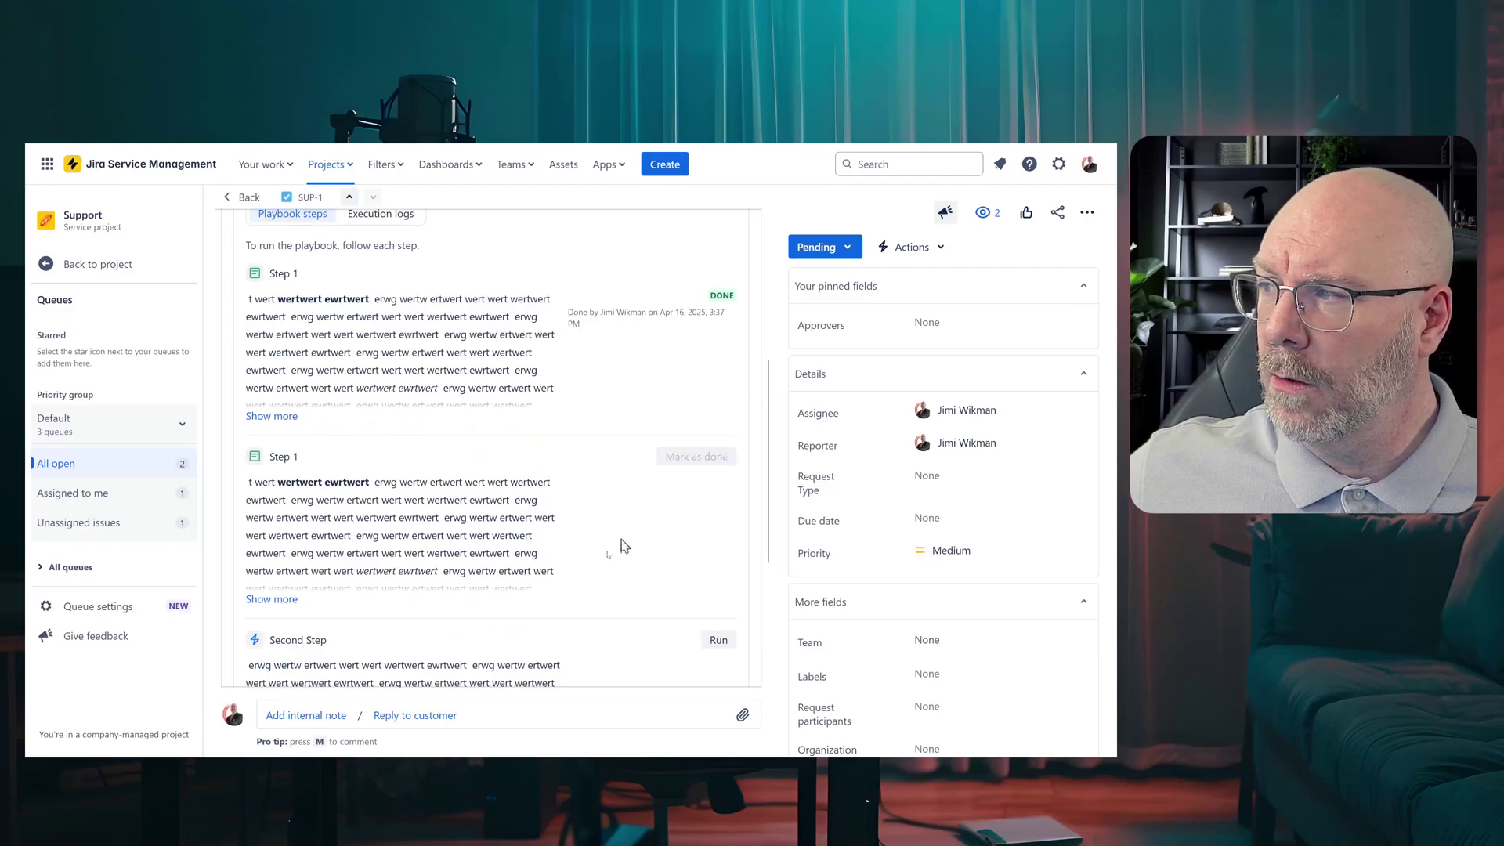
{"action": "scroll", "coordinate": [588, 447], "scroll_direction": "down", "scroll_amount": 4}
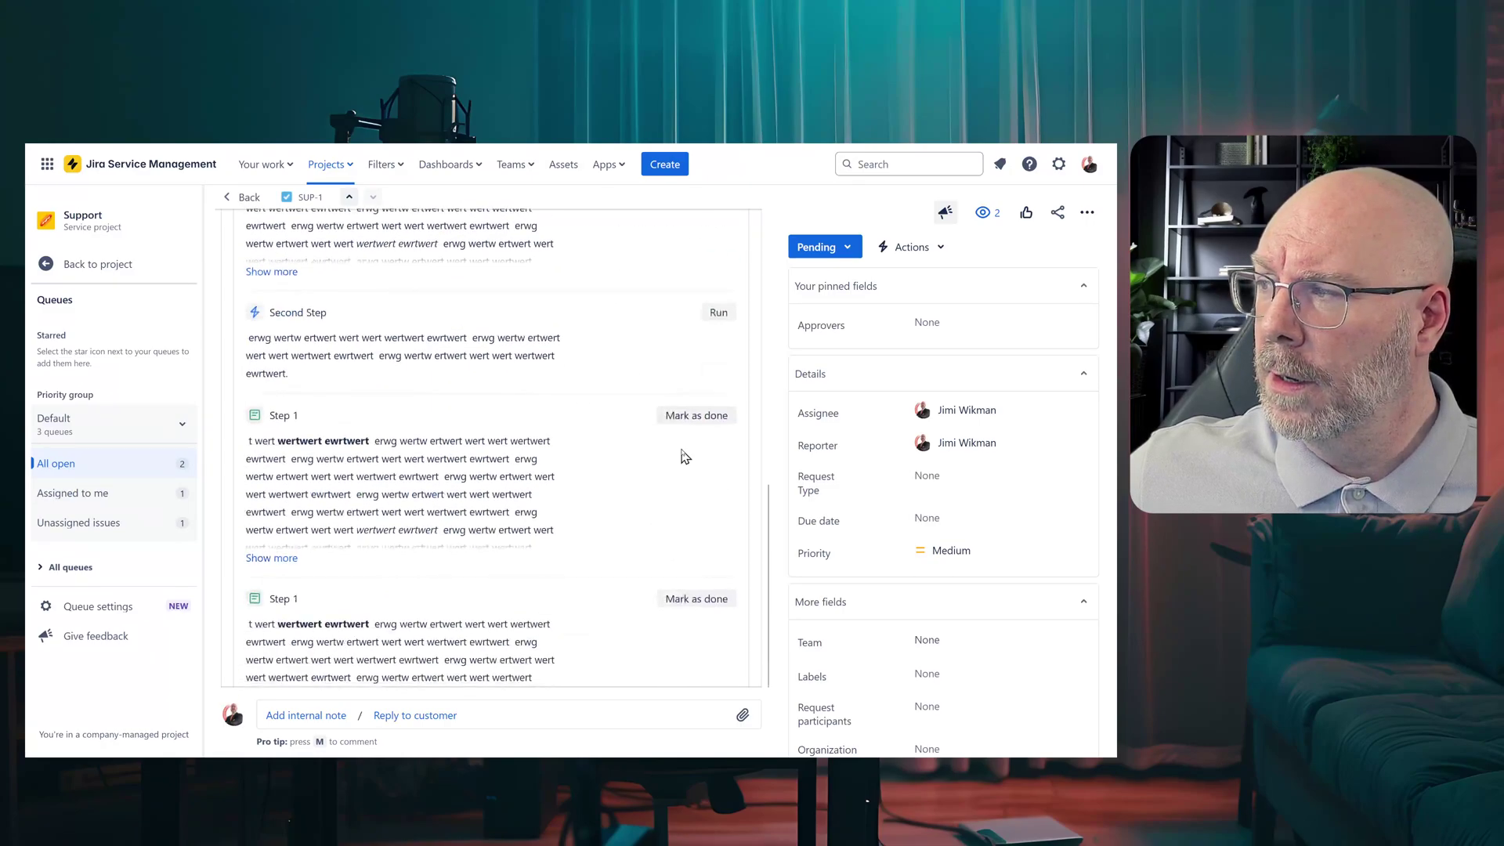
{"action": "left_click", "coordinate": [697, 600]}
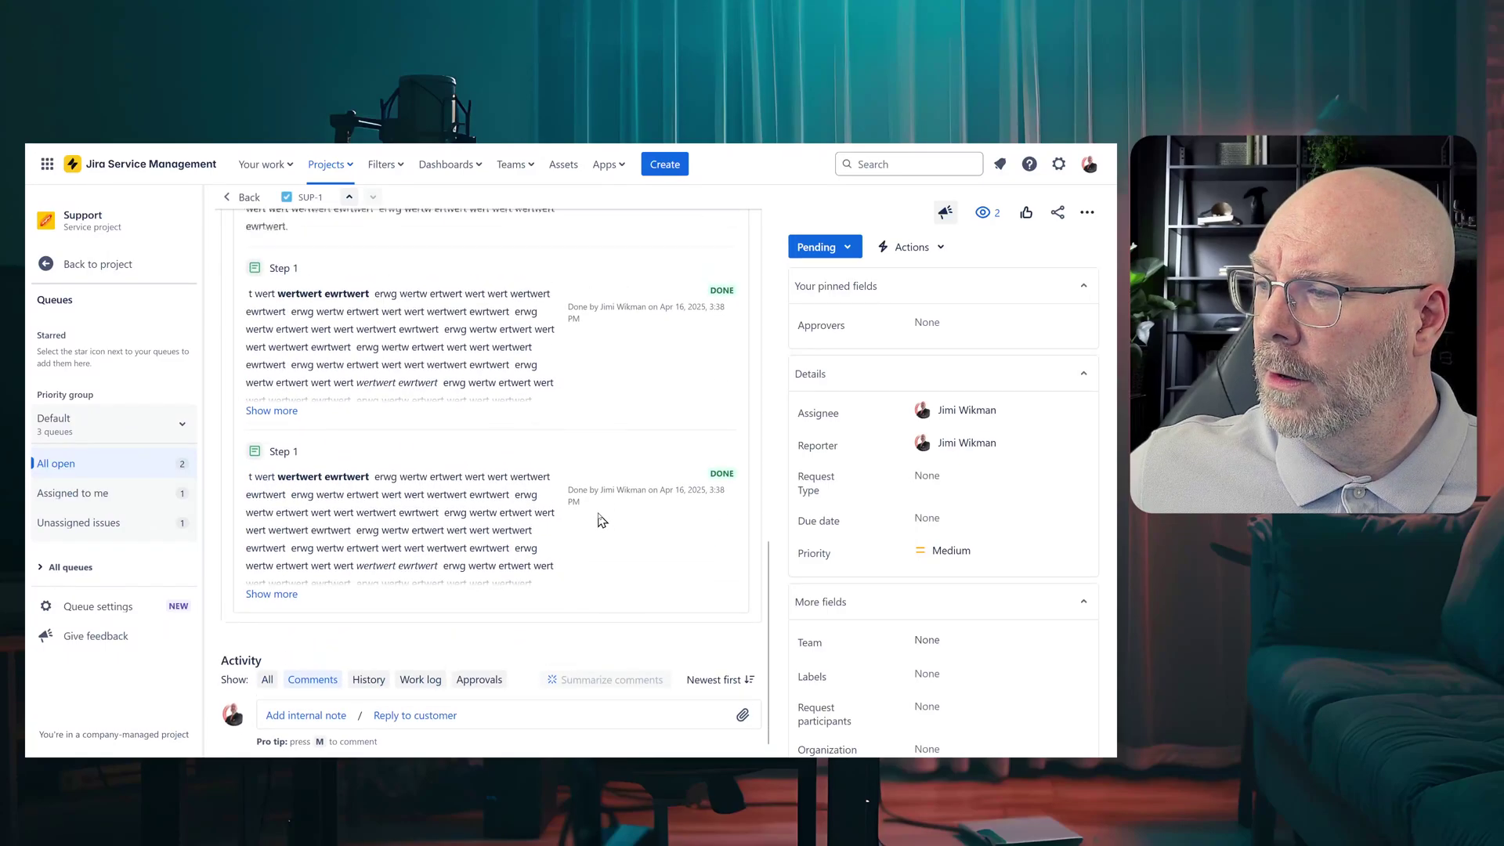
Step: View the ticket's available automation actions, and run Second Step's Manual Comment & Close rule with Option 3
{"action": "left_click_drag", "start_coordinate": [365, 478], "coordinate": [276, 471]}
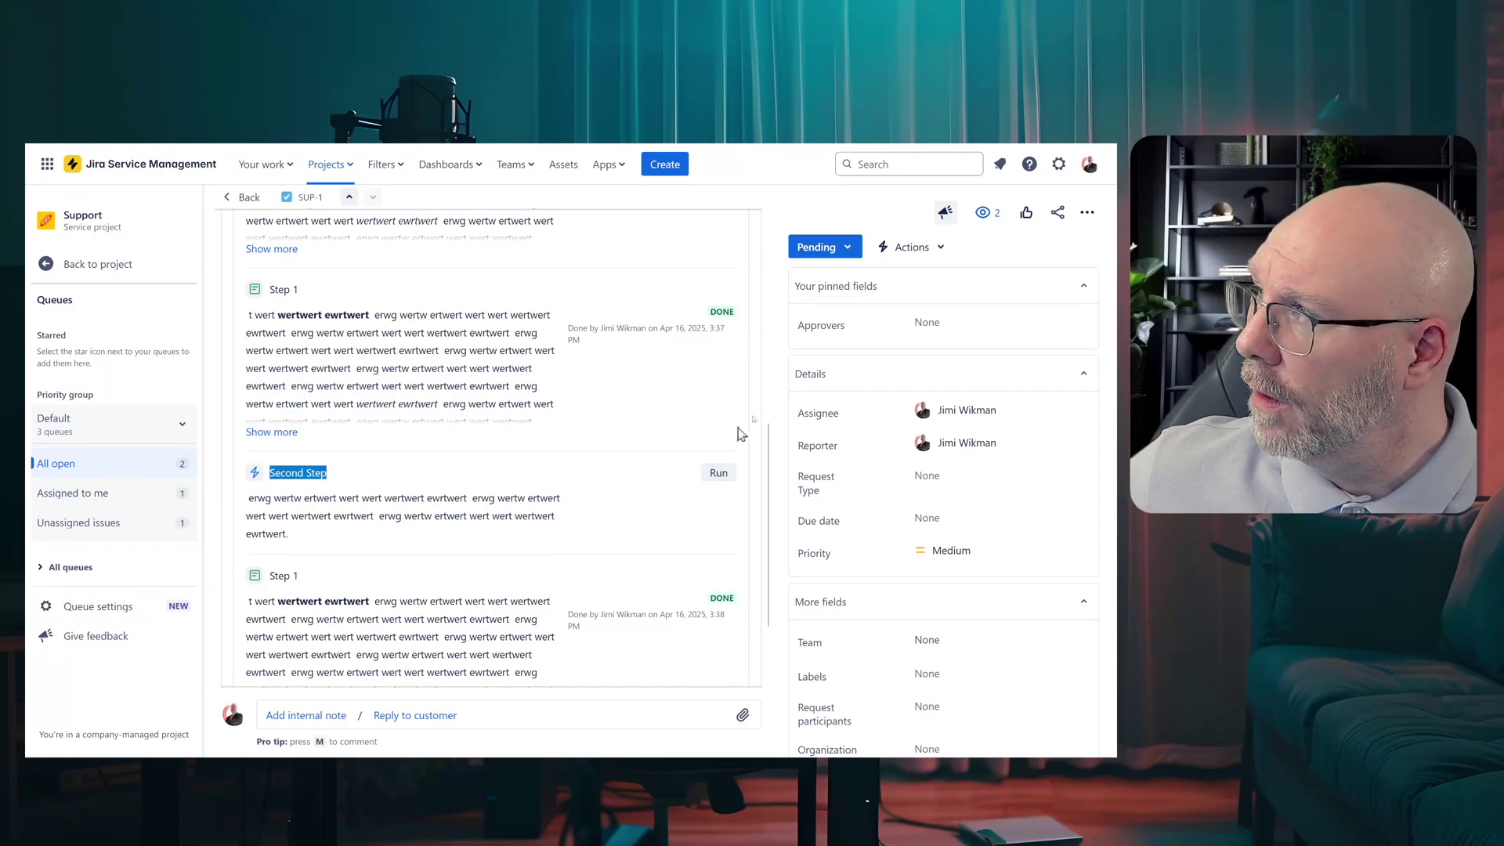
{"action": "left_click", "coordinate": [913, 248]}
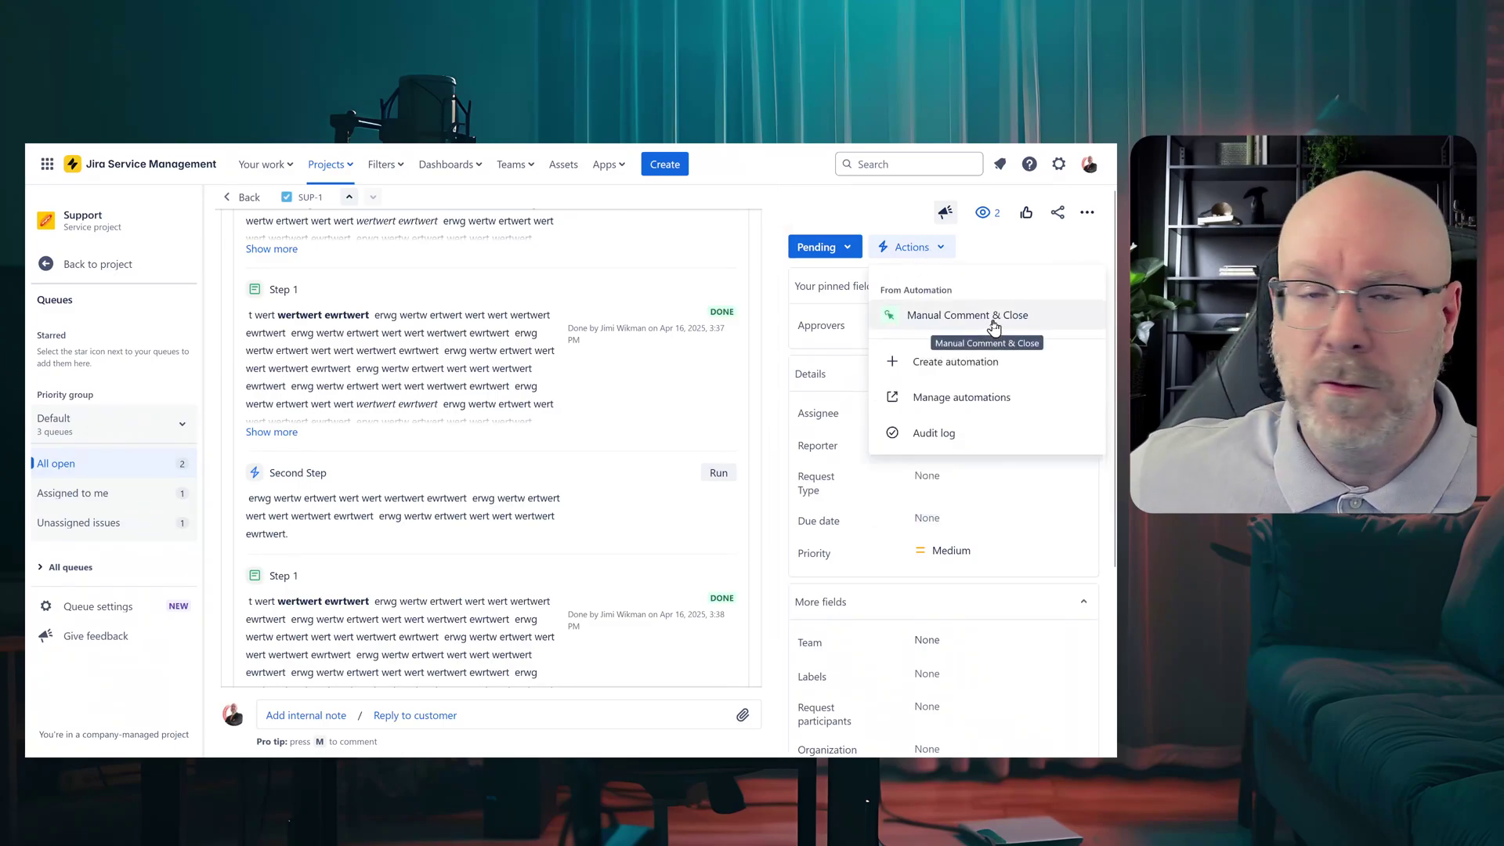
{"action": "left_click", "coordinate": [718, 474]}
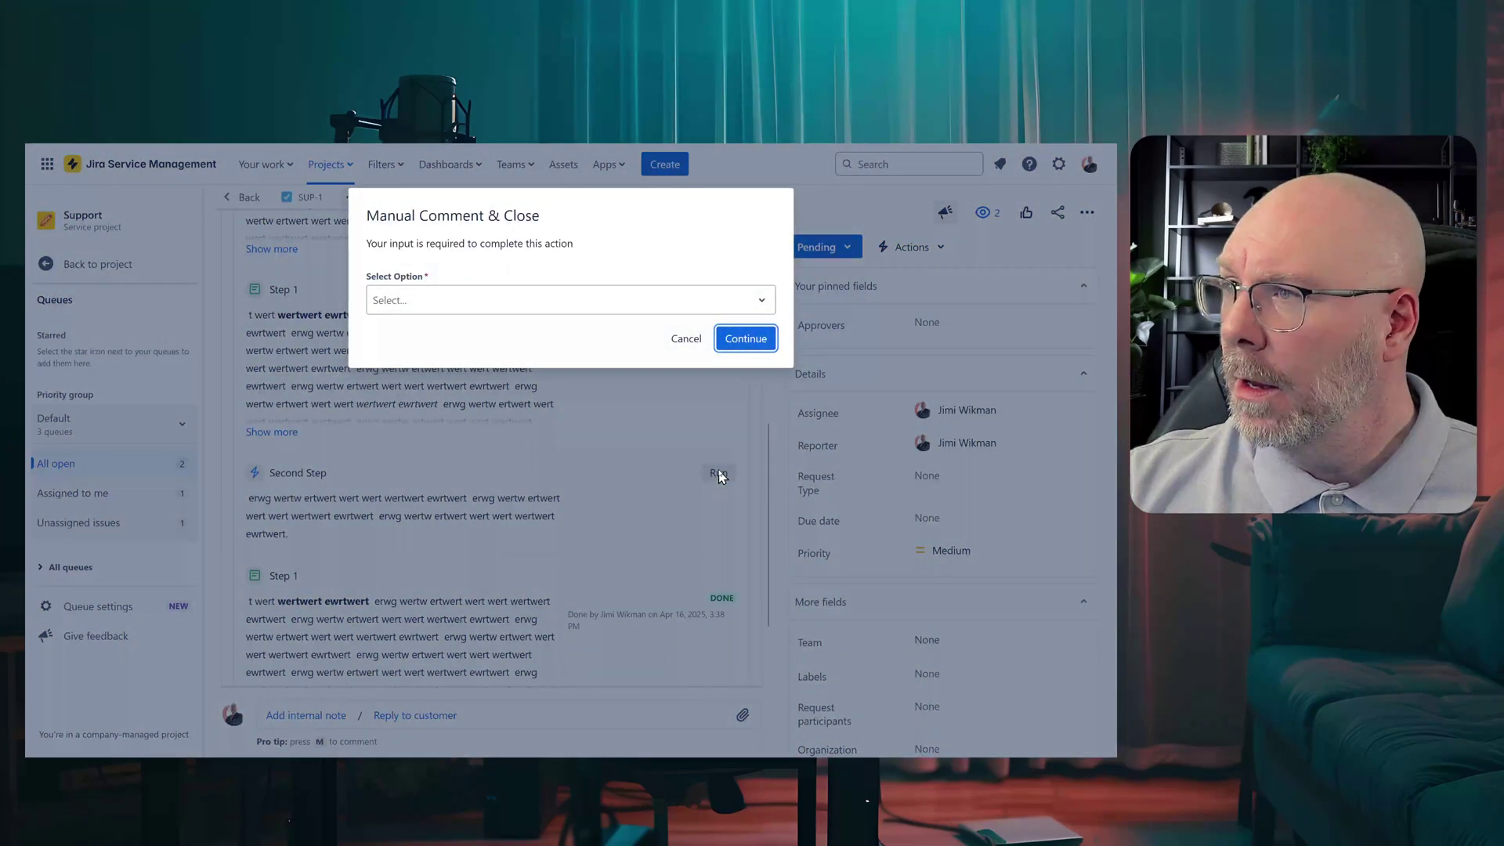
{"action": "left_click", "coordinate": [419, 306]}
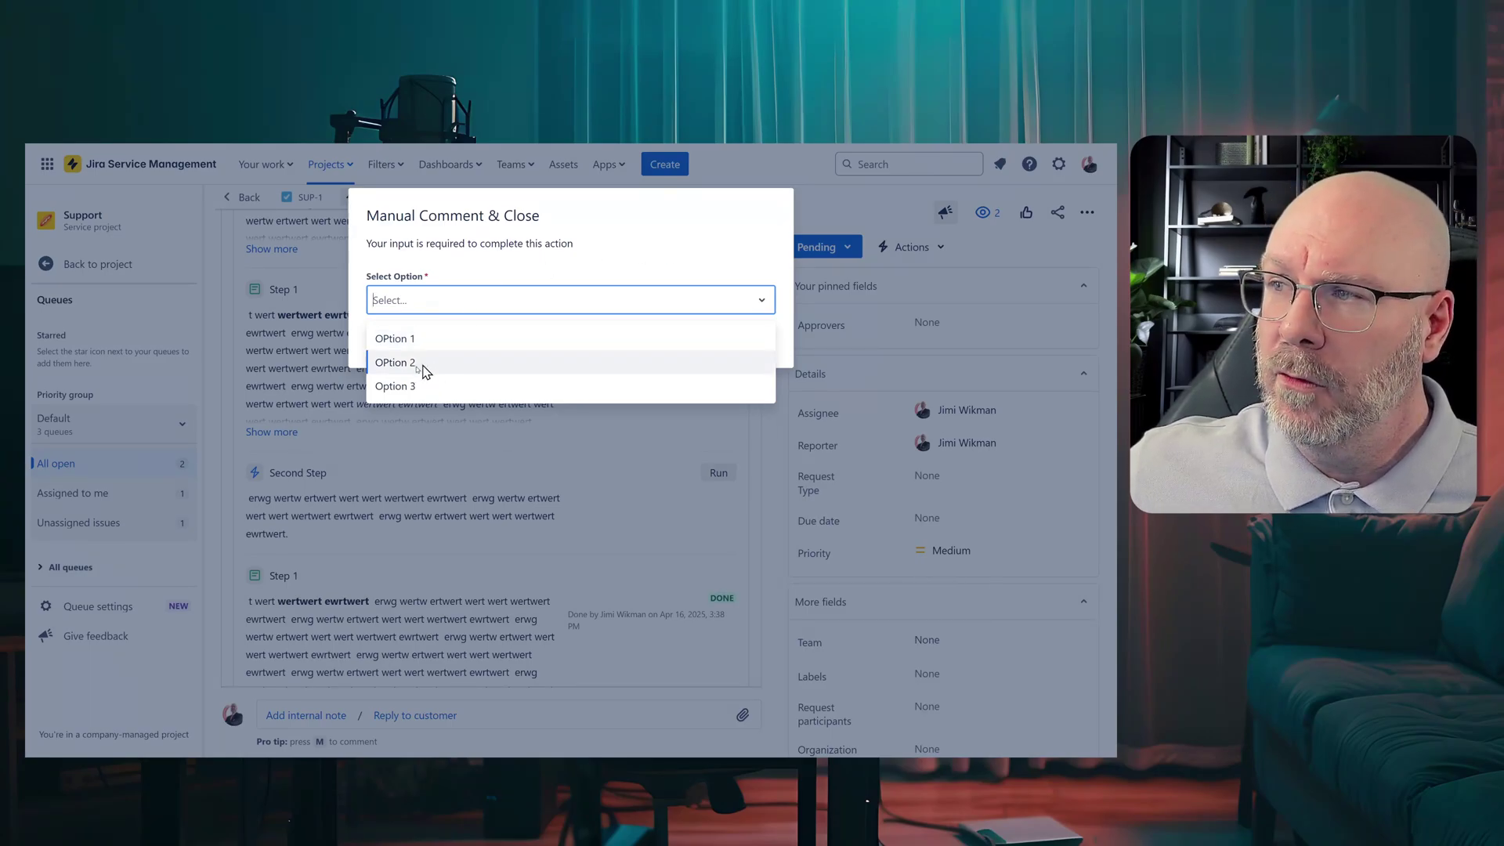
{"action": "left_click", "coordinate": [423, 387]}
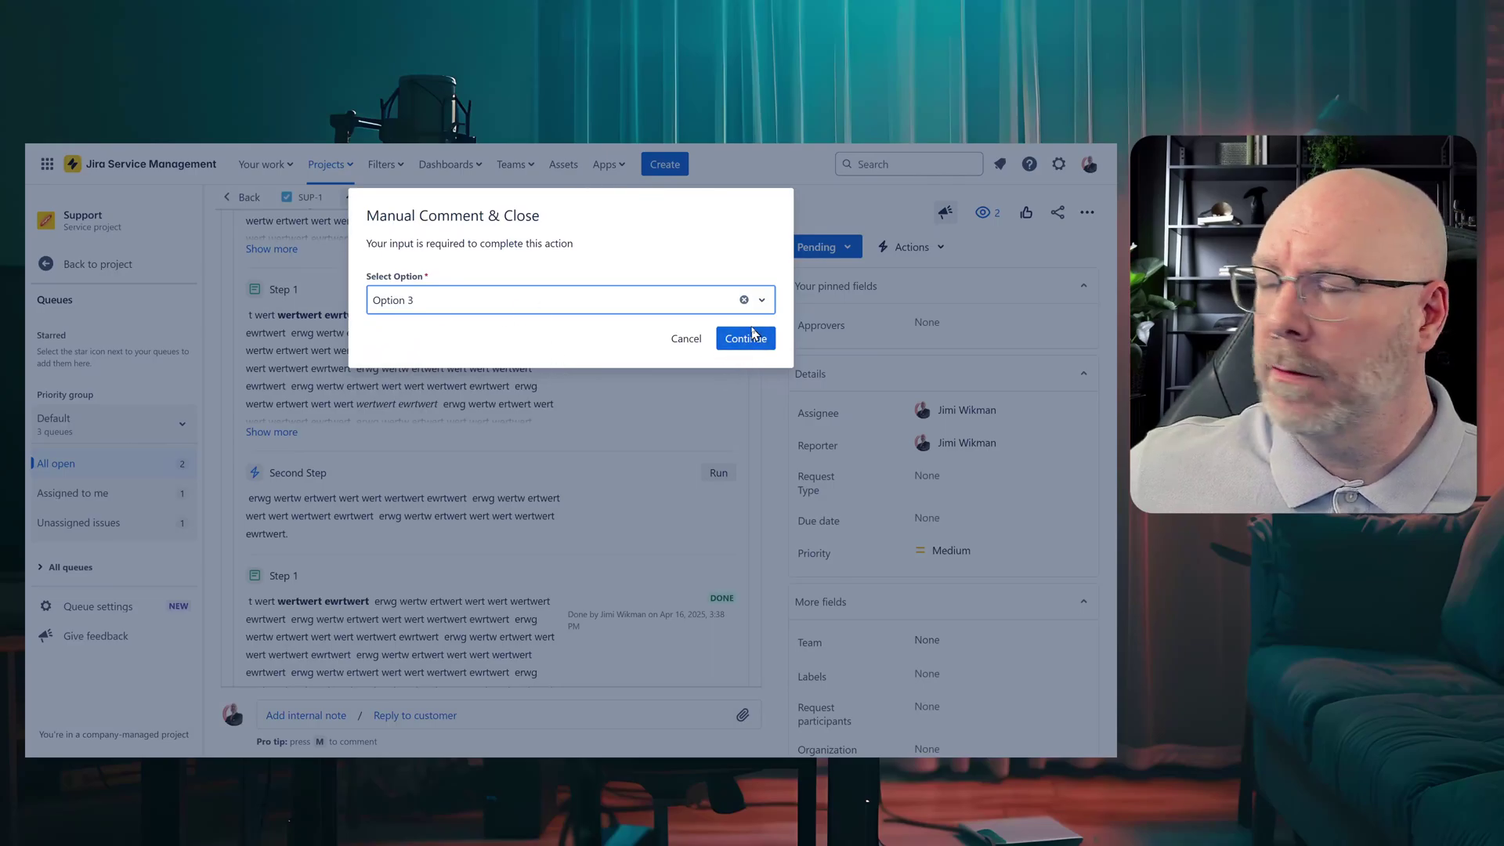
{"action": "left_click", "coordinate": [745, 339]}
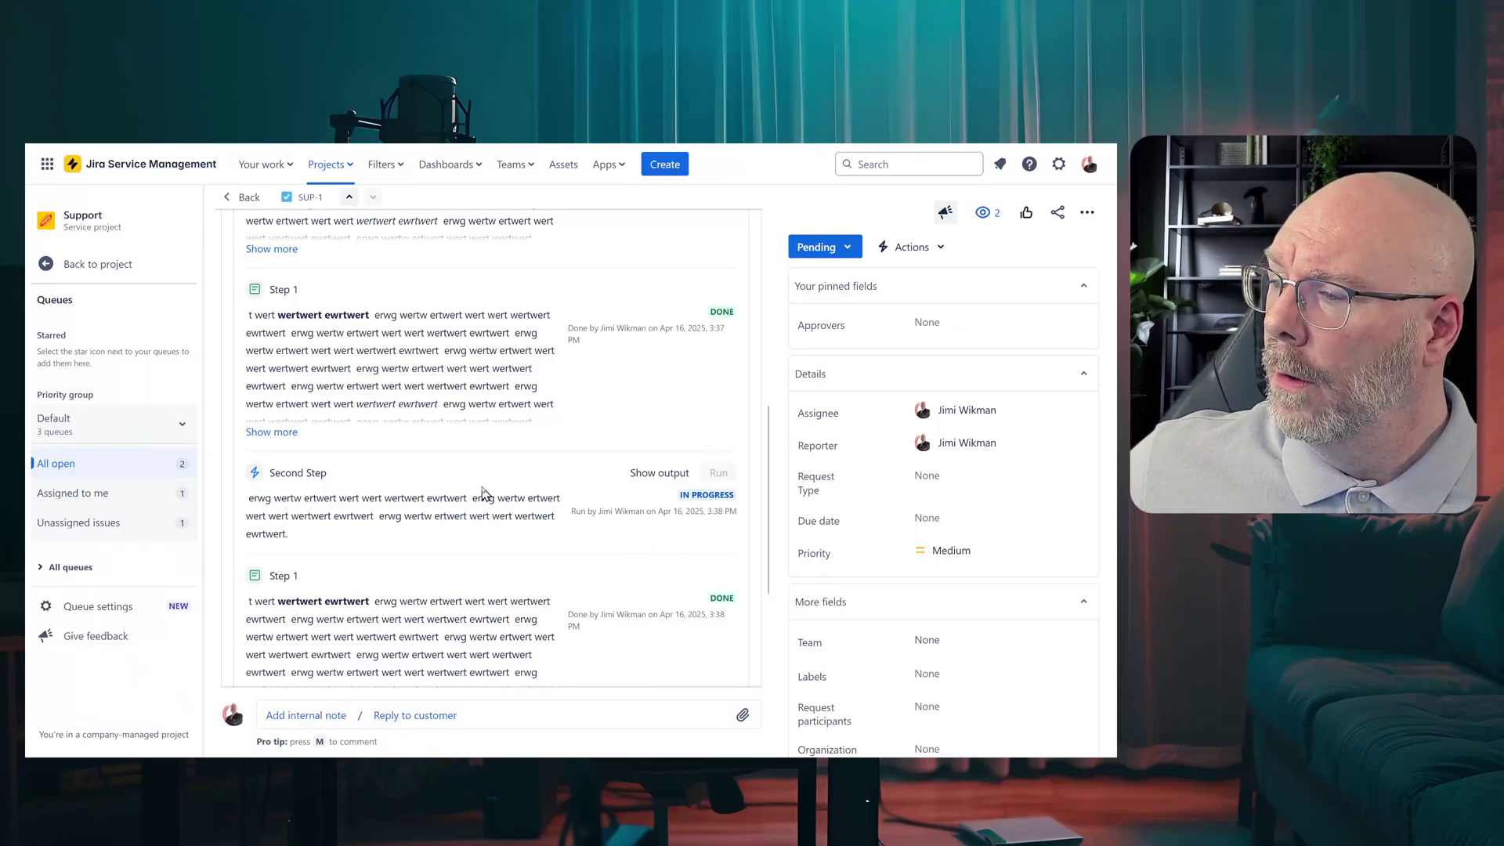
Step: Check the internal note that the automation added to the ticket's comments
{"action": "scroll", "coordinate": [548, 429], "scroll_direction": "down", "scroll_amount": 3}
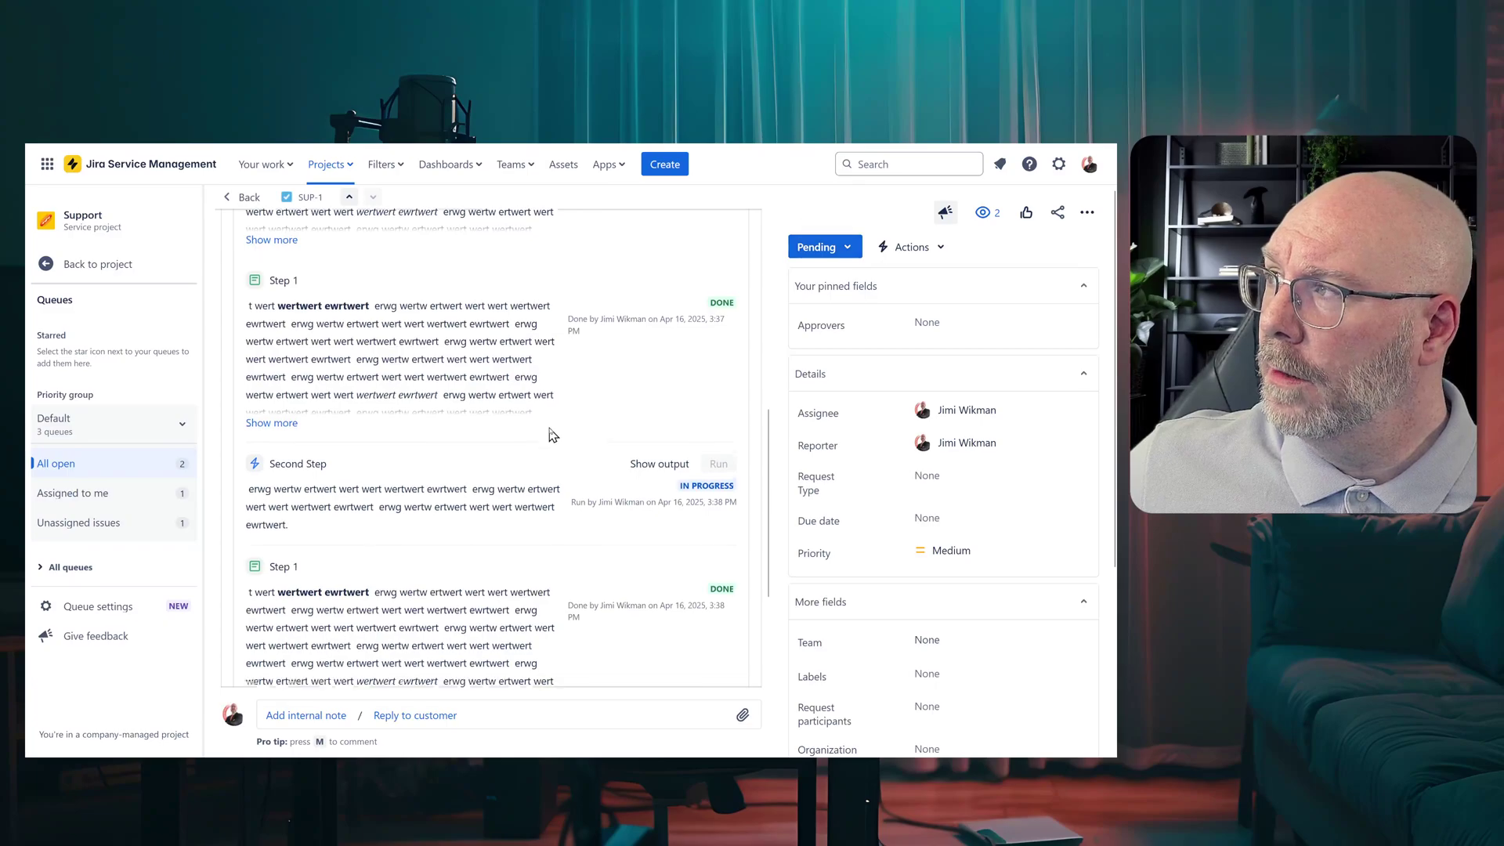
{"action": "scroll", "coordinate": [548, 429], "scroll_direction": "down", "scroll_amount": 3}
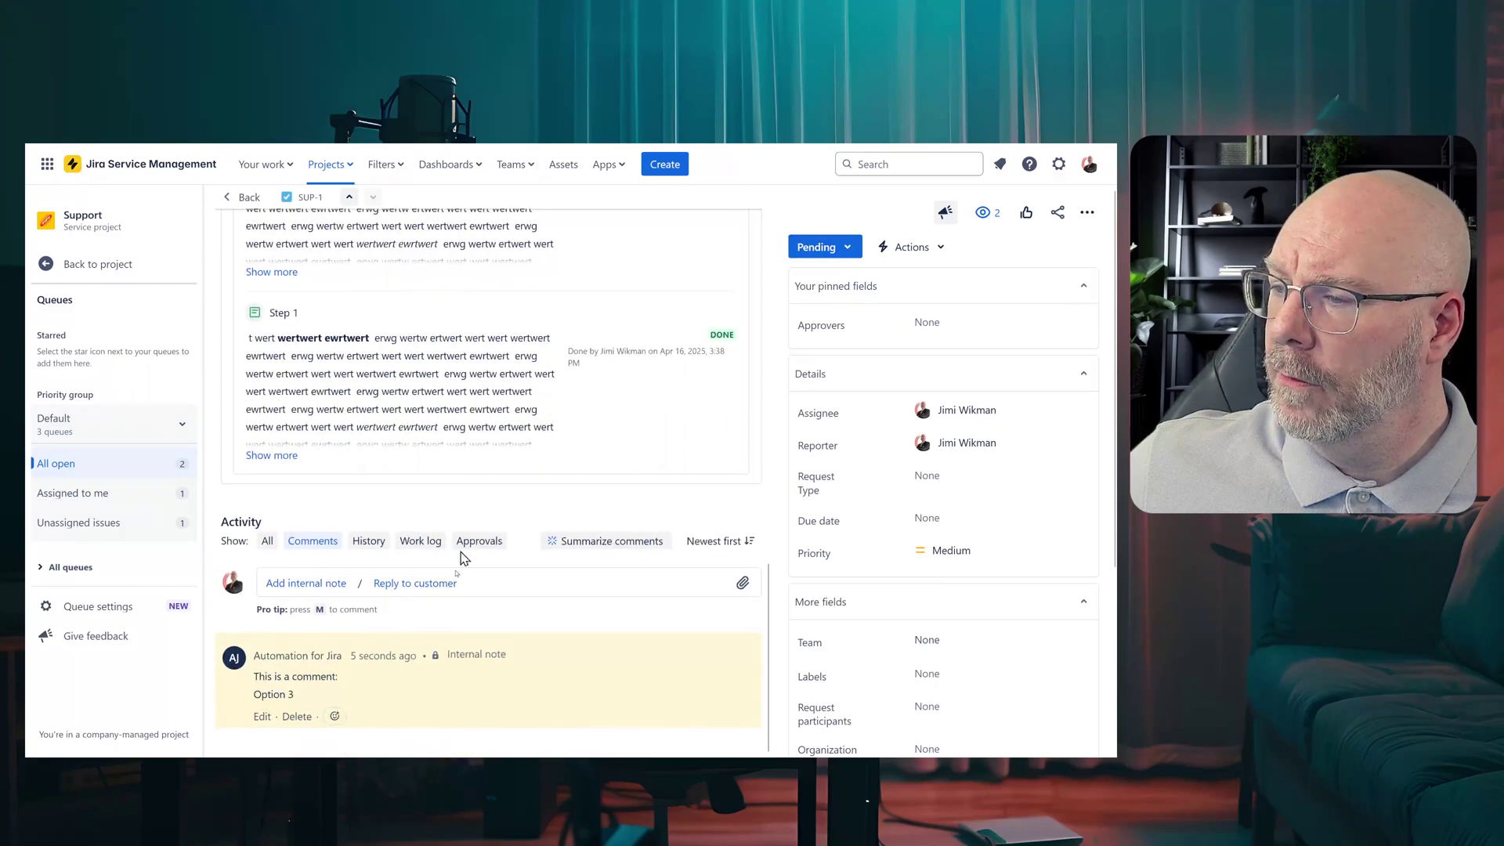
{"action": "left_click_drag", "start_coordinate": [312, 711], "coordinate": [251, 687]}
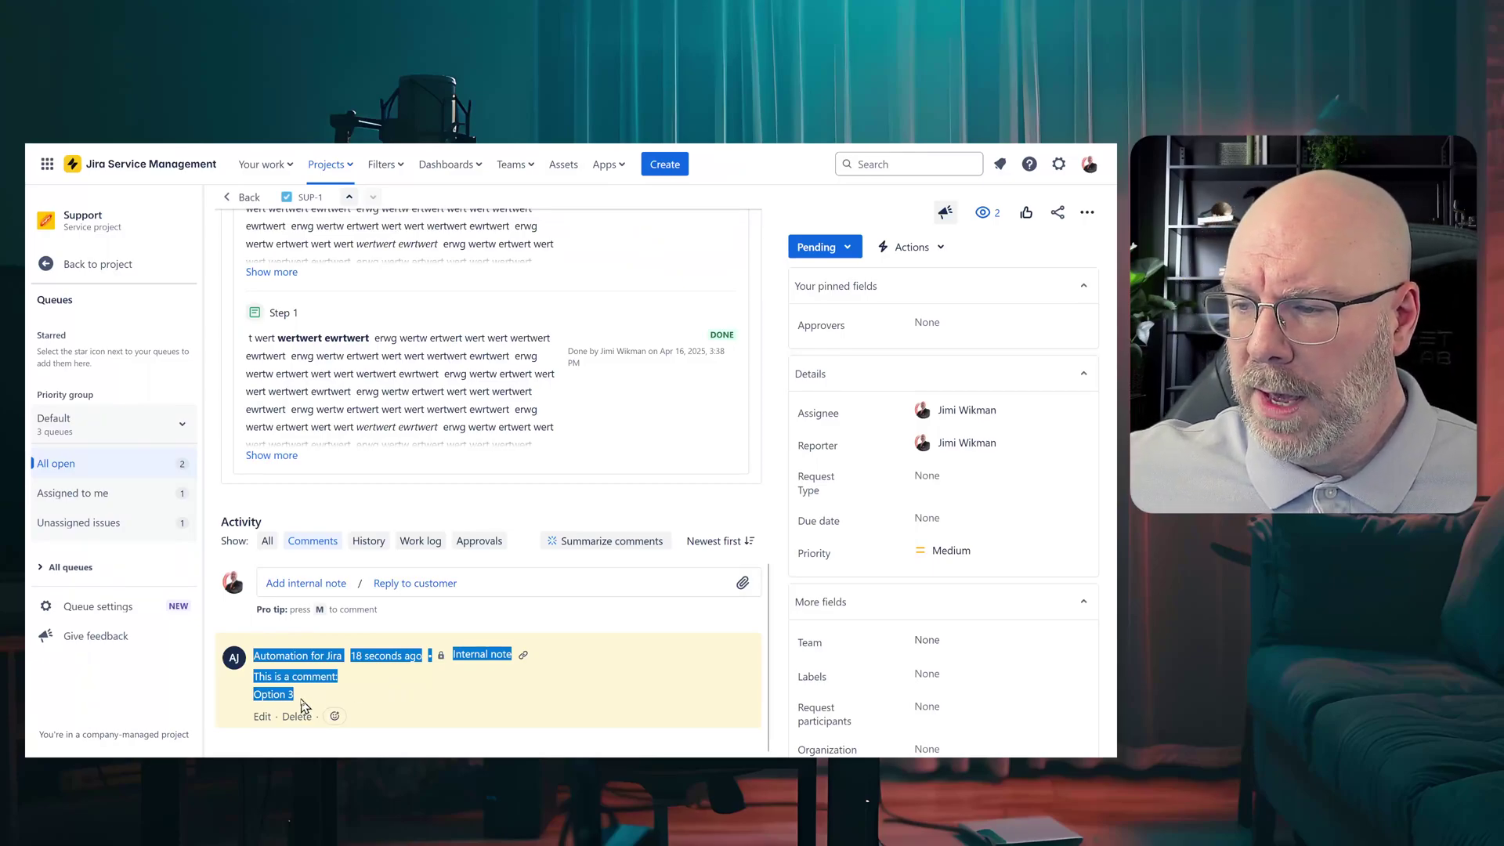
{"action": "left_click", "coordinate": [245, 696]}
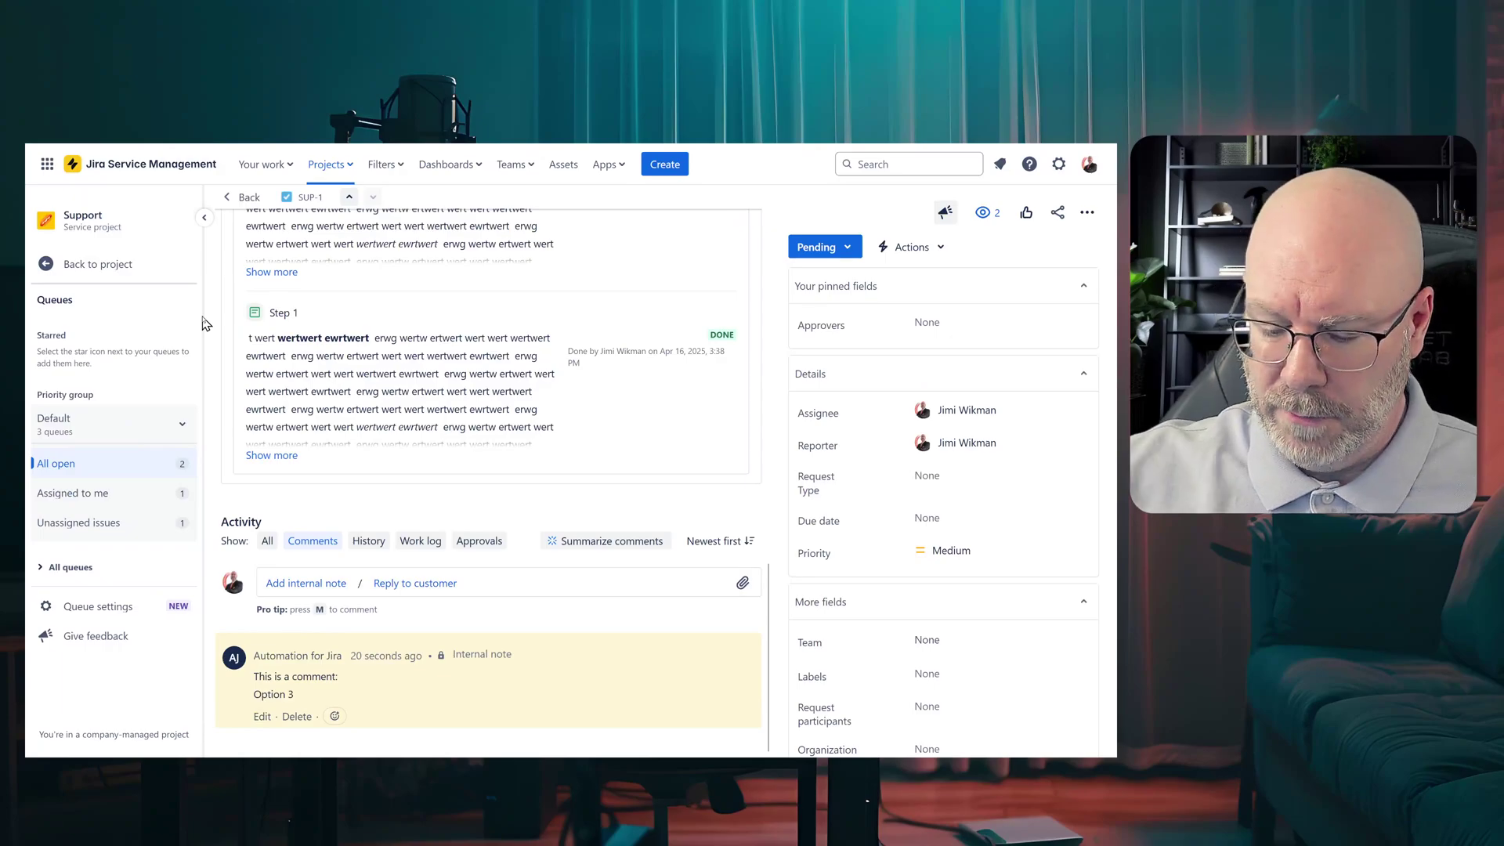
Step: Reload the ticket and reopen Playbook 123 to check the run status of Second Step
{"action": "key", "text": "F5"}
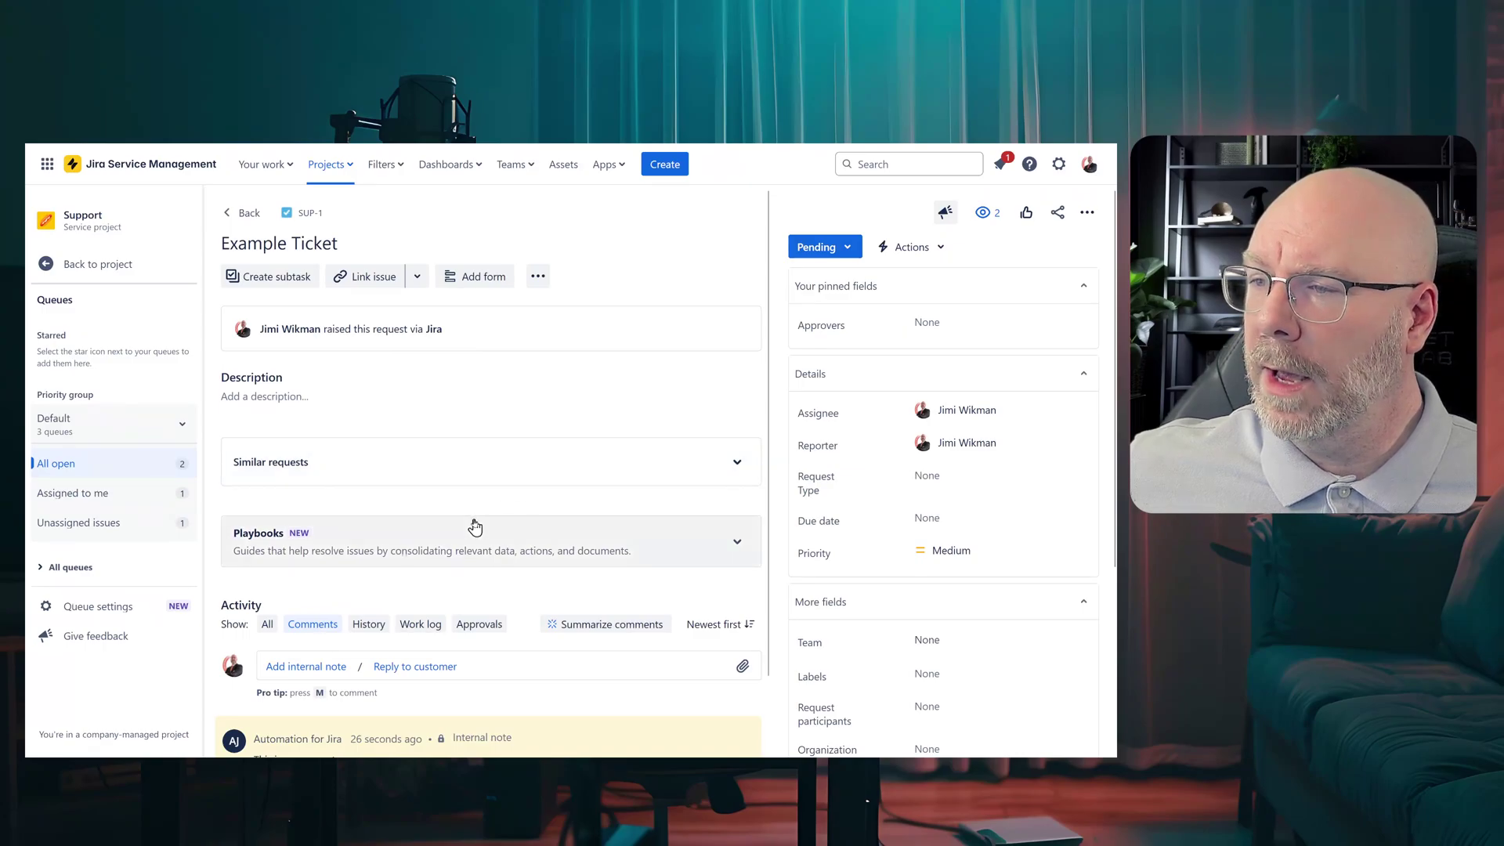
{"action": "scroll", "coordinate": [474, 529], "scroll_direction": "down", "scroll_amount": 1}
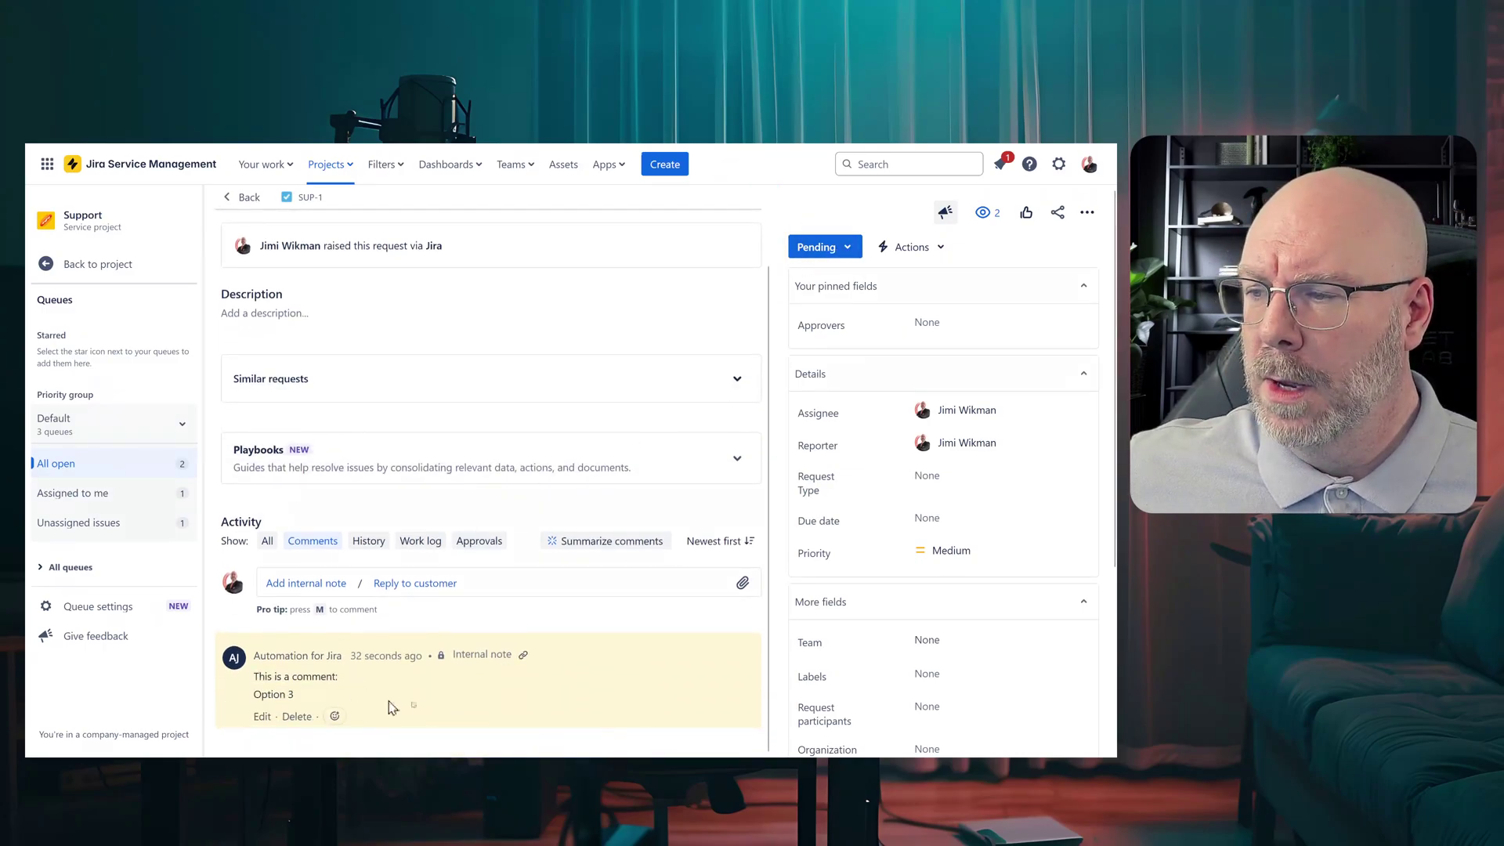
{"action": "scroll", "coordinate": [379, 488], "scroll_direction": "up", "scroll_amount": 1}
{"action": "scroll", "coordinate": [373, 490], "scroll_direction": "down", "scroll_amount": 1}
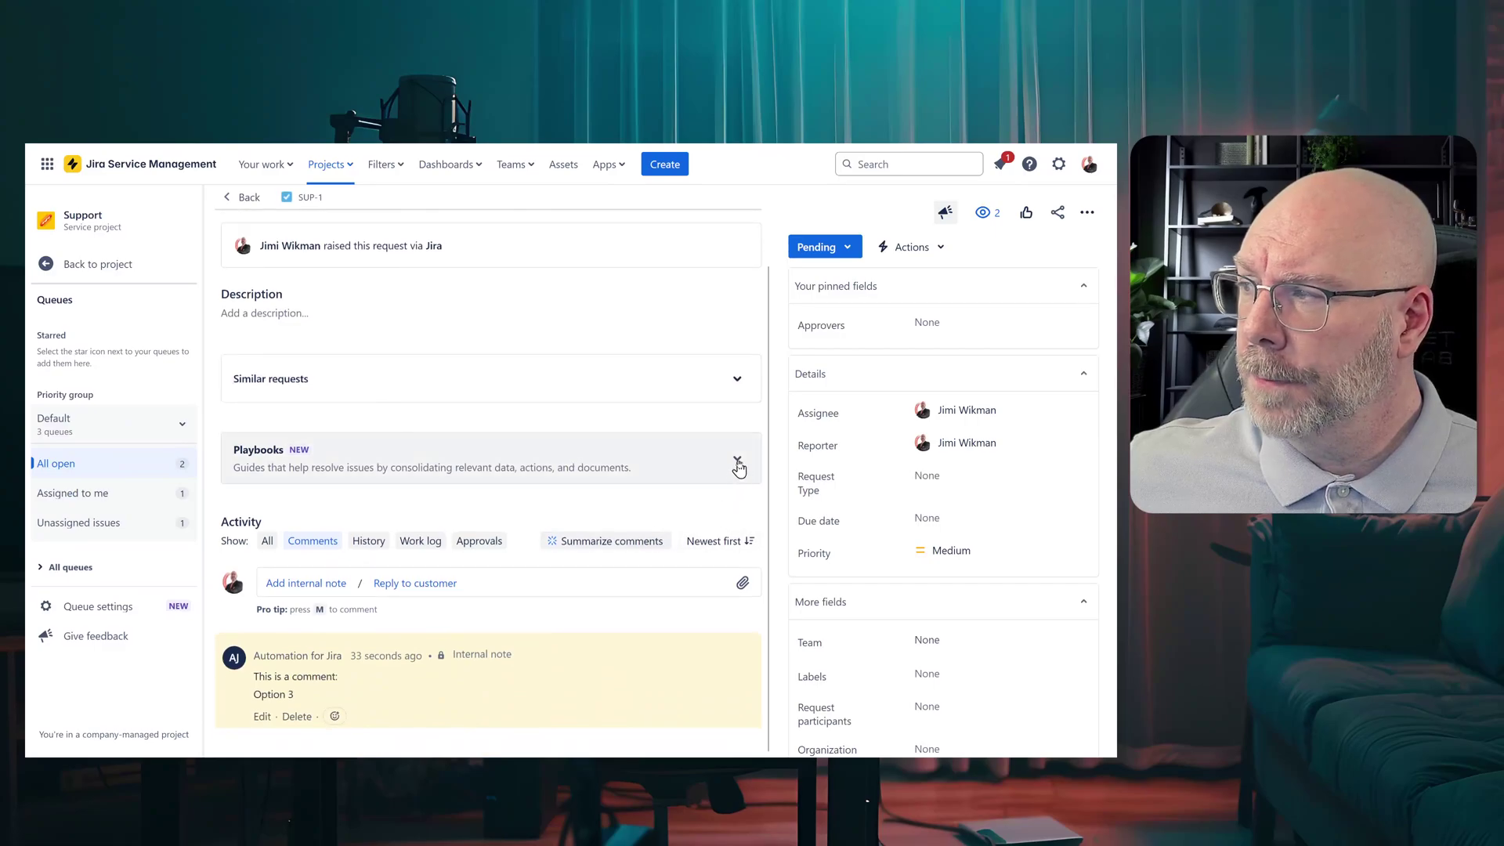
{"action": "left_click", "coordinate": [737, 462]}
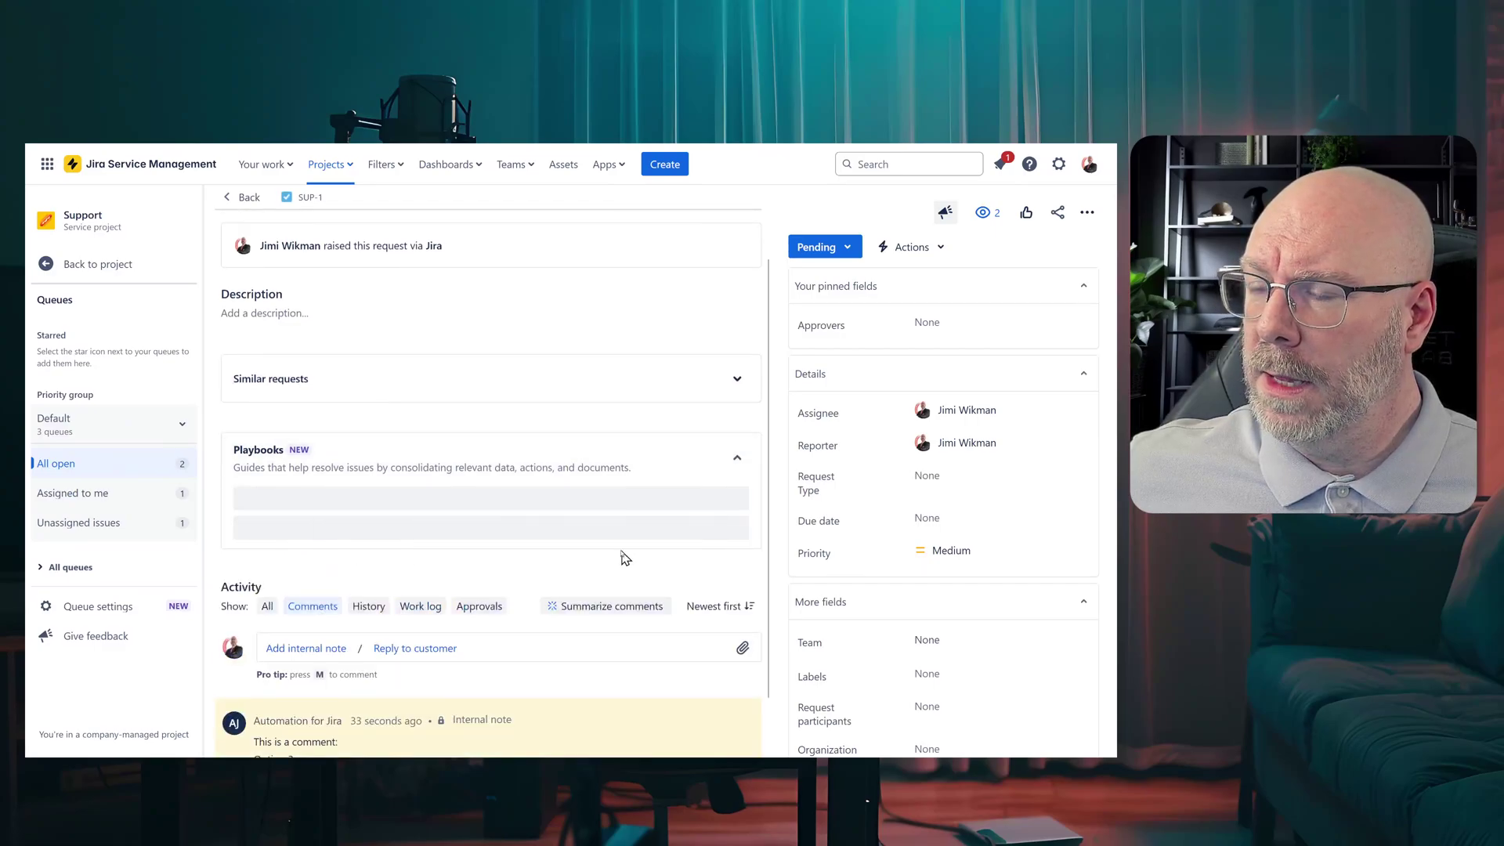
{"action": "left_click", "coordinate": [727, 539]}
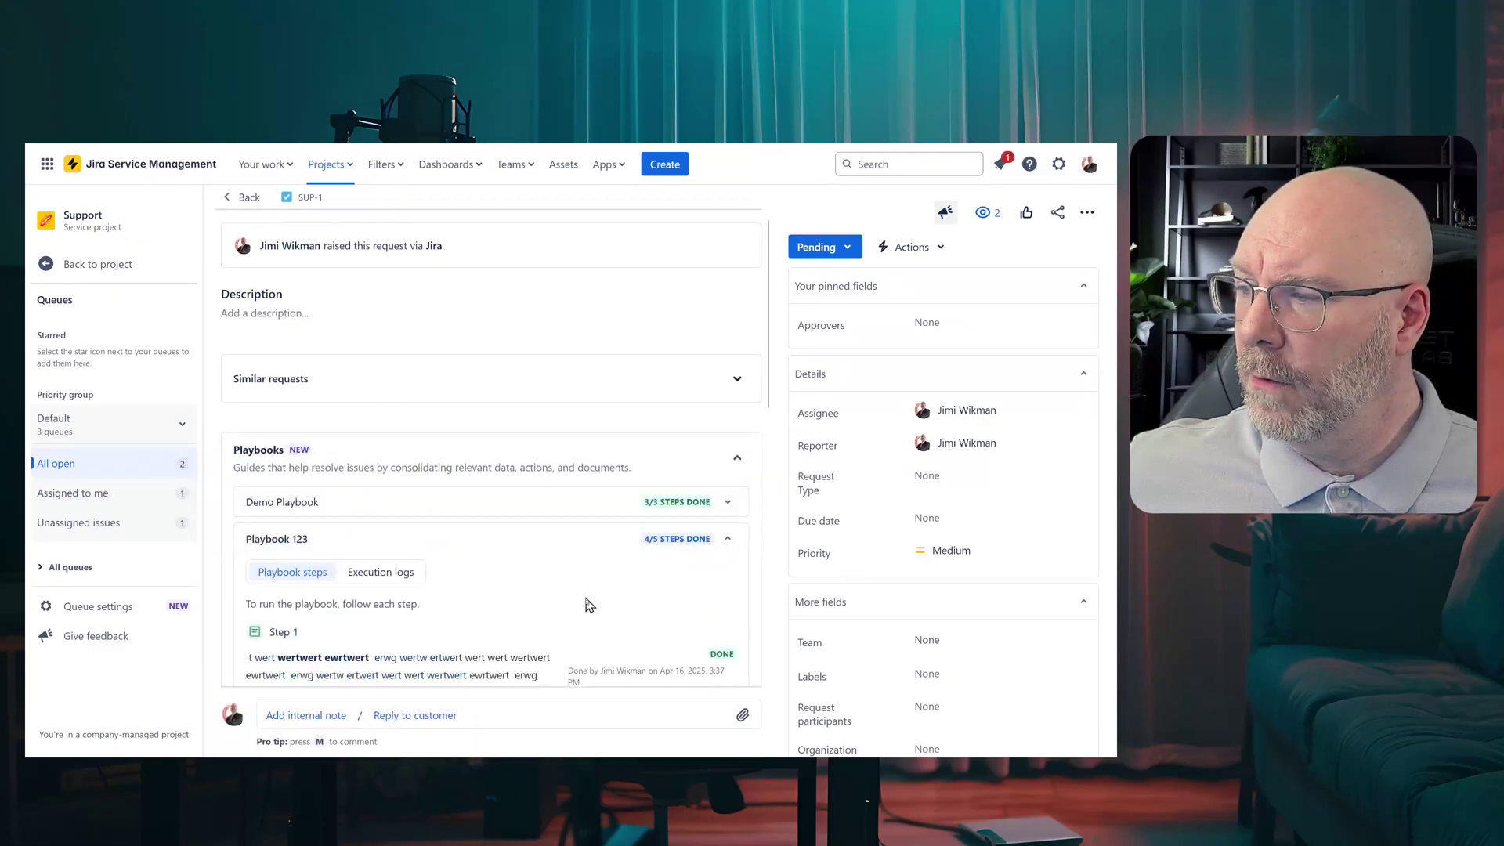
{"action": "scroll", "coordinate": [589, 605], "scroll_direction": "down", "scroll_amount": 6}
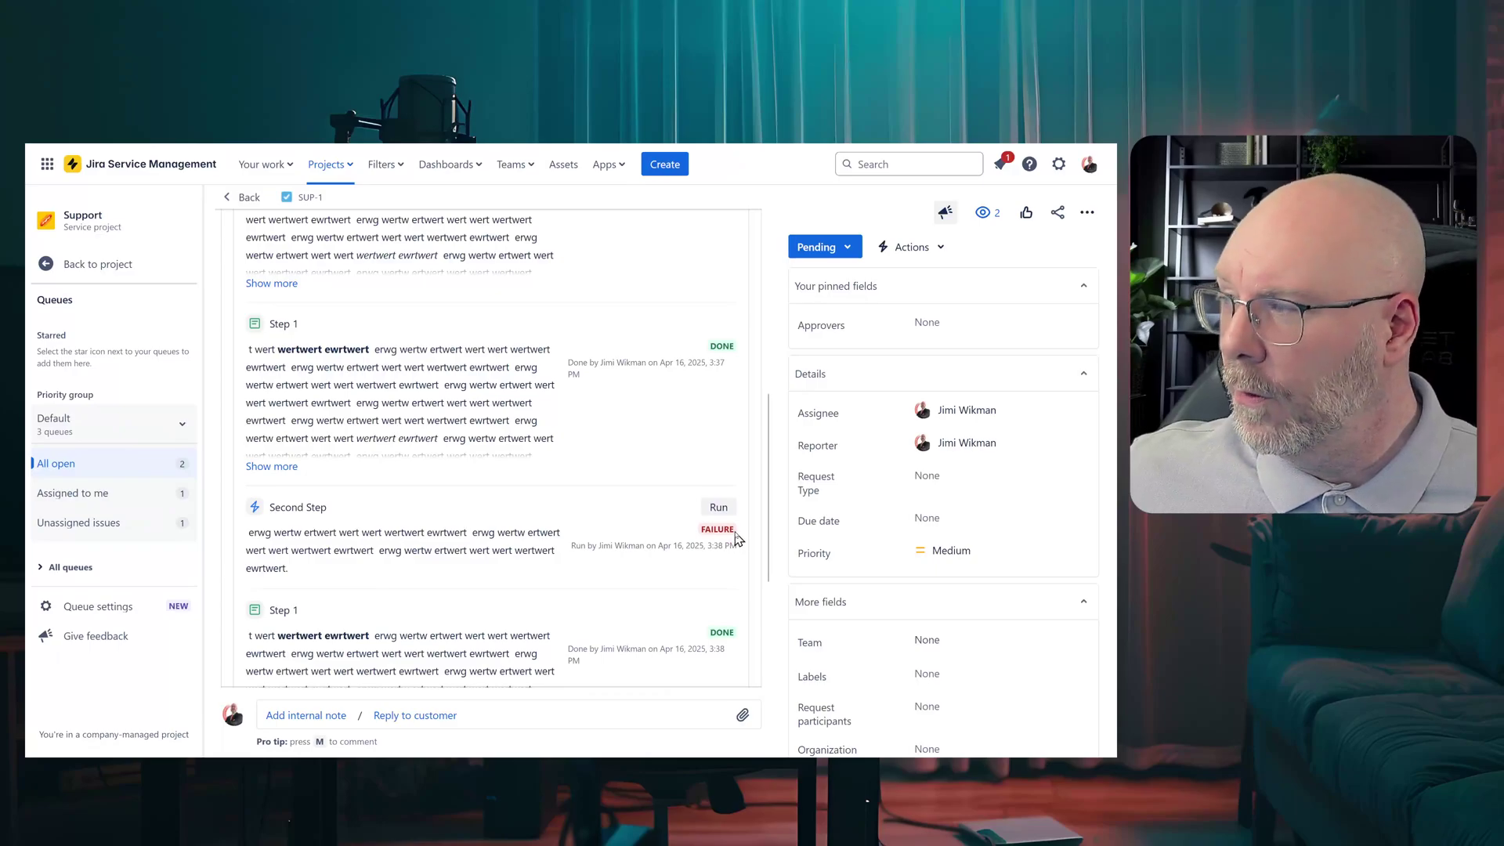
{"action": "left_click_drag", "start_coordinate": [687, 542], "coordinate": [569, 564]}
{"action": "left_click", "coordinate": [636, 538]}
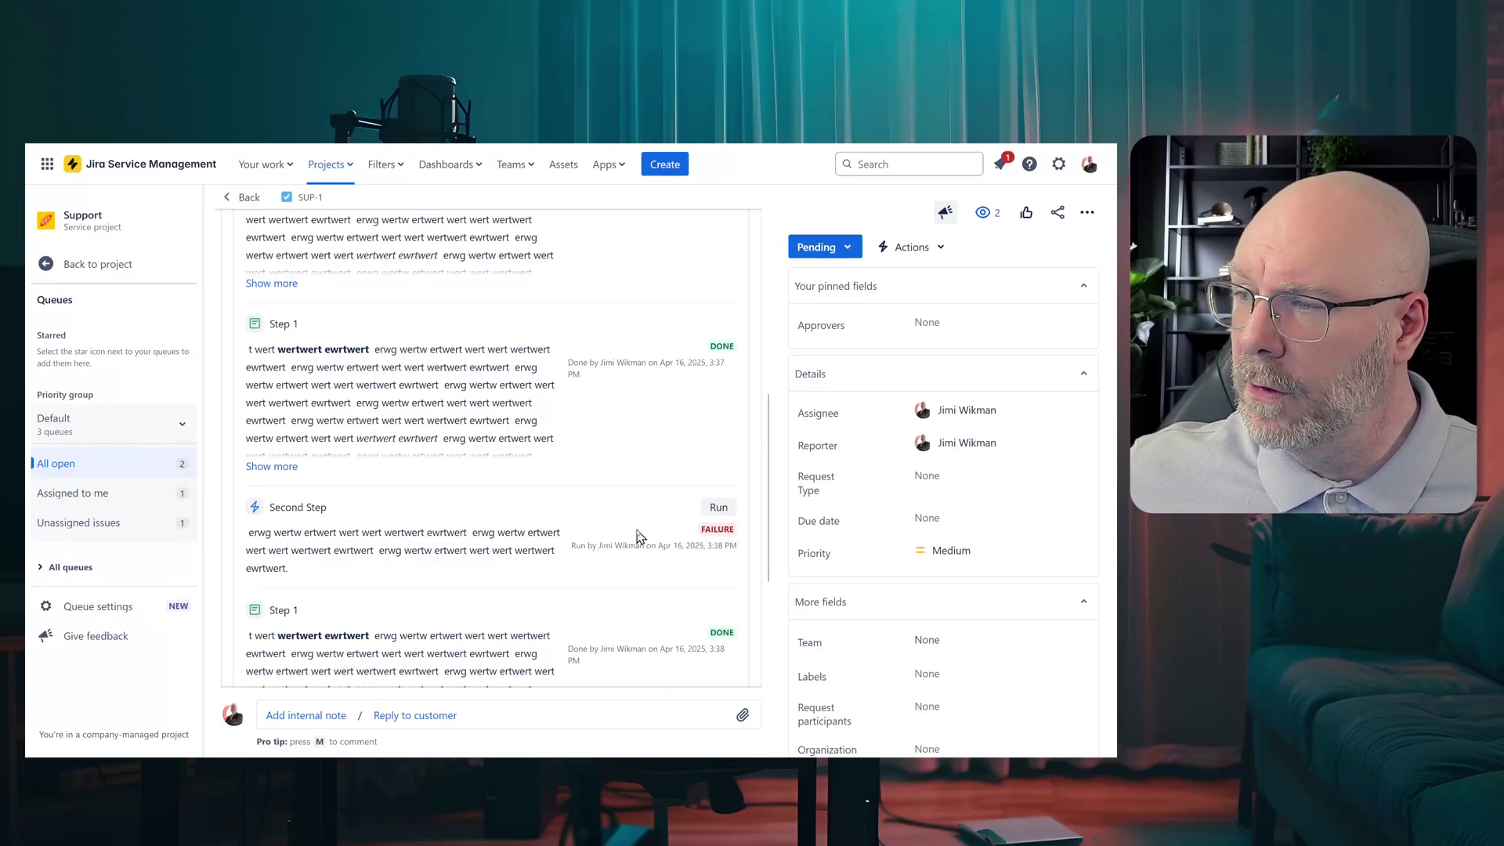
Step: Examine the execution logs of Playbook 123 for the status of each step run
{"action": "scroll", "coordinate": [352, 386], "scroll_direction": "up", "scroll_amount": 4}
{"action": "left_click", "coordinate": [382, 490]}
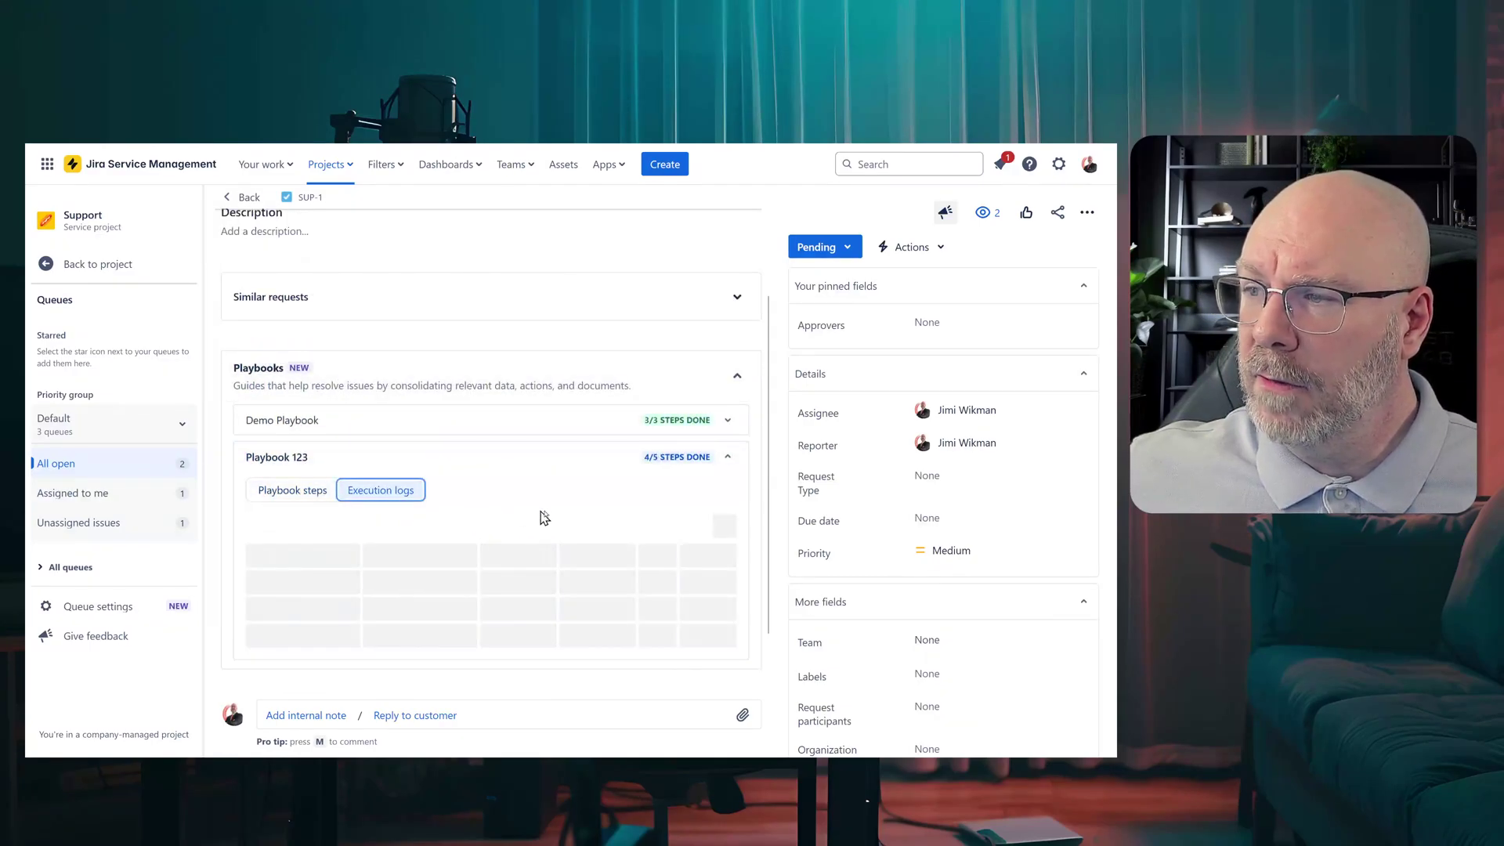
{"action": "scroll", "coordinate": [595, 478], "scroll_direction": "down", "scroll_amount": 2}
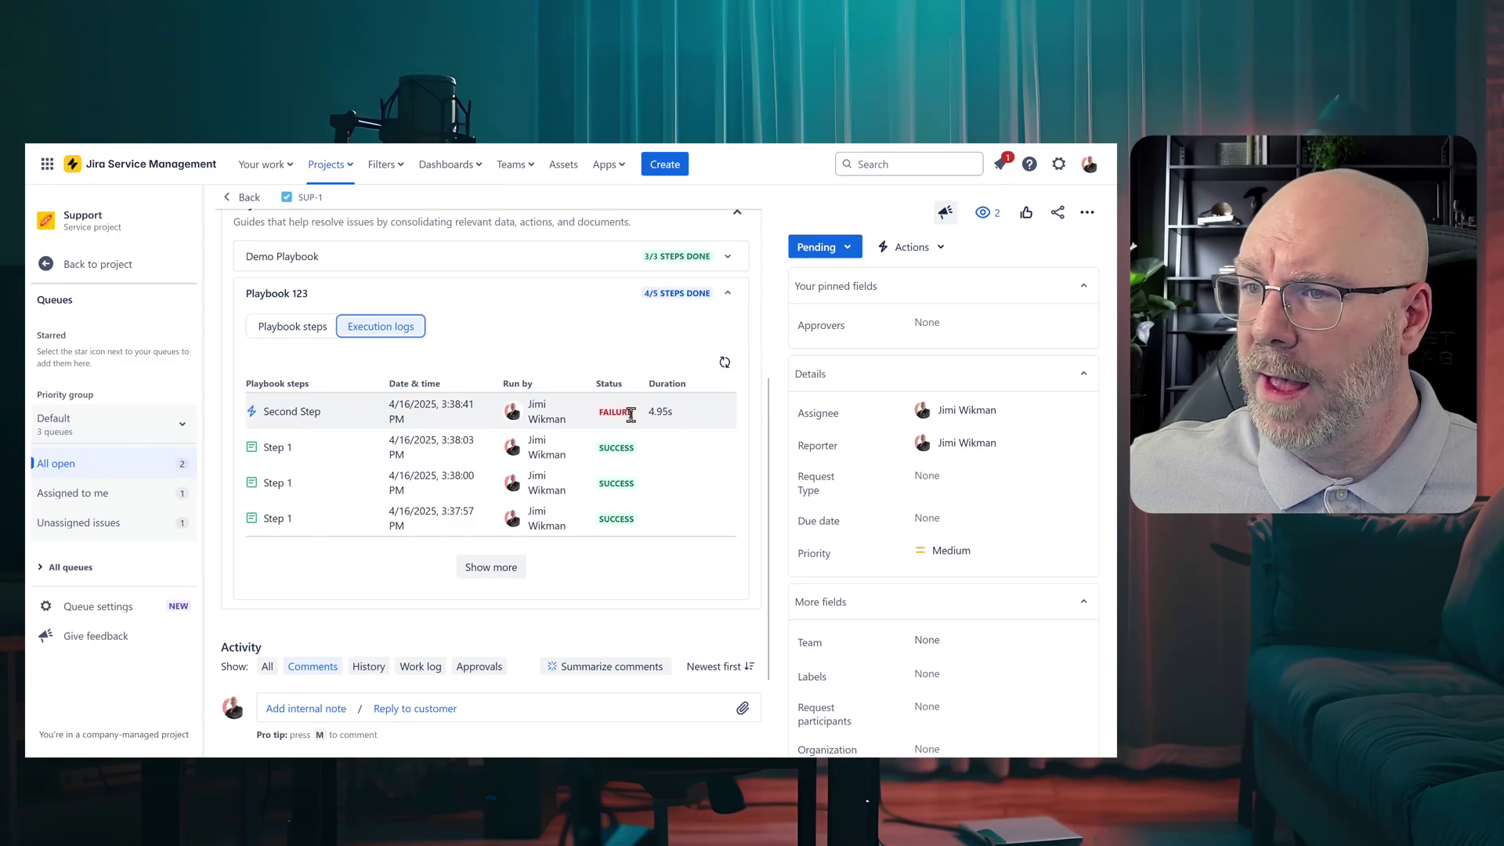
Step: Open the Manual Comment & Close rule in the Support project's automation settings
{"action": "left_click", "coordinate": [94, 270]}
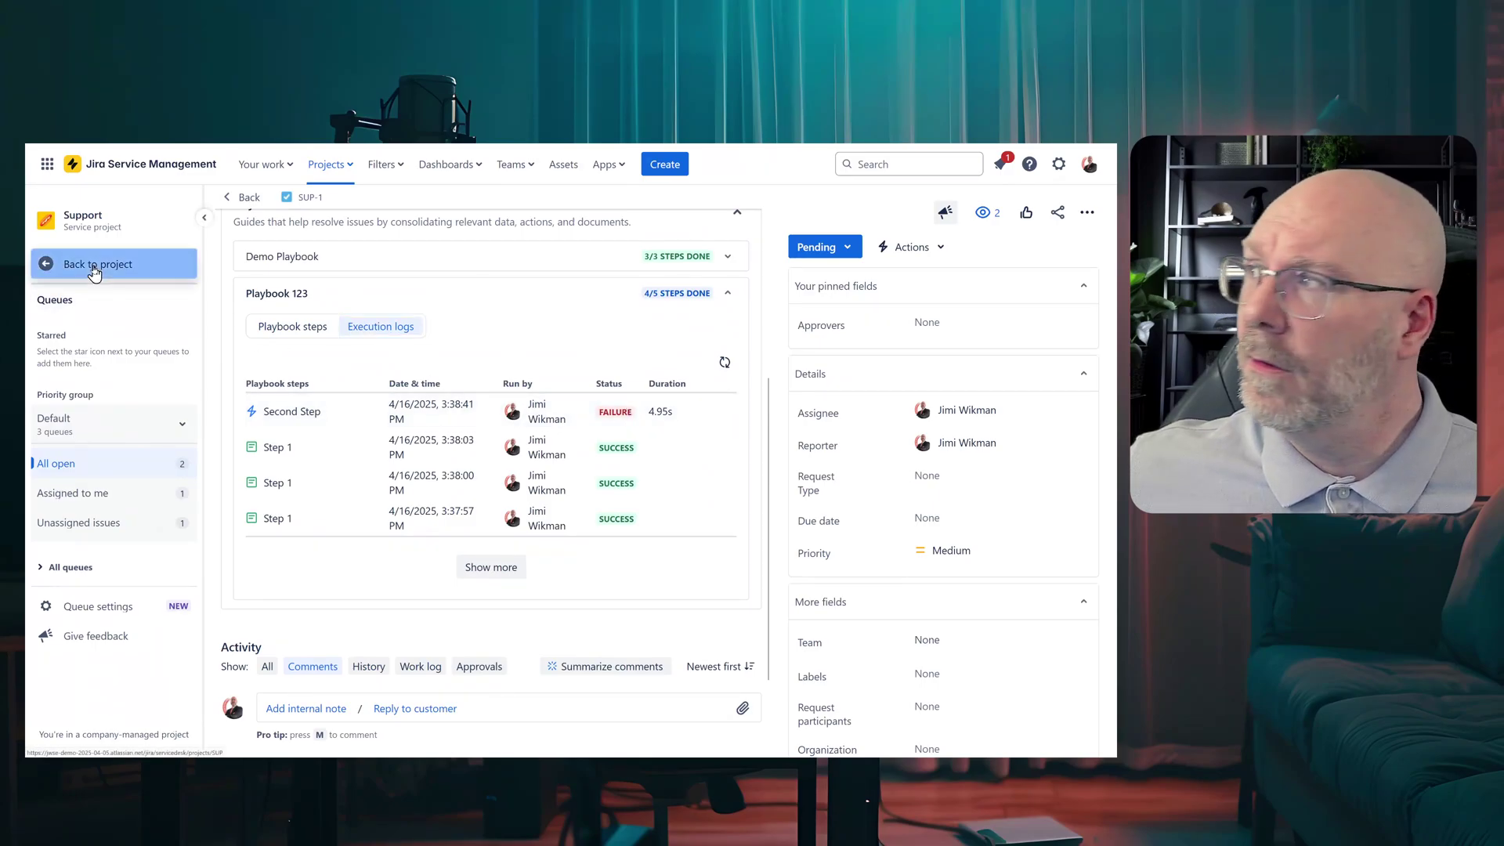
{"action": "scroll", "coordinate": [117, 504], "scroll_direction": "down", "scroll_amount": 3}
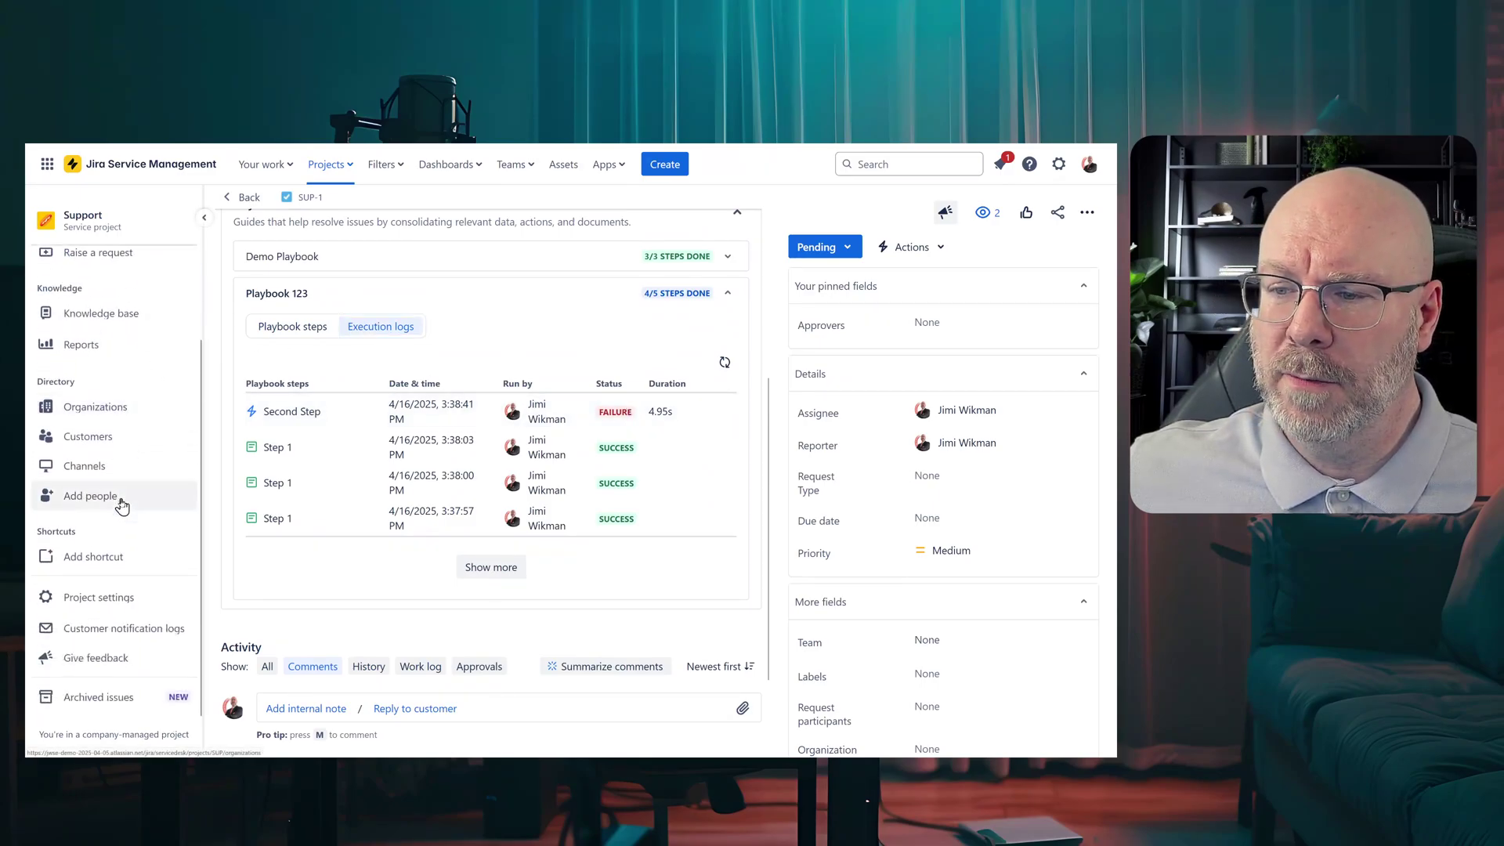
{"action": "left_click", "coordinate": [107, 598]}
{"action": "left_click", "coordinate": [73, 478]}
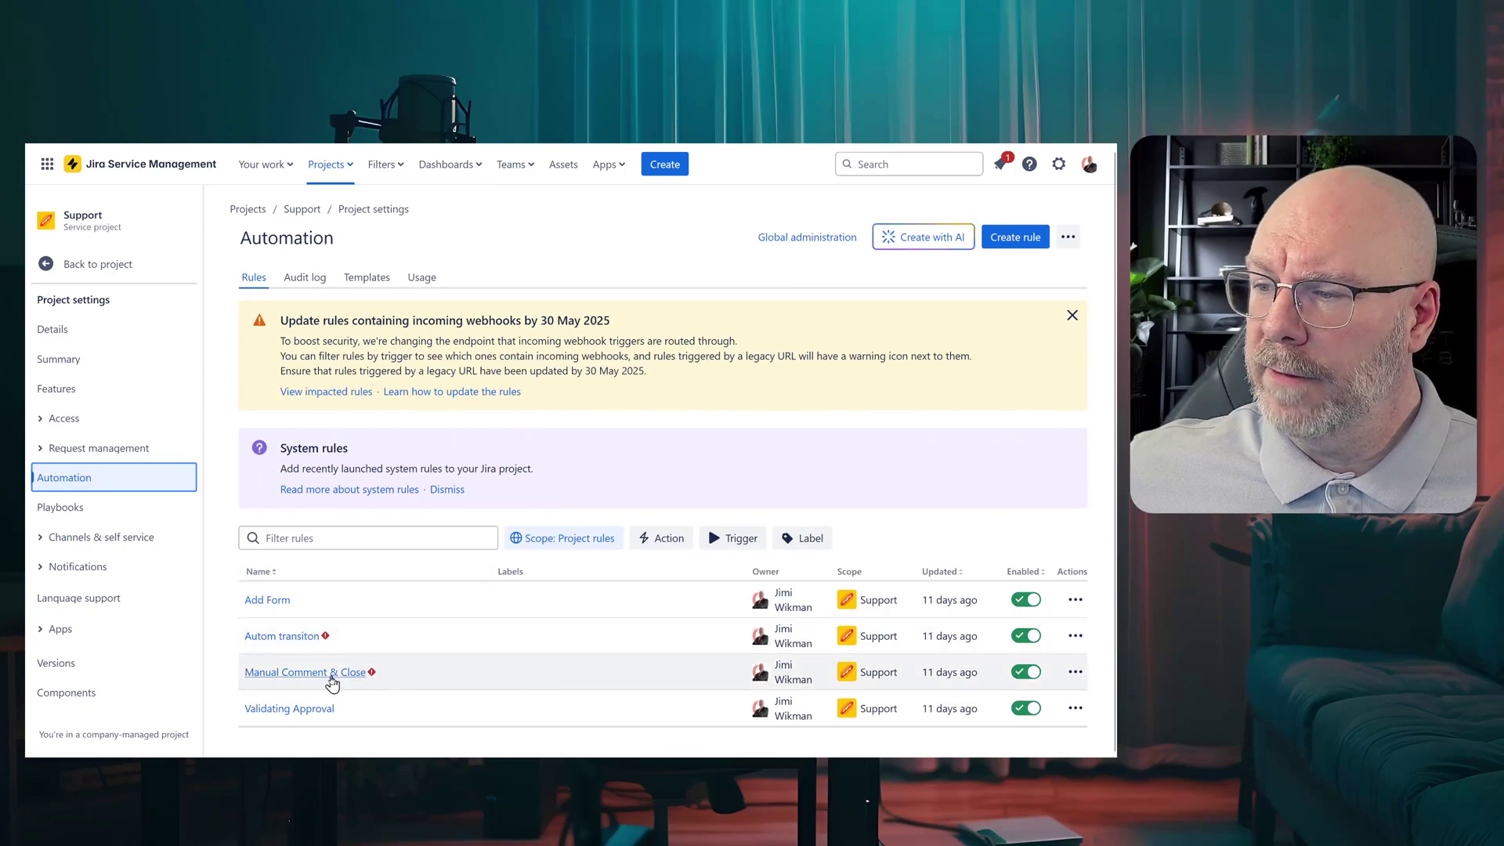
{"action": "left_click", "coordinate": [332, 674]}
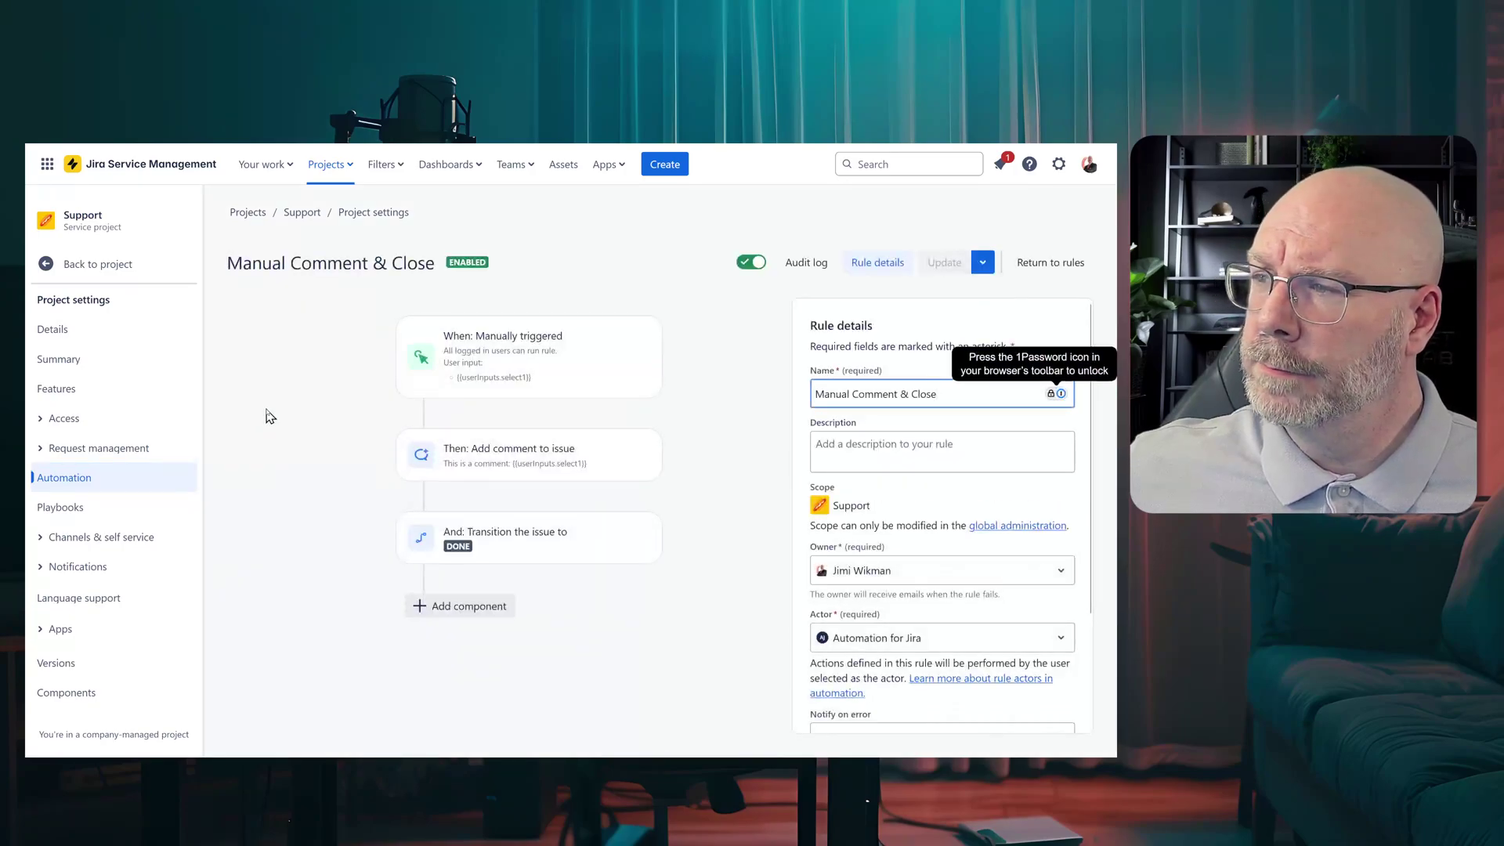
Step: Examine the rule's audit log, expanding the 04/16/2025, 15:38:38 entry to read its transition error
{"action": "left_click", "coordinate": [806, 263]}
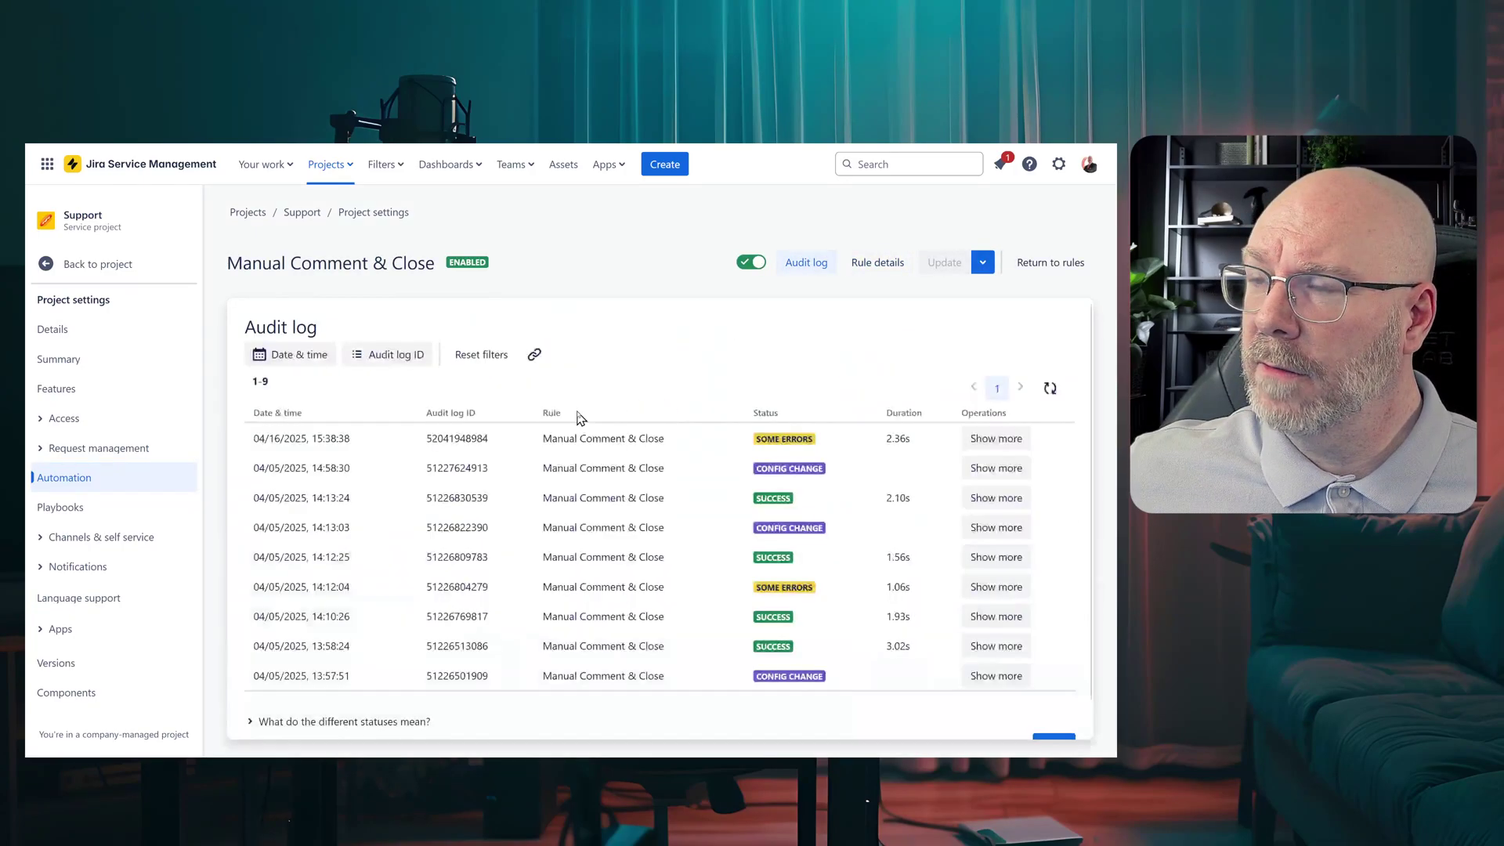
{"action": "left_click", "coordinate": [996, 438]}
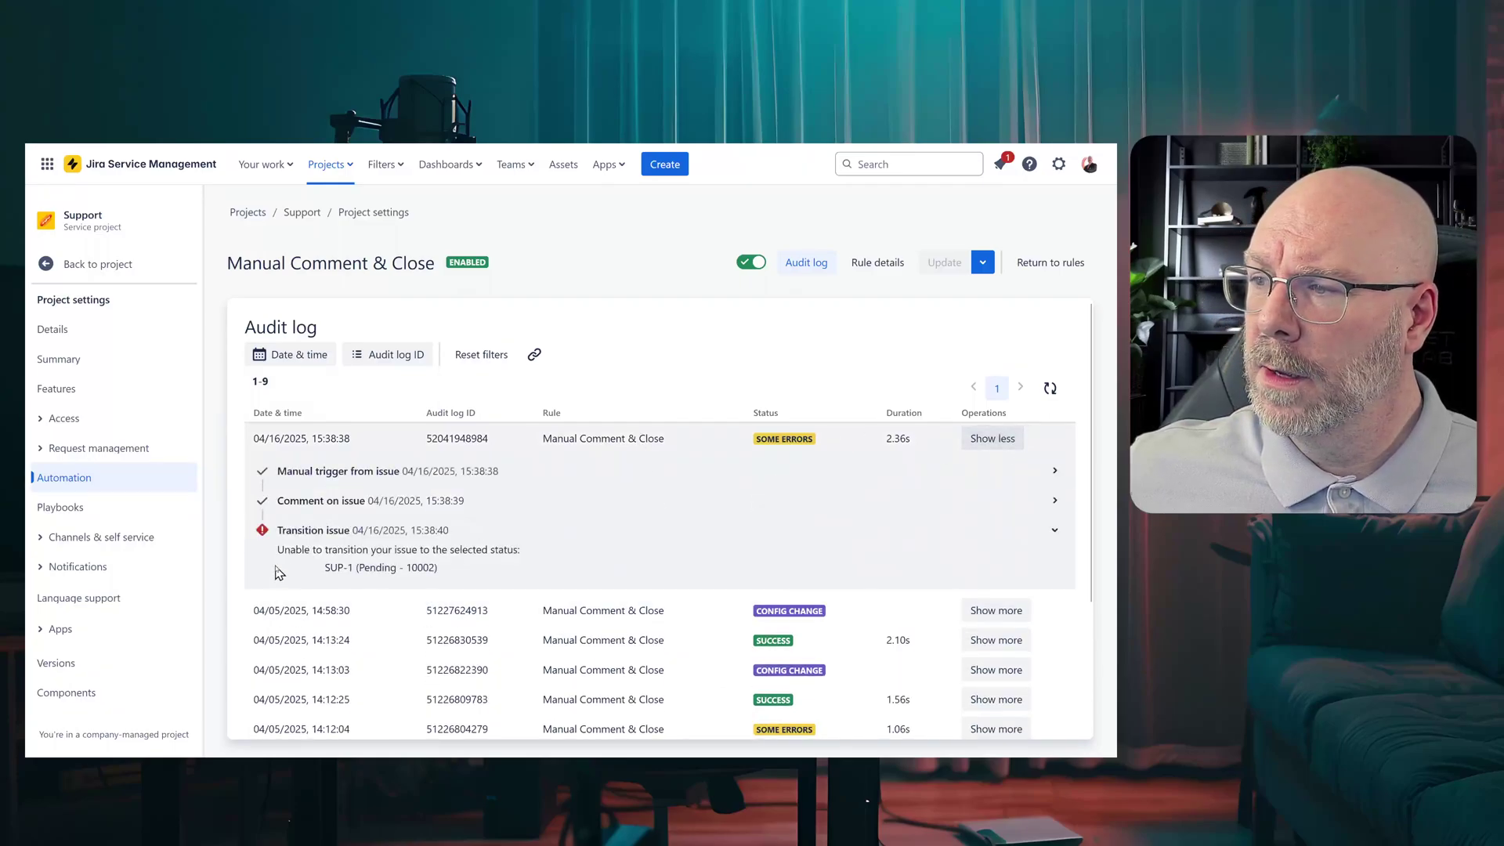
{"action": "left_click_drag", "start_coordinate": [278, 548], "coordinate": [463, 574]}
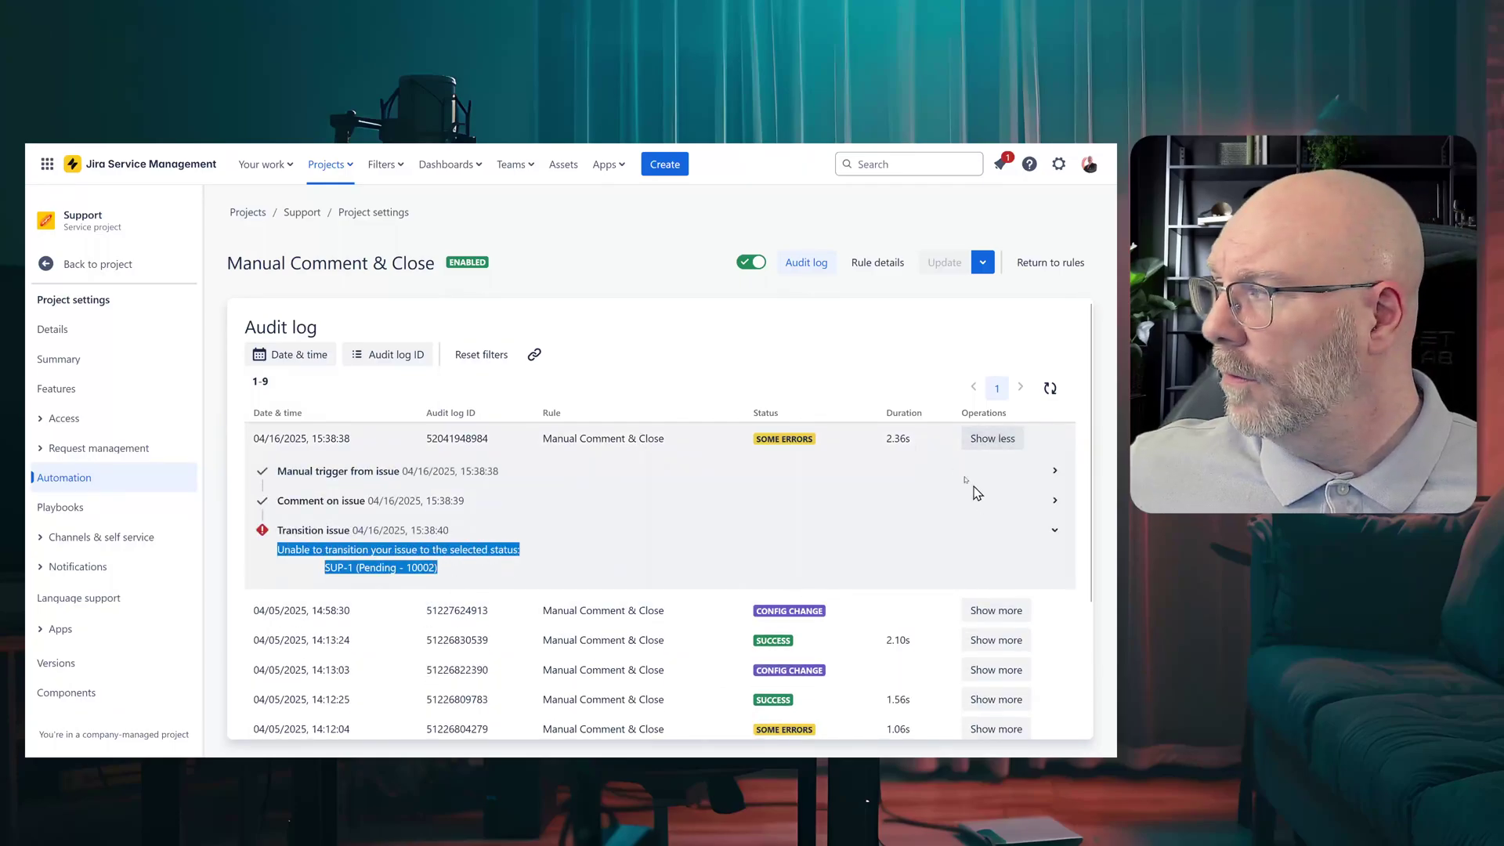
{"action": "left_click", "coordinate": [561, 276]}
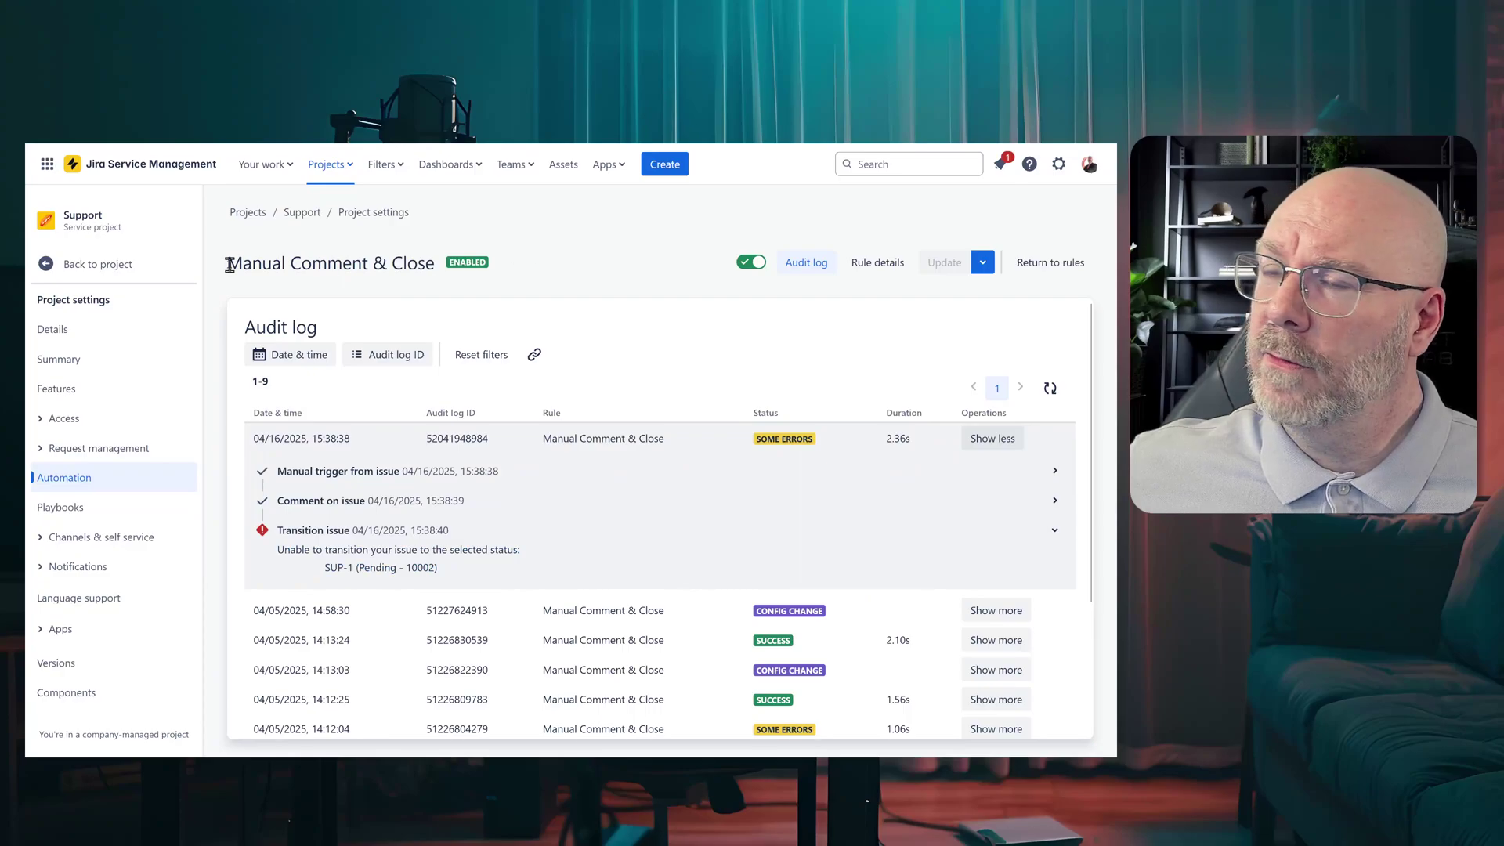
Step: Reopen Example Ticket from the All open queue, move it to Work in progress, and view its available transitions
{"action": "left_click", "coordinate": [114, 264]}
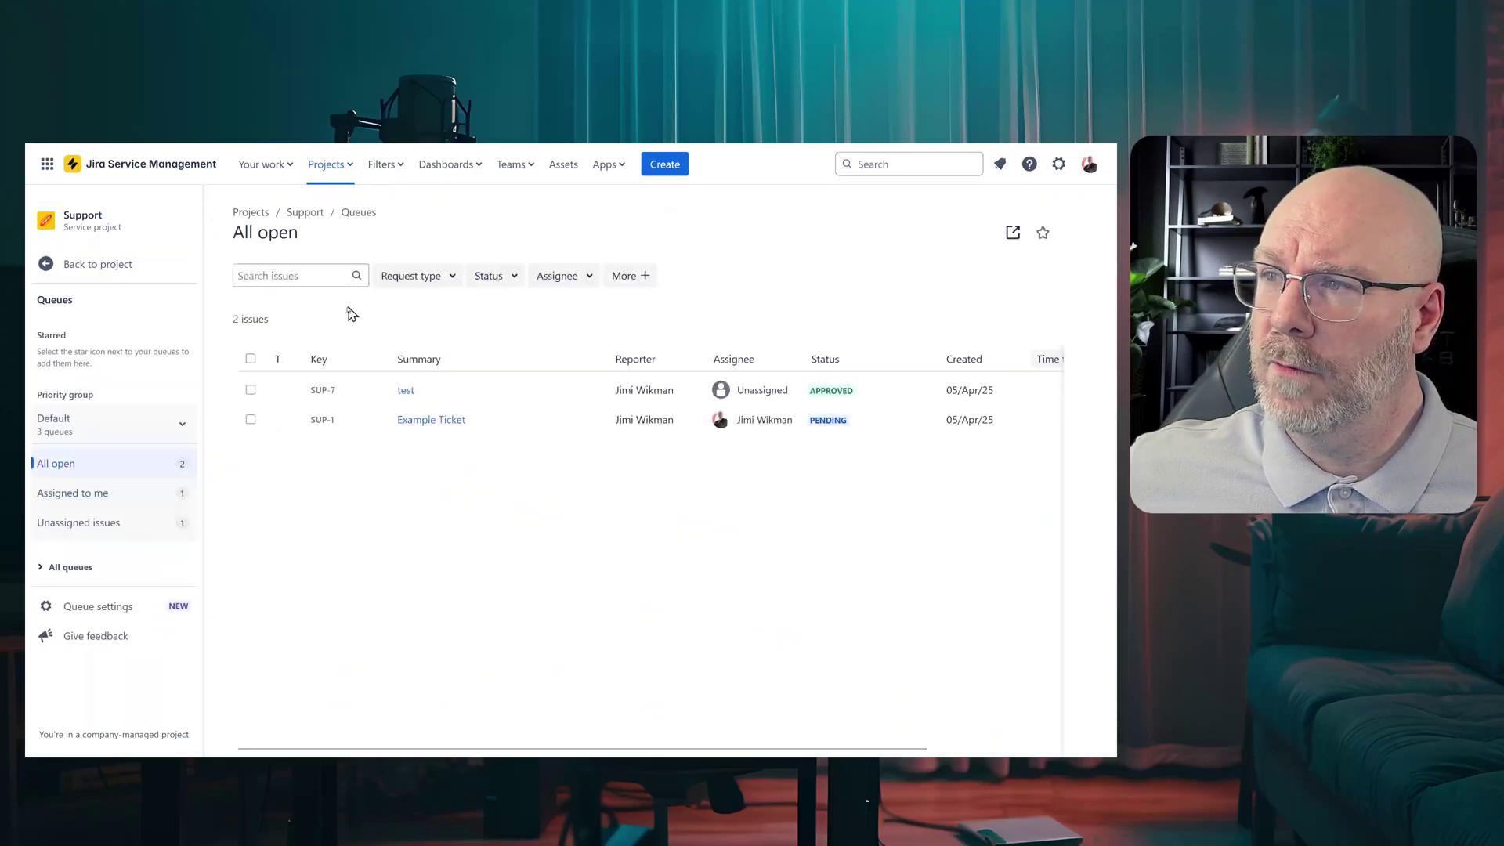
{"action": "left_click", "coordinate": [439, 421]}
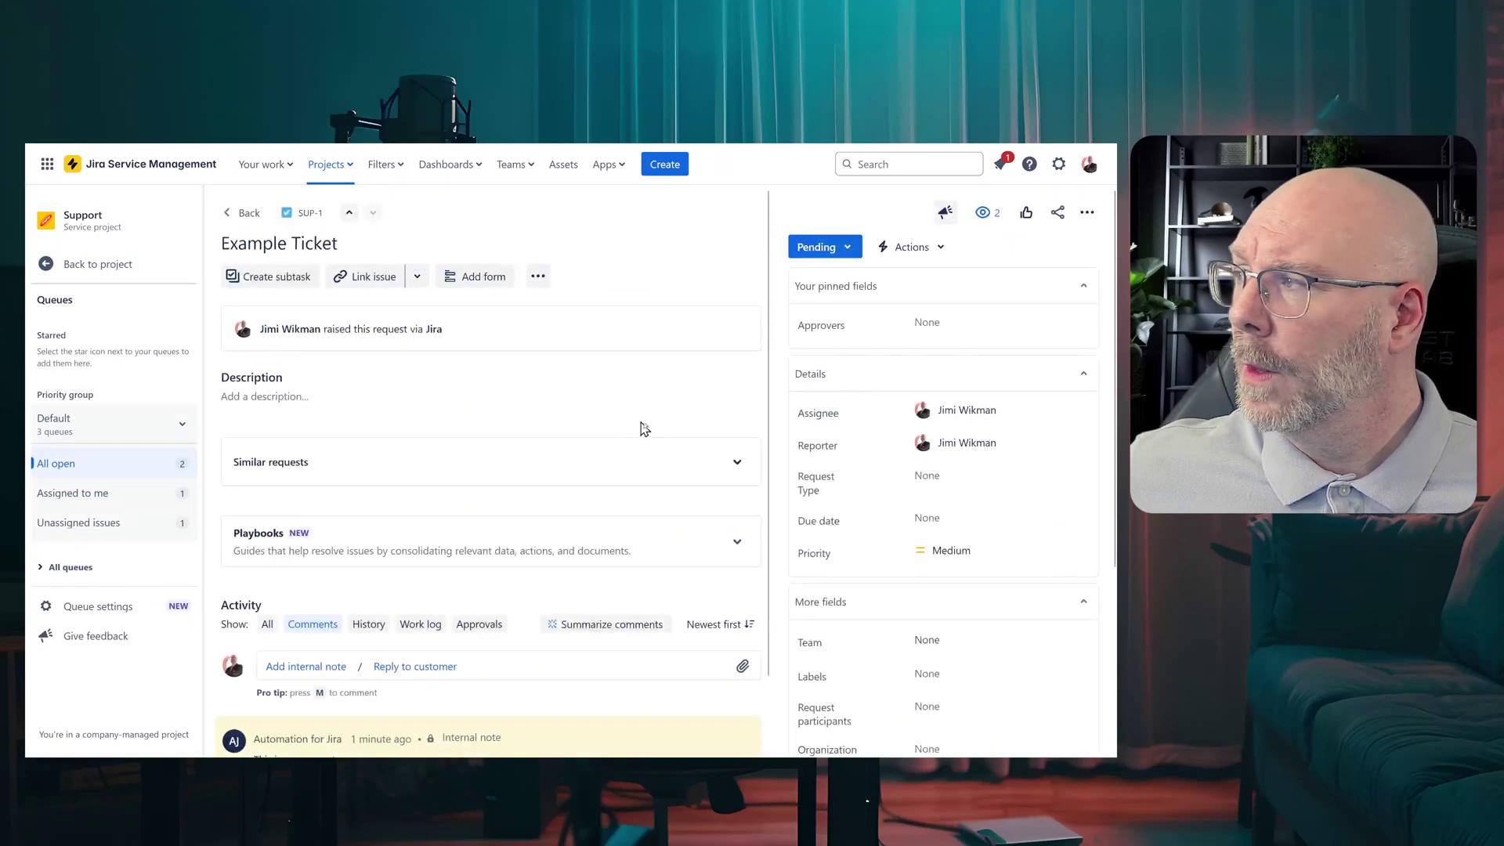
{"action": "left_click", "coordinate": [822, 248]}
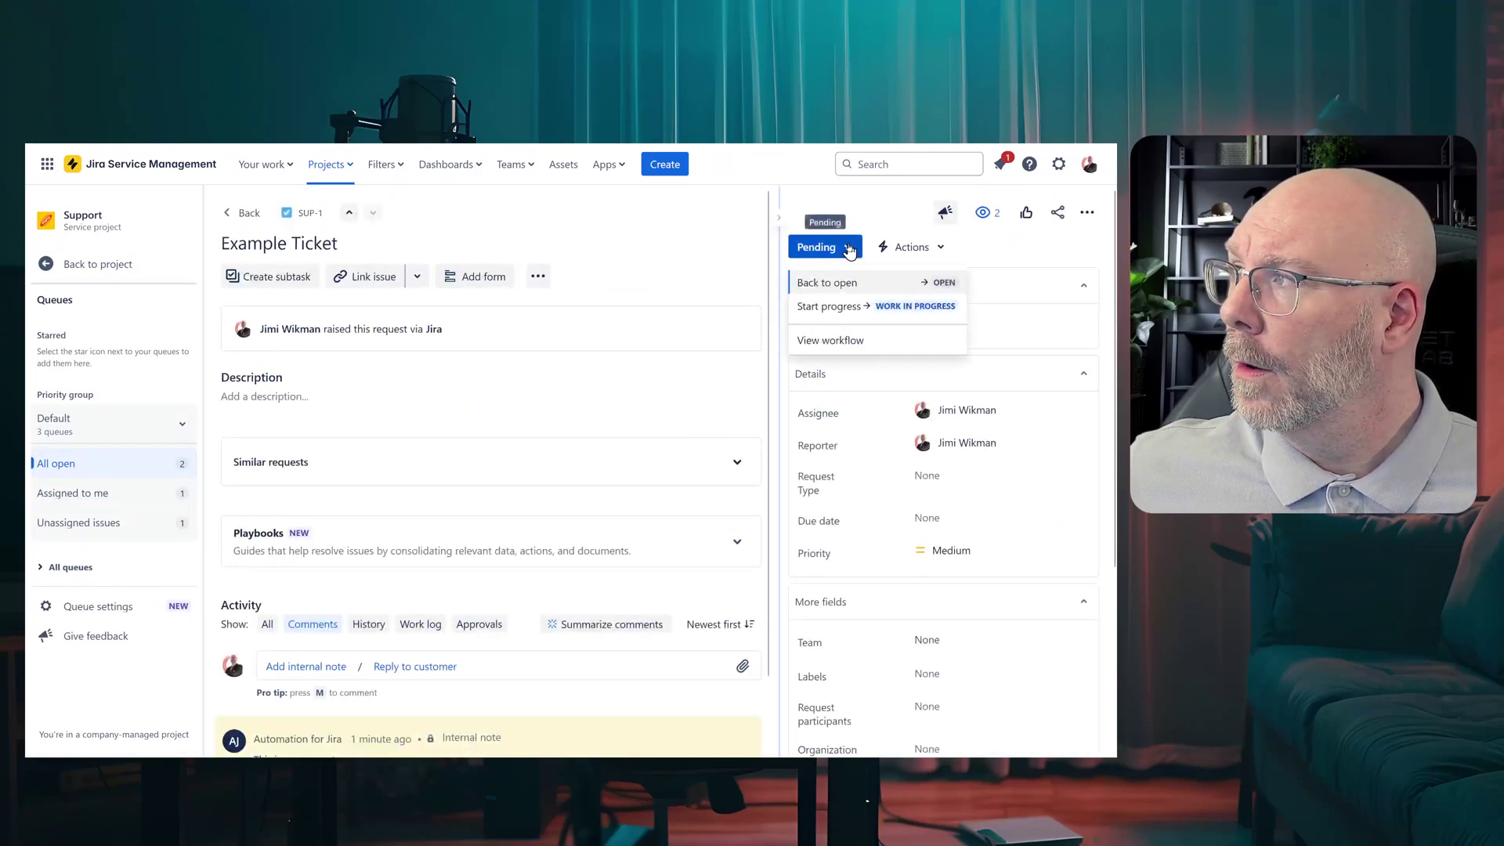
{"action": "left_click", "coordinate": [837, 307]}
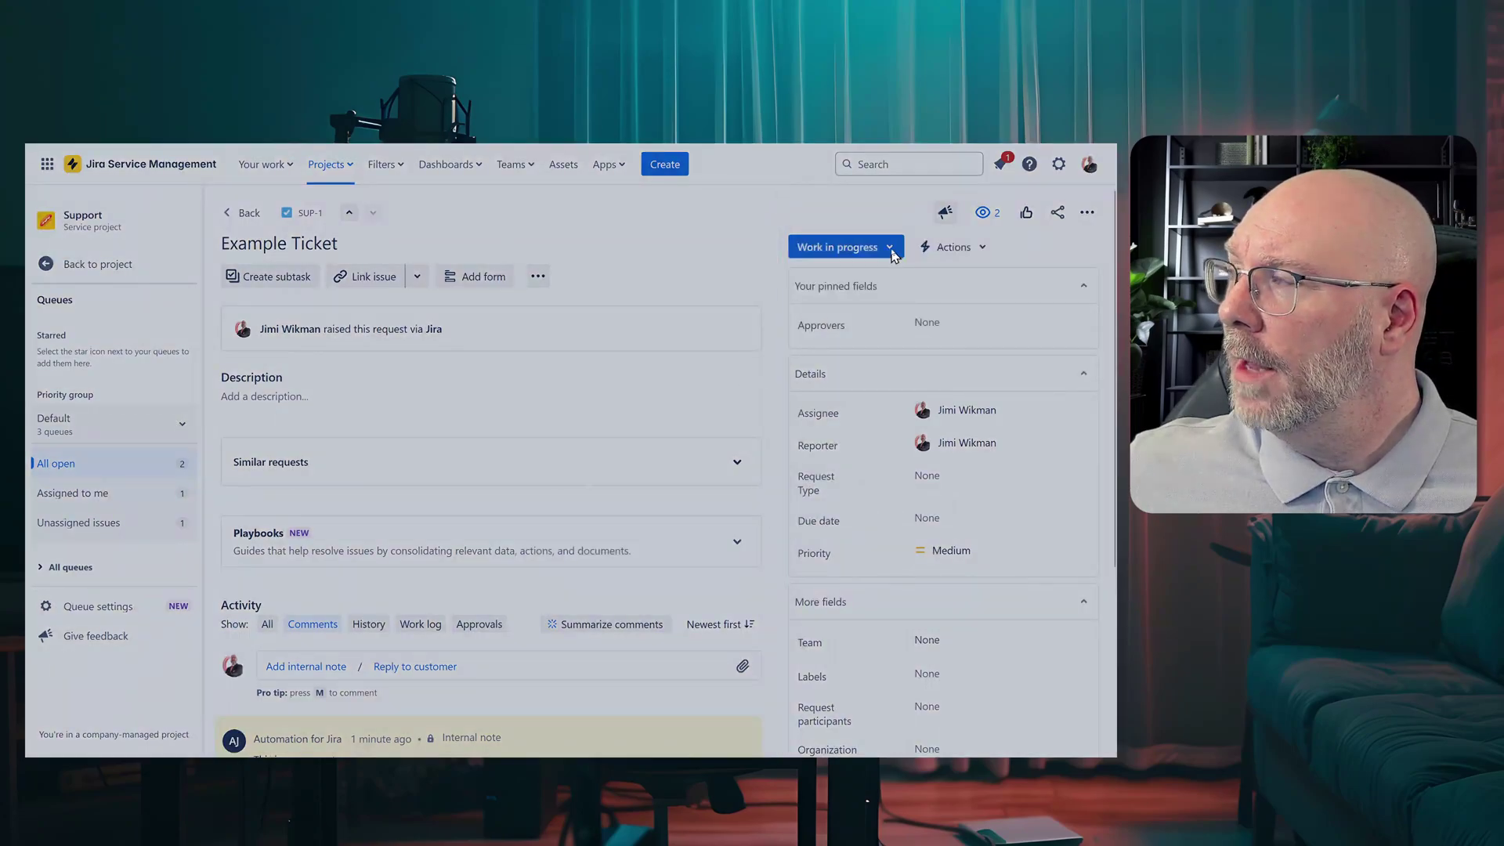
{"action": "left_click", "coordinate": [740, 655]}
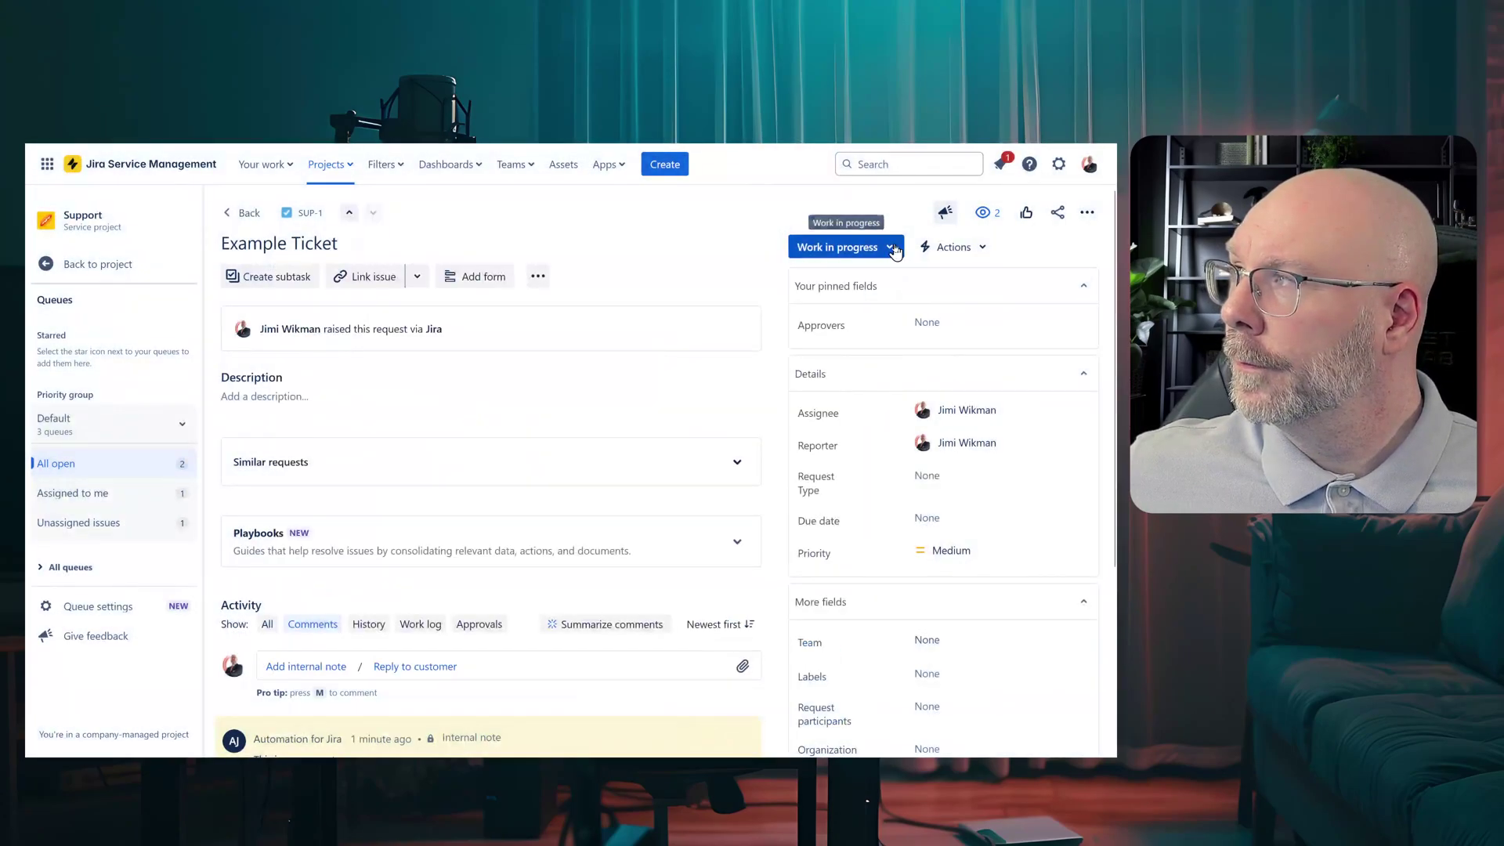
{"action": "left_click", "coordinate": [889, 250]}
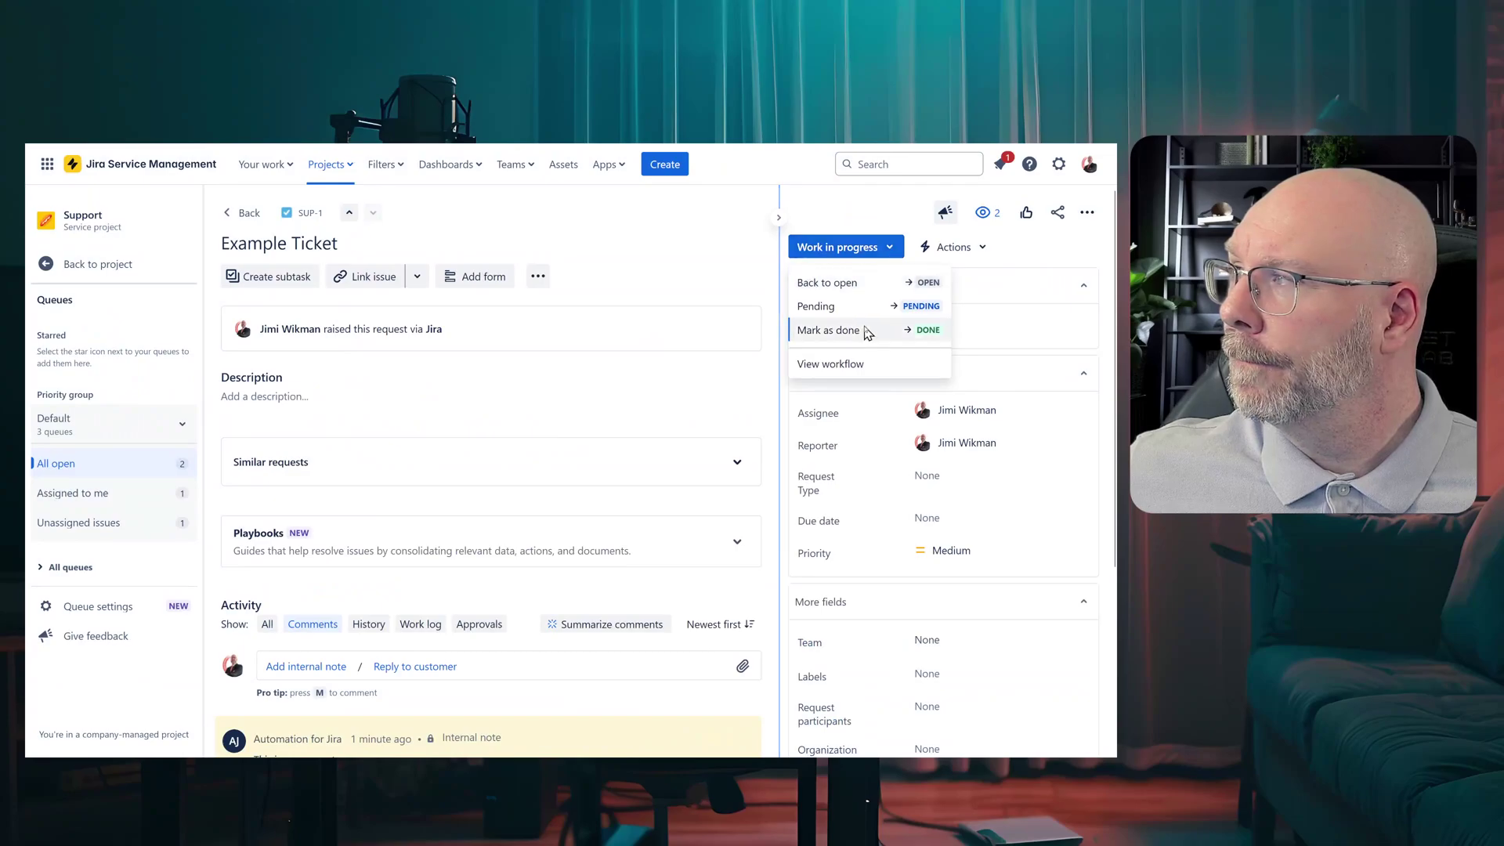
{"action": "left_click", "coordinate": [598, 329]}
Step: Rerun Playbook 123's Second Step on the ticket, choosing OPtion 2 for the Manual Comment & Close input
{"action": "scroll", "coordinate": [532, 427], "scroll_direction": "down", "scroll_amount": 1}
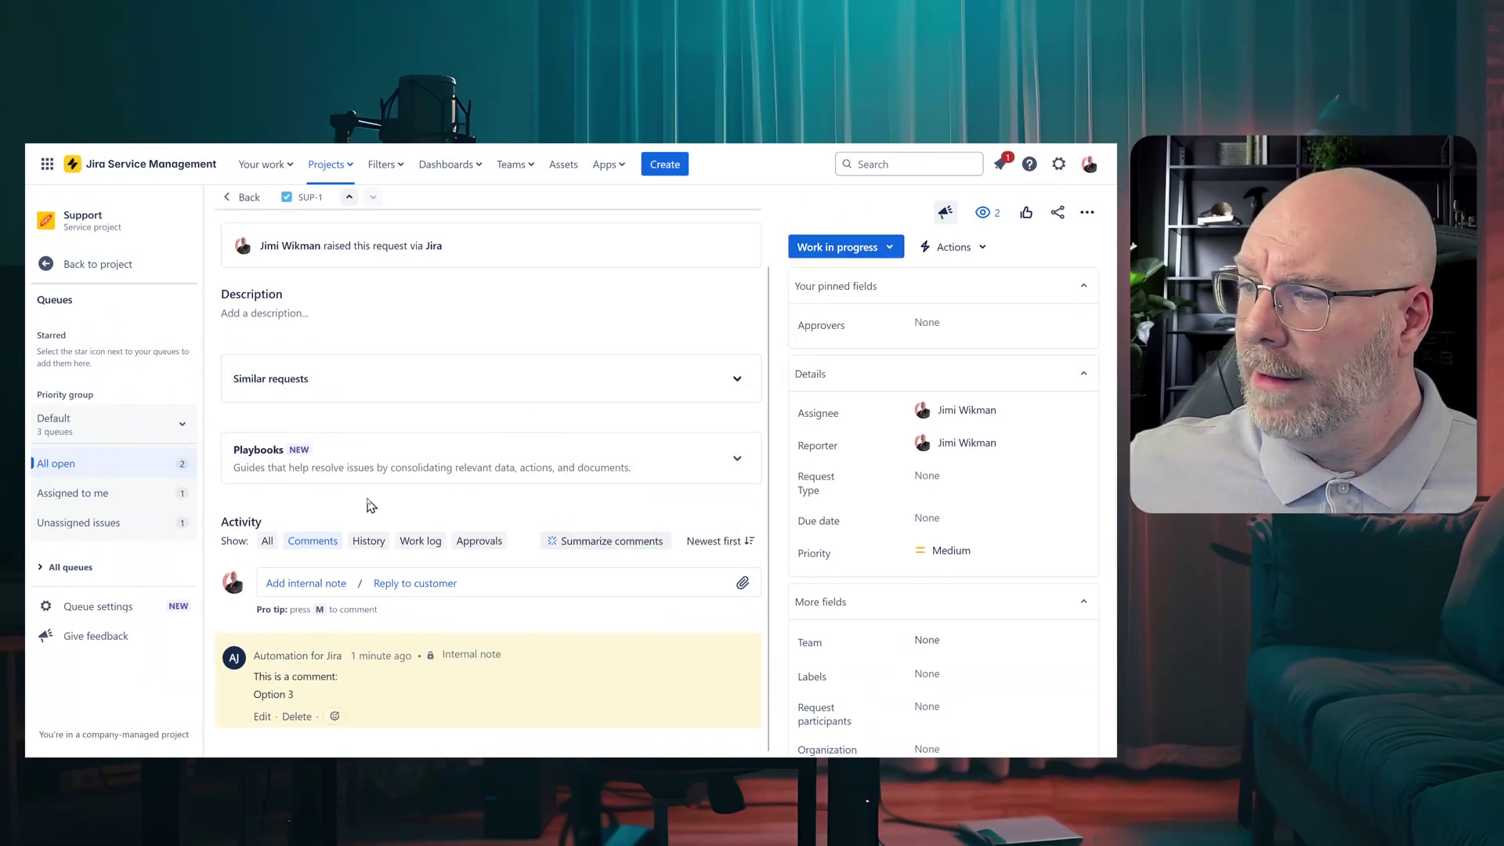
{"action": "left_click", "coordinate": [740, 462]}
{"action": "scroll", "coordinate": [640, 459], "scroll_direction": "down", "scroll_amount": 1}
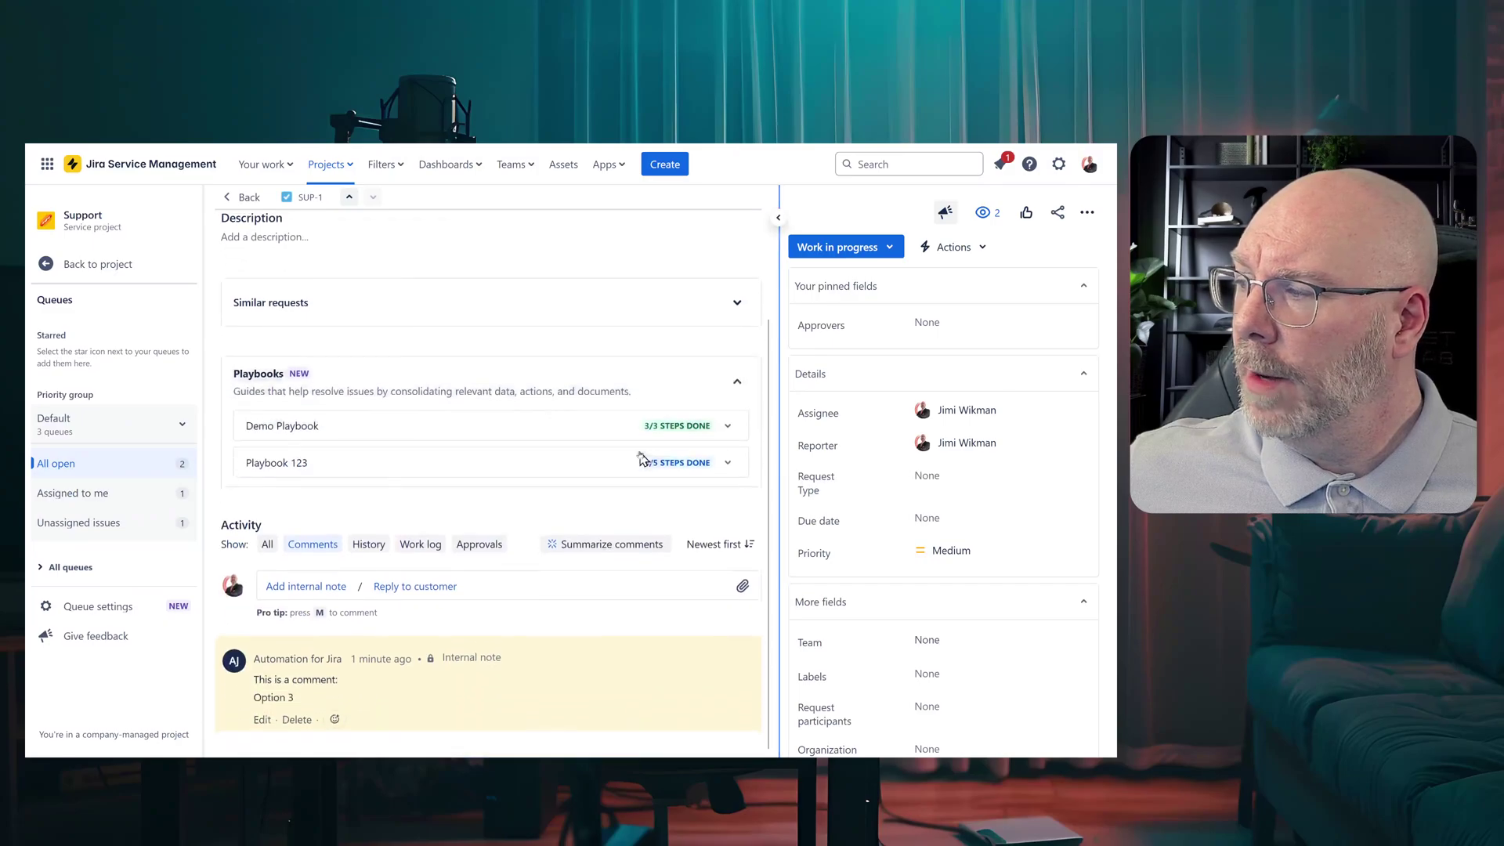
{"action": "left_click", "coordinate": [731, 462]}
{"action": "scroll", "coordinate": [635, 477], "scroll_direction": "down", "scroll_amount": 4}
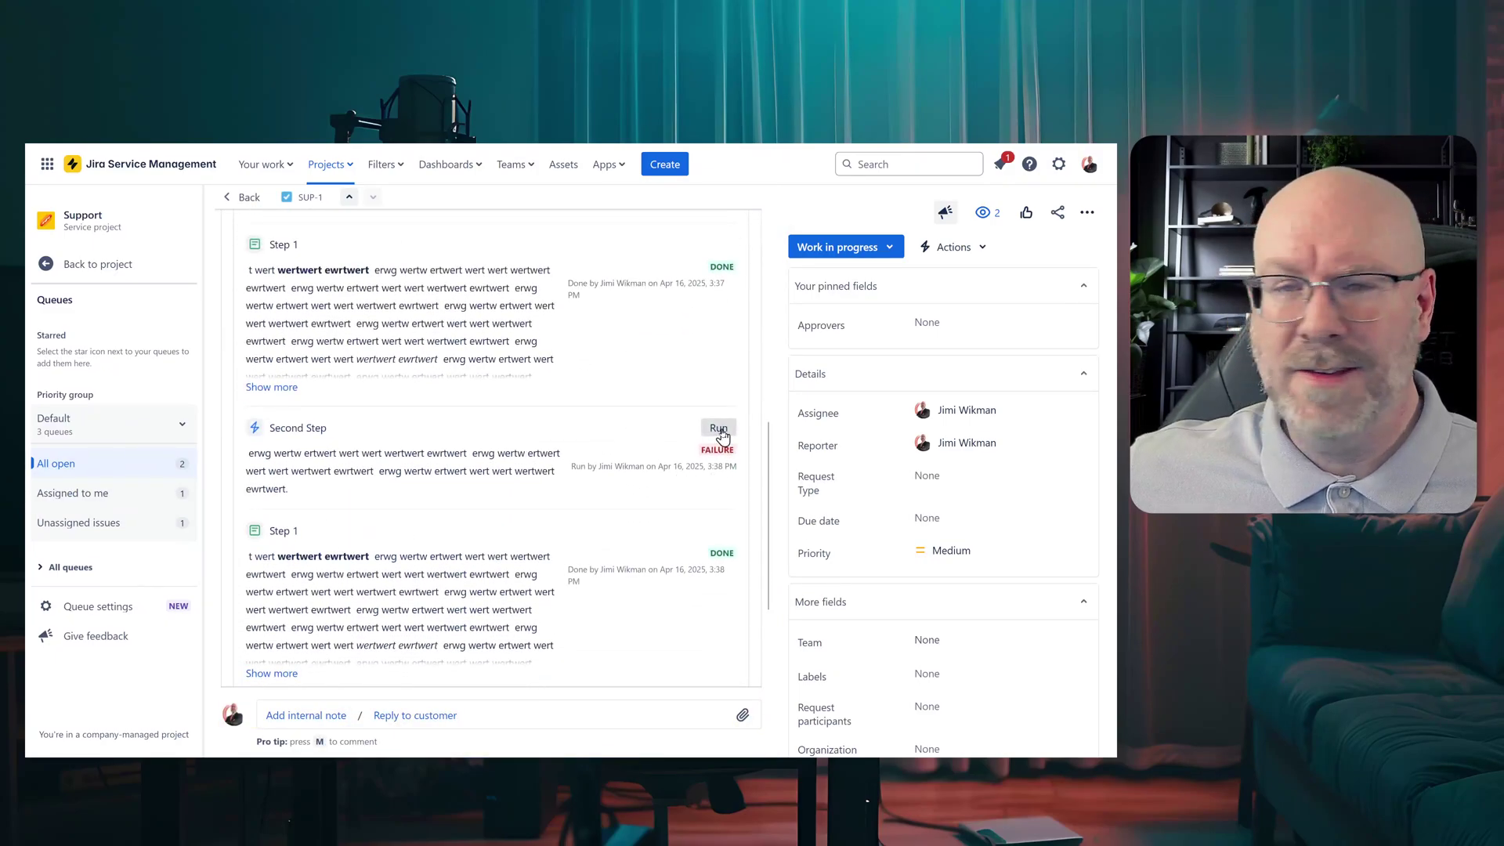
{"action": "left_click", "coordinate": [719, 430]}
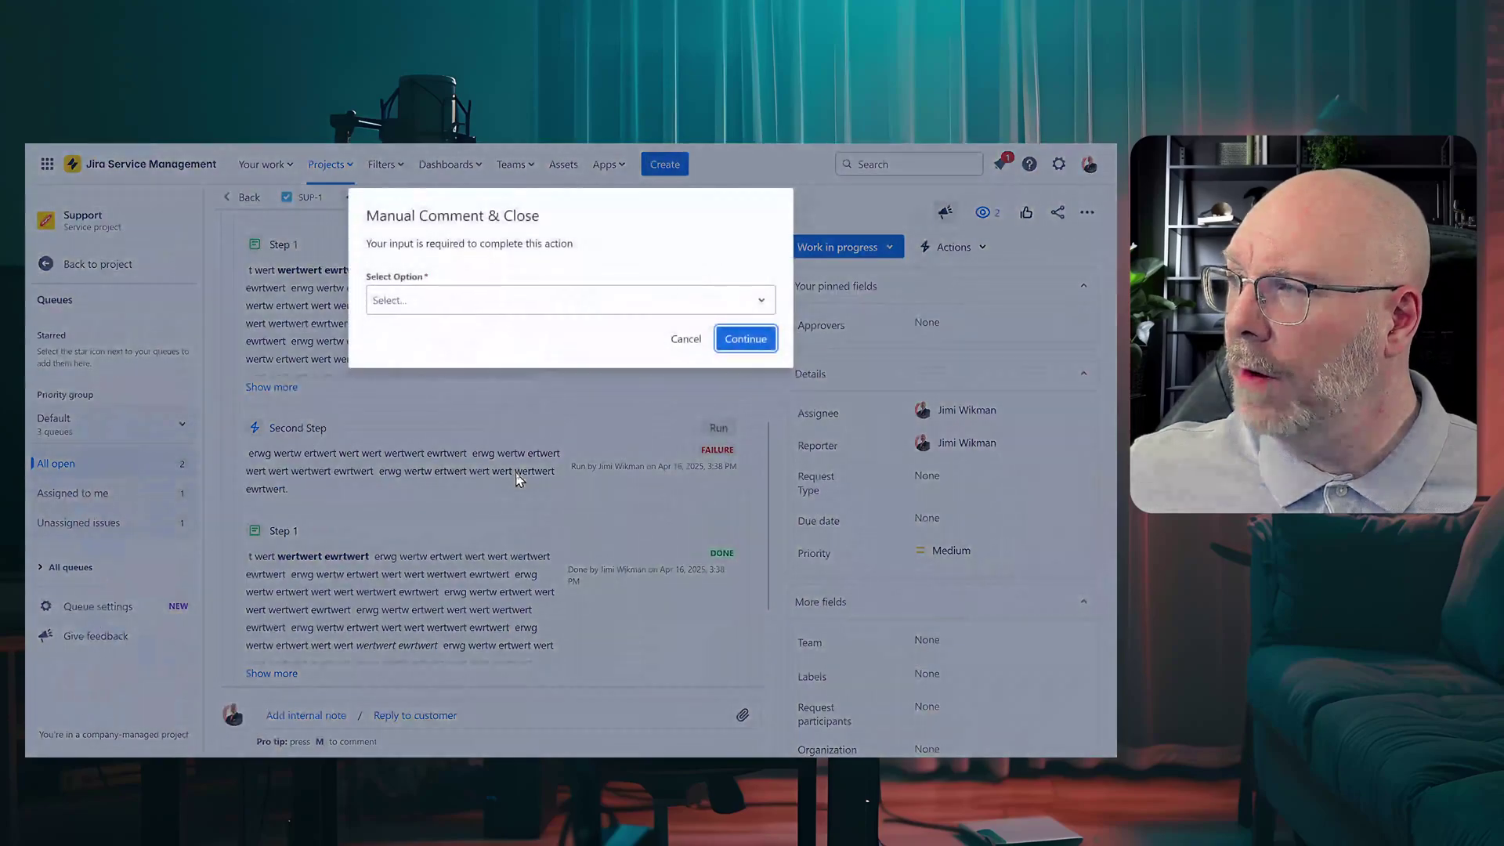
{"action": "left_click", "coordinate": [467, 311]}
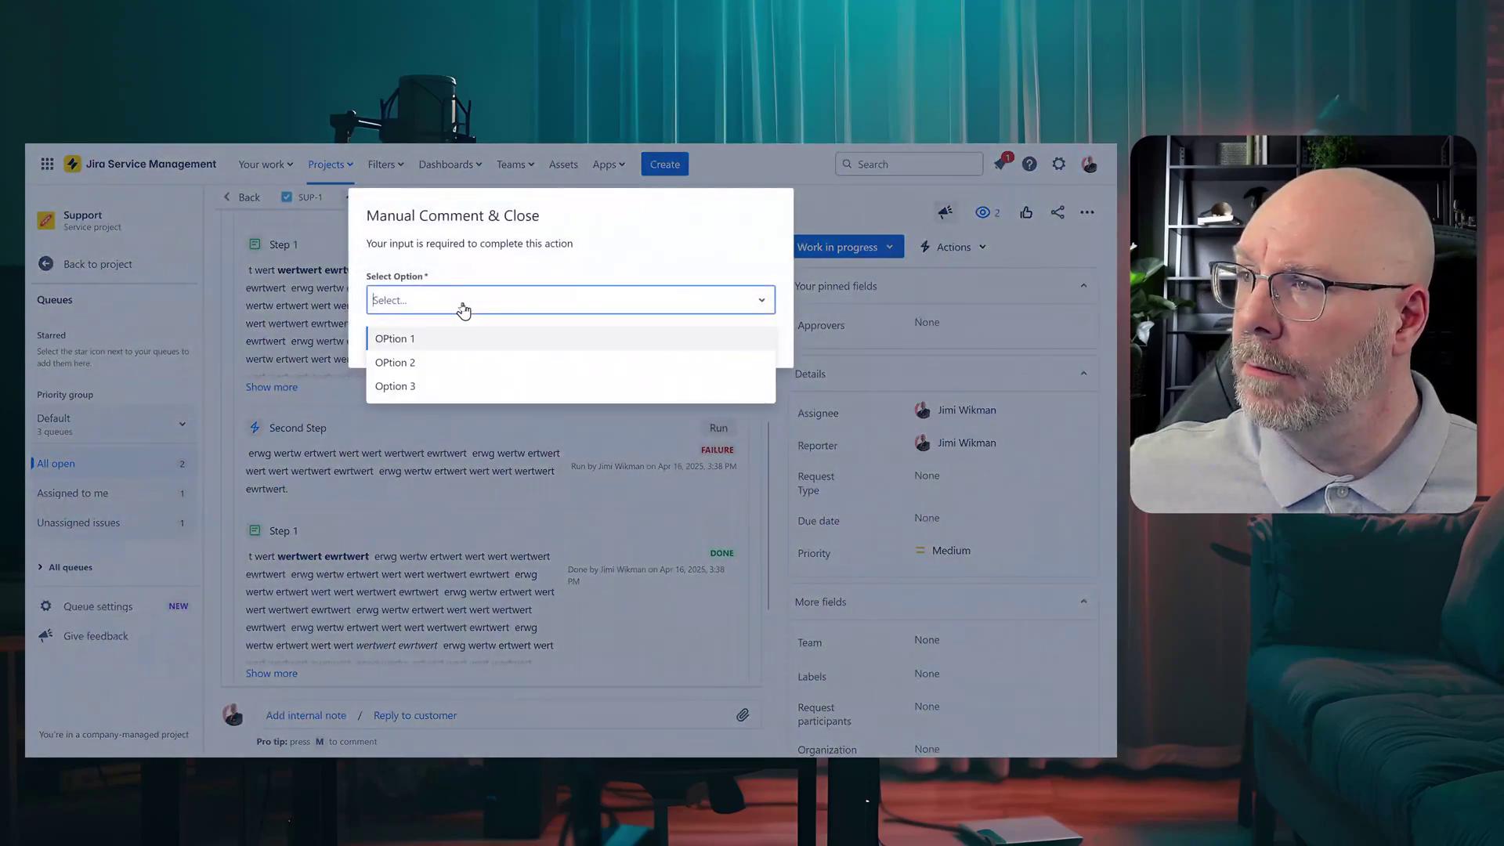
{"action": "left_click", "coordinate": [413, 364]}
{"action": "left_click", "coordinate": [756, 339]}
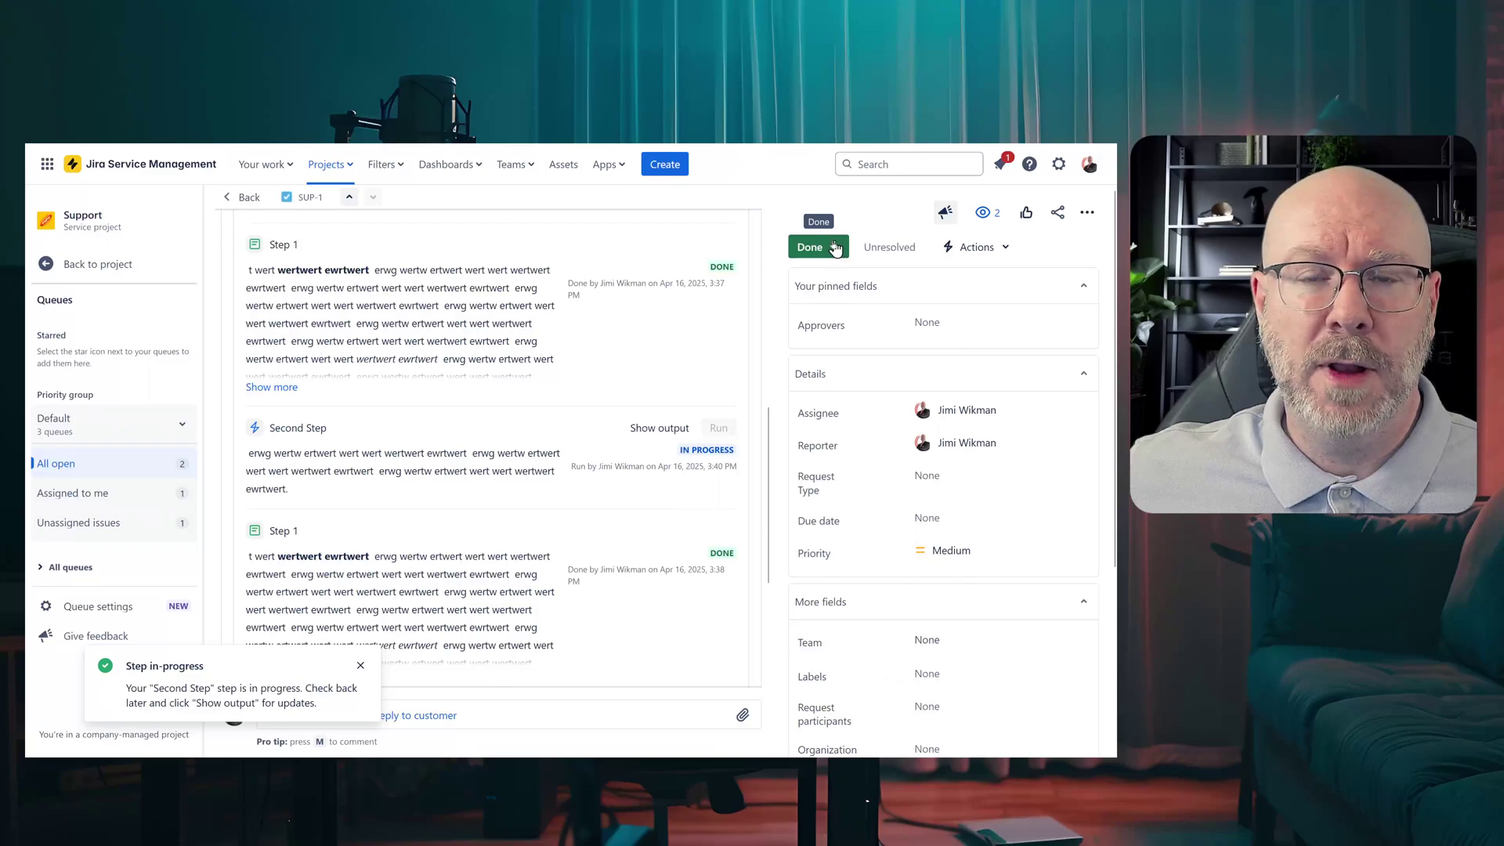
Step: Check the ticket's comments for the automation's internal note, and review Second Step's status in the playbook
{"action": "scroll", "coordinate": [571, 423], "scroll_direction": "down", "scroll_amount": 5}
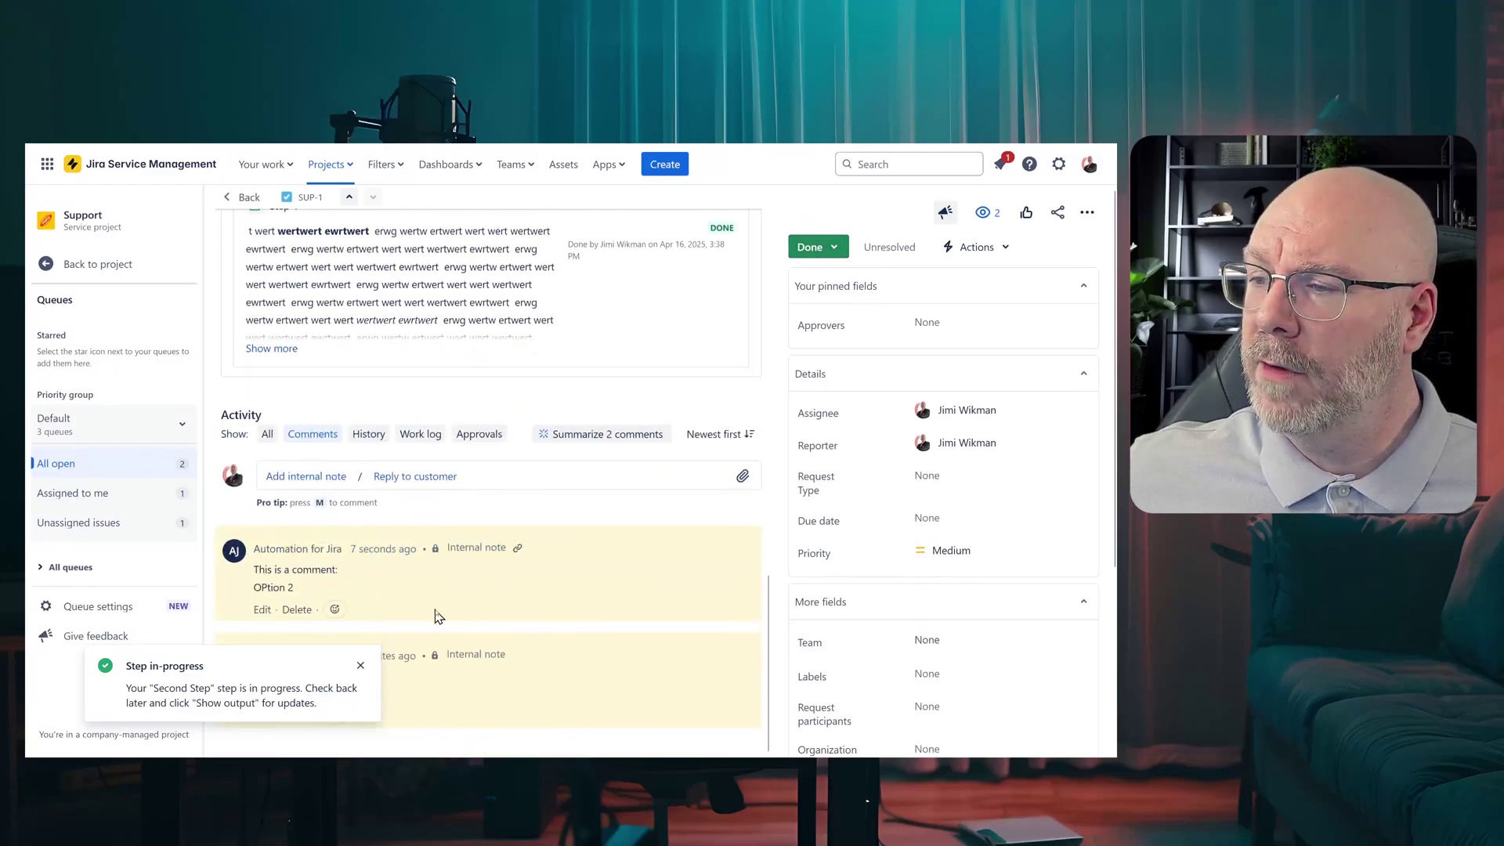
{"action": "left_click", "coordinate": [361, 665]}
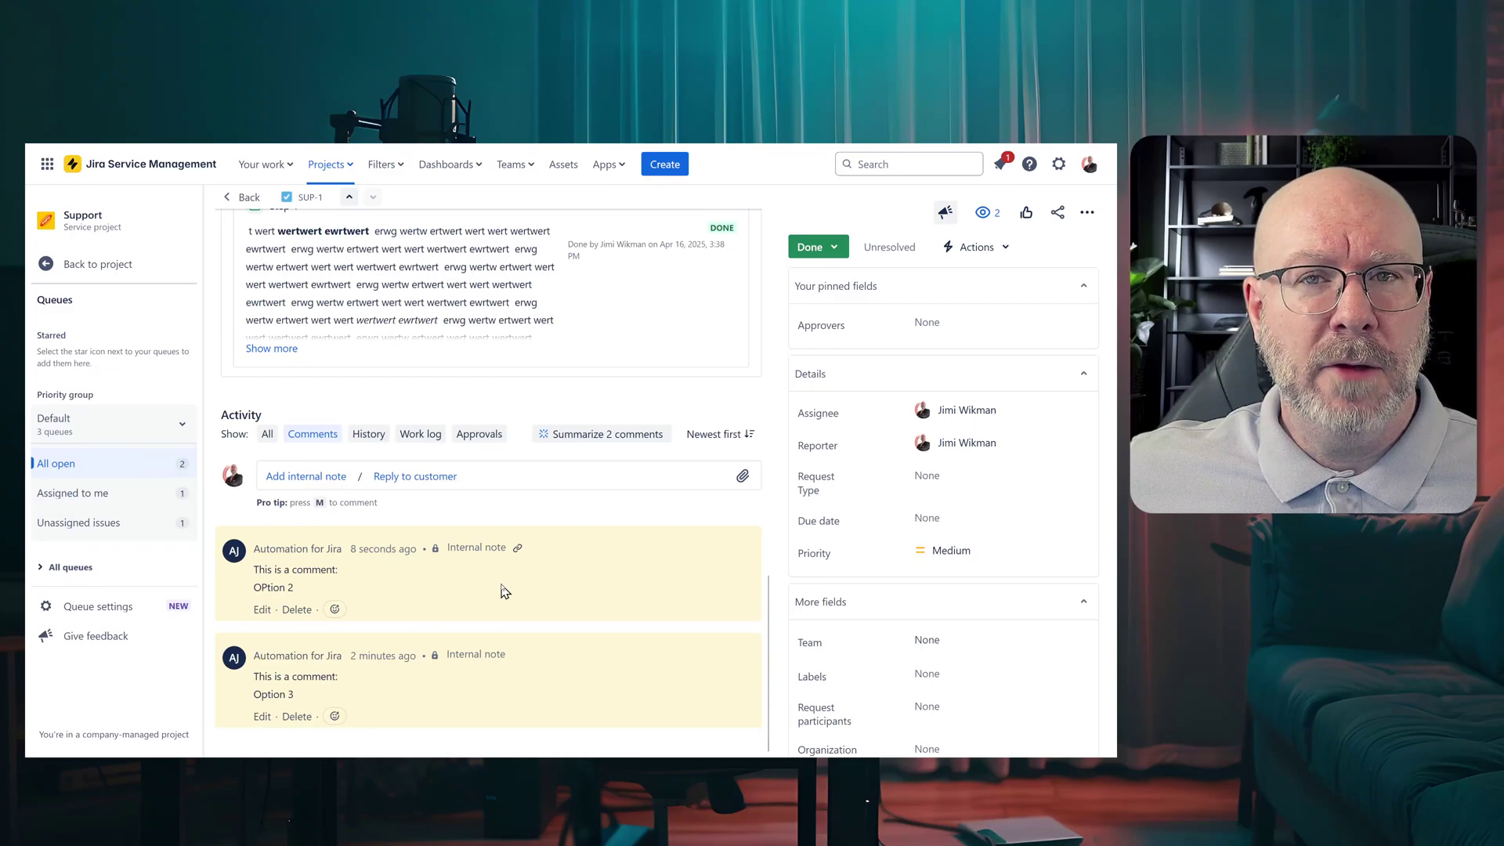
{"action": "scroll", "coordinate": [586, 337], "scroll_direction": "up", "scroll_amount": 3}
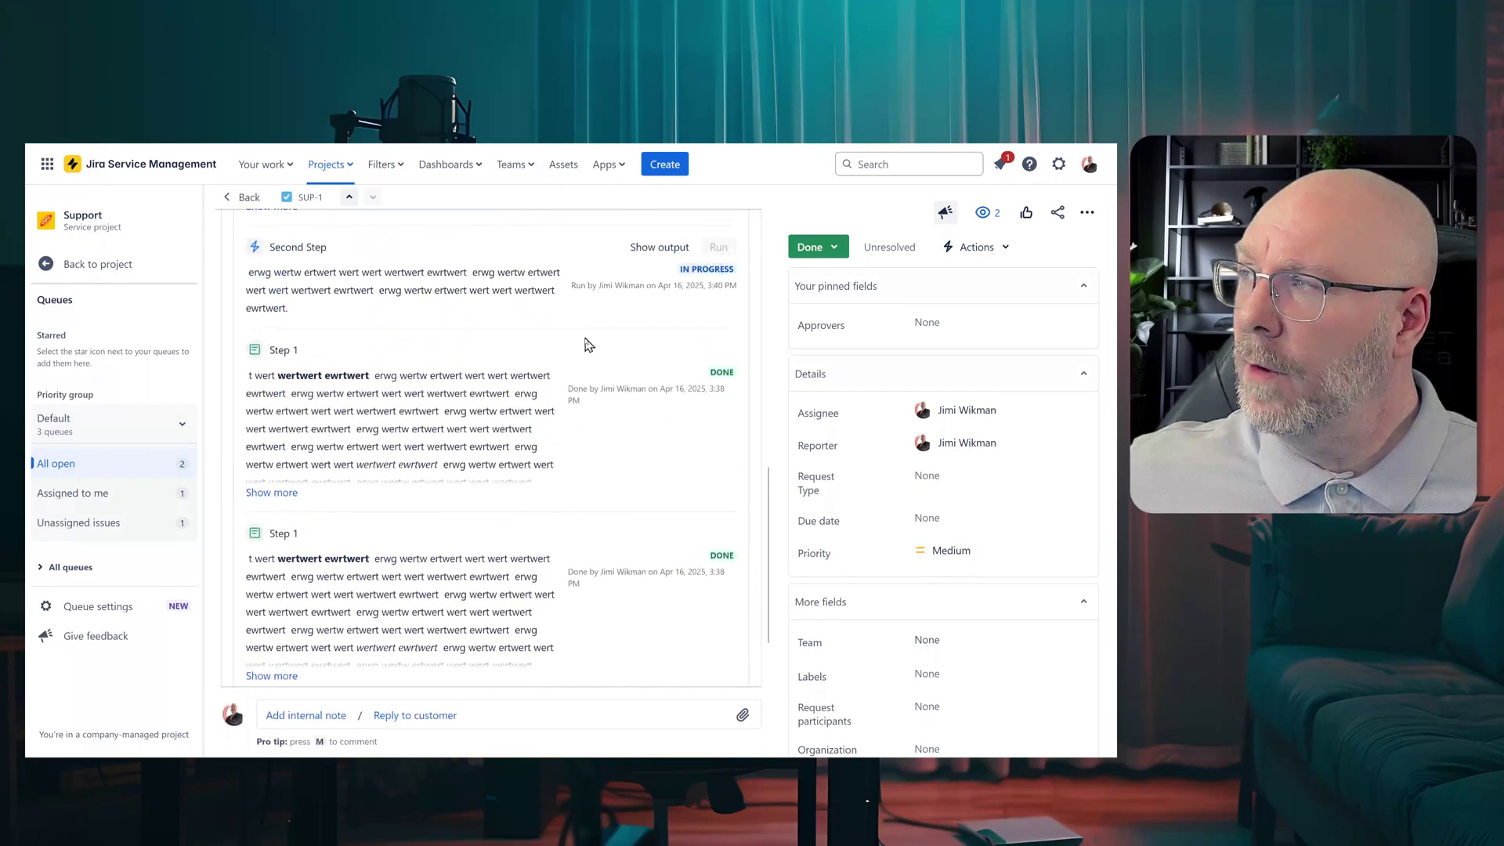
{"action": "scroll", "coordinate": [588, 344], "scroll_direction": "up", "scroll_amount": 5}
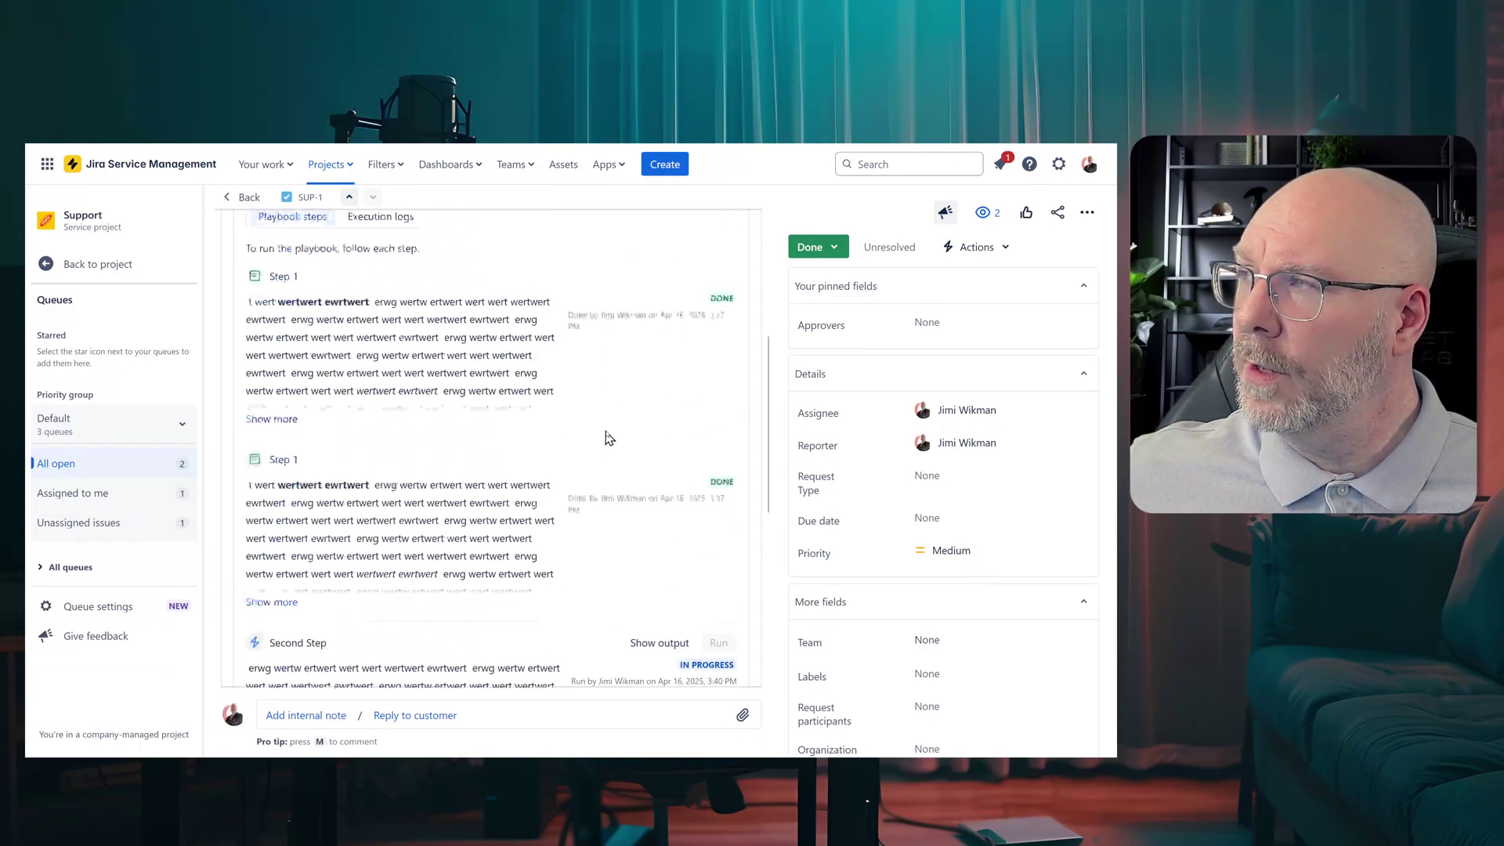
{"action": "scroll", "coordinate": [603, 429], "scroll_direction": "up", "scroll_amount": 2}
{"action": "scroll", "coordinate": [634, 406], "scroll_direction": "down", "scroll_amount": 4}
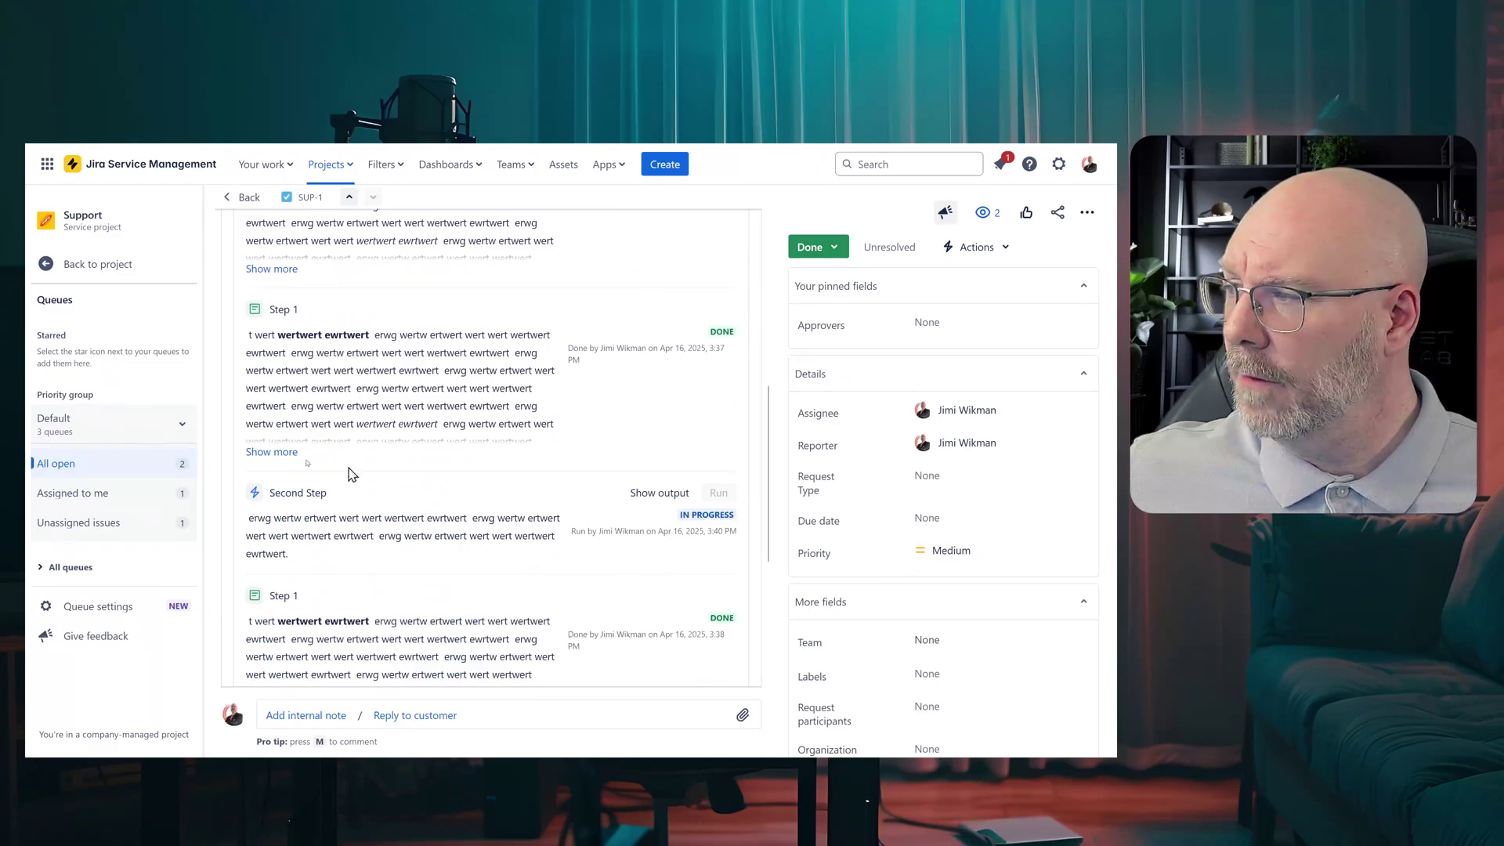
Step: Reload Example Ticket and expand Playbook 123 to check the updated status of its steps
{"action": "key", "text": "alt+Left"}
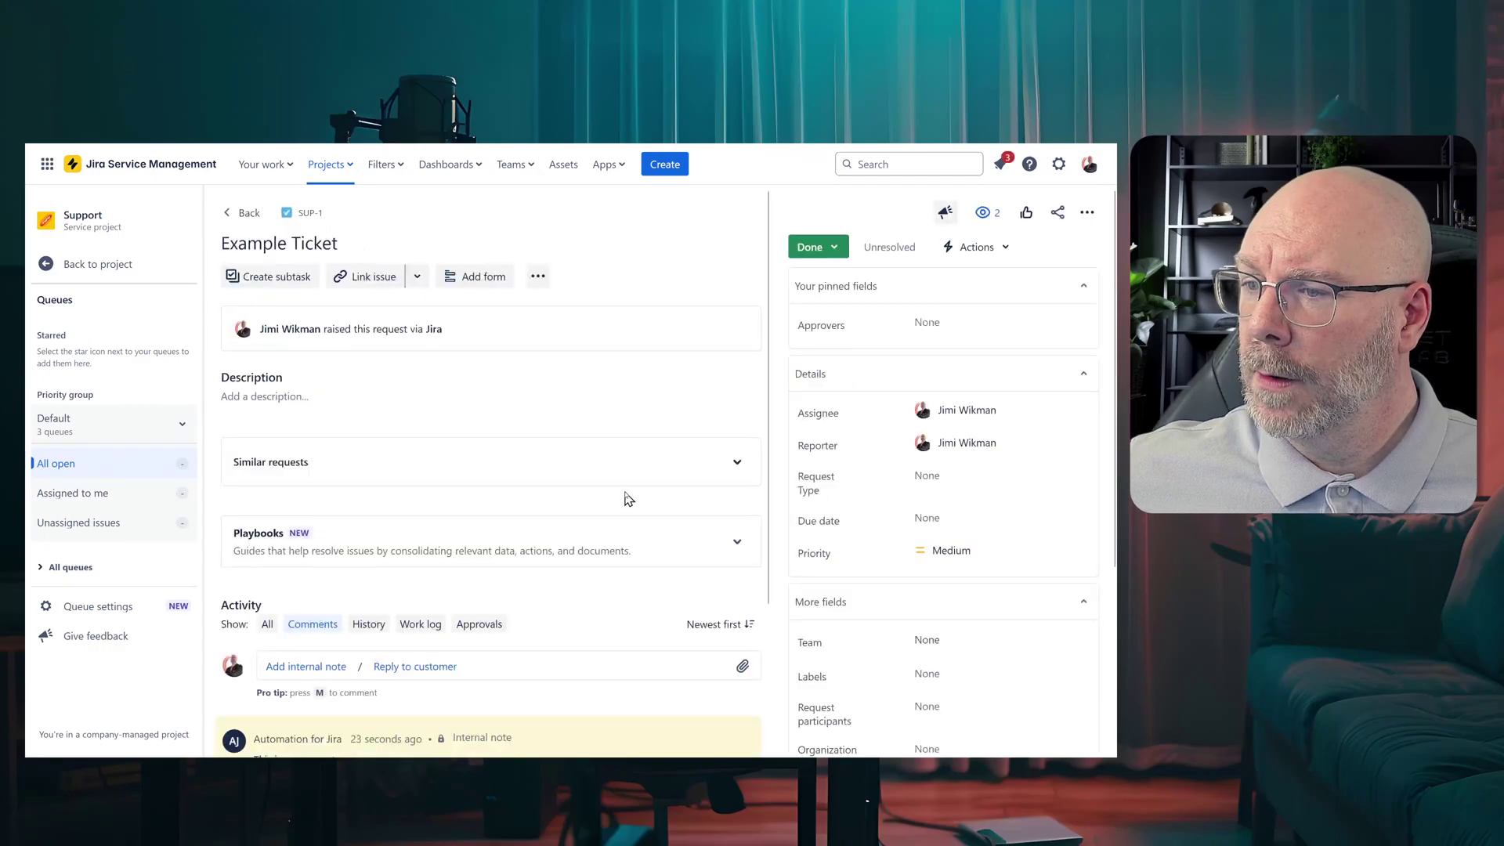
{"action": "scroll", "coordinate": [627, 499], "scroll_direction": "down", "scroll_amount": 3}
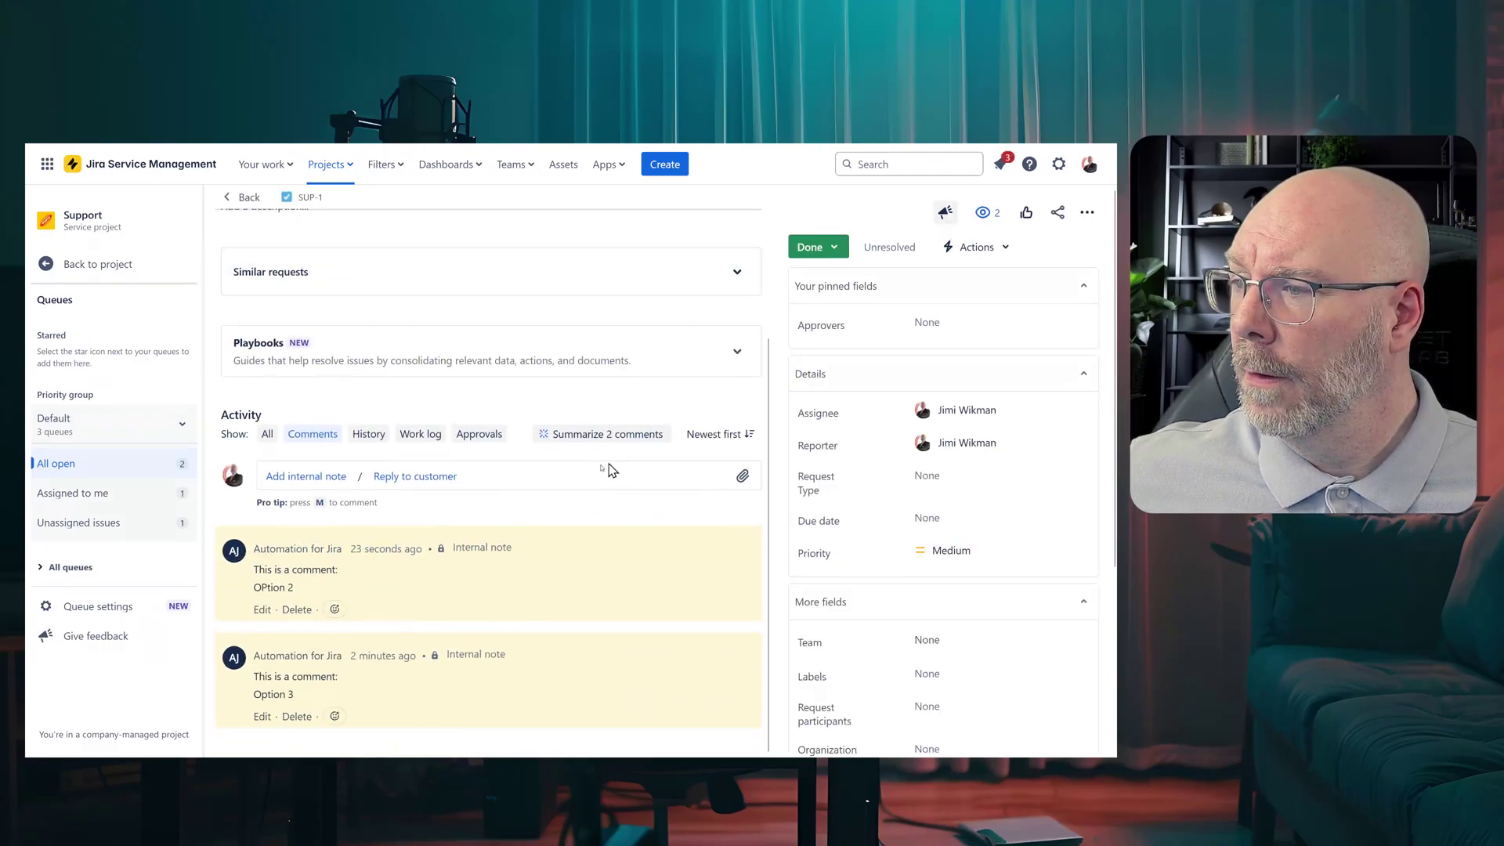
{"action": "scroll", "coordinate": [548, 481], "scroll_direction": "up", "scroll_amount": 2}
{"action": "left_click", "coordinate": [737, 432]}
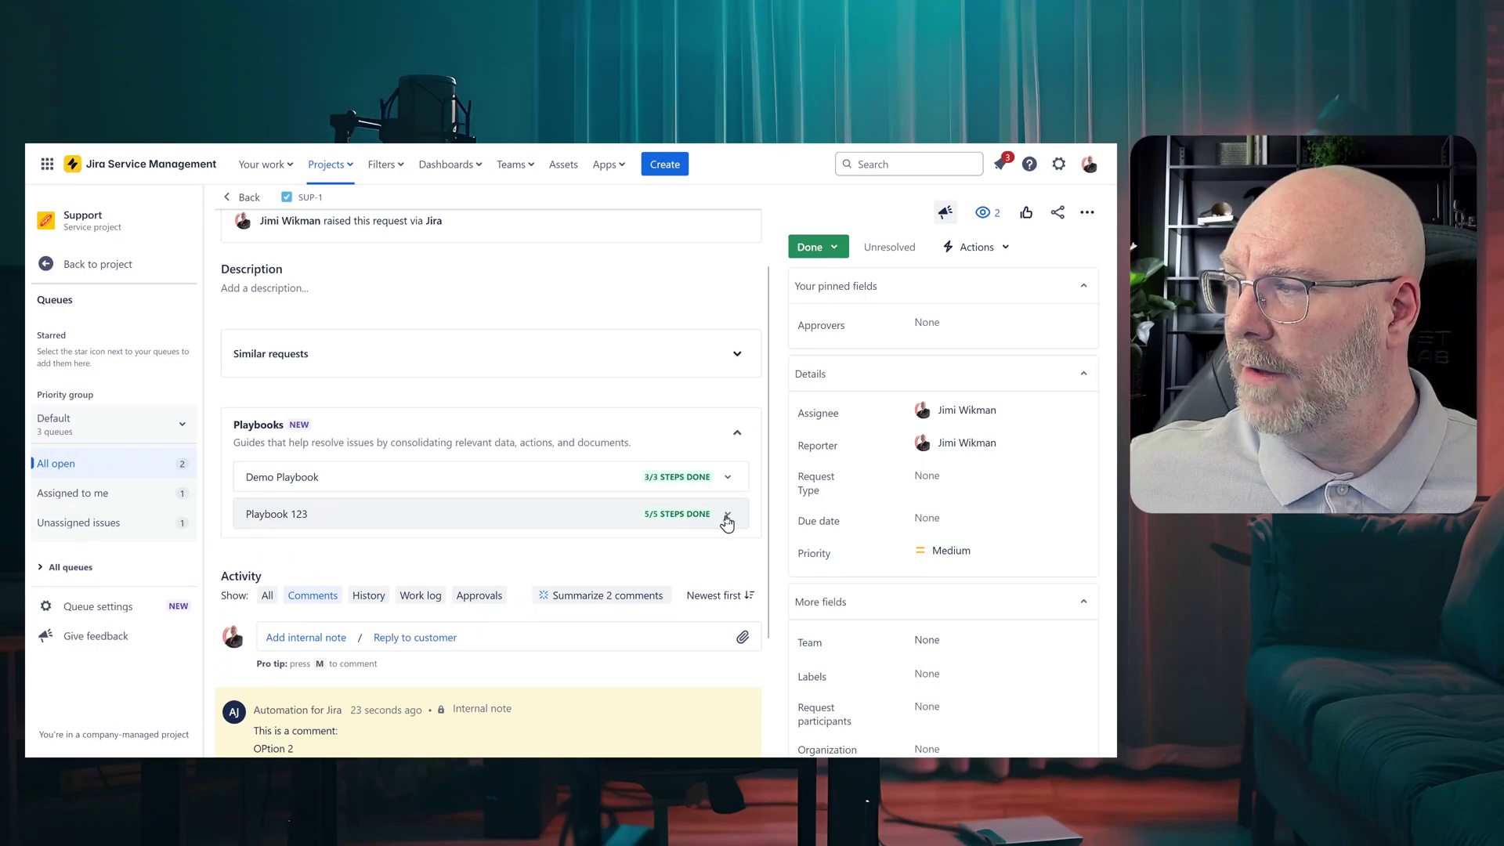
{"action": "left_click", "coordinate": [727, 517]}
{"action": "scroll", "coordinate": [576, 505], "scroll_direction": "down", "scroll_amount": 4}
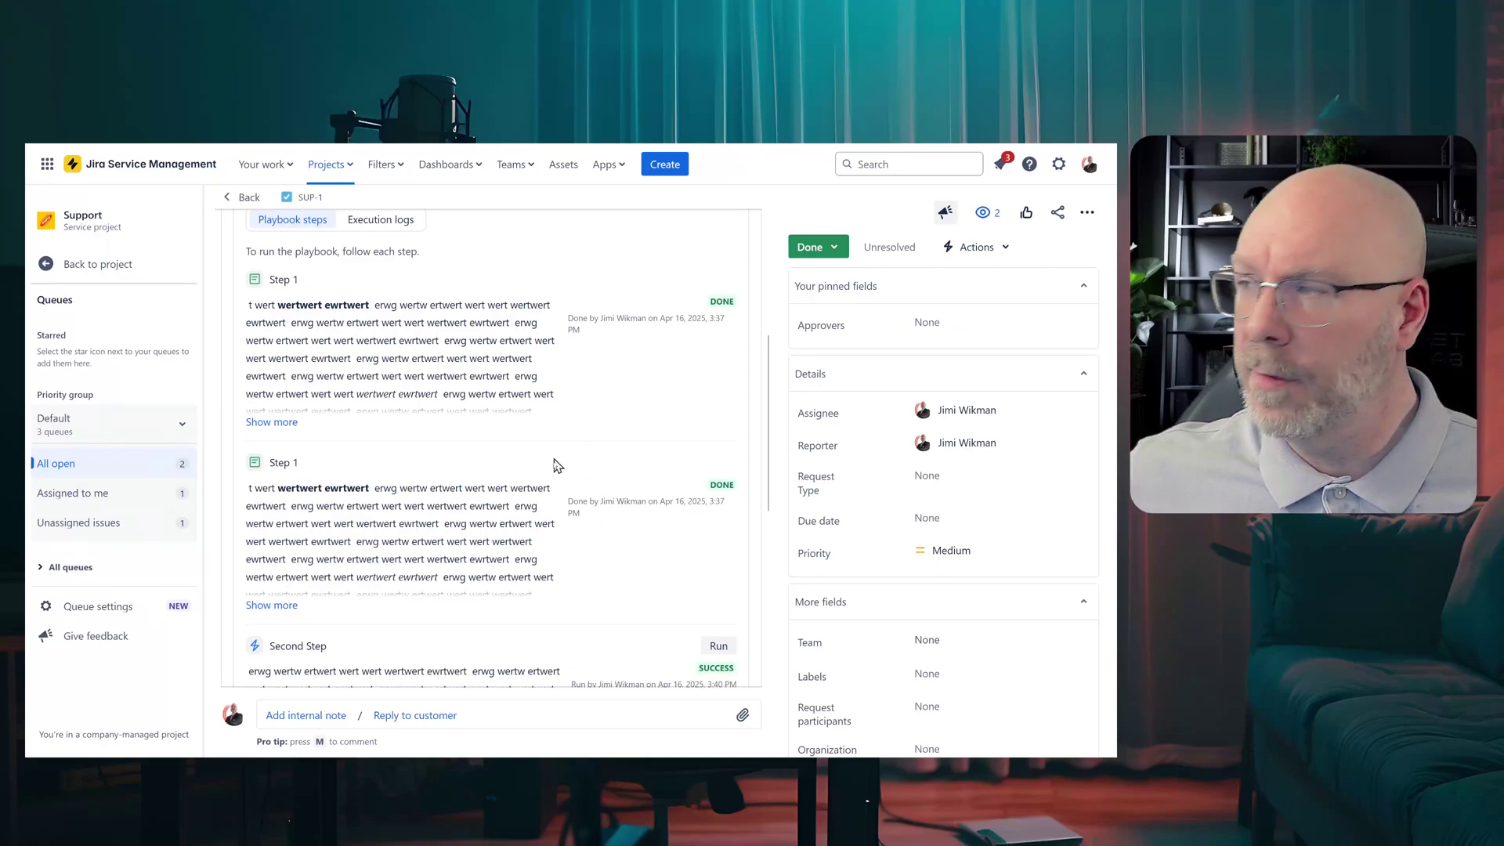
Step: Review Playbook 123's execution logs for the latest Second Step run, then collapse the playbook
{"action": "scroll", "coordinate": [589, 490], "scroll_direction": "up", "scroll_amount": 3}
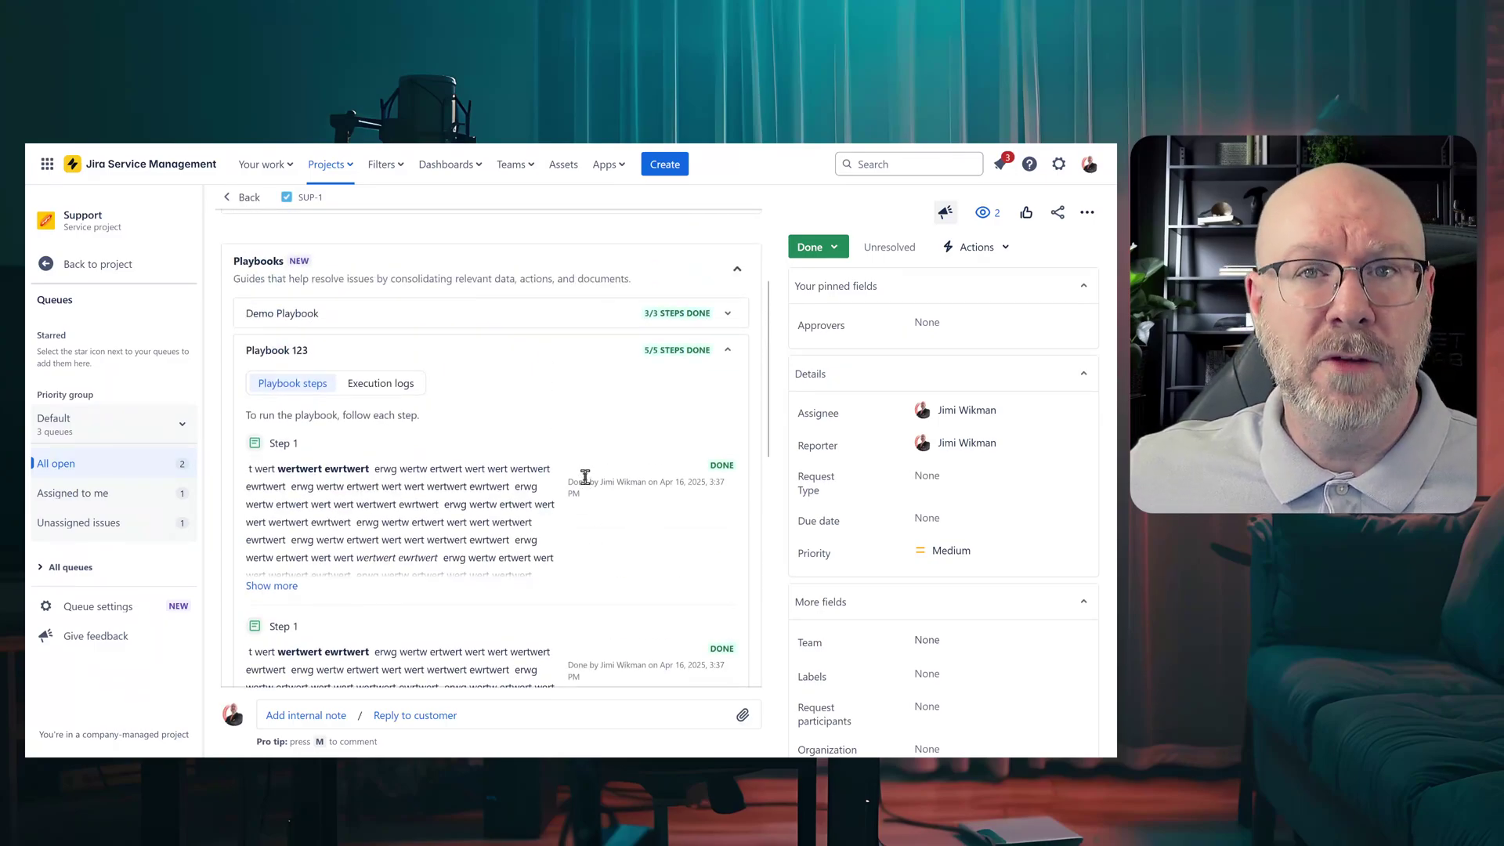
{"action": "left_click", "coordinate": [384, 384]}
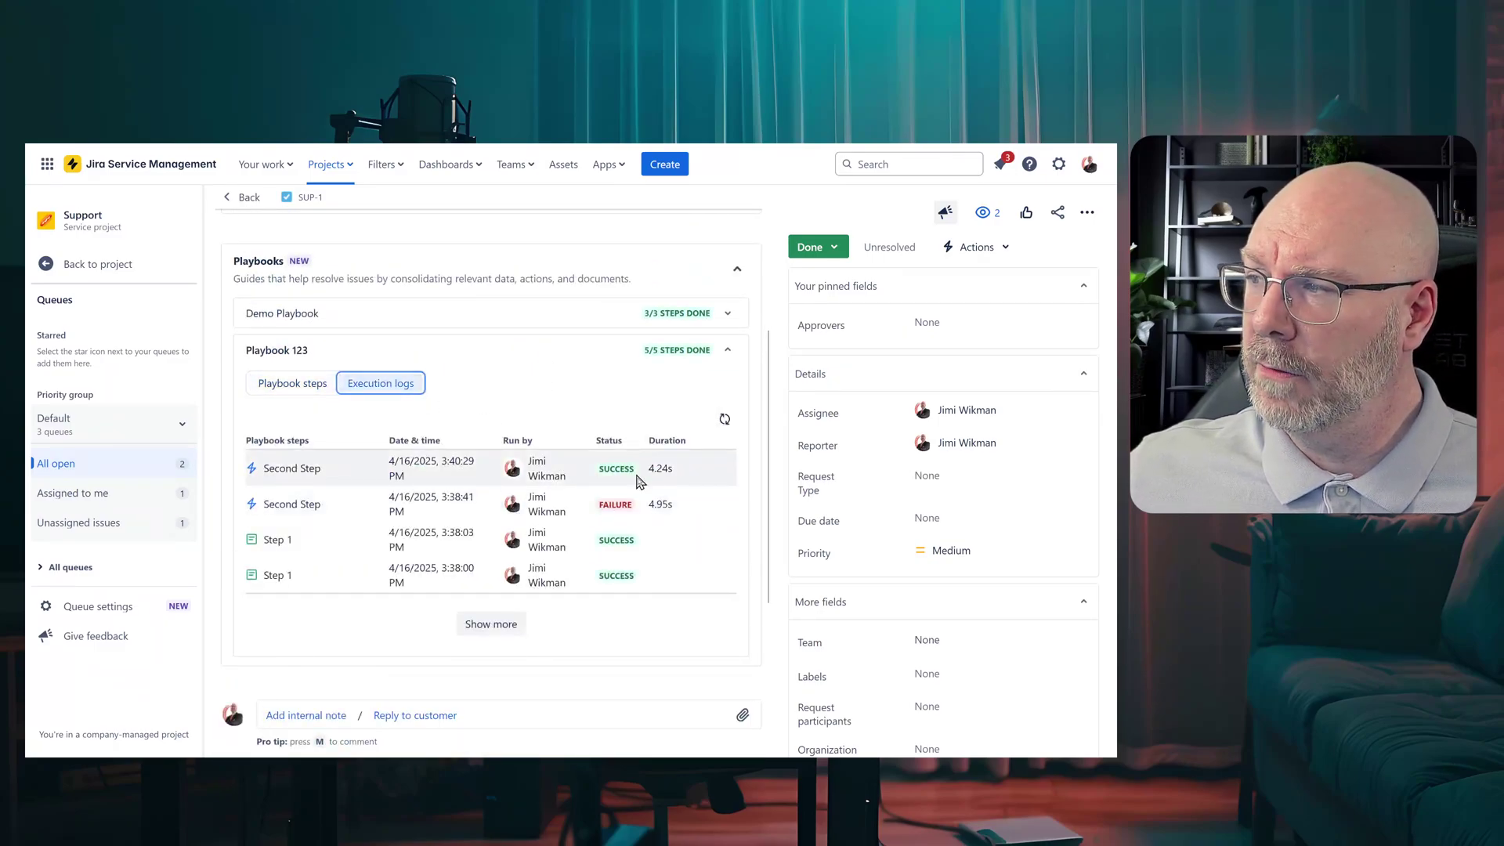
{"action": "left_click", "coordinate": [624, 466]}
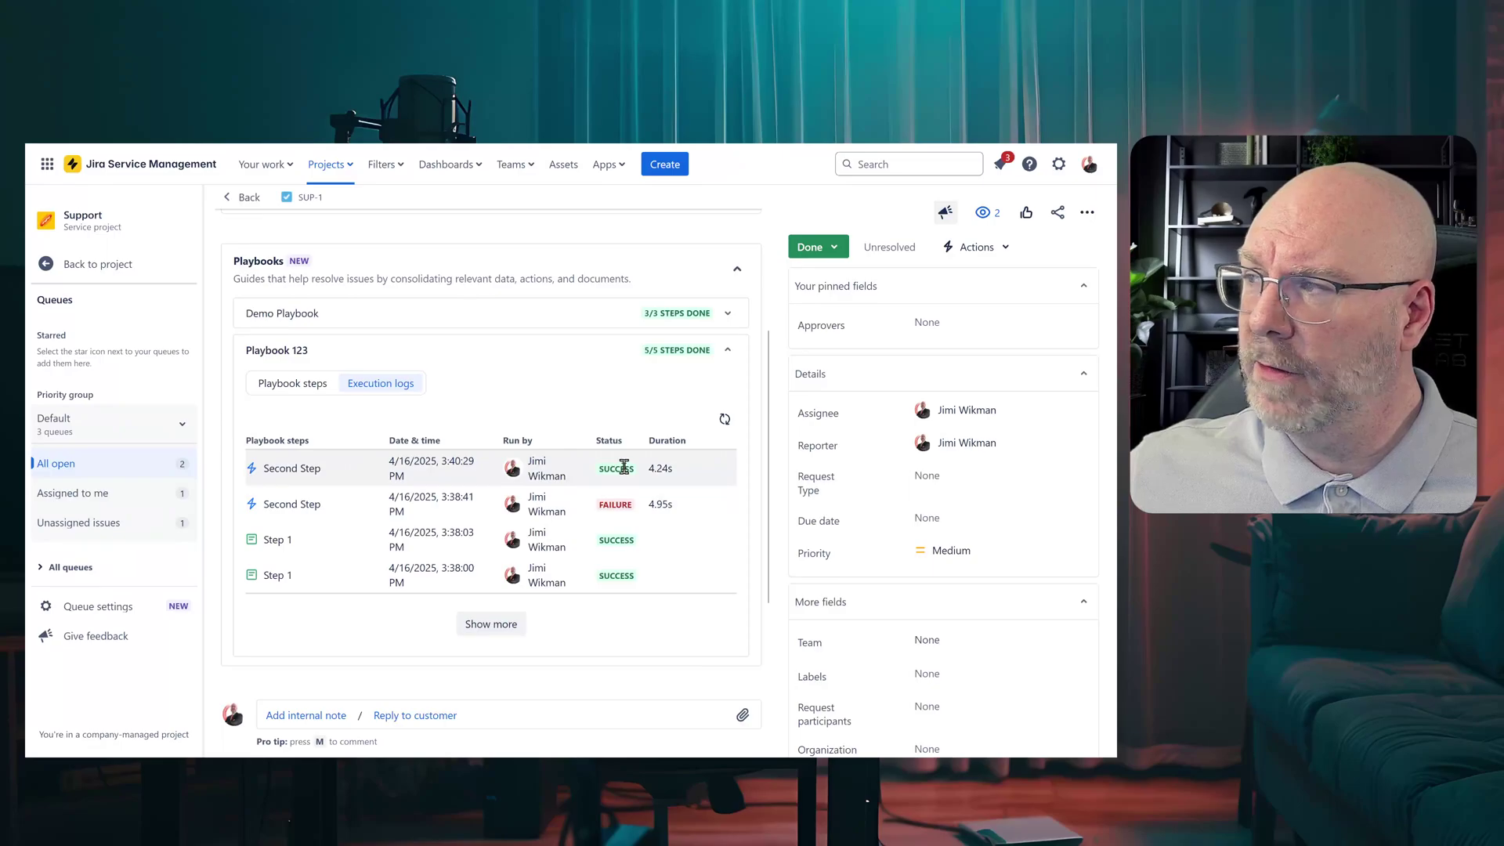
{"action": "left_click", "coordinate": [726, 353]}
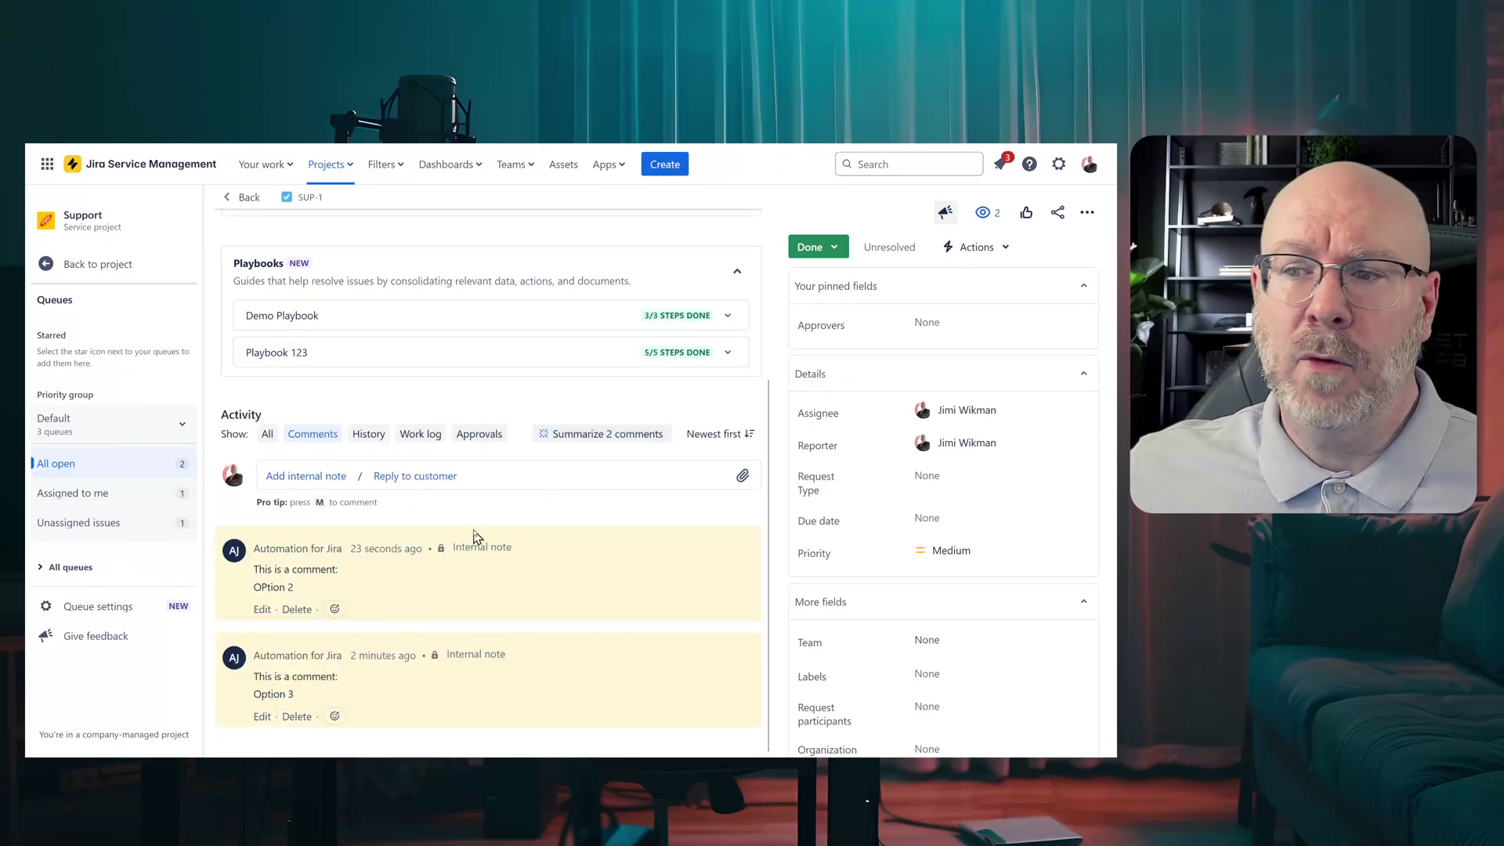
Step: Open the Support project's playbook settings and review the execution logs for all playbooks
{"action": "left_click", "coordinate": [78, 264]}
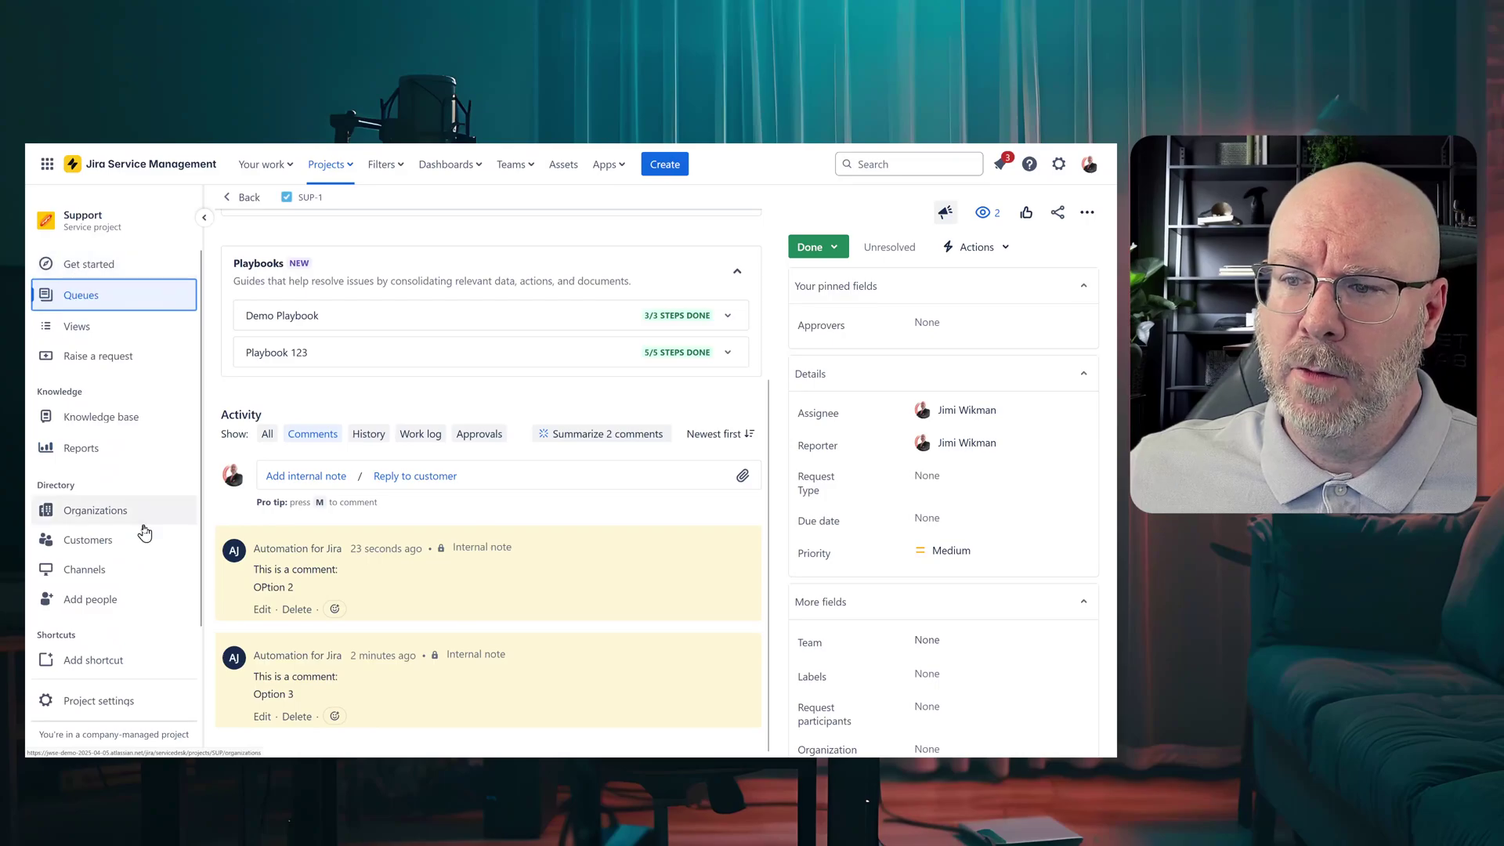
{"action": "scroll", "coordinate": [145, 533], "scroll_direction": "down", "scroll_amount": 3}
{"action": "left_click", "coordinate": [127, 597]}
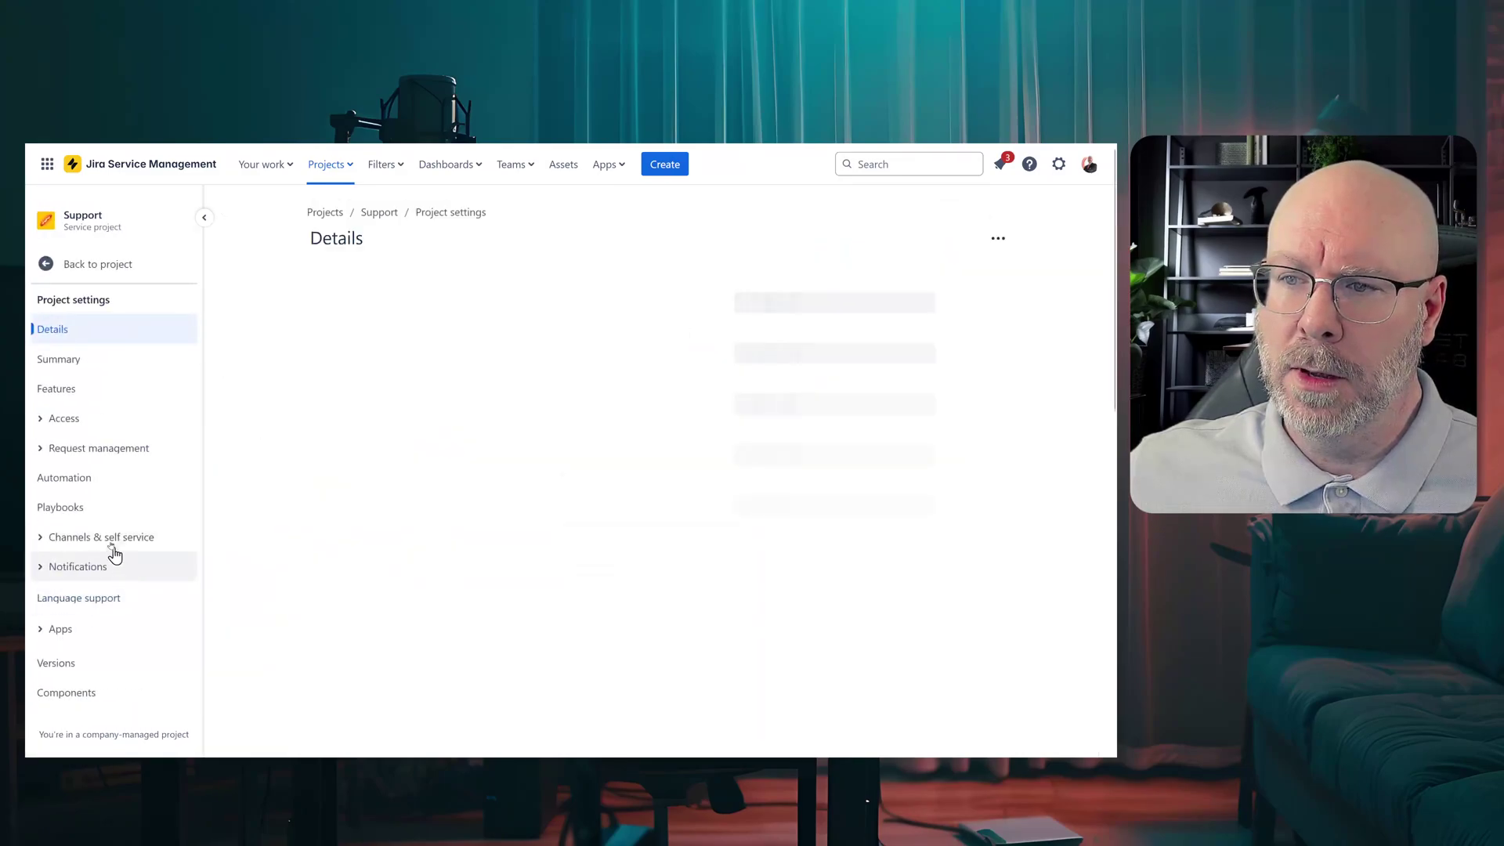
{"action": "left_click", "coordinate": [101, 505]}
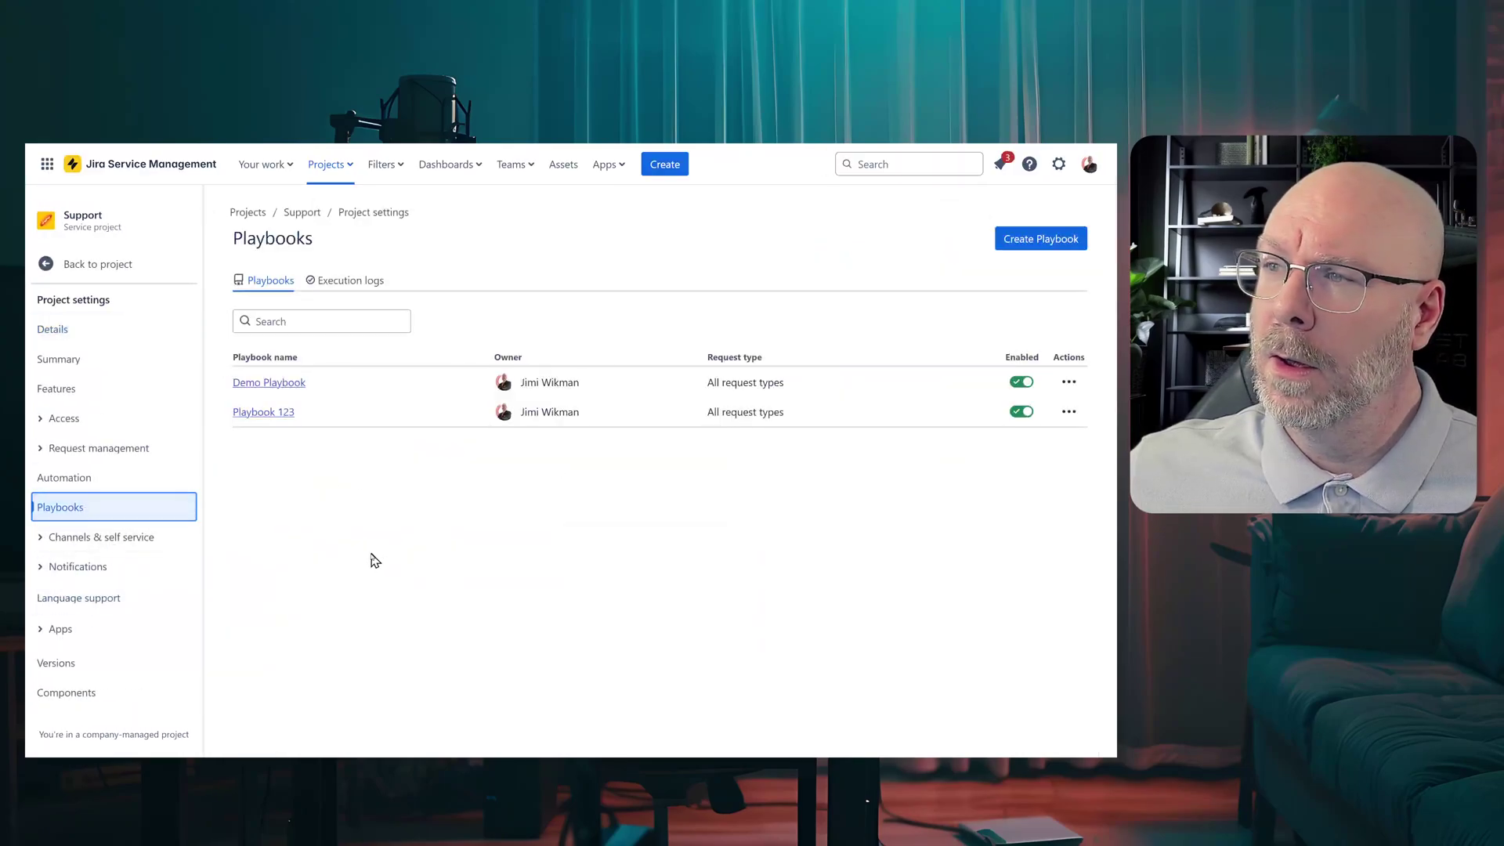
{"action": "left_click", "coordinate": [346, 284]}
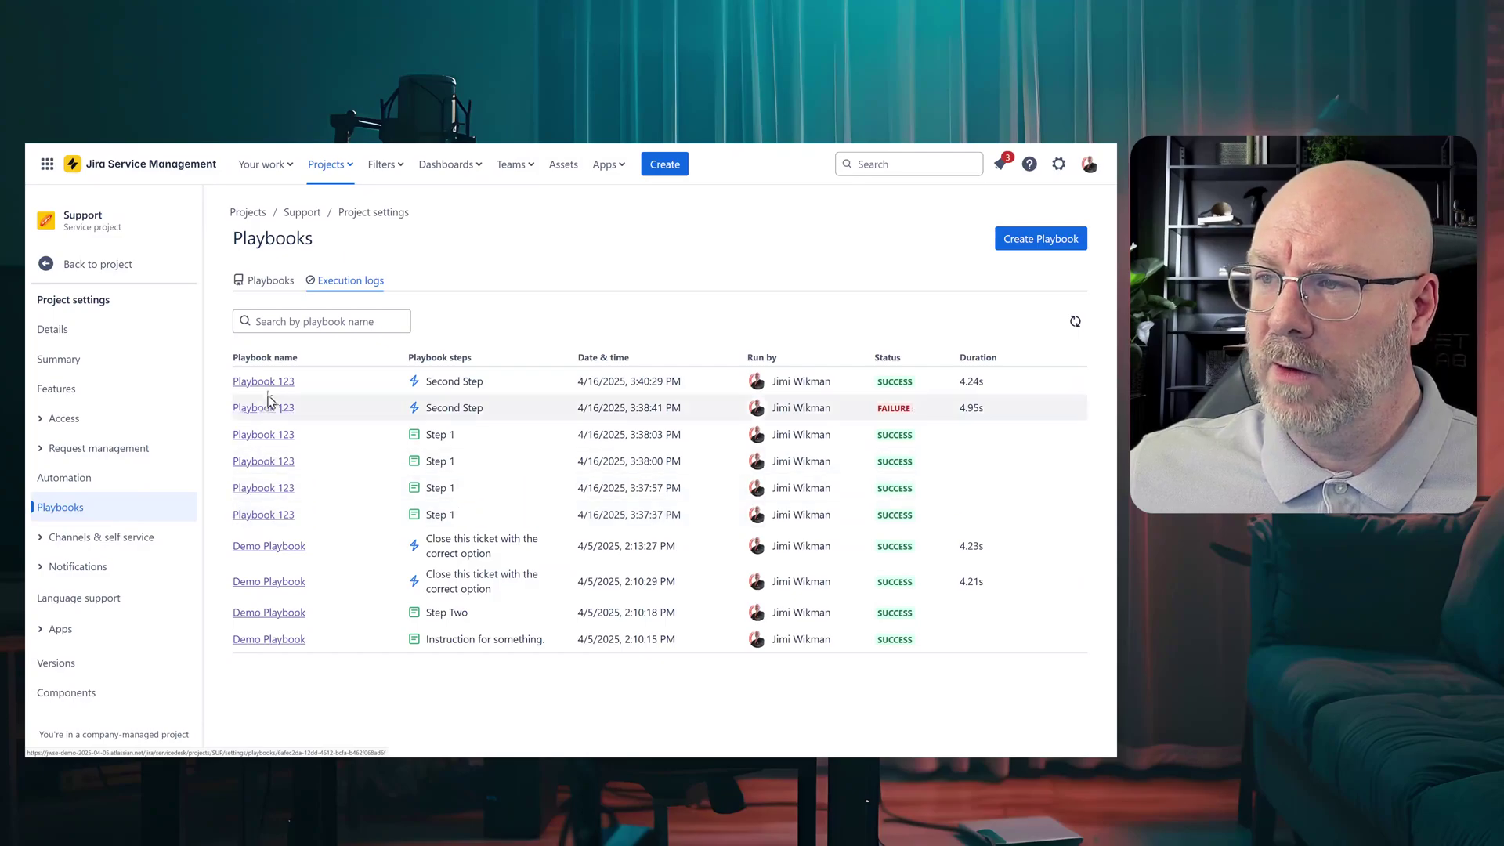
Step: Filter the execution logs by playbook name for "demo" and for "123", and return to the playbook list
{"action": "left_click", "coordinate": [280, 321]}
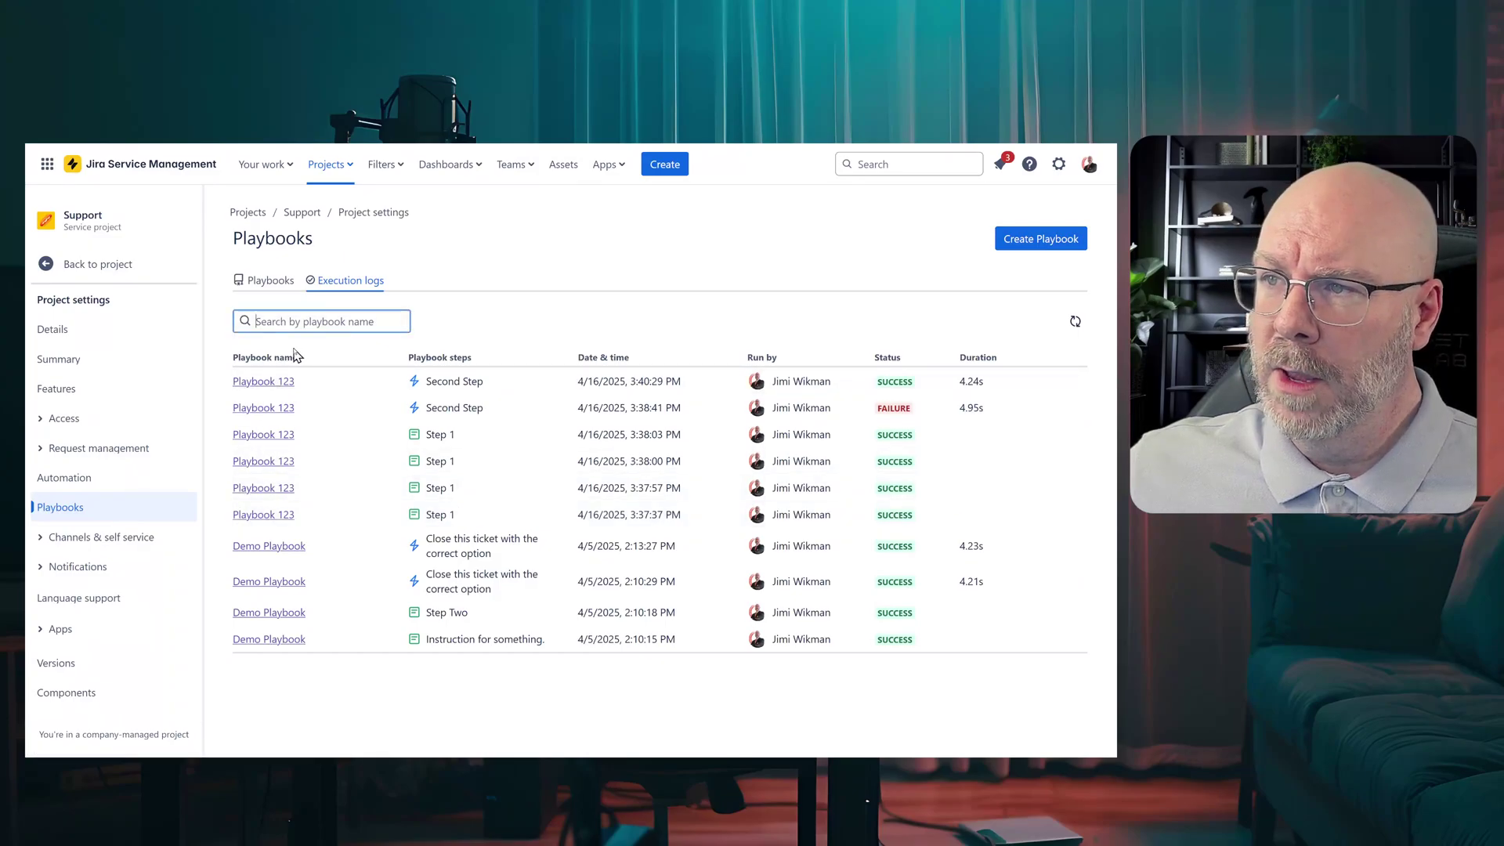
{"action": "type", "text": "demo"}
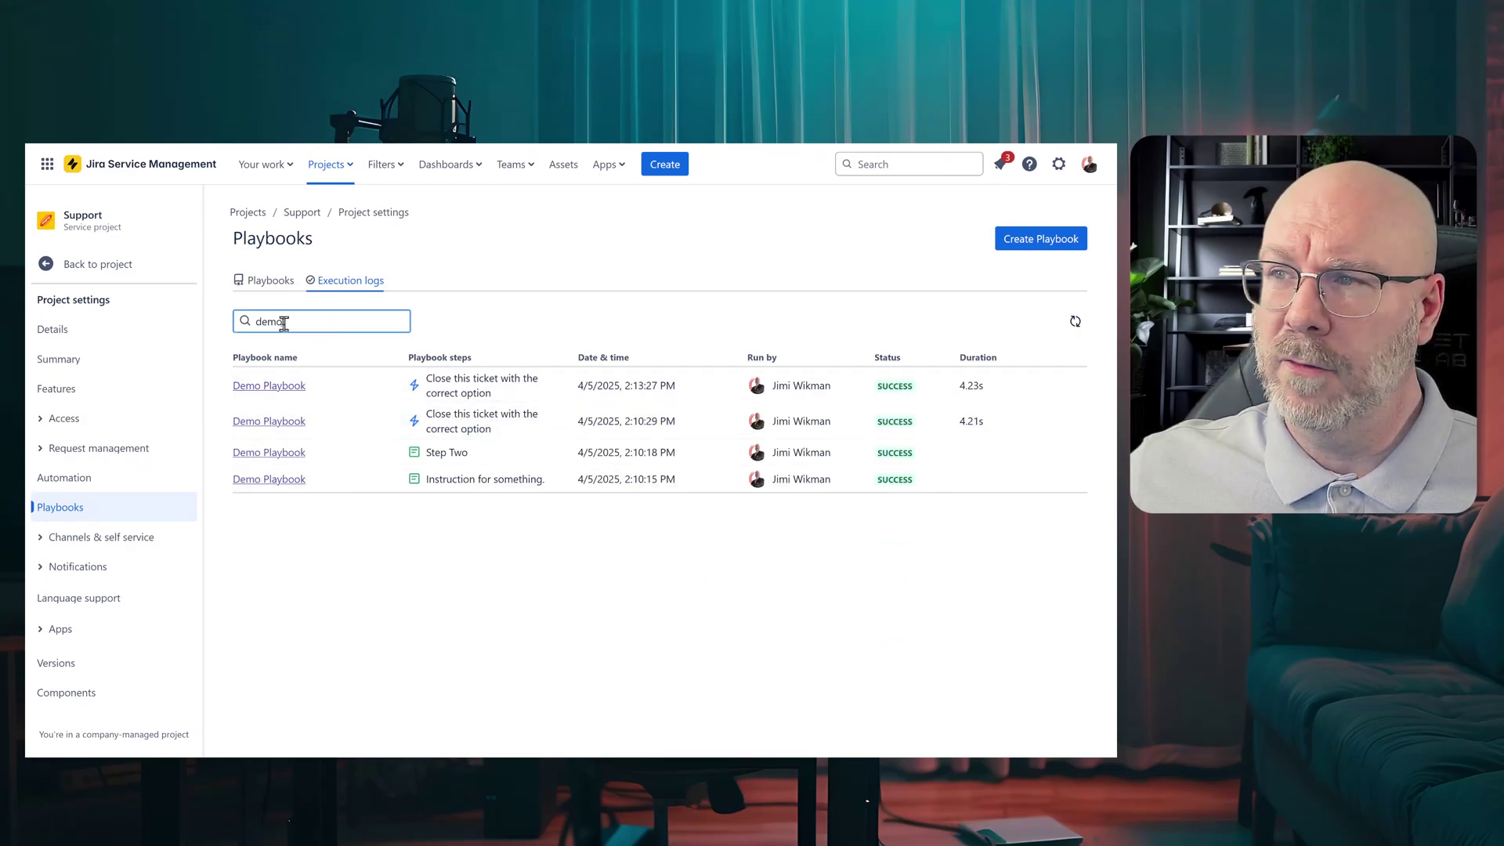
{"action": "left_click_drag", "start_coordinate": [284, 322], "coordinate": [205, 315]}
{"action": "key", "text": "BackSpace"}
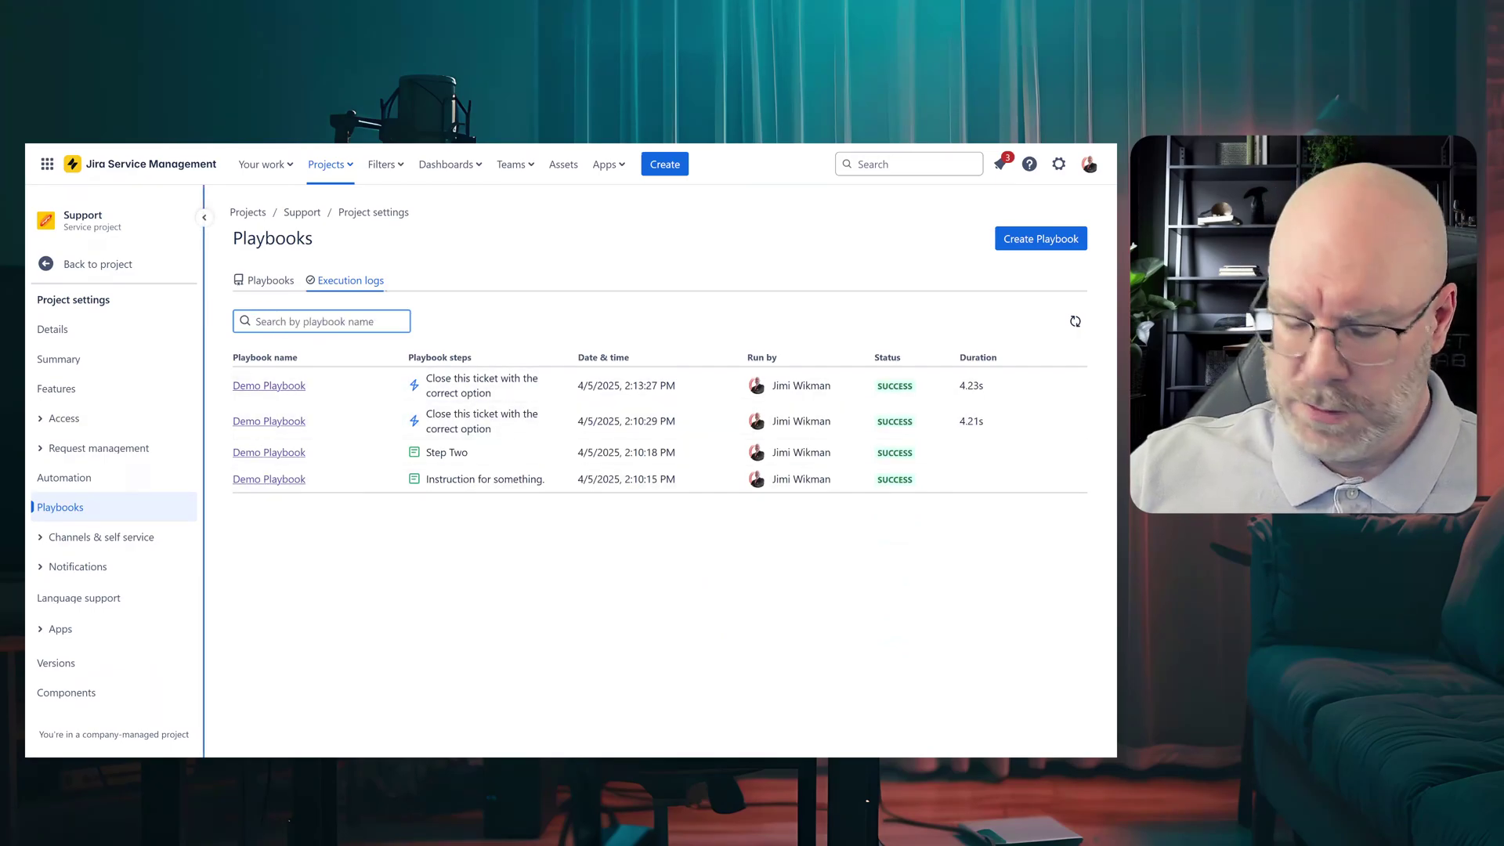
{"action": "type", "text": "123"}
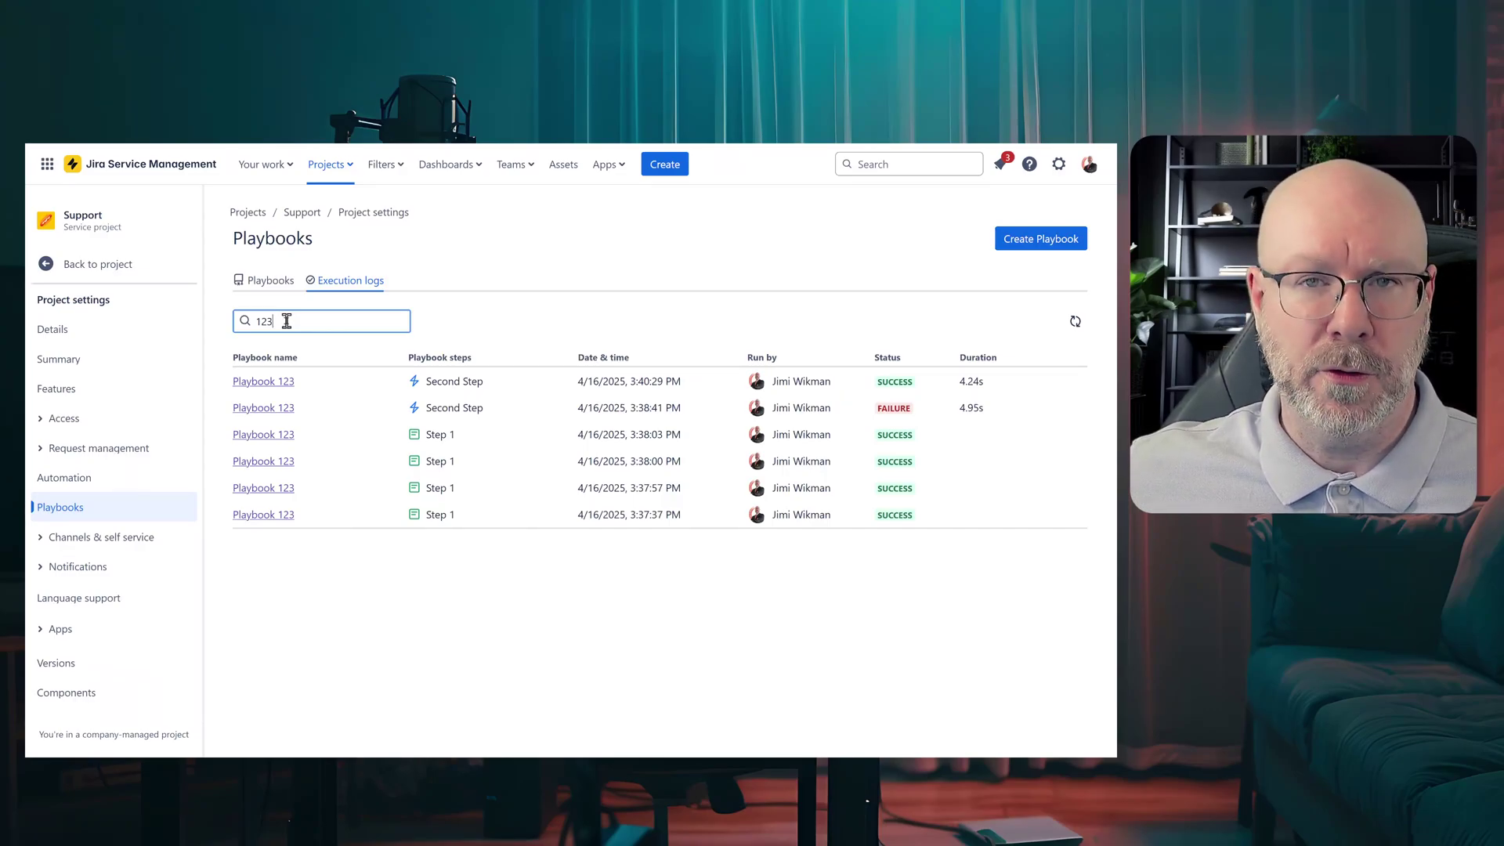
{"action": "left_click", "coordinate": [267, 280]}
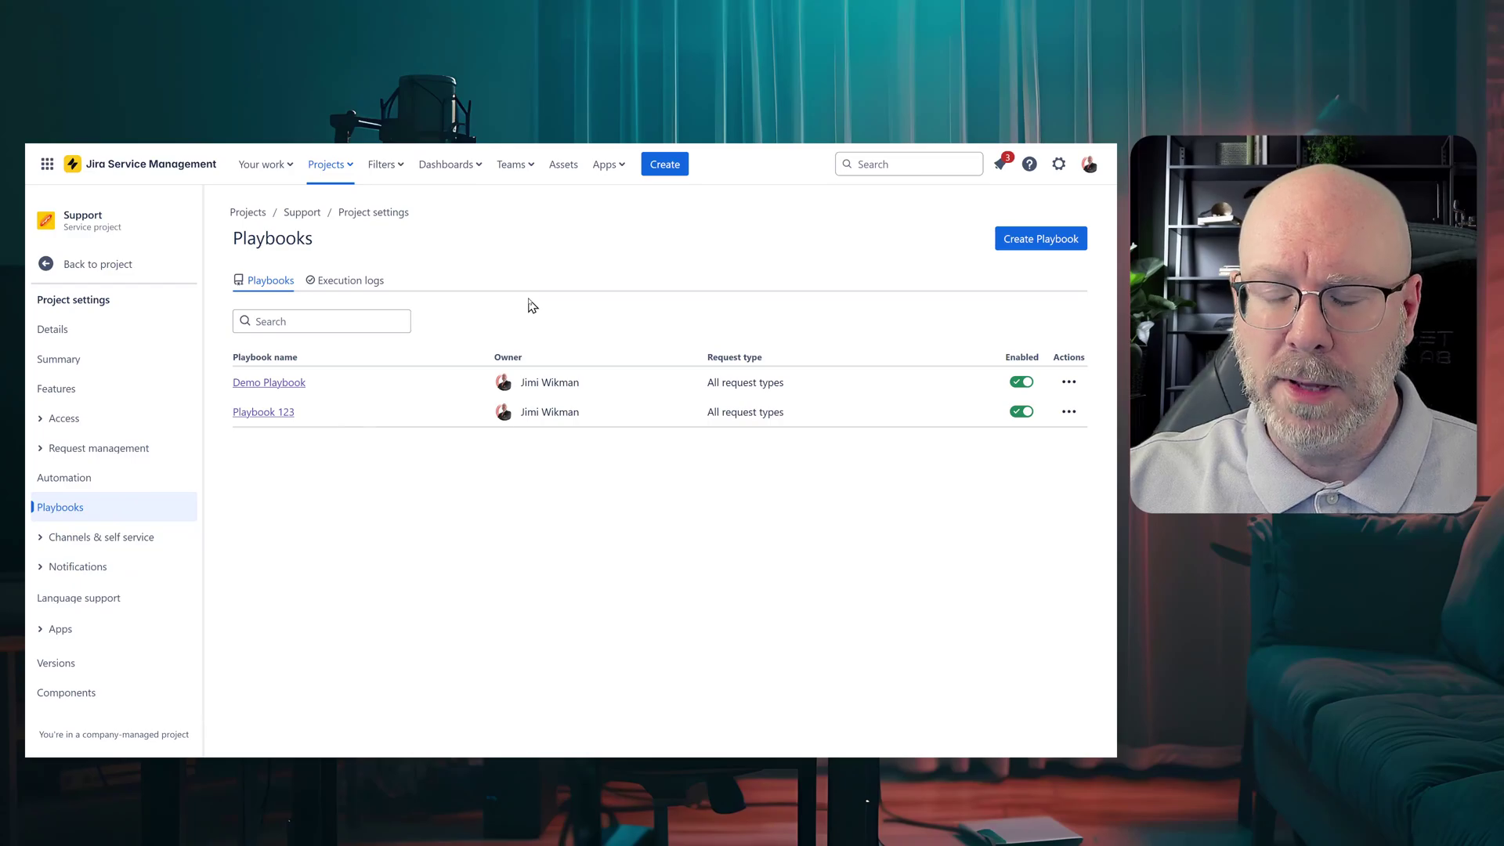
Step: Start a new automation rule in the Support project and search its triggers for "play", clearing the search when done
{"action": "left_click", "coordinate": [79, 487]}
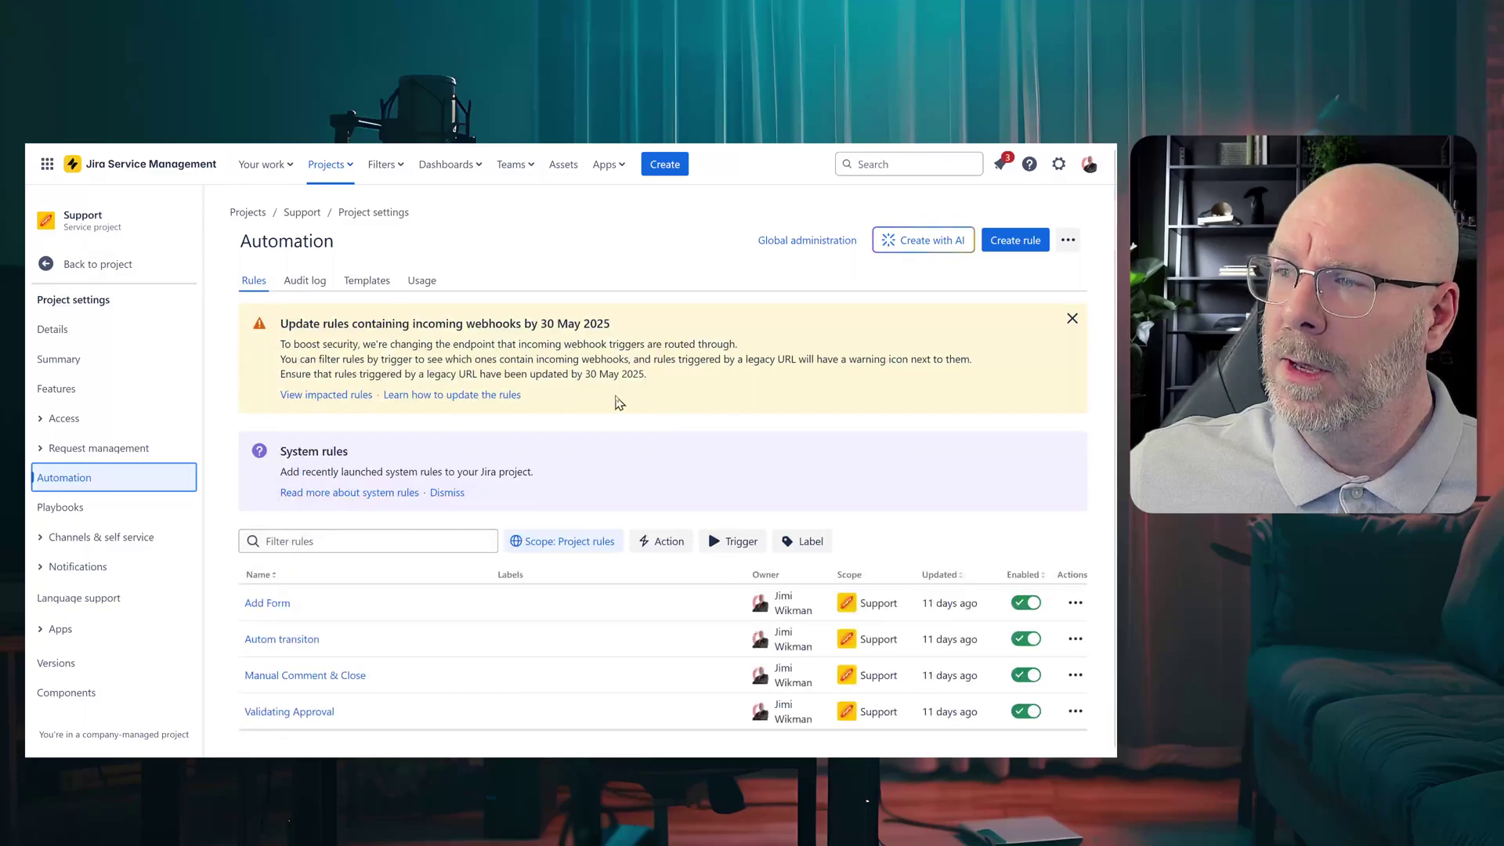
{"action": "left_click", "coordinate": [1015, 239]}
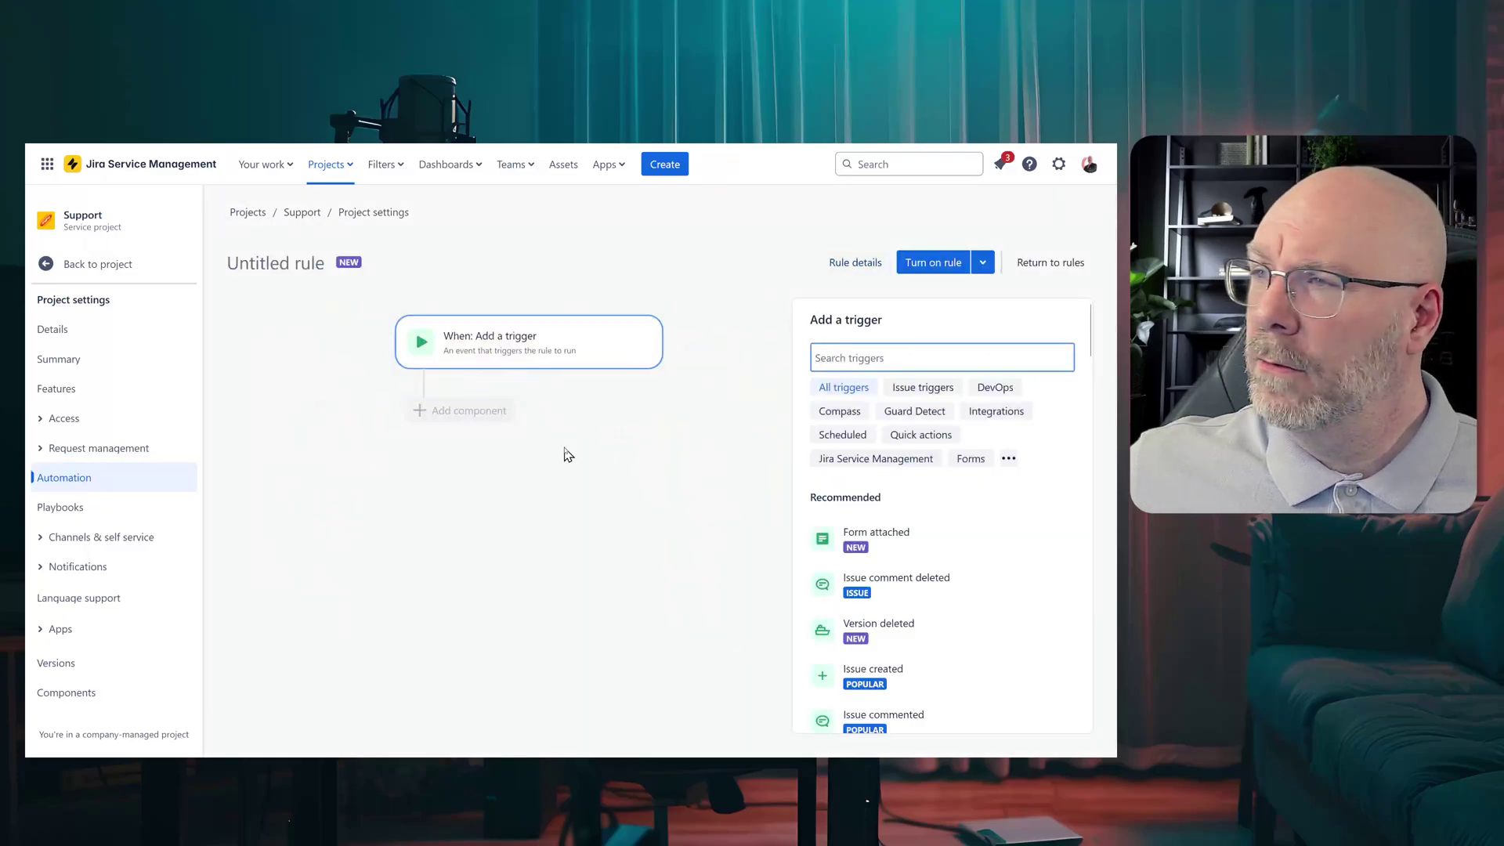
{"action": "left_click", "coordinate": [866, 363]}
{"action": "type", "text": "pl"}
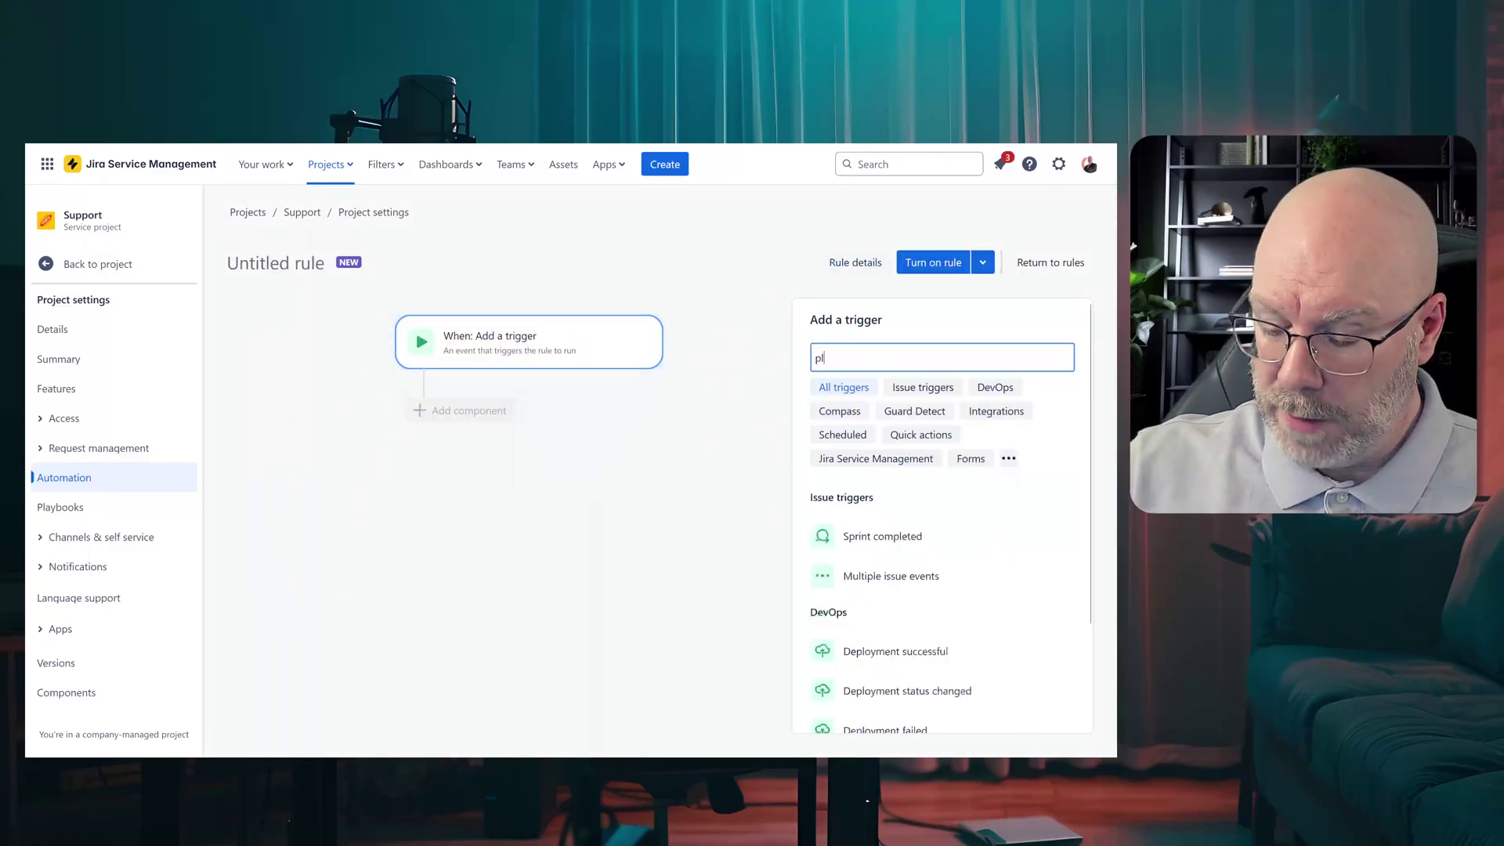
{"action": "type", "text": "ay"}
{"action": "scroll", "coordinate": [875, 523], "scroll_direction": "down", "scroll_amount": 1}
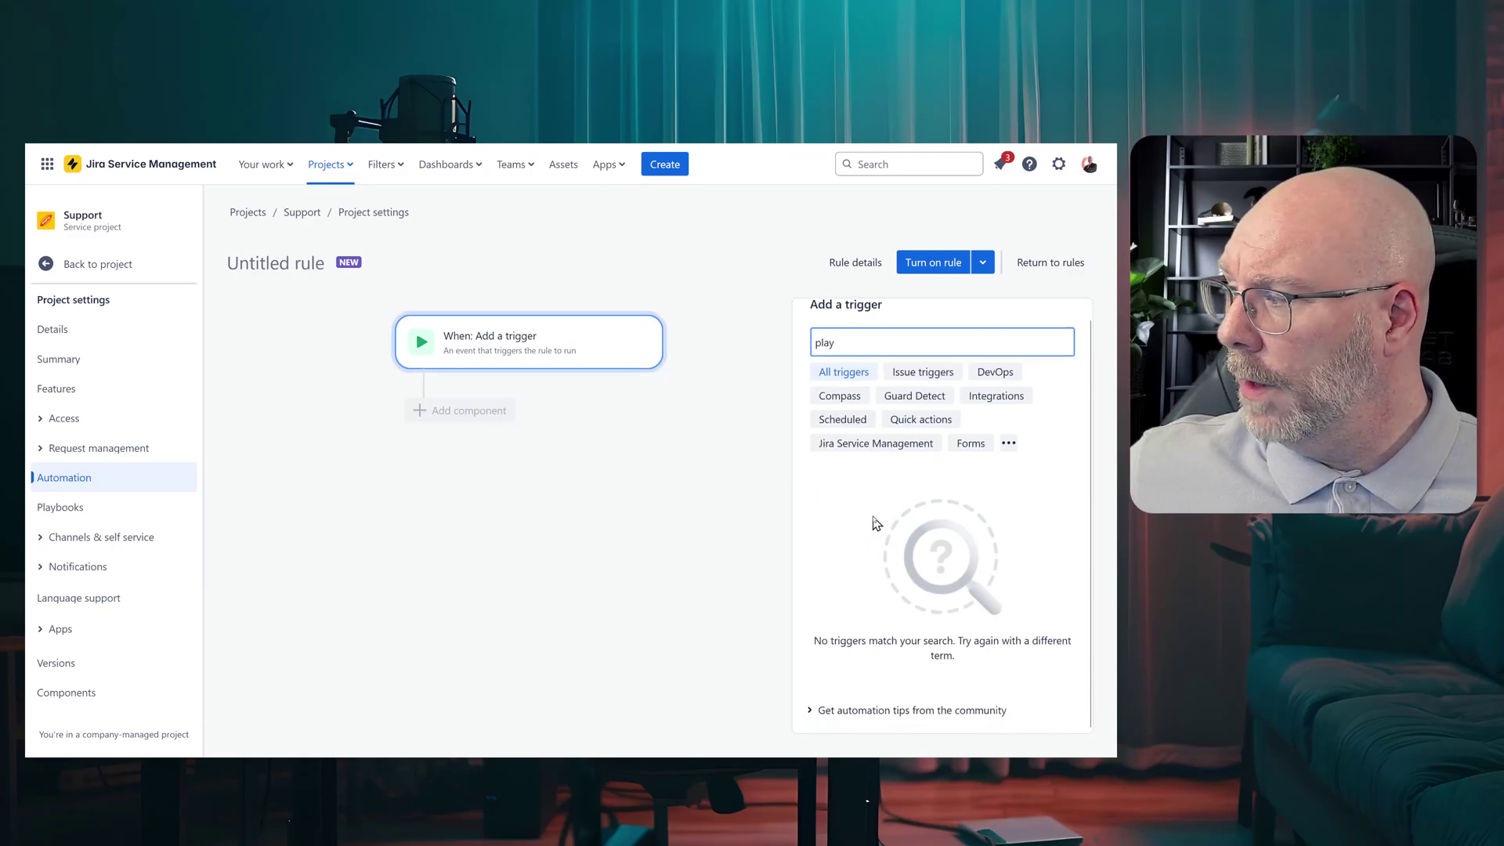
{"action": "scroll", "coordinate": [876, 523], "scroll_direction": "up", "scroll_amount": 1}
{"action": "double_click", "coordinate": [844, 357]}
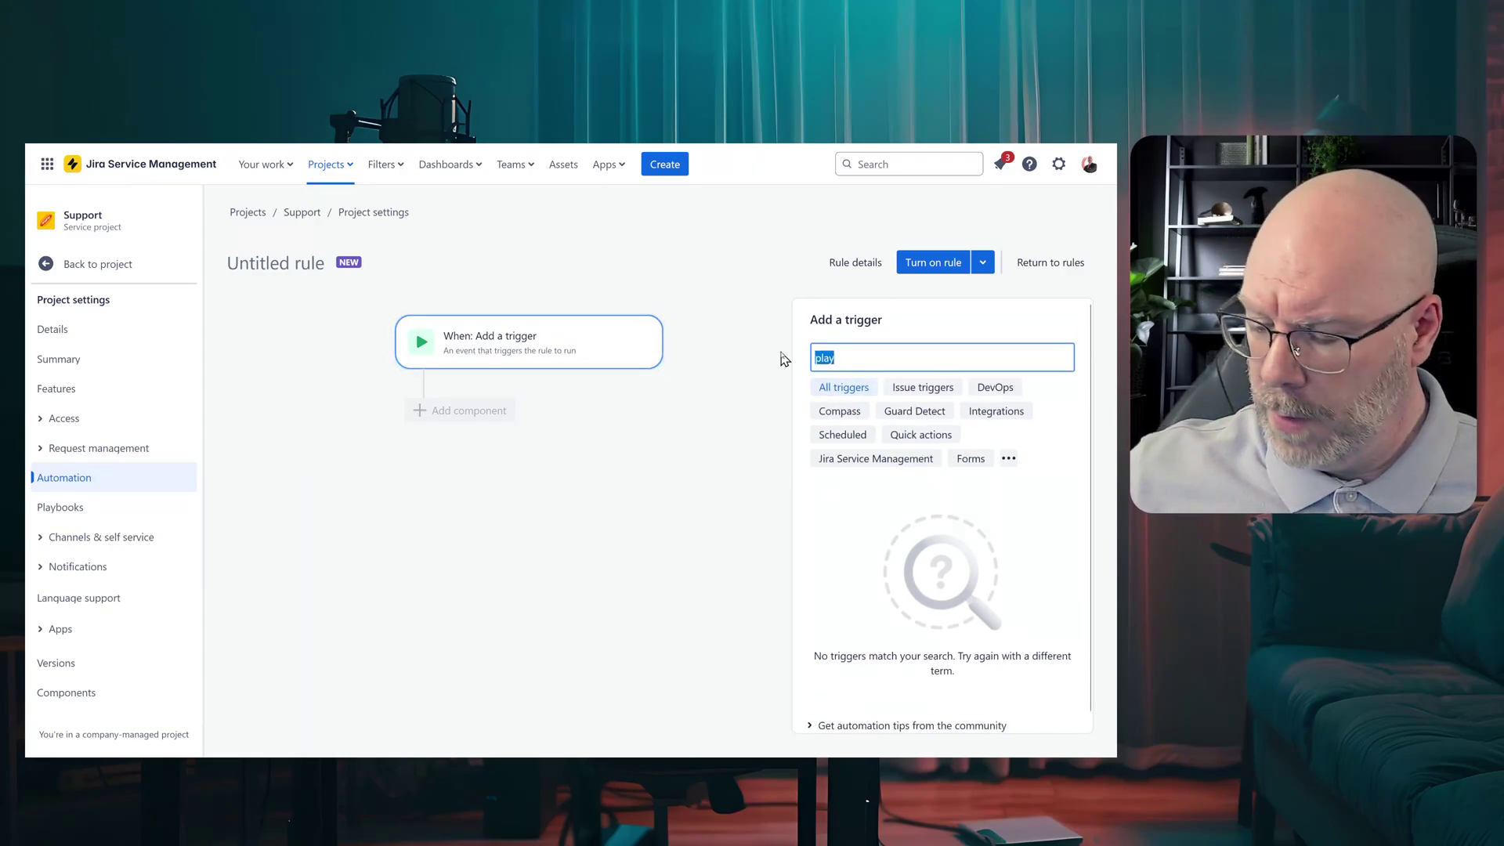
{"action": "key", "text": "BackSpace"}
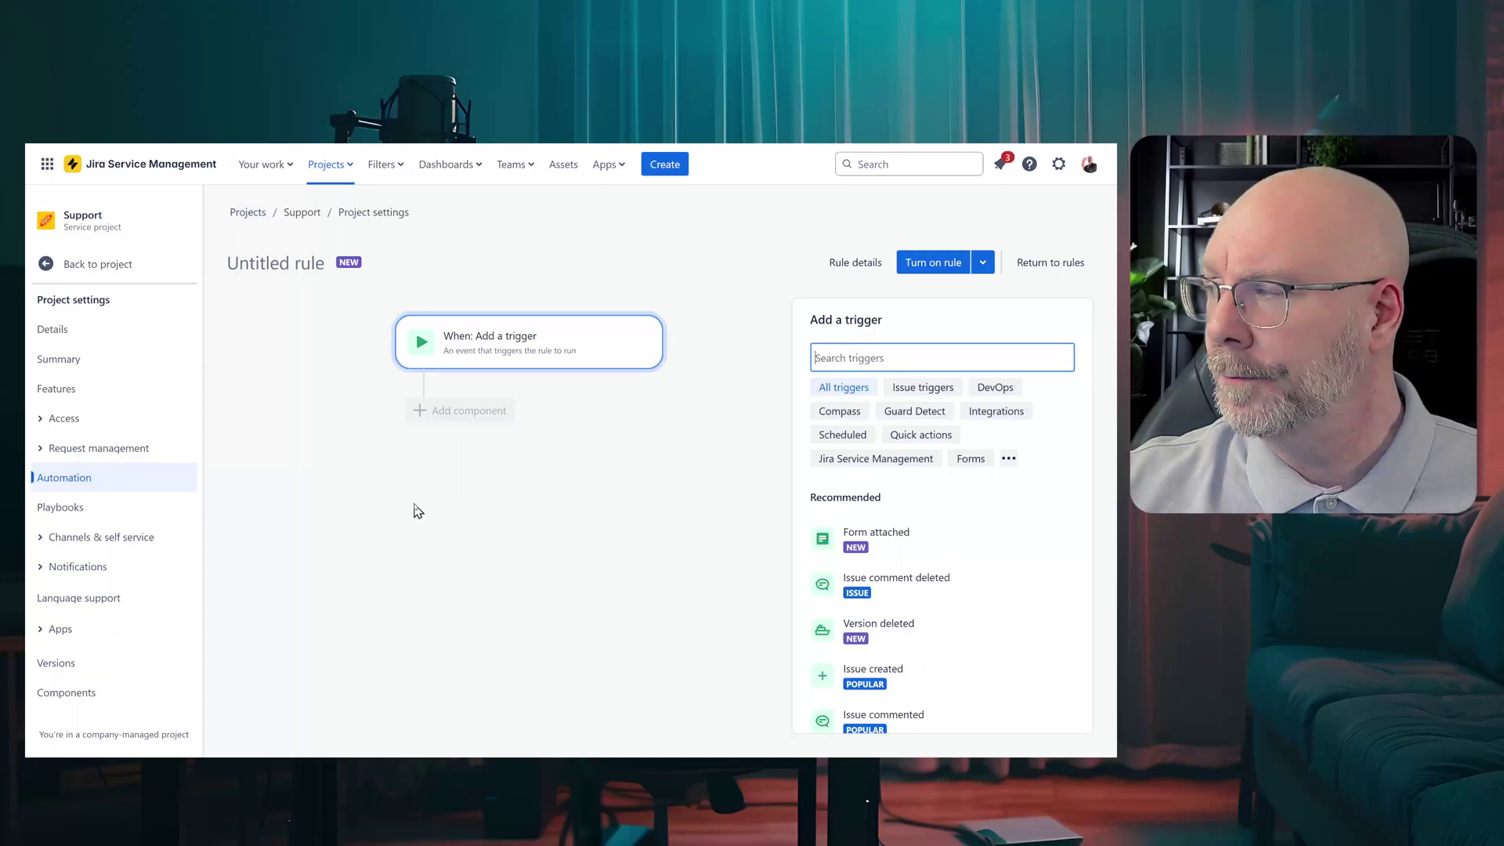
Step: Open Example Ticket from the All open queue and expand its Playbooks section
{"action": "left_click", "coordinate": [125, 266]}
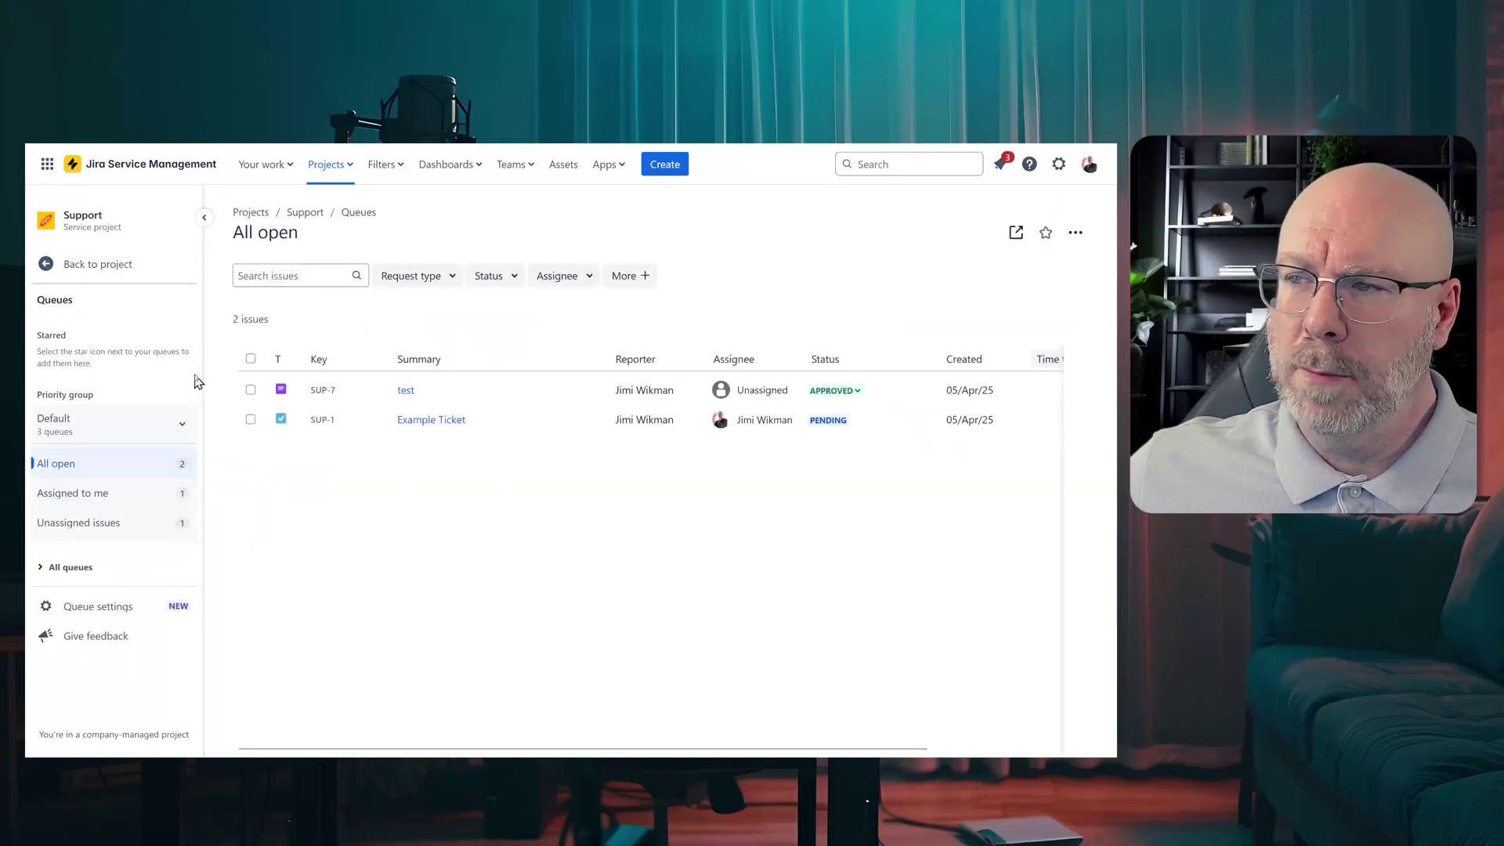
{"action": "left_click", "coordinate": [427, 420]}
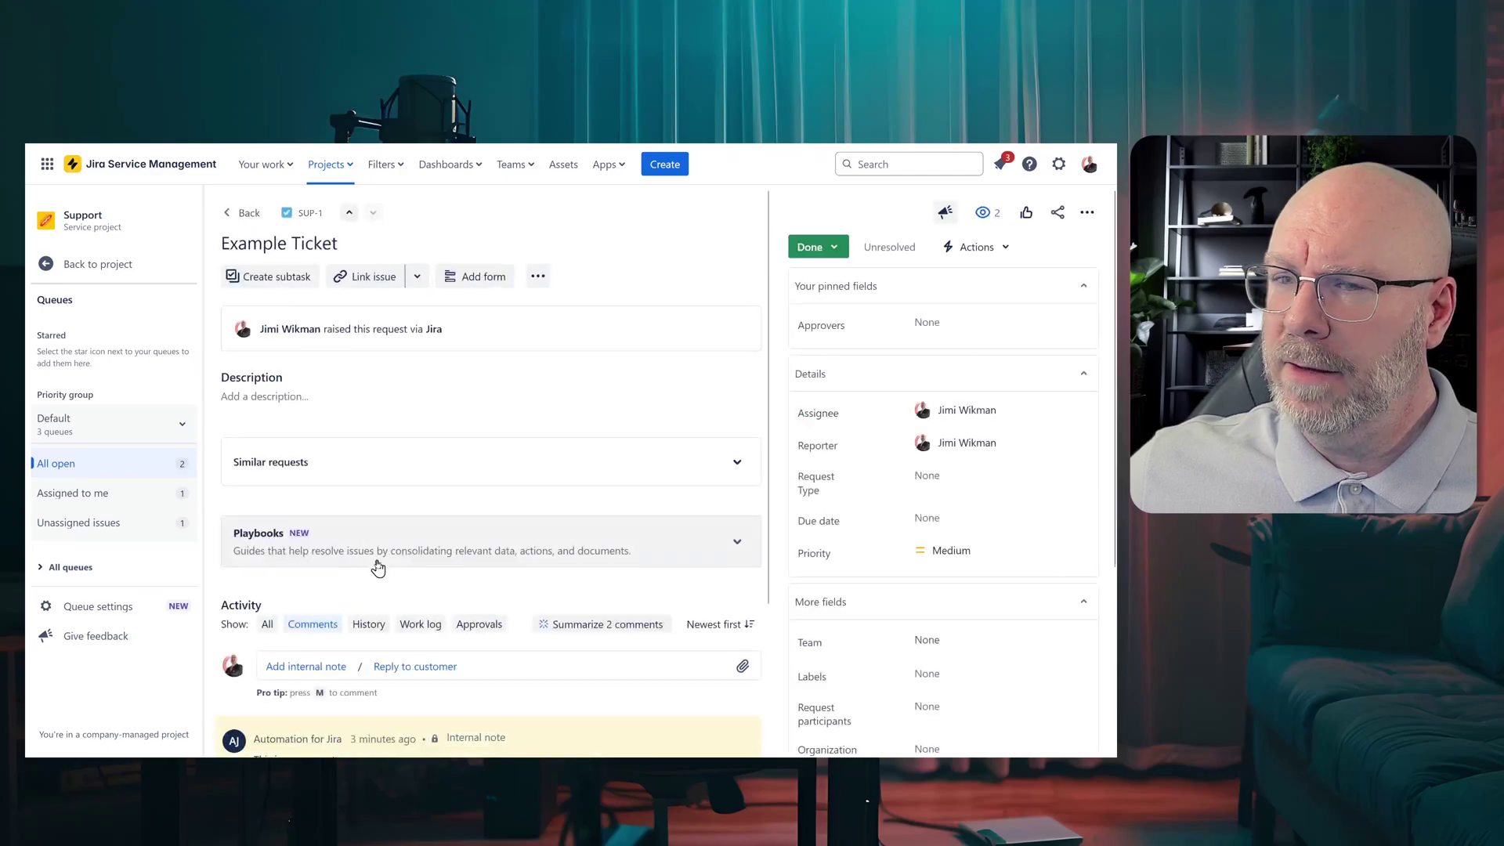
{"action": "scroll", "coordinate": [378, 567], "scroll_direction": "down", "scroll_amount": 3}
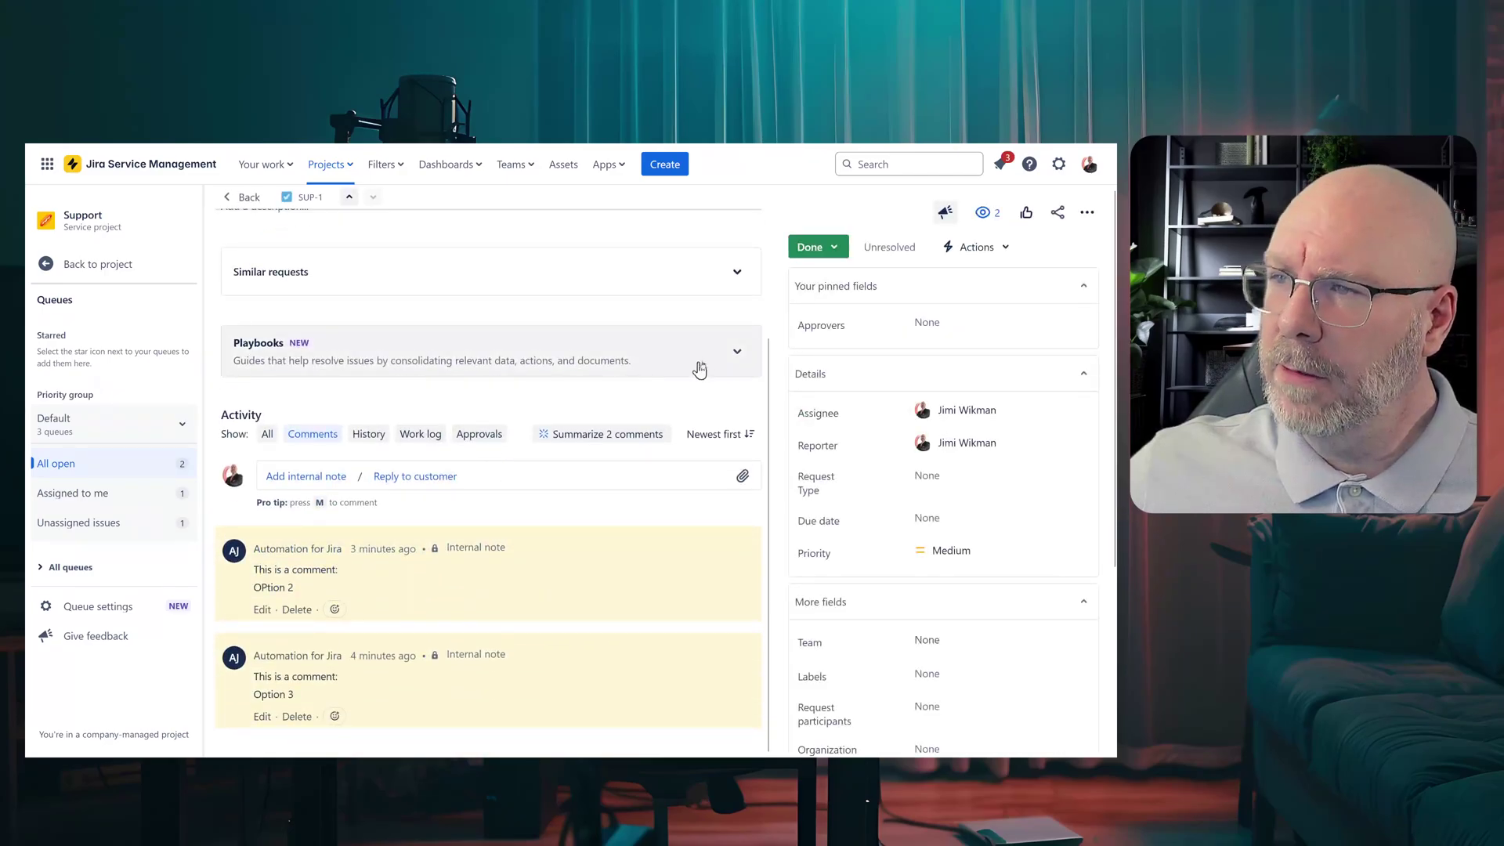
{"action": "left_click", "coordinate": [737, 350]}
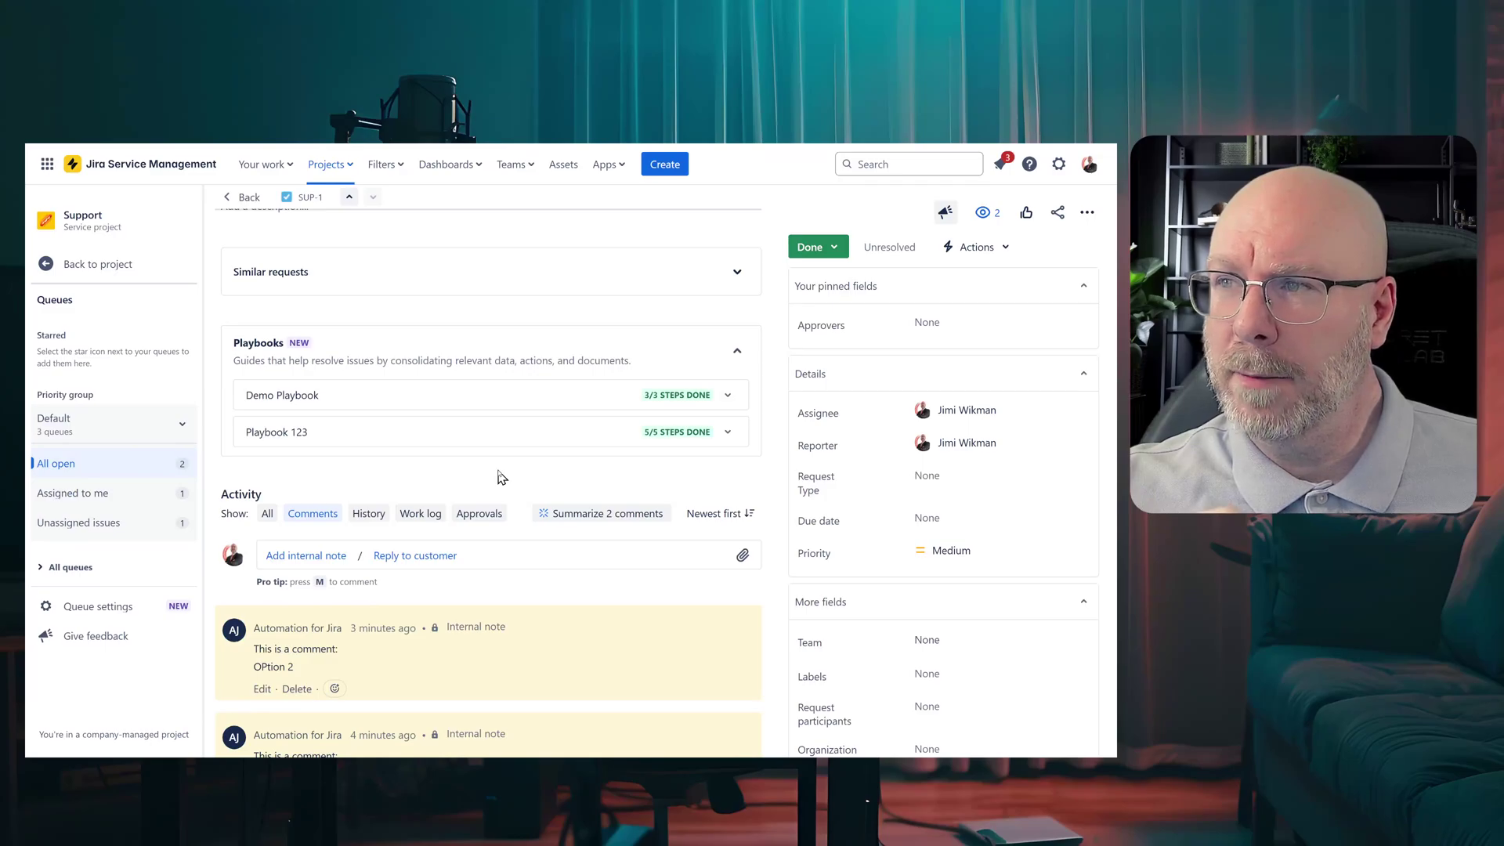
{"action": "scroll", "coordinate": [461, 442], "scroll_direction": "up", "scroll_amount": 2}
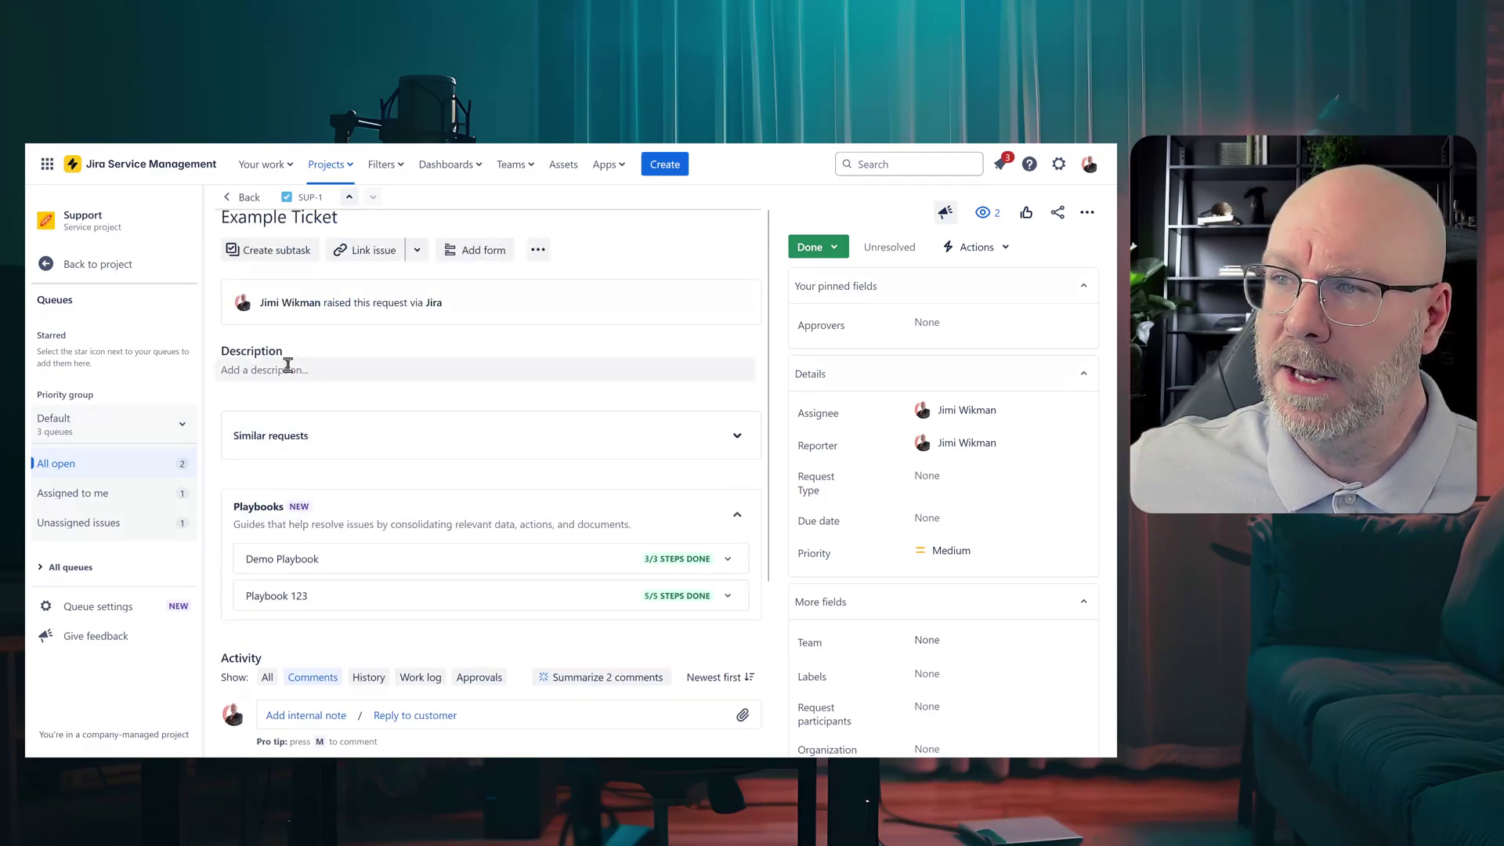
Step: Draft a checklist in the ticket's description with the items fegfdfg, fdgdfg and dfgdfg, ticking the first two
{"action": "left_click", "coordinate": [376, 427]}
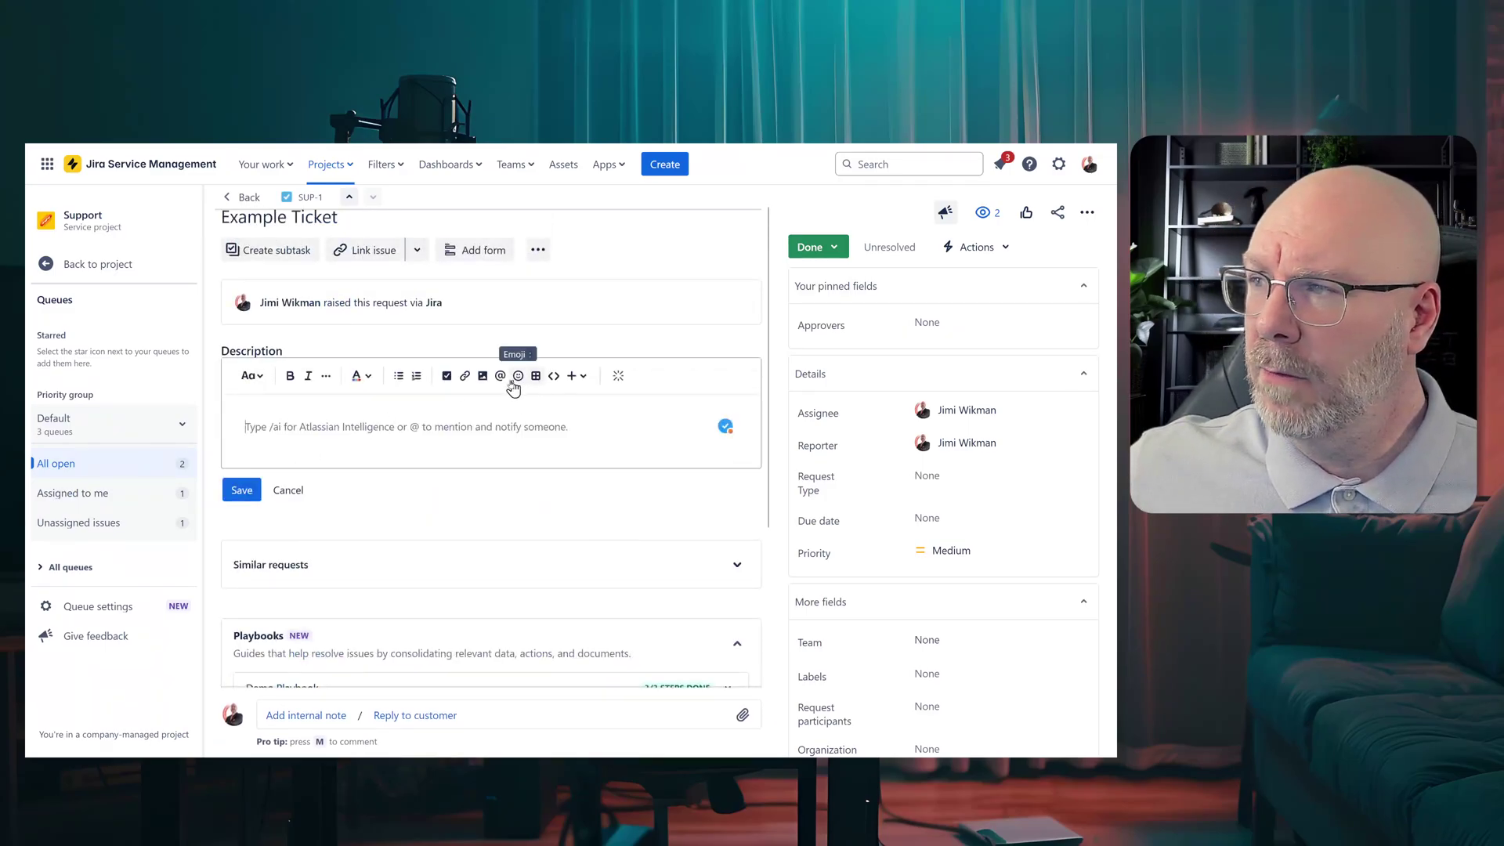
{"action": "left_click", "coordinate": [447, 376]}
{"action": "type", "text": "fegfdfg"}
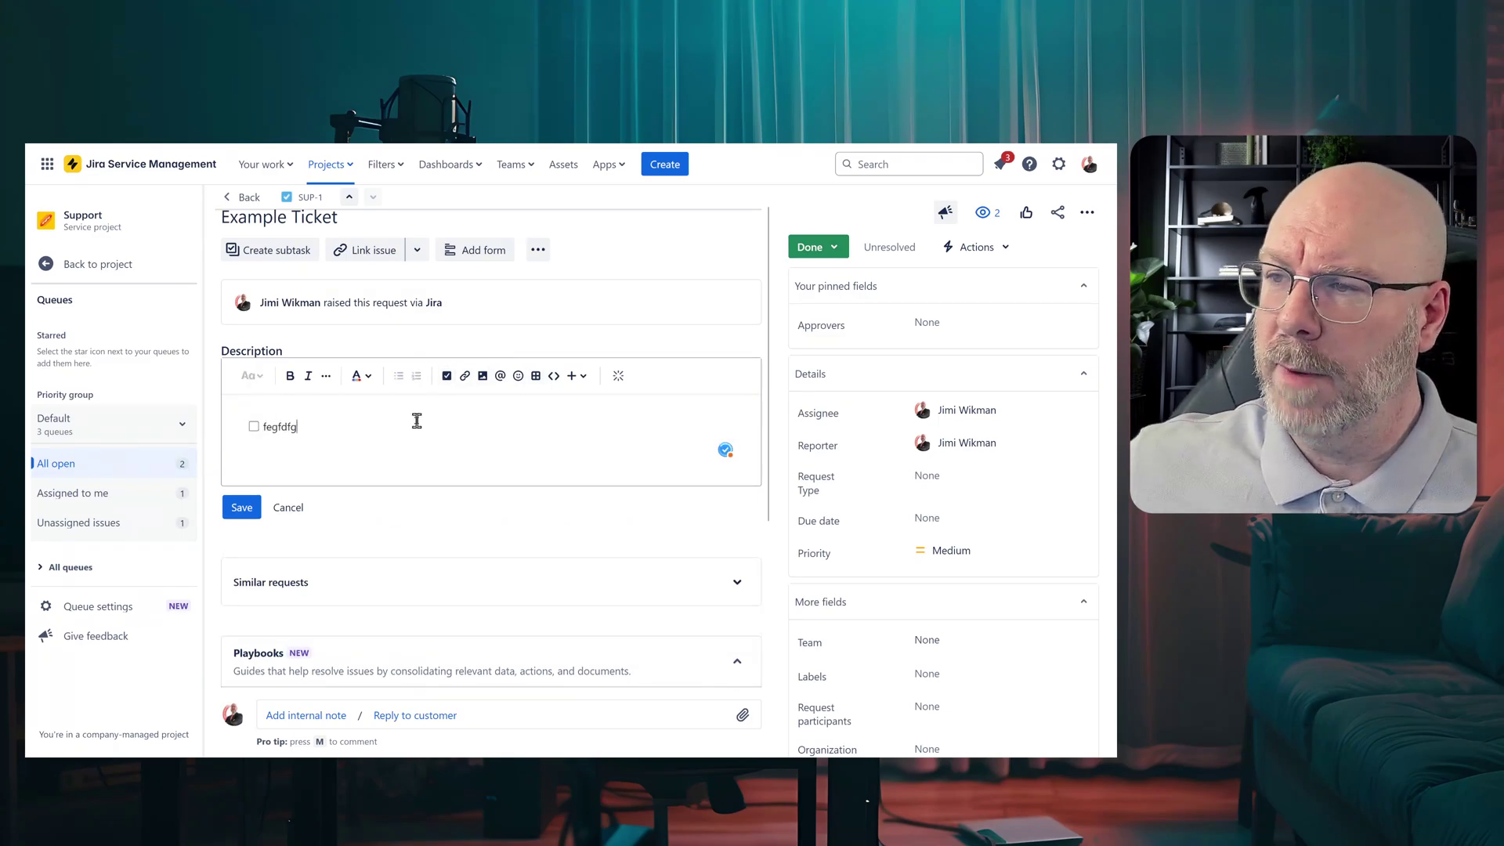
{"action": "key", "text": "Return"}
{"action": "type", "text": "fdgdfg"}
{"action": "key", "text": "Return"}
{"action": "type", "text": "dfgdfg"}
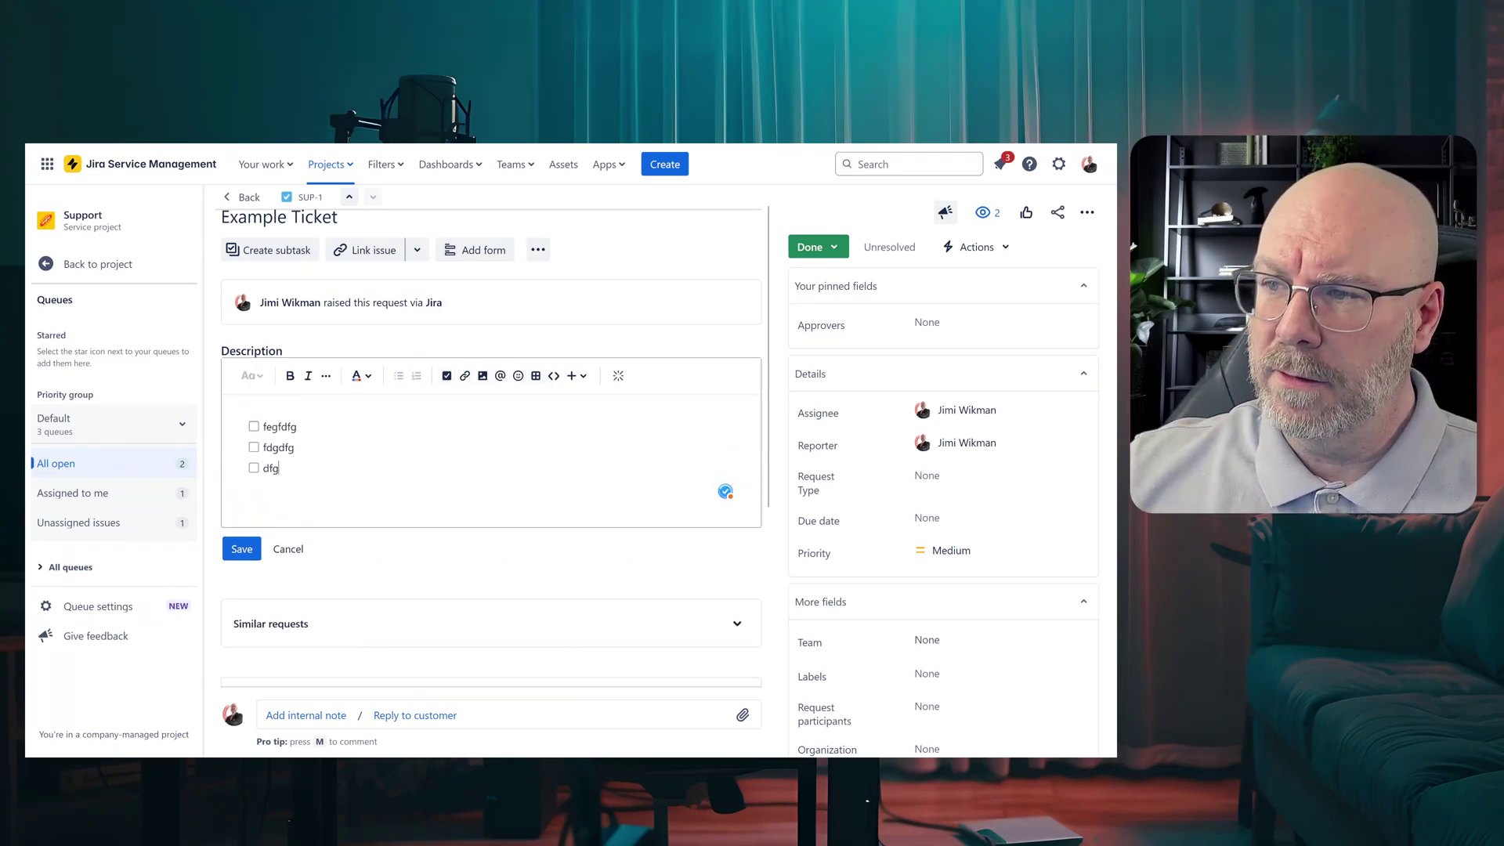
{"action": "left_click", "coordinate": [254, 426]}
{"action": "left_click", "coordinate": [254, 448]}
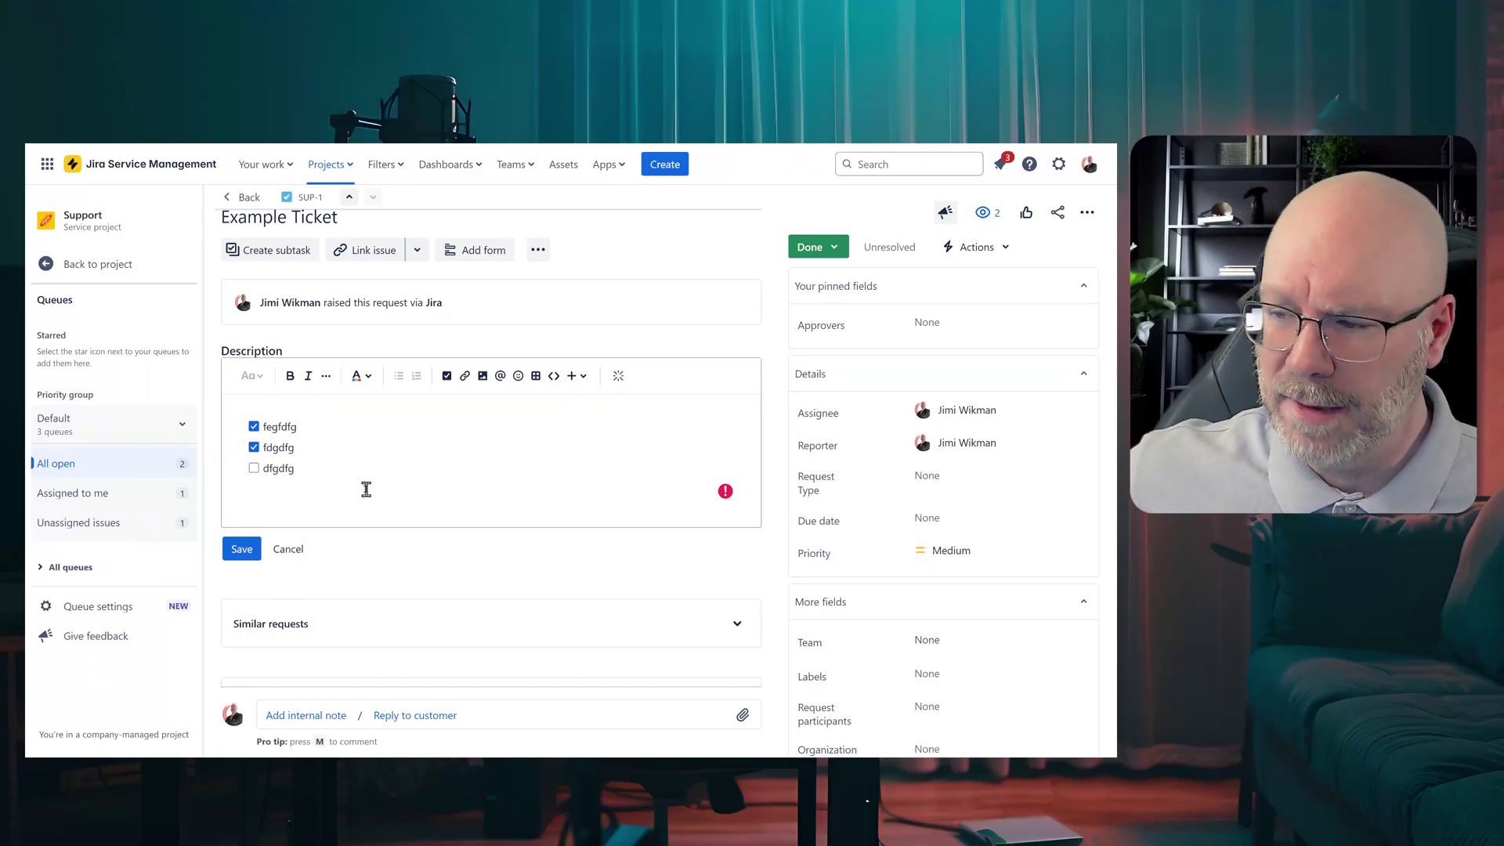
Step: Expand Playbook 123 on the ticket and highlight who completed its first Step 1
{"action": "scroll", "coordinate": [407, 501], "scroll_direction": "down", "scroll_amount": 3}
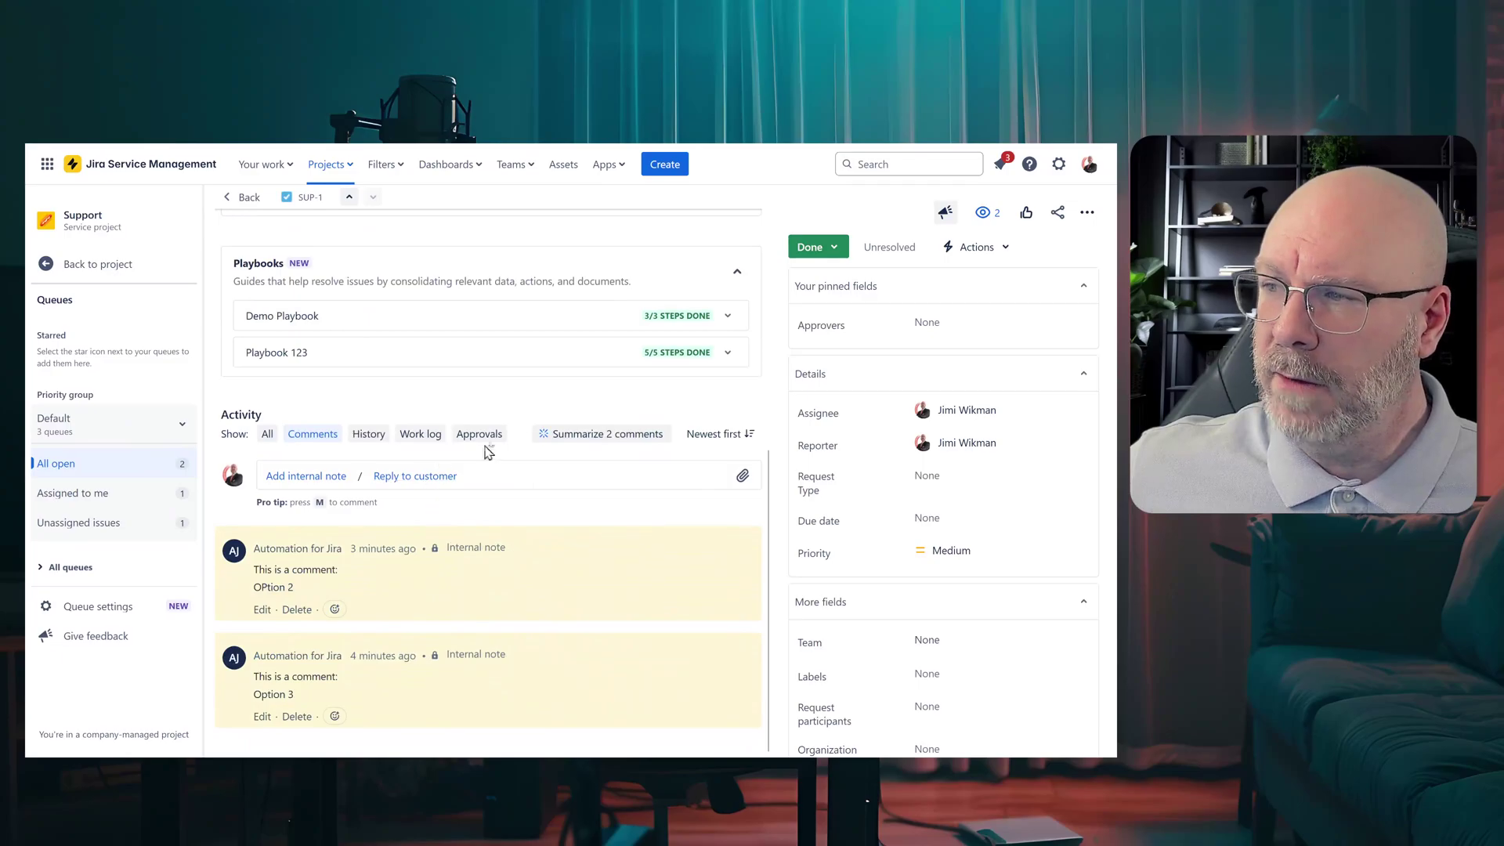
{"action": "left_click", "coordinate": [727, 354]}
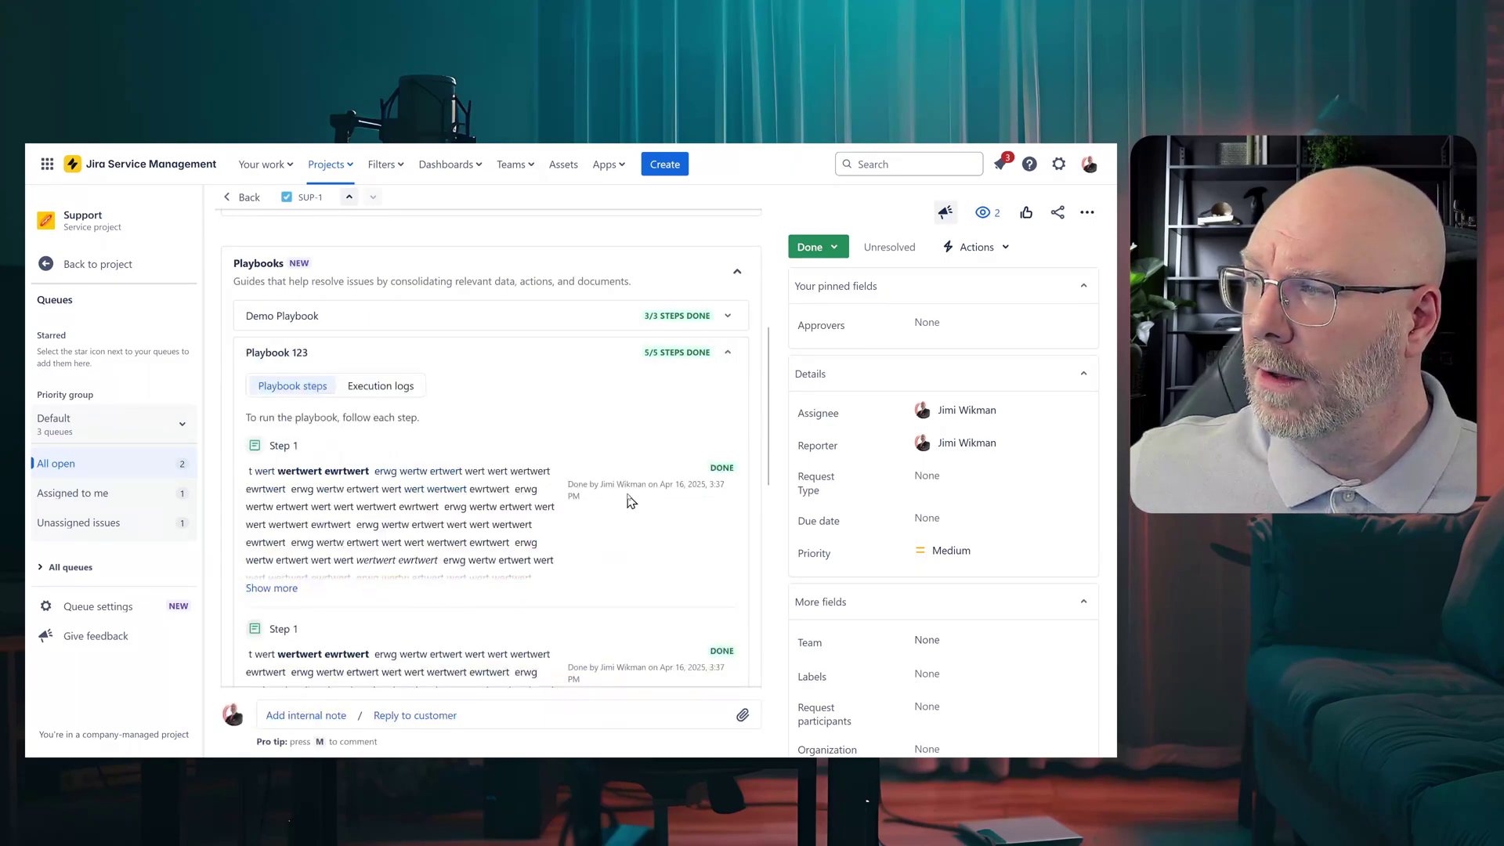
{"action": "left_click_drag", "start_coordinate": [647, 484], "coordinate": [600, 484]}
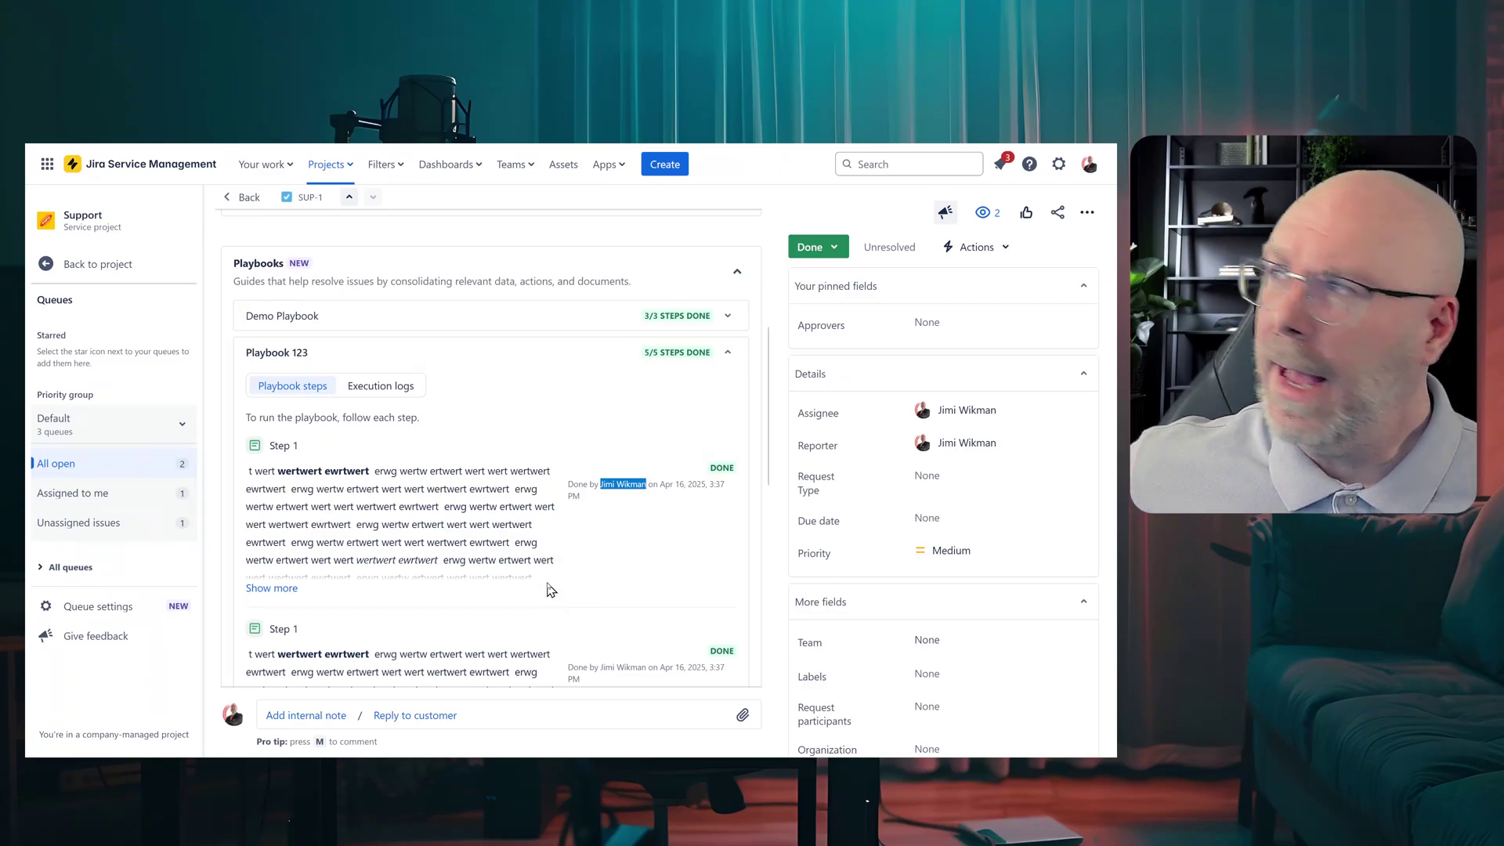
Step: Look through the ticket's detail fields, and try expanding and collapsing the Playbooks section
{"action": "left_click", "coordinate": [703, 280]}
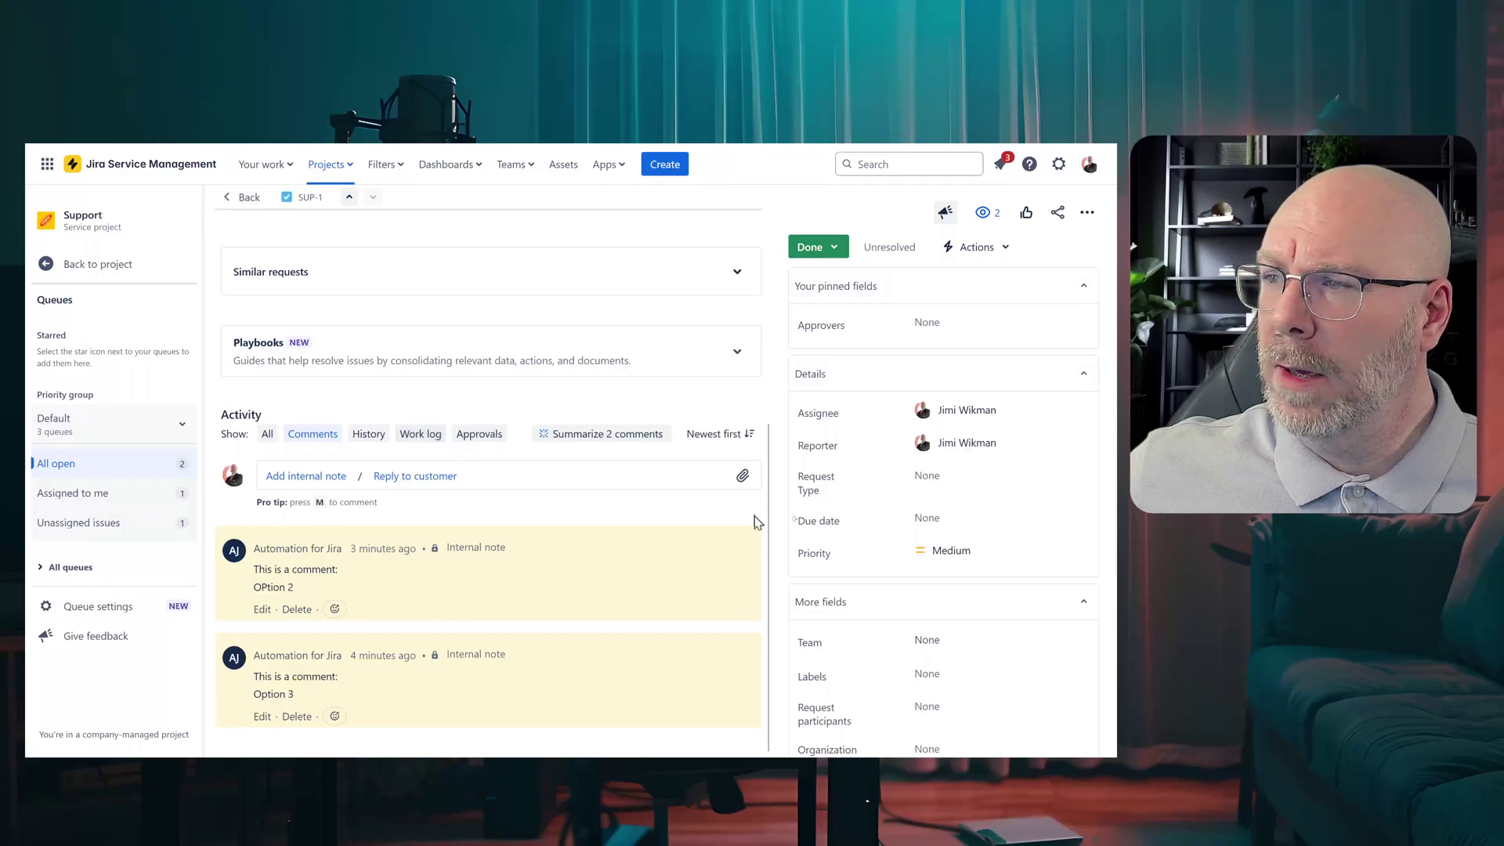
{"action": "scroll", "coordinate": [1007, 561], "scroll_direction": "down", "scroll_amount": 3}
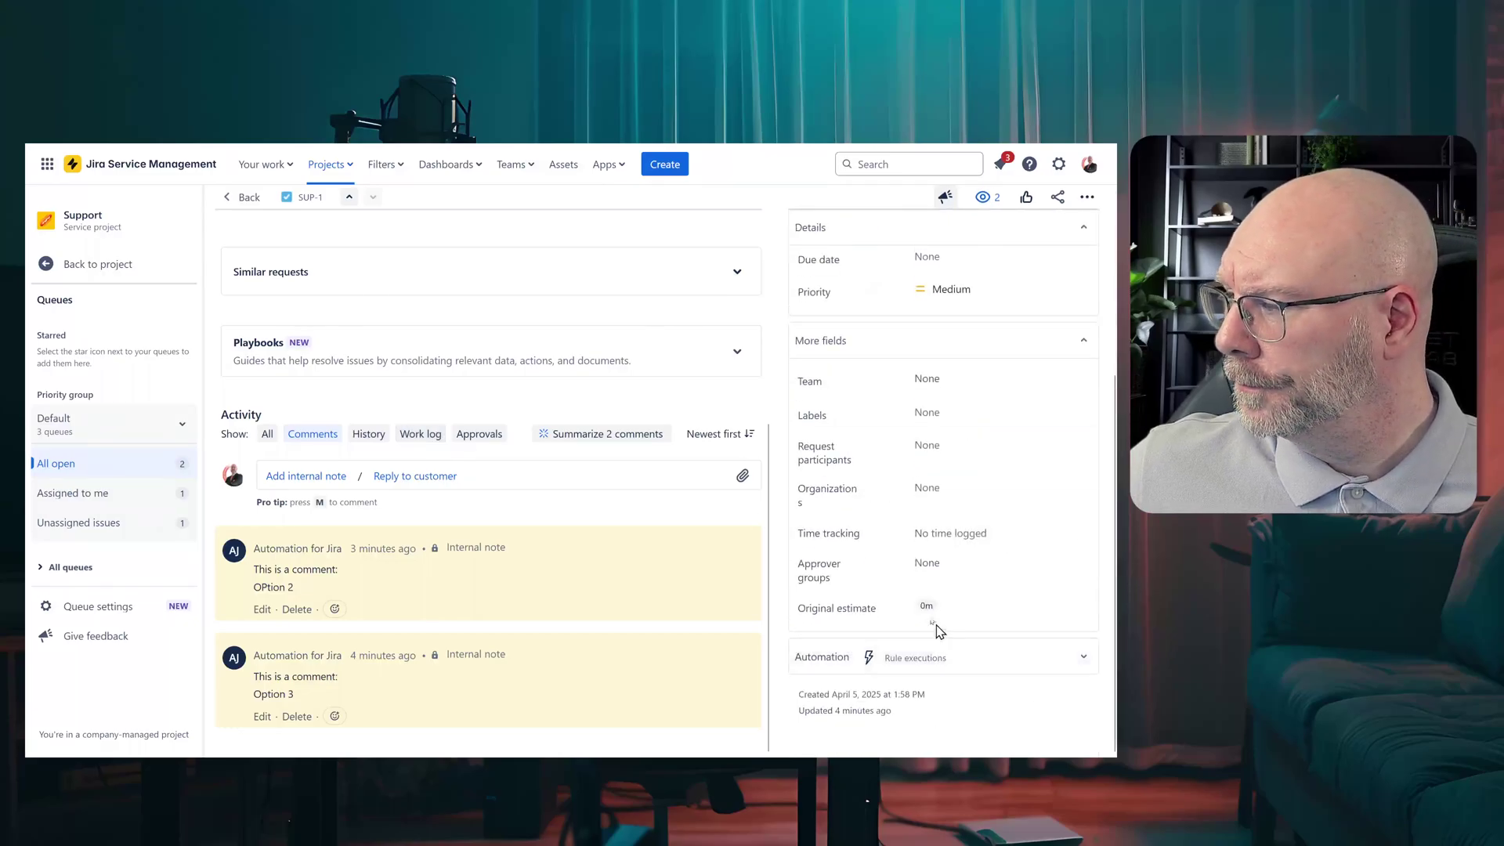
{"action": "scroll", "coordinate": [888, 461], "scroll_direction": "up", "scroll_amount": 4}
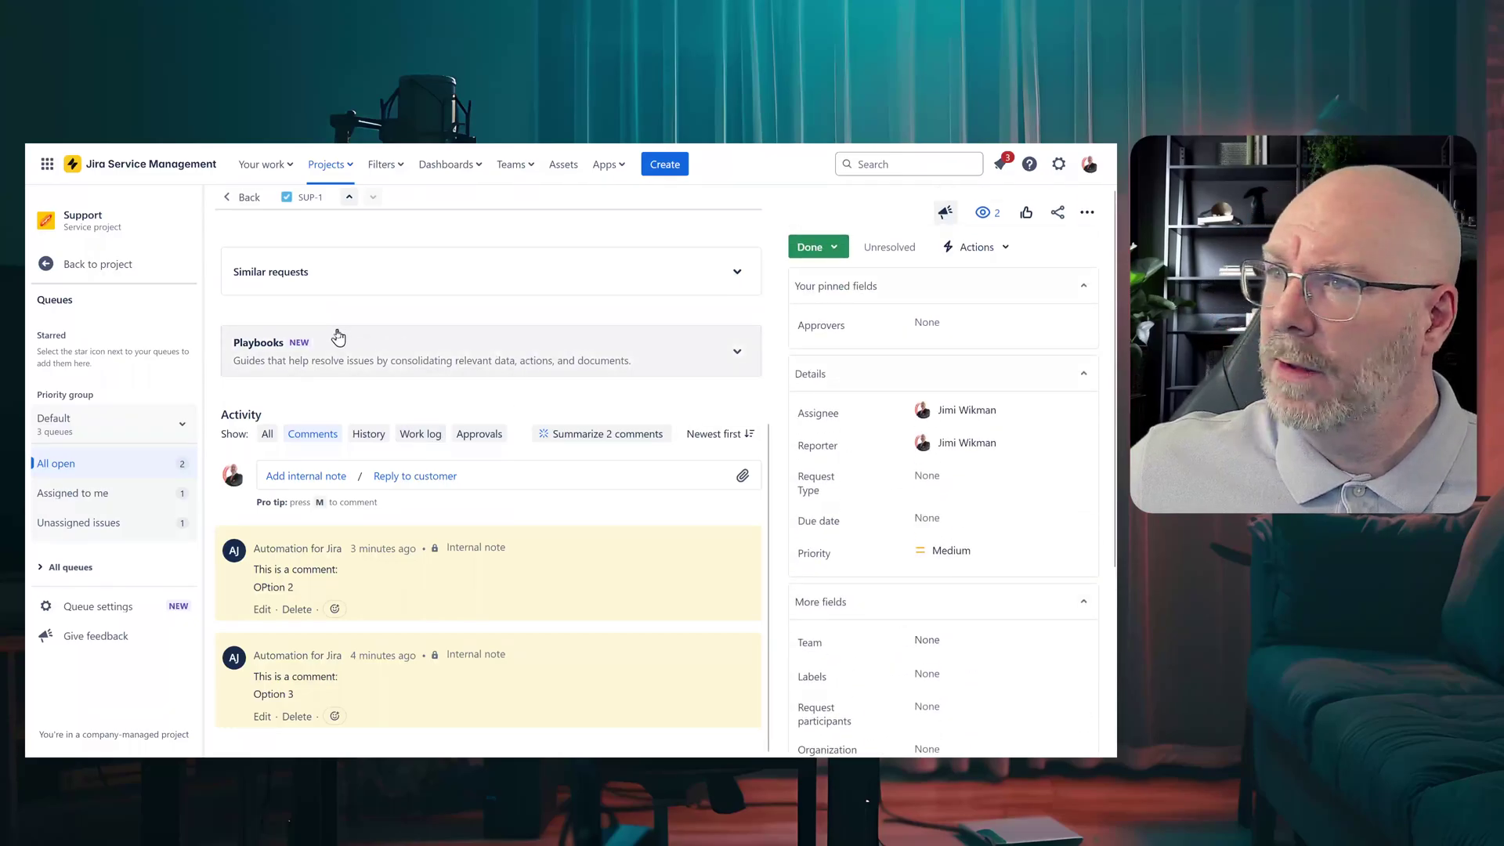
{"action": "left_click", "coordinate": [327, 356]}
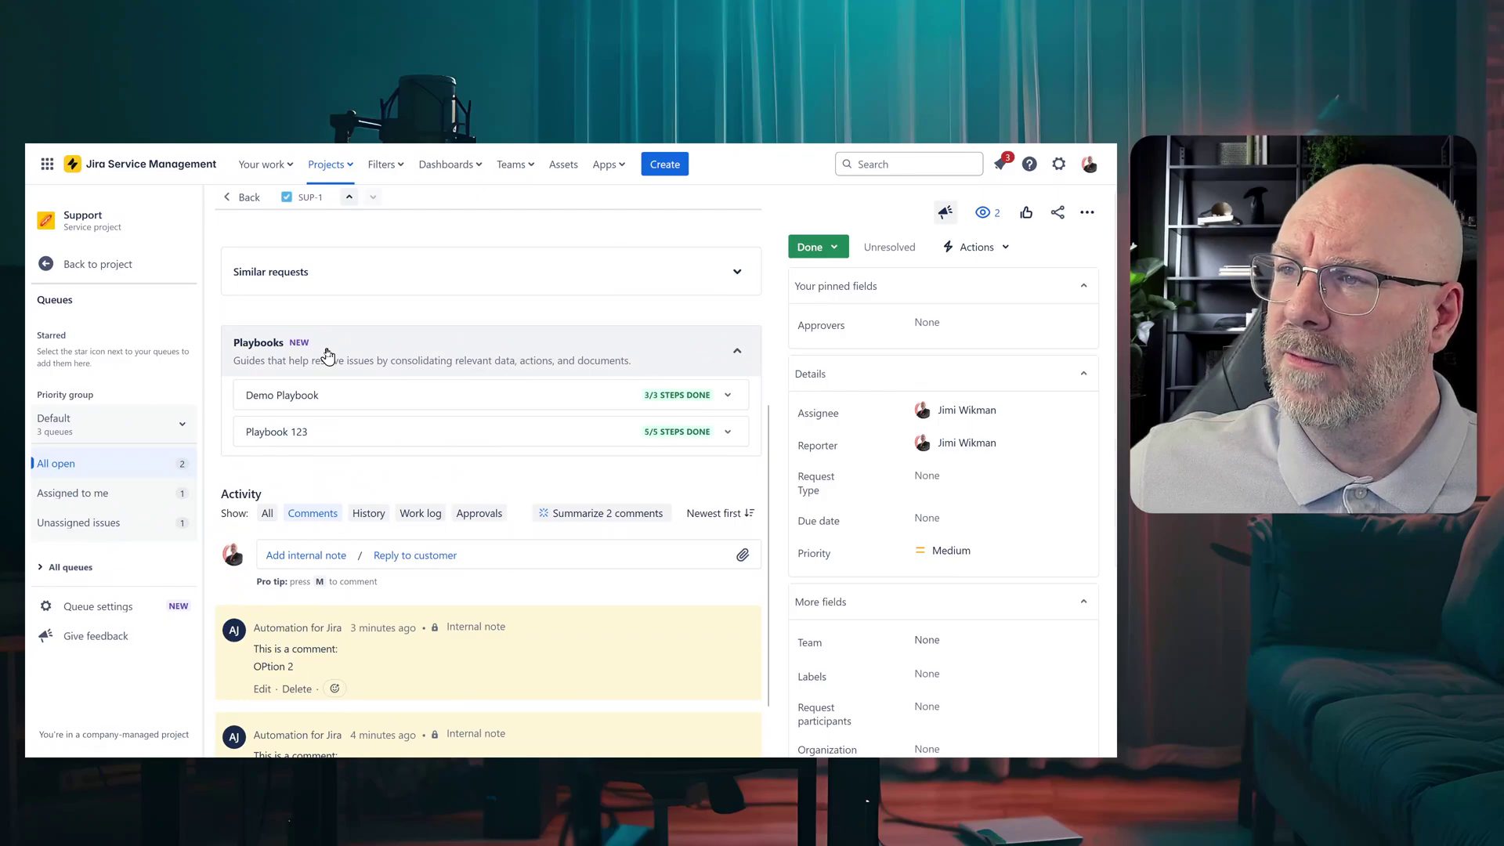
{"action": "left_click", "coordinate": [328, 357]}
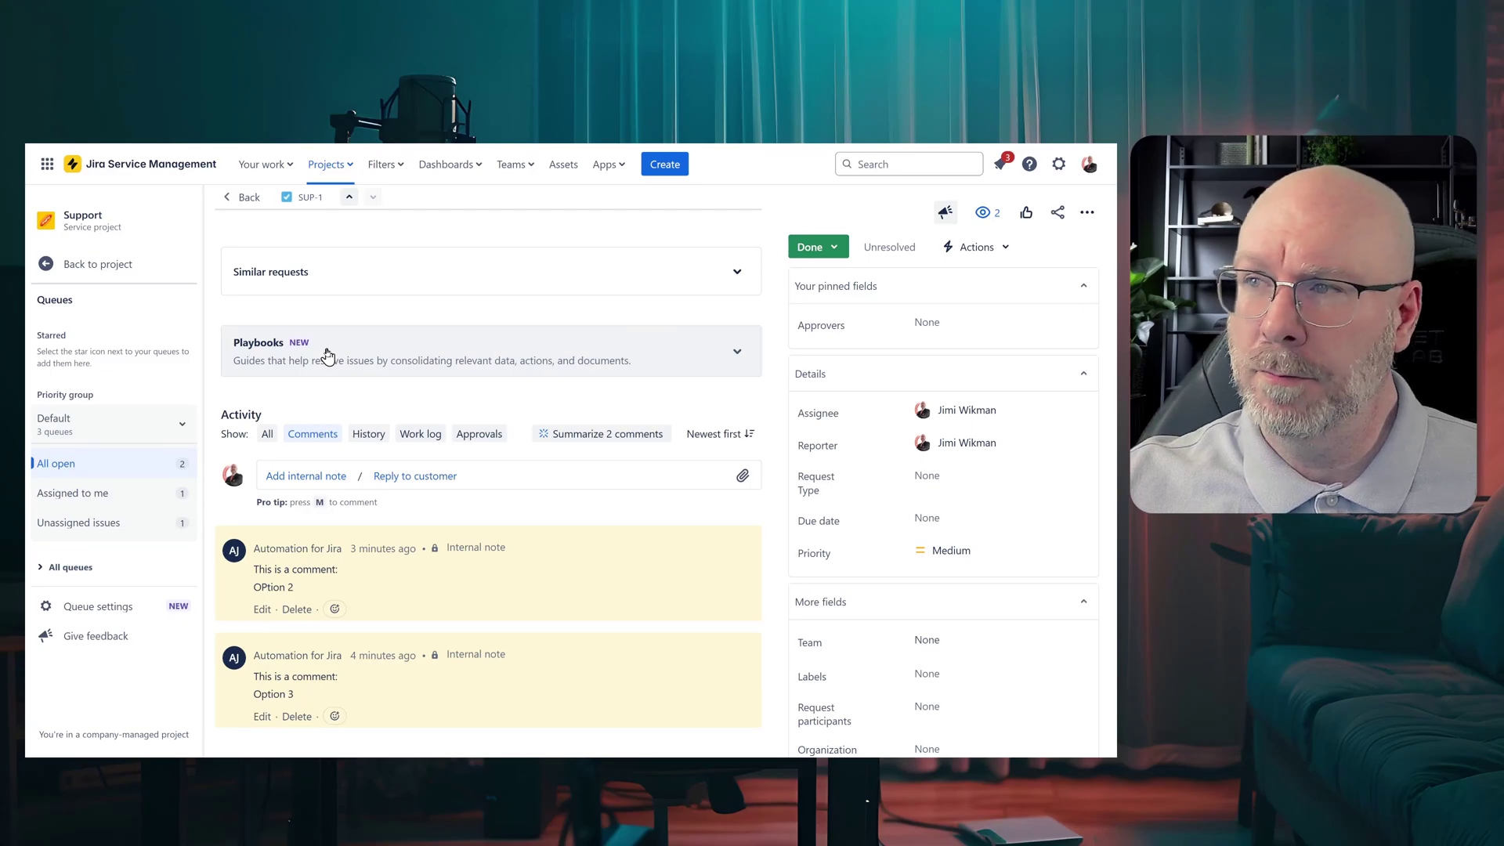
Step: Expand the ticket's Similar requests section to look at it, and collapse it again
{"action": "scroll", "coordinate": [327, 356], "scroll_direction": "up", "scroll_amount": 3}
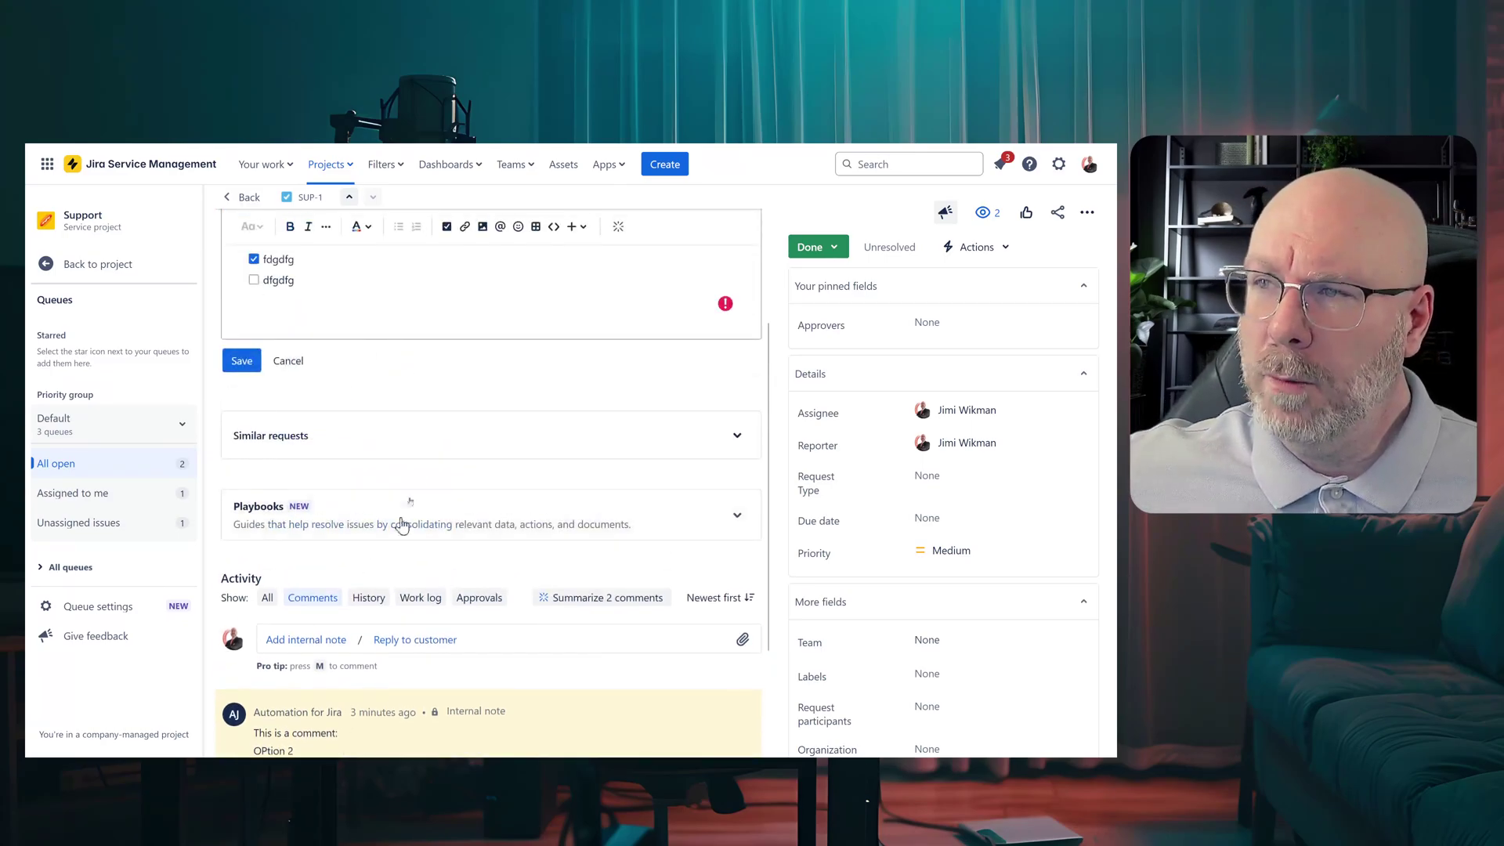
{"action": "left_click", "coordinate": [739, 437]}
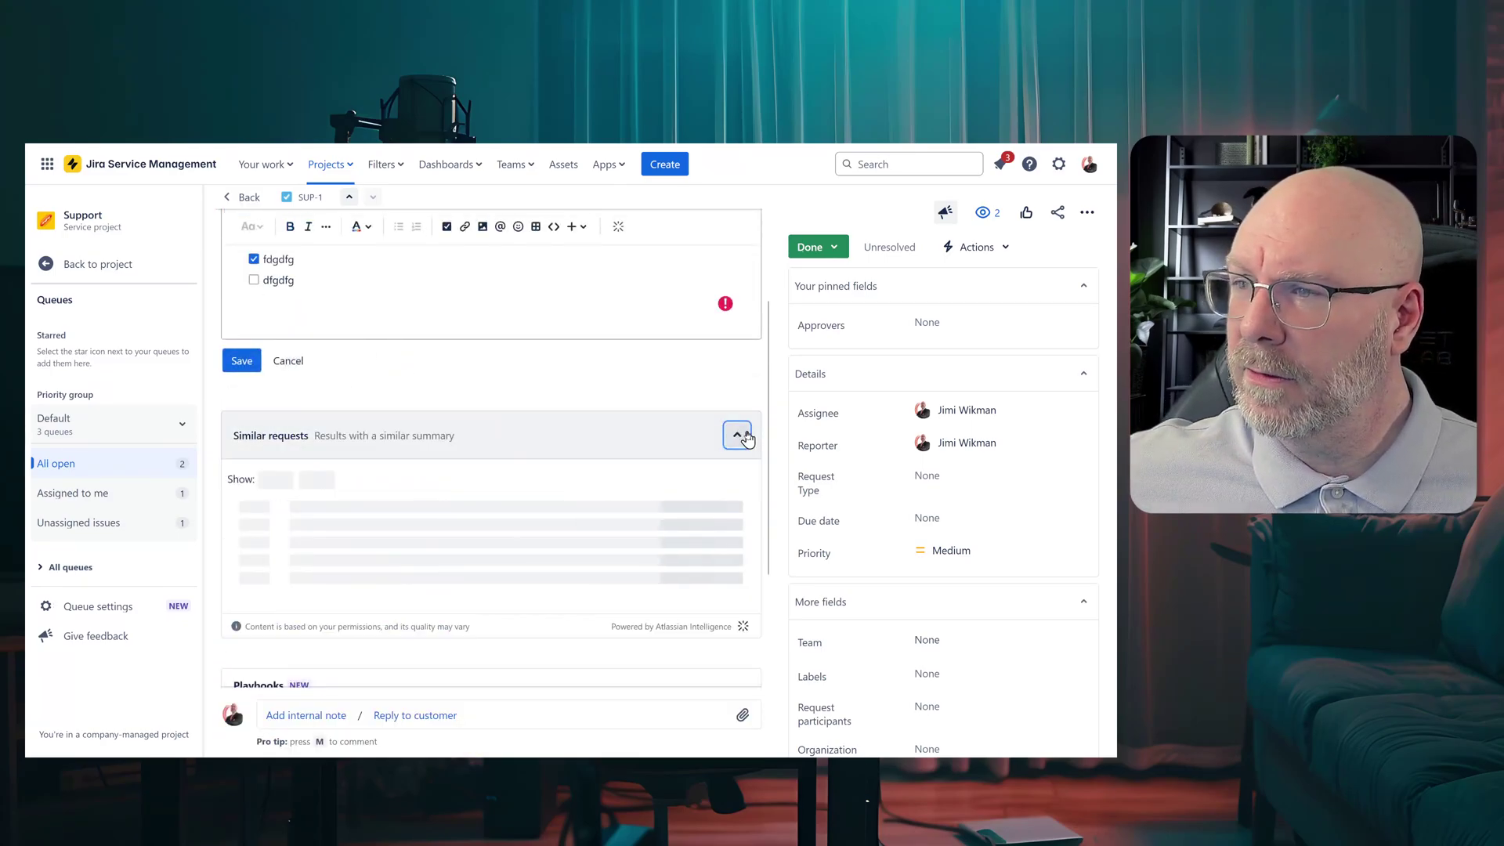
{"action": "left_click", "coordinate": [740, 436]}
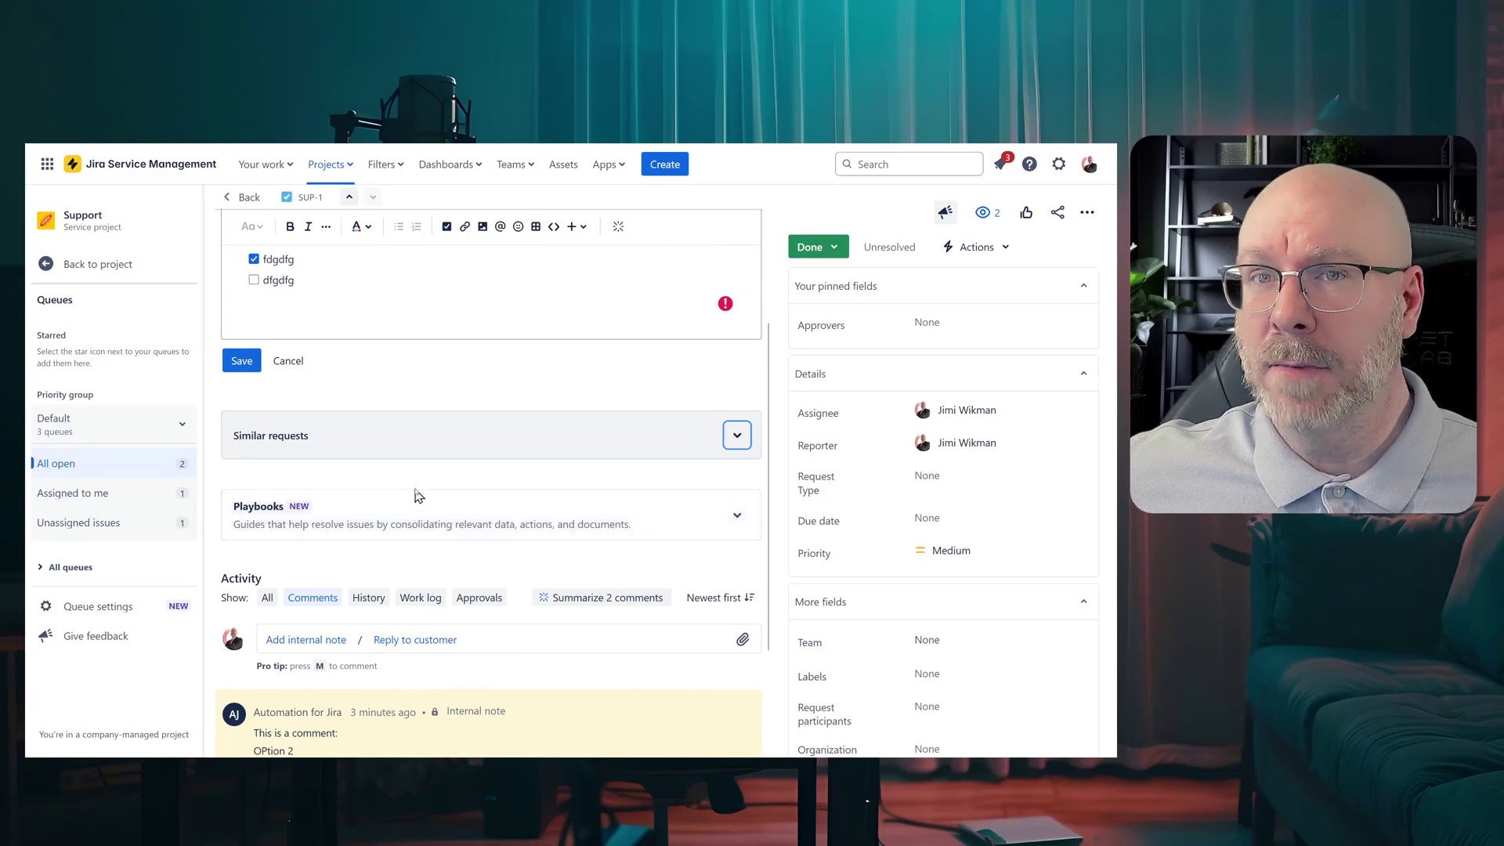
Step: Discard the unsaved checklist in Example Ticket's description and expand the Playbooks section
{"action": "scroll", "coordinate": [415, 495], "scroll_direction": "up", "scroll_amount": 3}
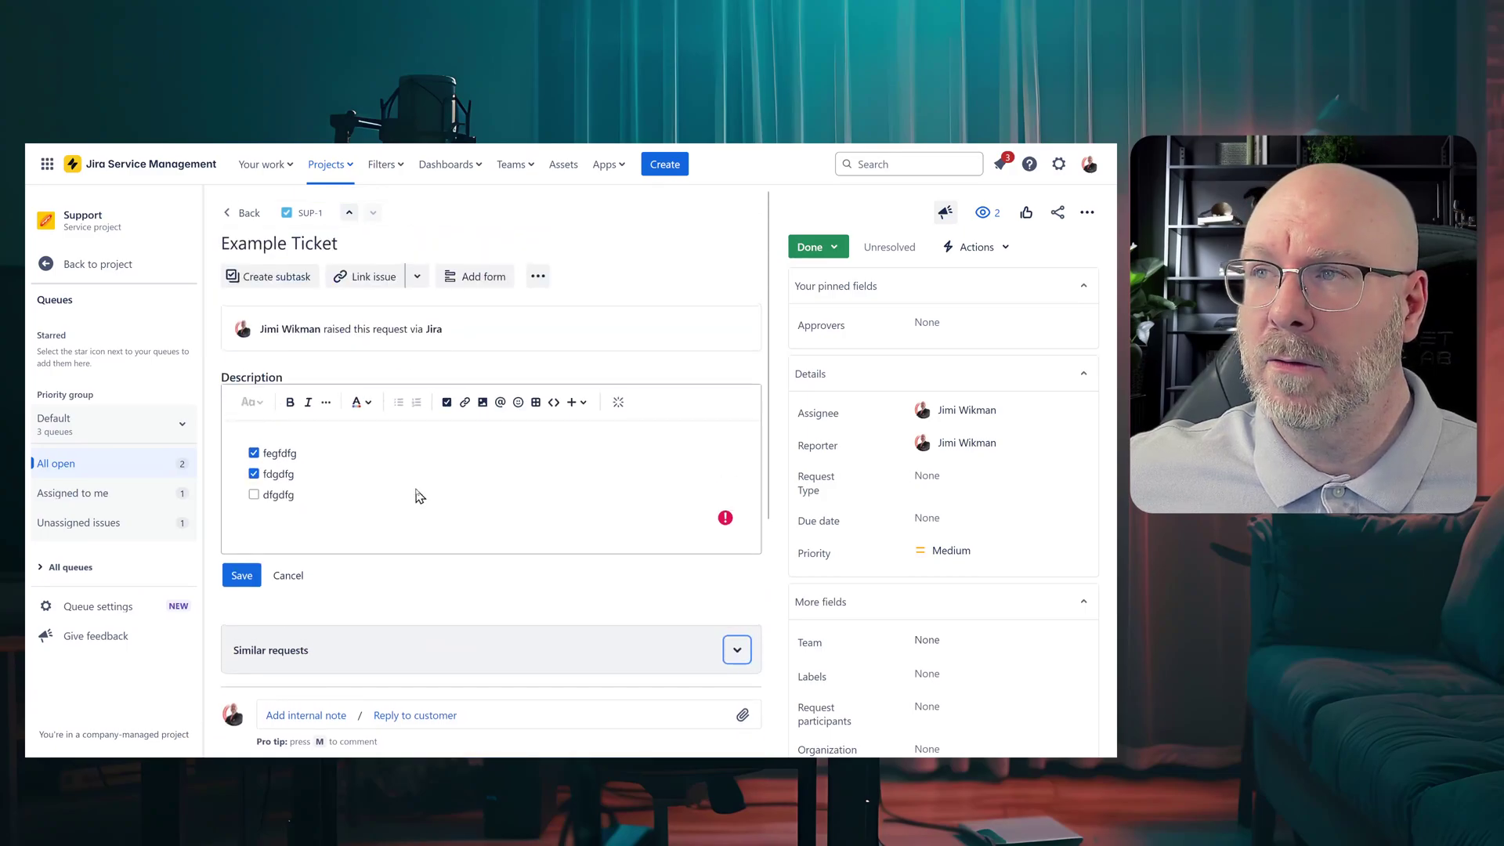
{"action": "left_click", "coordinate": [289, 576]}
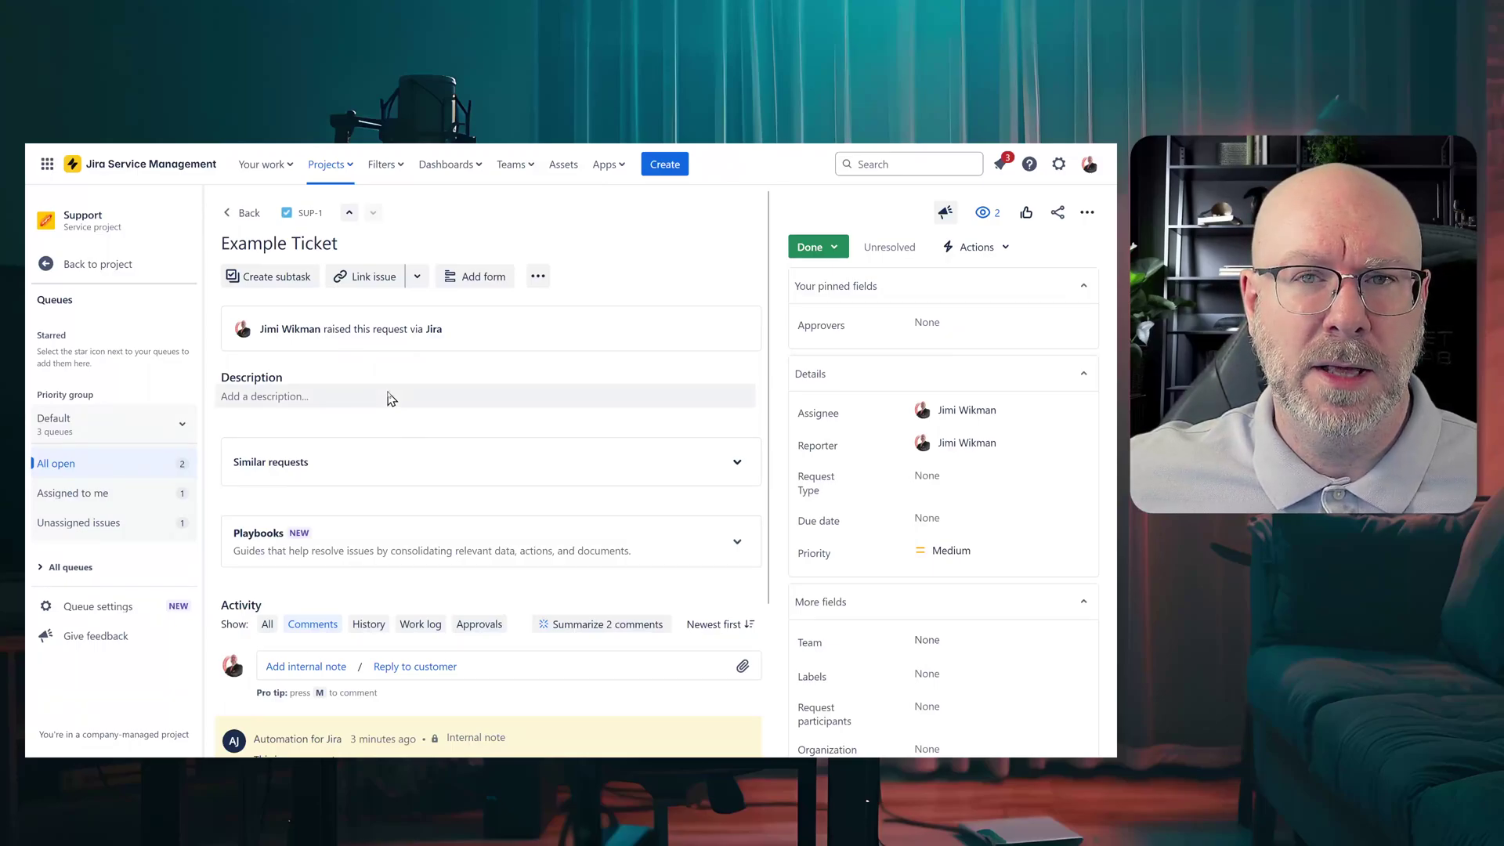
{"action": "scroll", "coordinate": [386, 396], "scroll_direction": "down", "scroll_amount": 3}
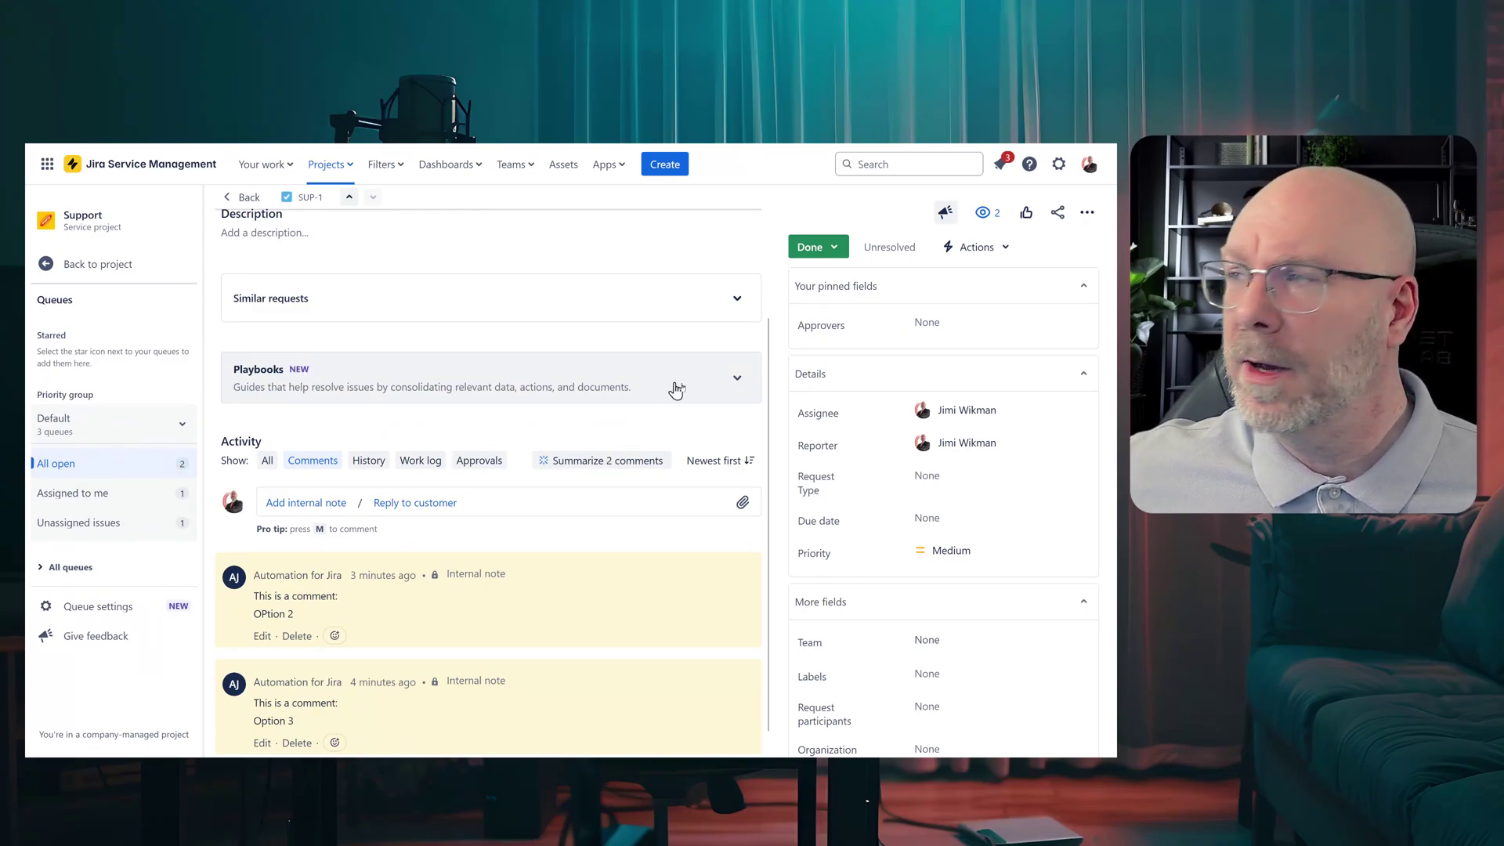
{"action": "left_click", "coordinate": [737, 378]}
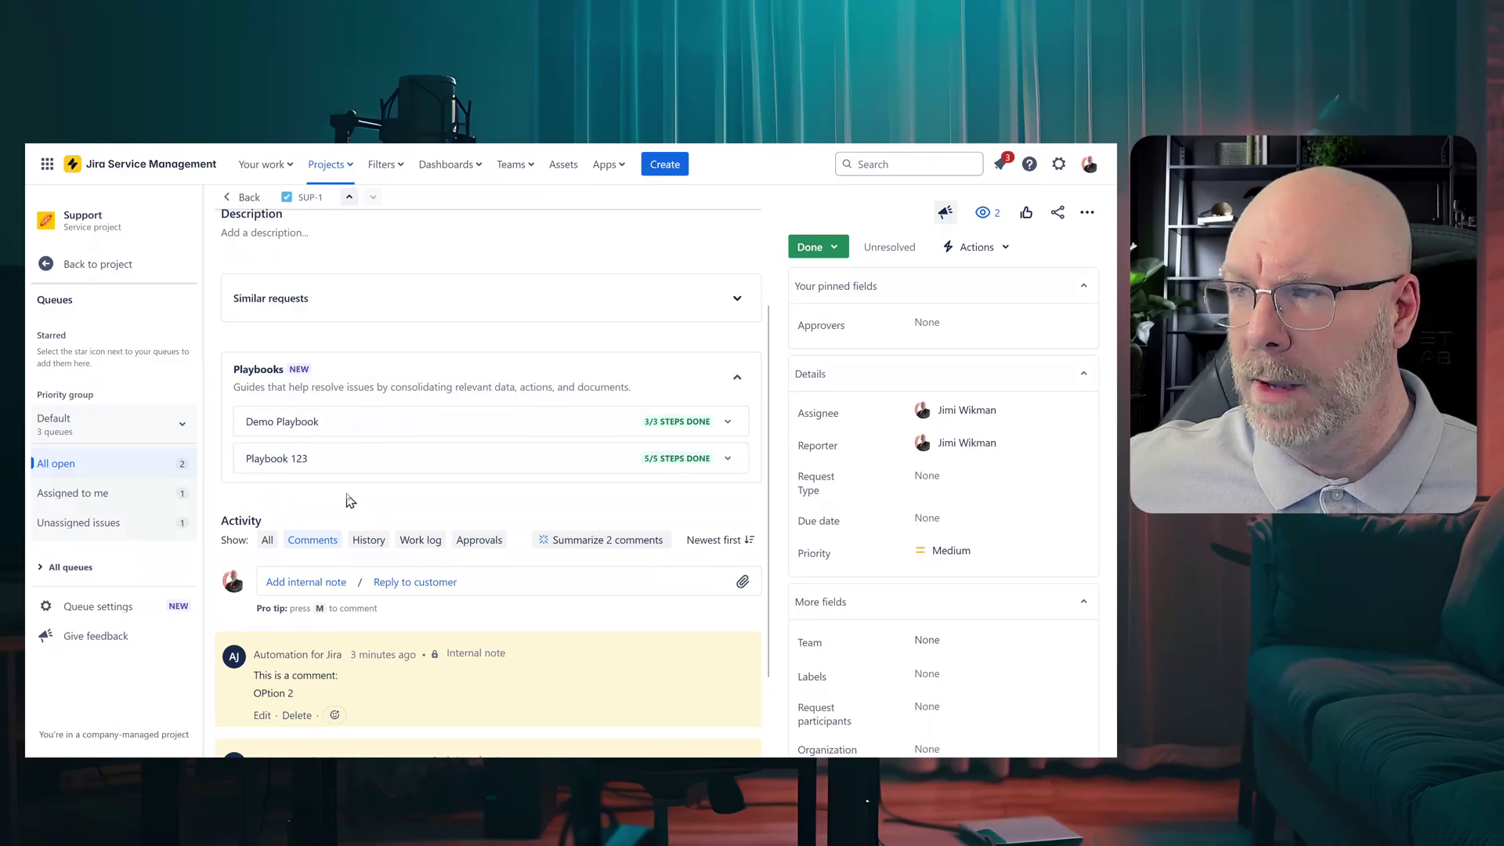